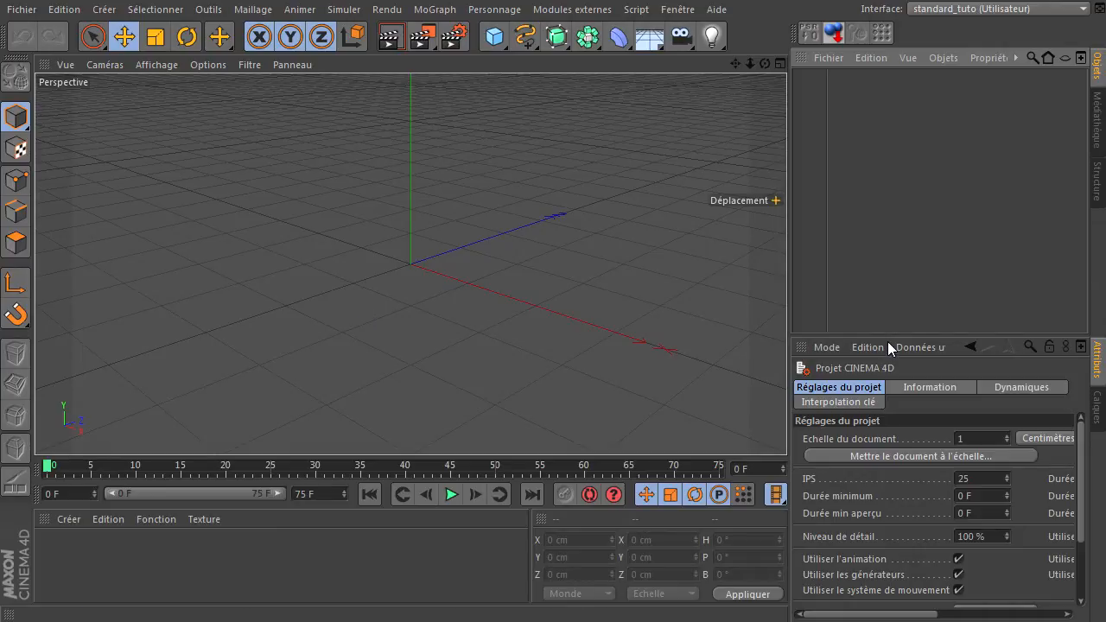
Add a plane primitive and a cube primitive to the empty scene
{"action": "left_click_drag", "start_coordinate": [890, 336], "coordinate": [900, 250]}
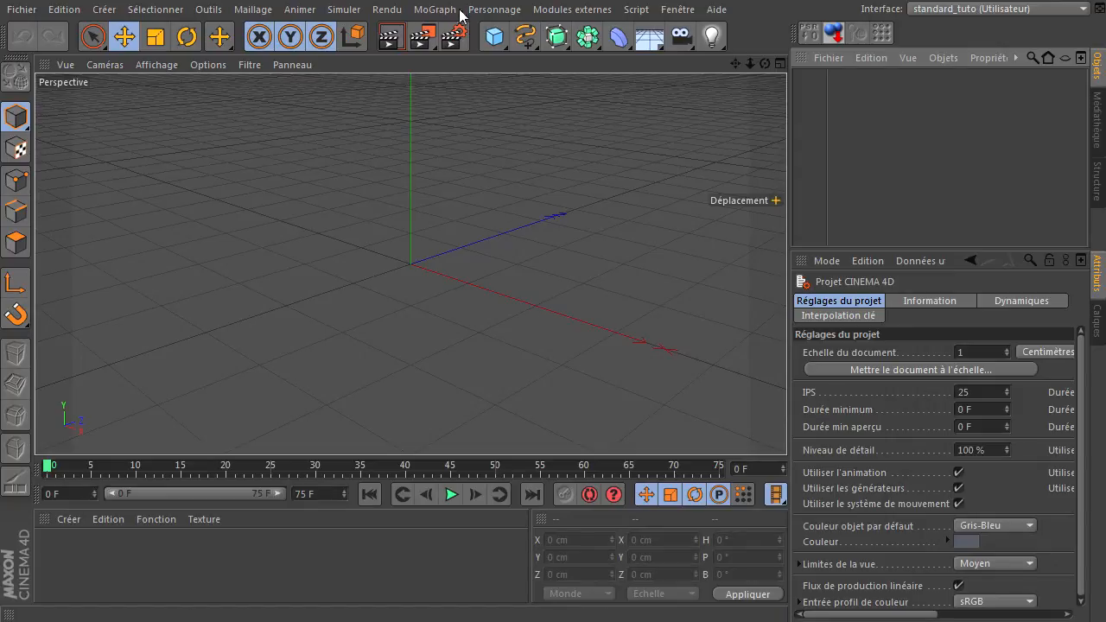
{"action": "left_click_drag", "start_coordinate": [494, 36], "coordinate": [711, 95]}
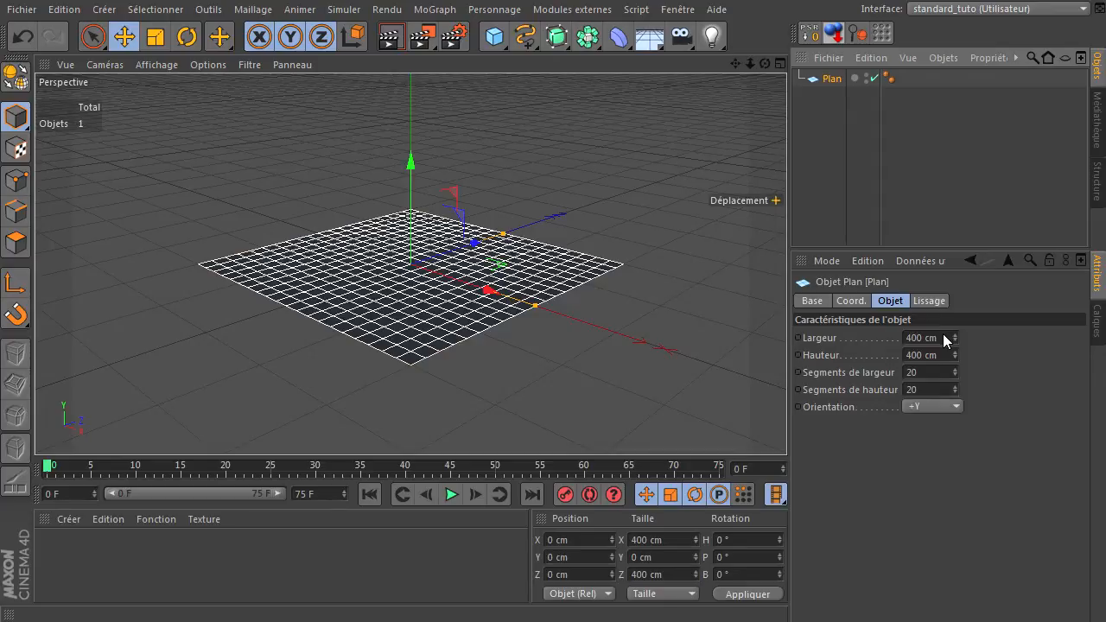
{"action": "left_click_drag", "start_coordinate": [494, 36], "coordinate": [650, 55]}
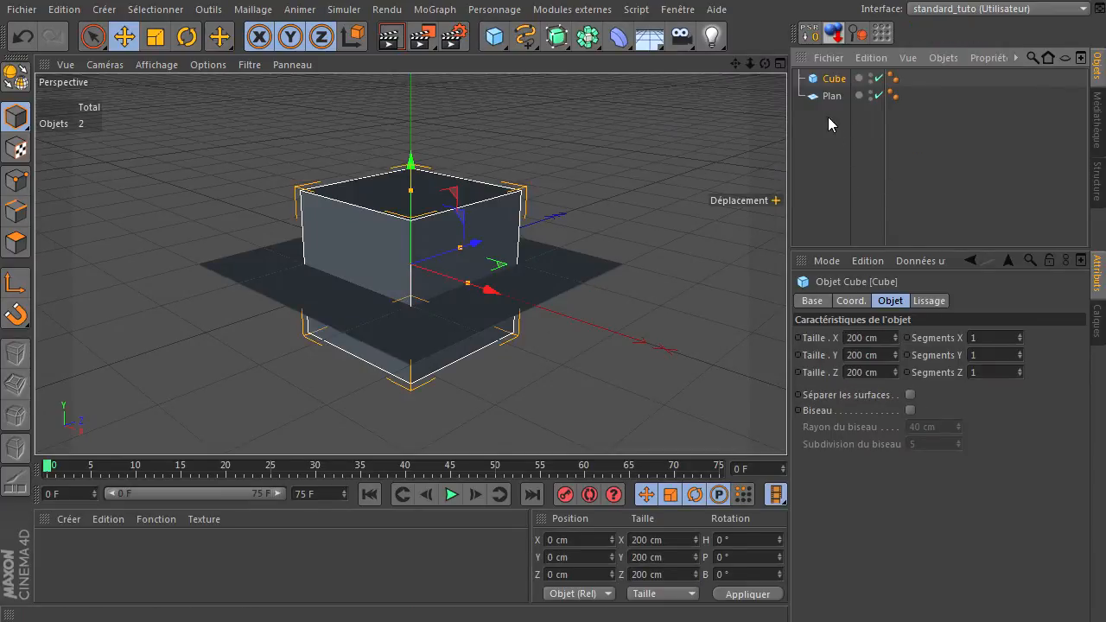
Set the cube's X, Y and Z sizes to 50 cm each and convert it to an editable polygon object
{"action": "left_click", "coordinate": [884, 337]}
{"action": "type", "text": "50"}
{"action": "left_click", "coordinate": [866, 355]}
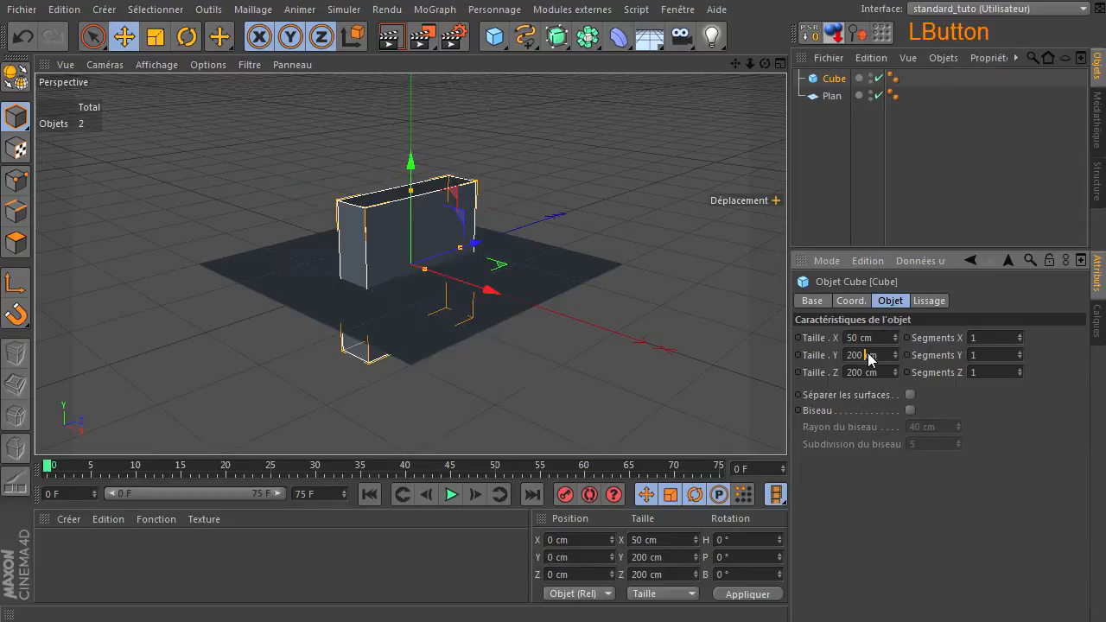
{"action": "double_click", "coordinate": [866, 373]}
{"action": "type", "text": "50"}
{"action": "left_click", "coordinate": [866, 514]}
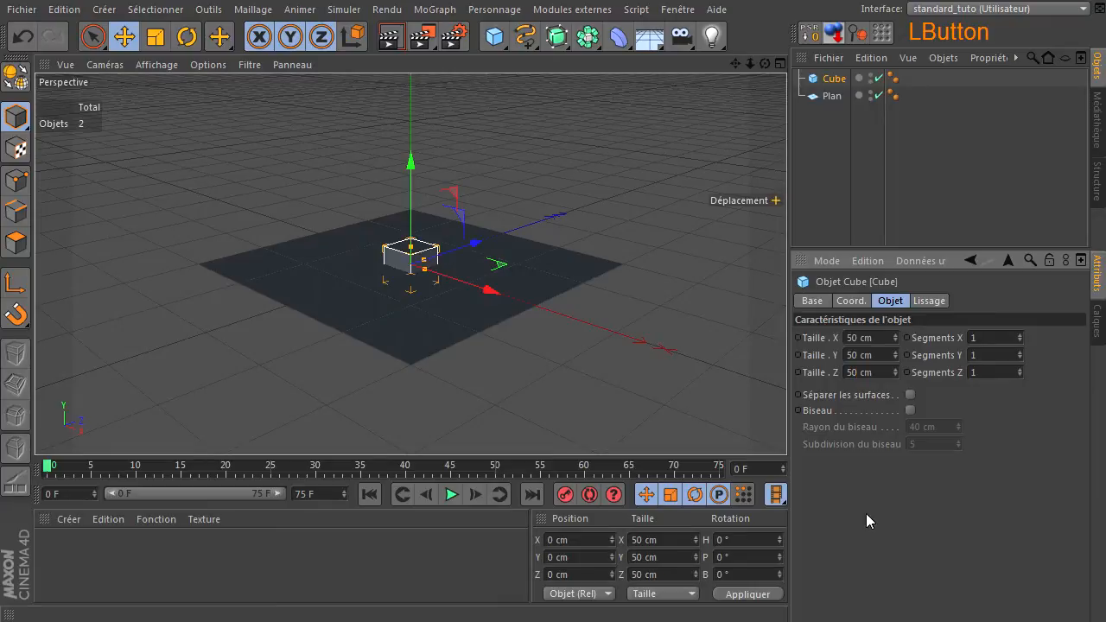
{"action": "left_click", "coordinate": [16, 76]}
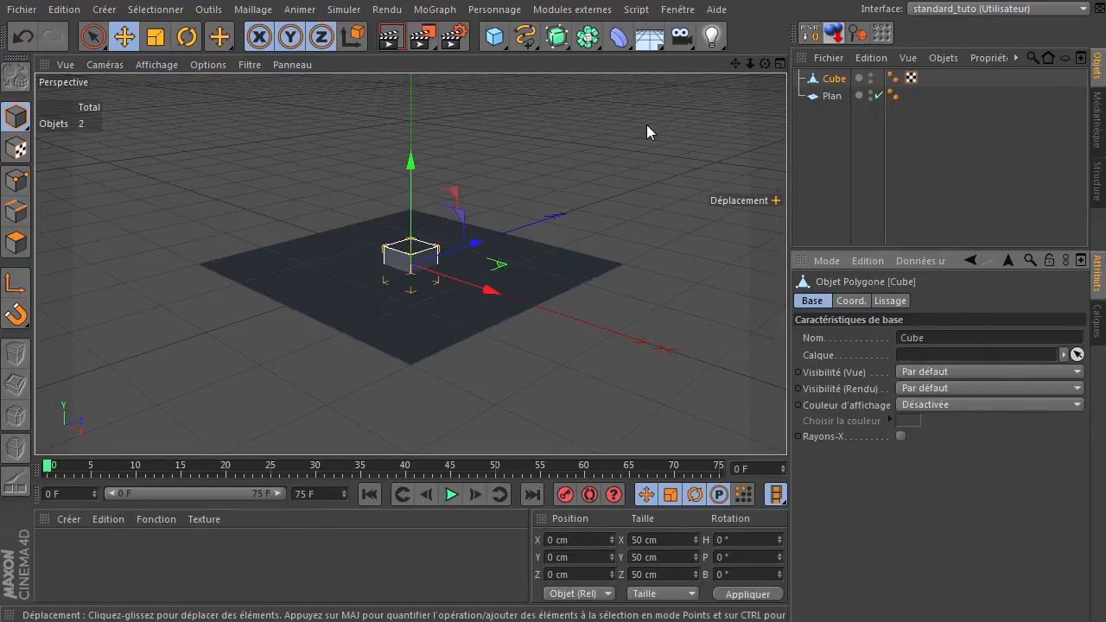
Switch the viewport to a shaded display that also shows the objects' mesh lines
{"action": "left_click", "coordinate": [439, 12]}
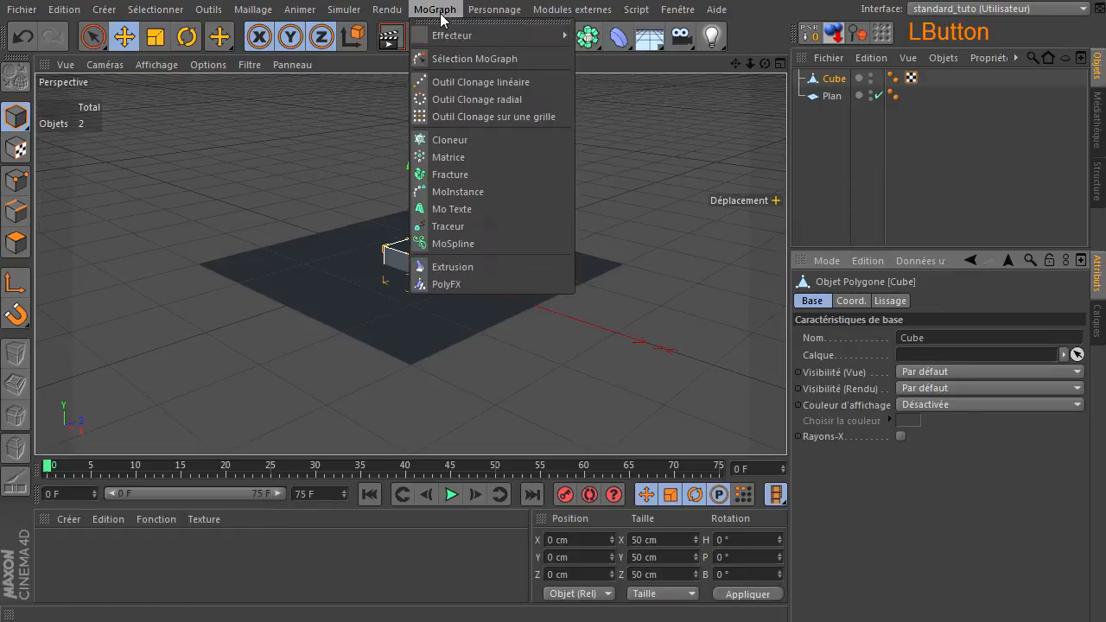
{"action": "left_click", "coordinate": [808, 168]}
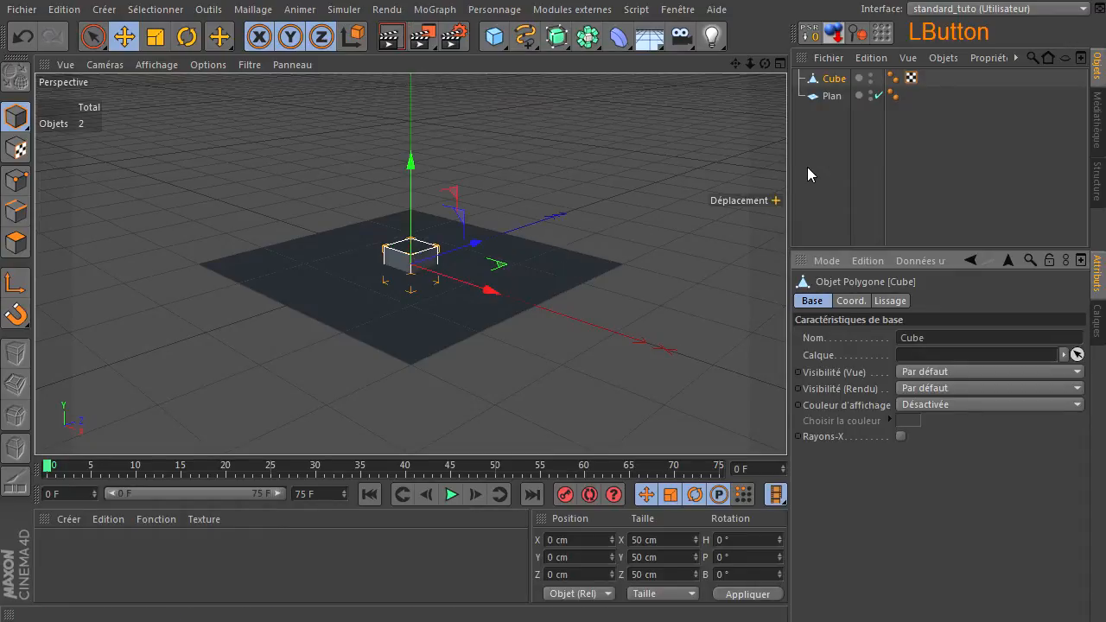
{"action": "left_click_drag", "start_coordinate": [737, 65], "coordinate": [658, 94]}
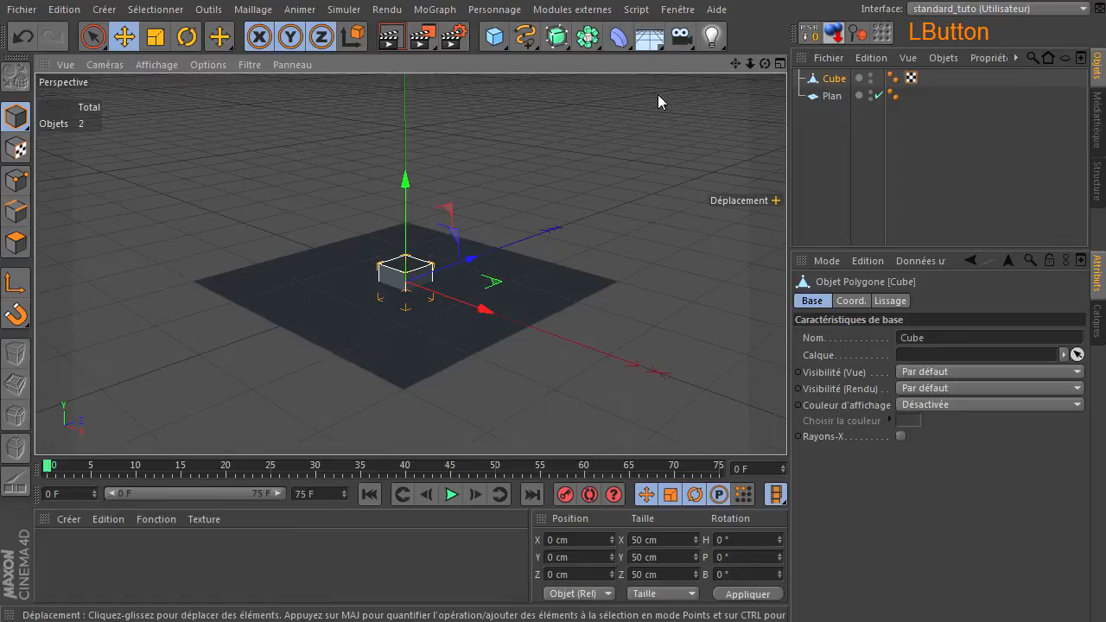
{"action": "left_click", "coordinate": [148, 66]}
{"action": "left_click", "coordinate": [177, 107]}
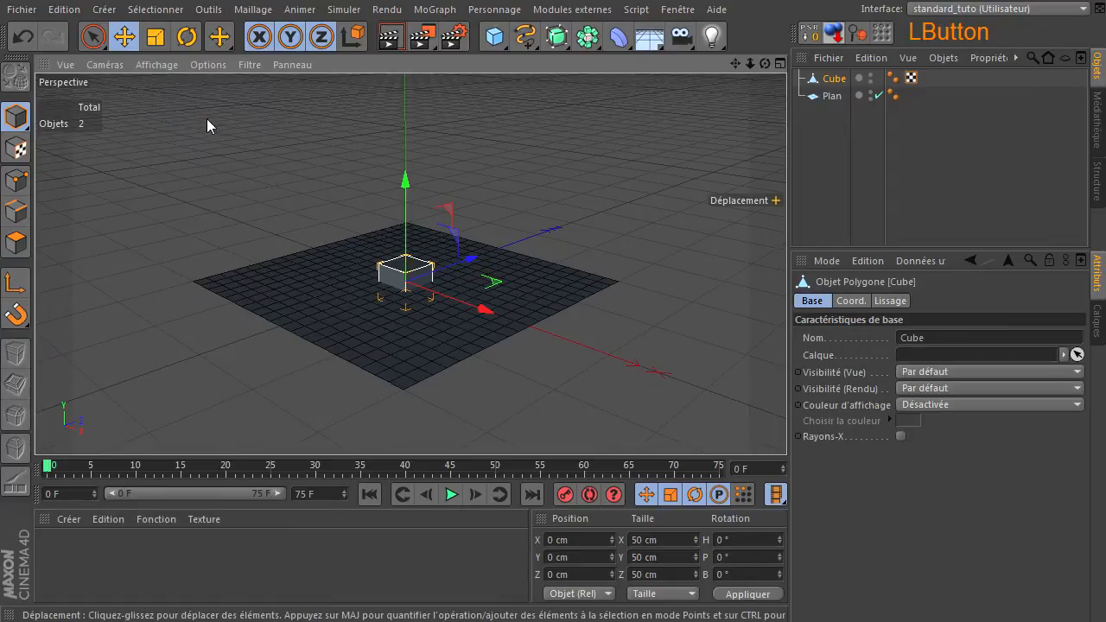
Raise the cube above the plane to Y about 226 cm and tilt it to about H -21°, P 30°, B 25°
{"action": "left_click_drag", "start_coordinate": [409, 220], "coordinate": [407, 217]}
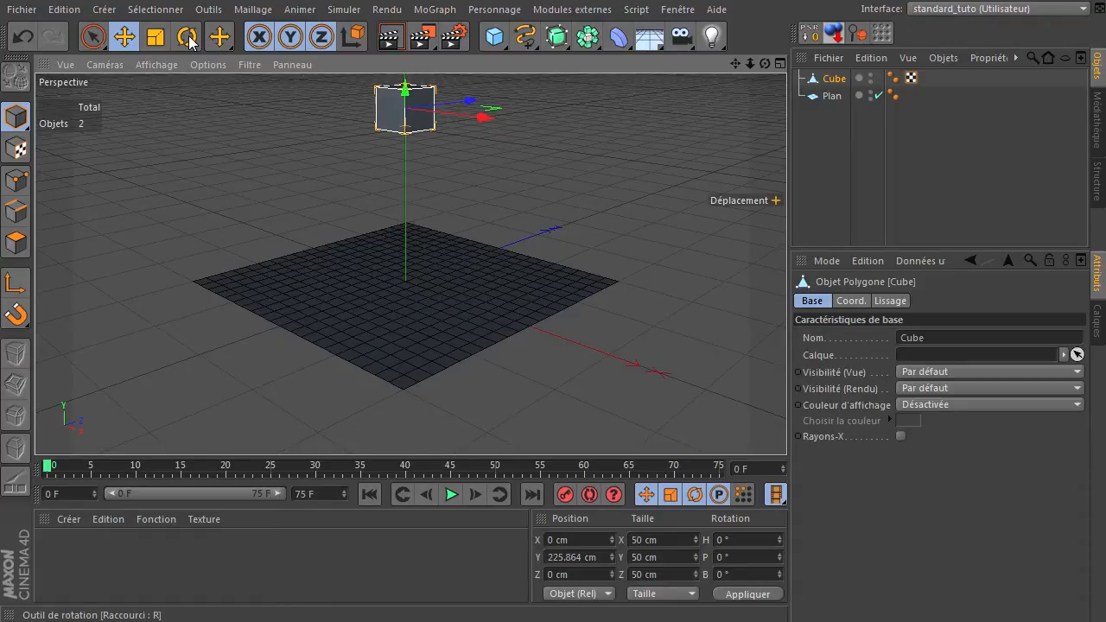
{"action": "left_click", "coordinate": [188, 37]}
{"action": "left_click_drag", "start_coordinate": [403, 101], "coordinate": [382, 152]}
{"action": "left_click", "coordinate": [842, 152]}
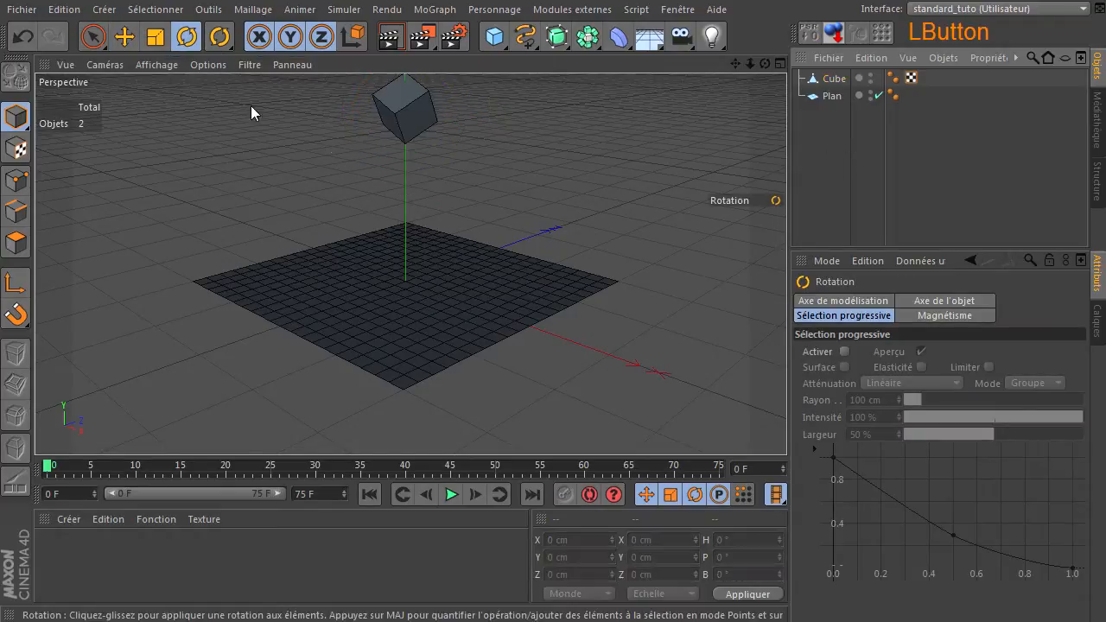
Assign a Corps collision simulation tag to the plane
{"action": "left_click", "coordinate": [93, 36]}
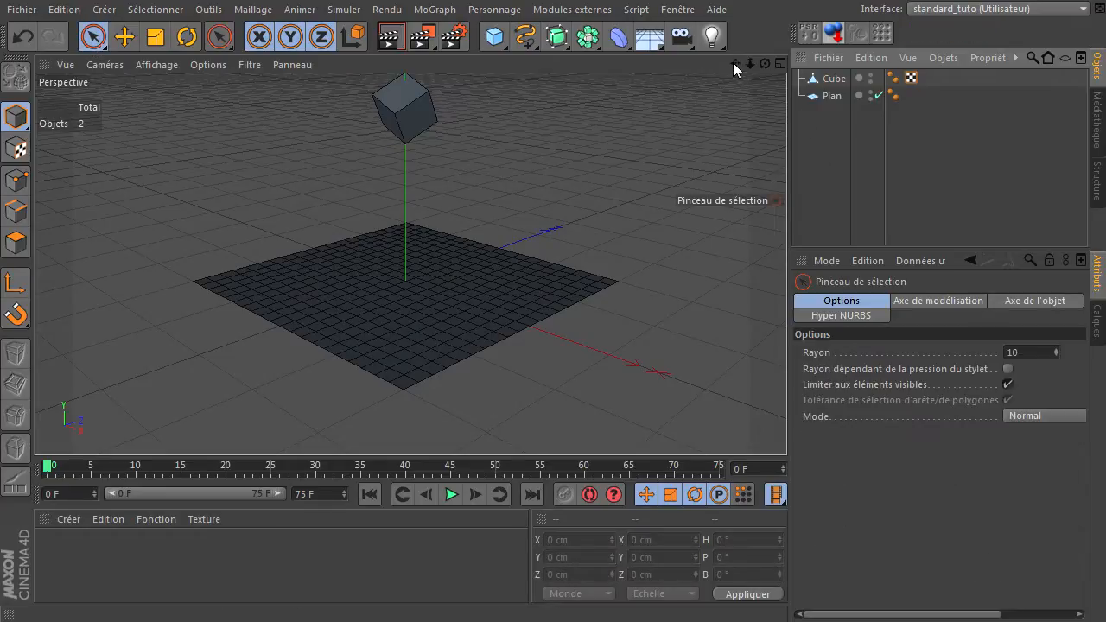
{"action": "left_click_drag", "start_coordinate": [732, 63], "coordinate": [733, 97]}
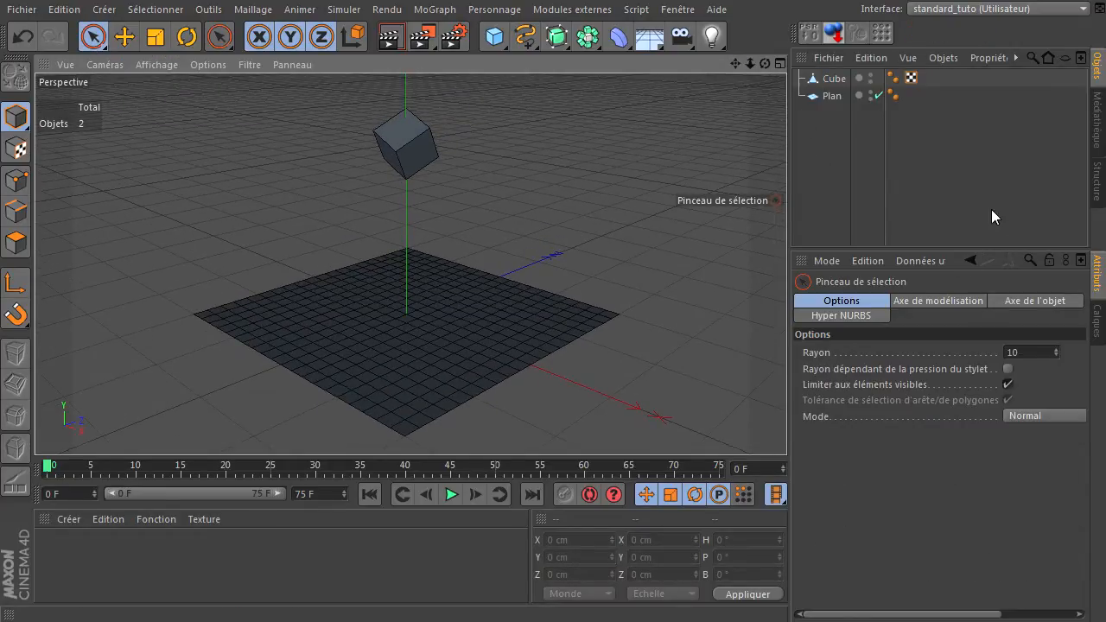
{"action": "left_click", "coordinate": [831, 96]}
{"action": "right_click", "coordinate": [834, 98]}
{"action": "mouse_move", "coordinate": [909, 118]}
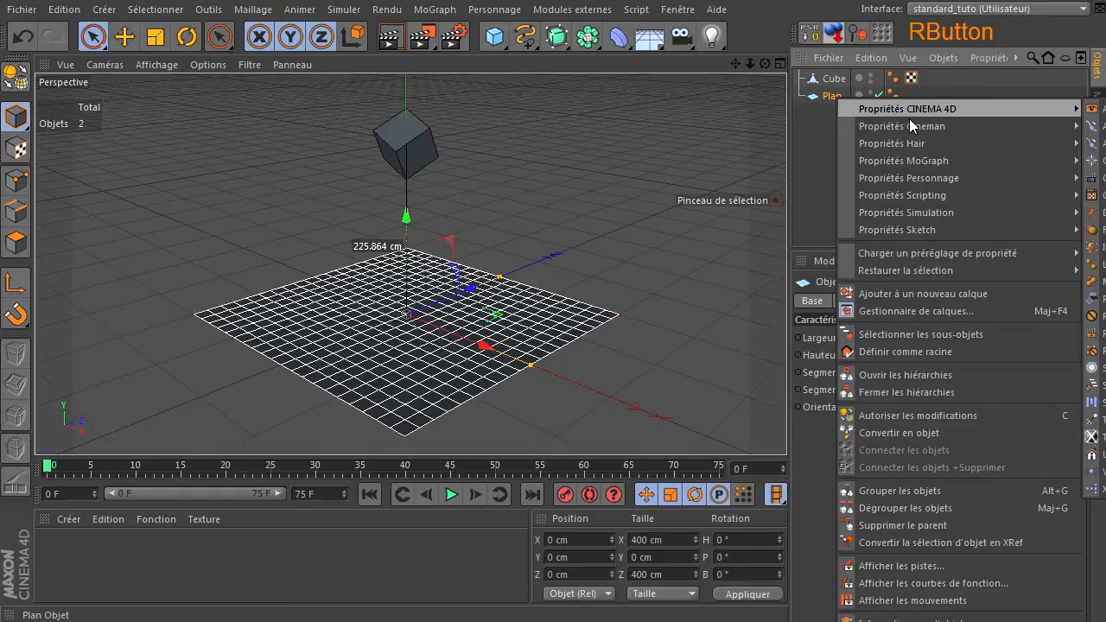
{"action": "mouse_move", "coordinate": [901, 209]}
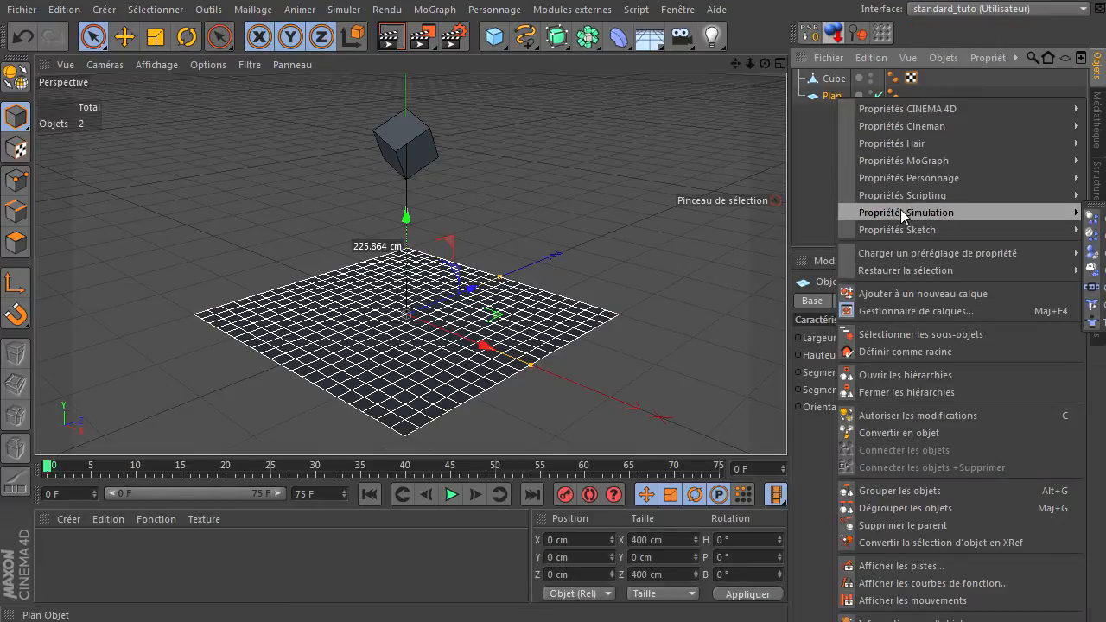
{"action": "left_click", "coordinate": [801, 209]}
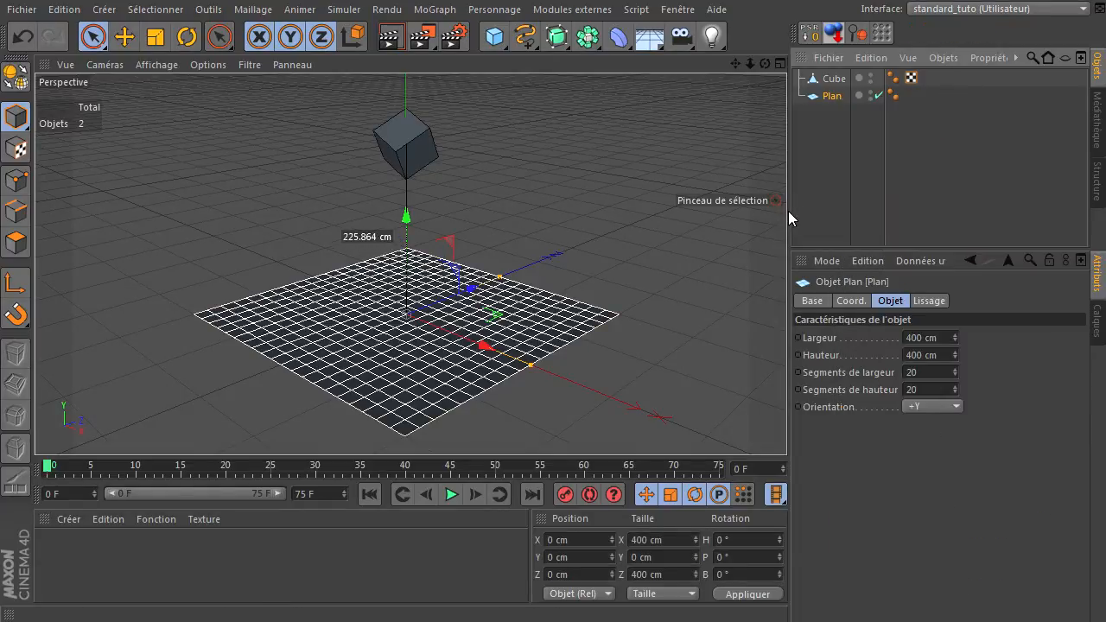
{"action": "left_click_drag", "start_coordinate": [788, 210], "coordinate": [719, 218]}
{"action": "right_click", "coordinate": [748, 97]}
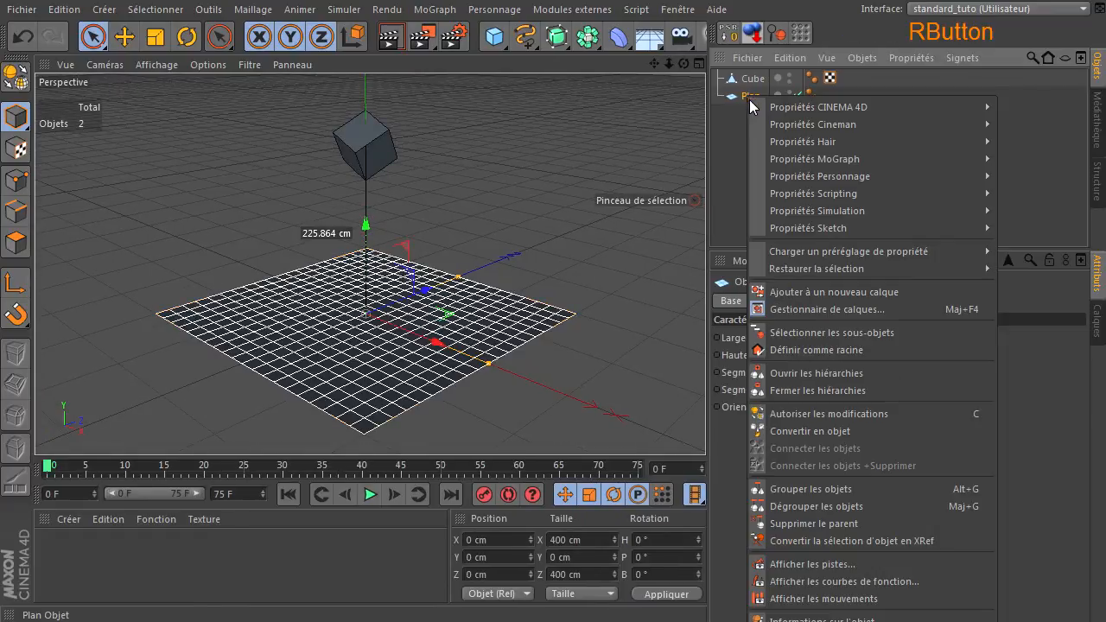
{"action": "mouse_move", "coordinate": [778, 219]}
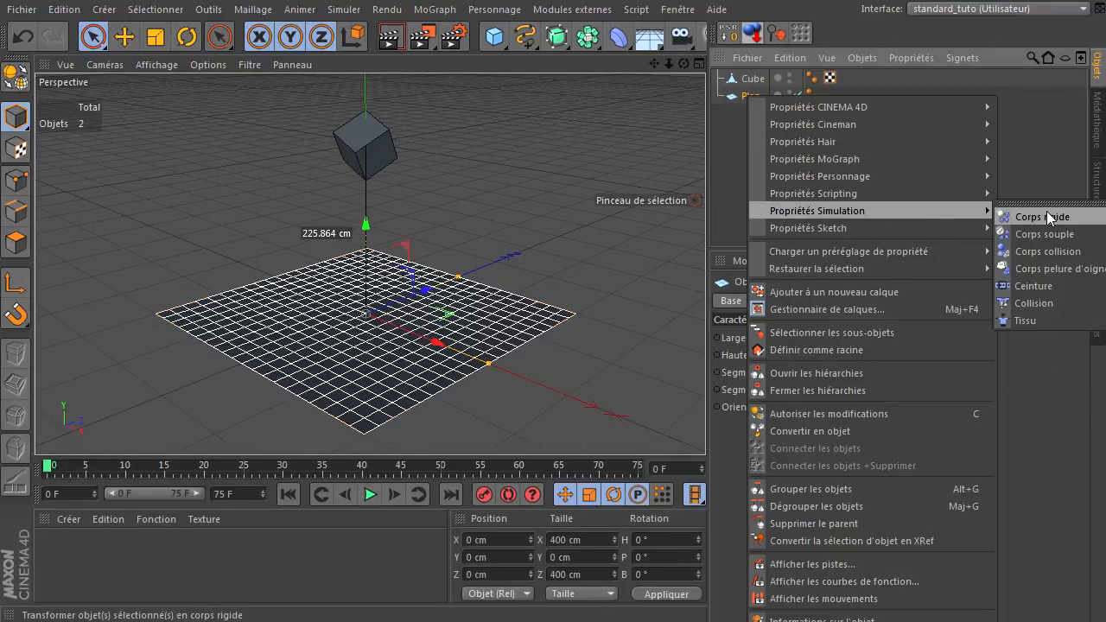
{"action": "left_click", "coordinate": [1048, 250]}
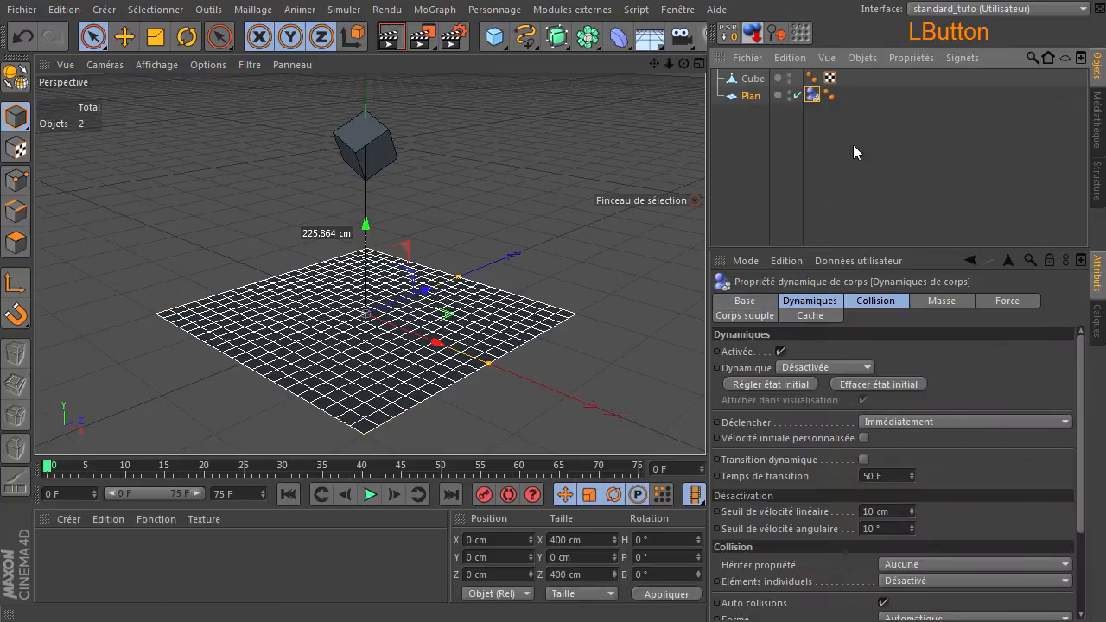
Assign a Corps rigide simulation tag to the cube
{"action": "left_click", "coordinate": [748, 80]}
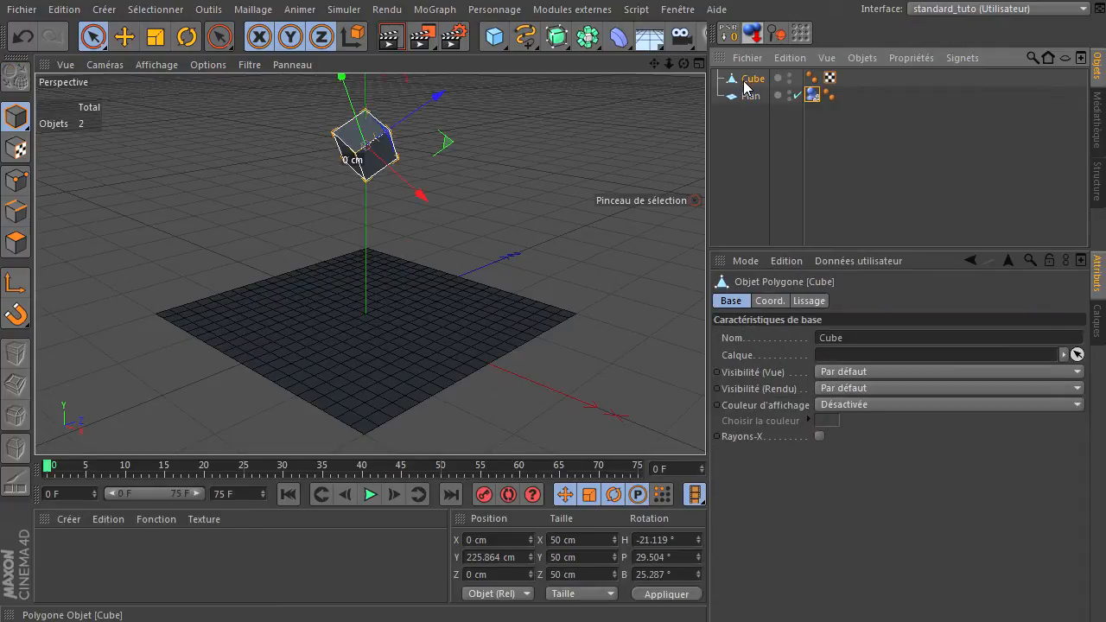
{"action": "right_click", "coordinate": [744, 82]}
{"action": "mouse_move", "coordinate": [786, 198]}
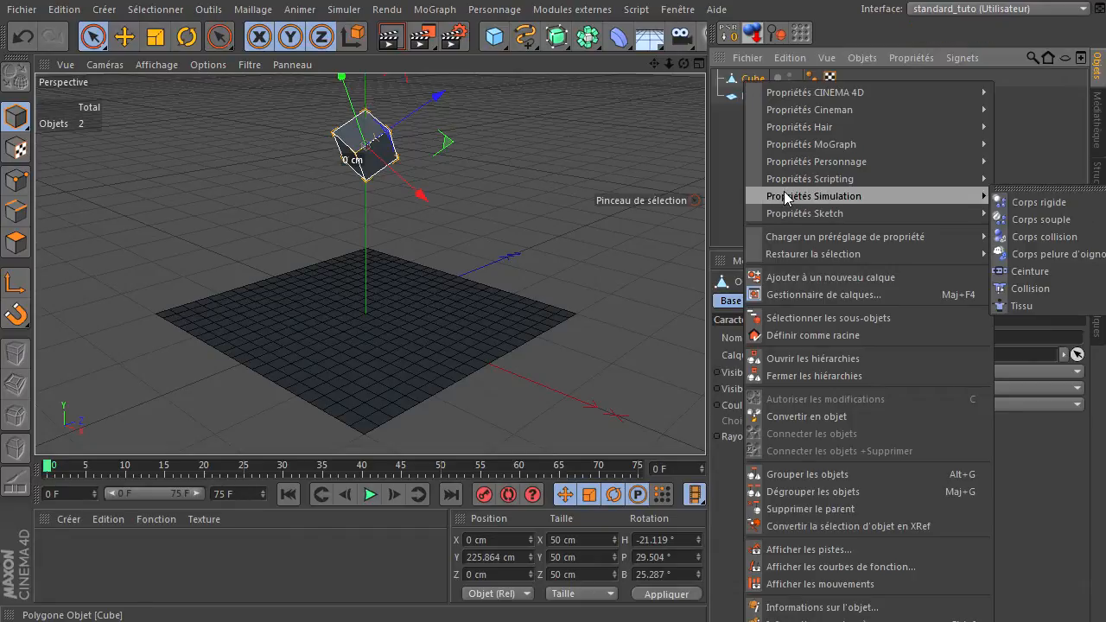
{"action": "left_click", "coordinate": [1028, 202]}
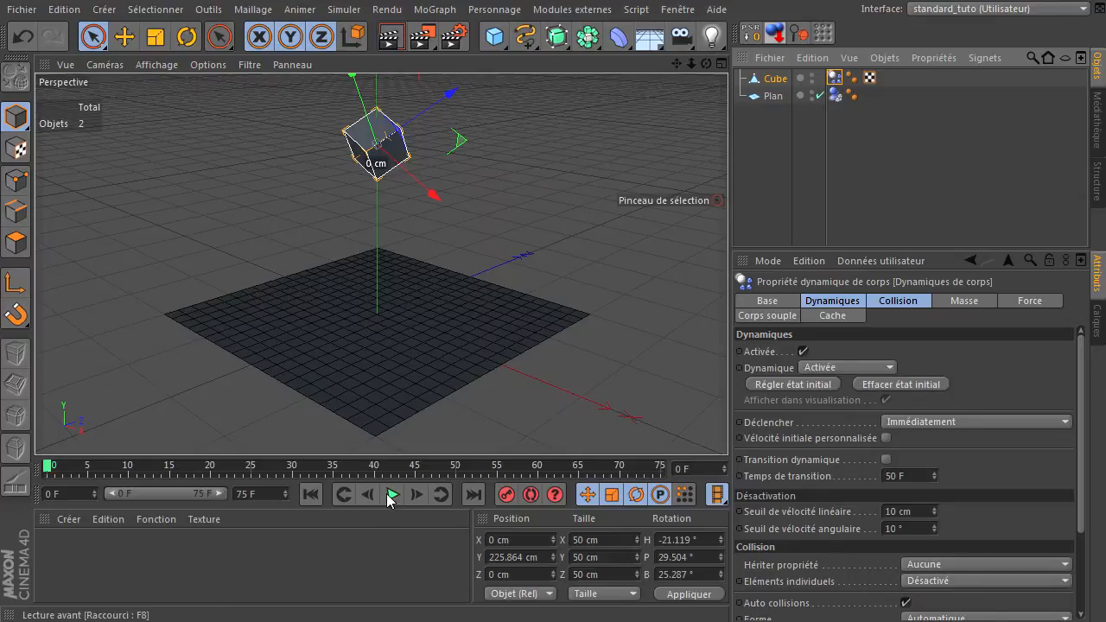
Play the simulation to watch the cube fall onto the plane, and return to the first frame
{"action": "left_click", "coordinate": [391, 494]}
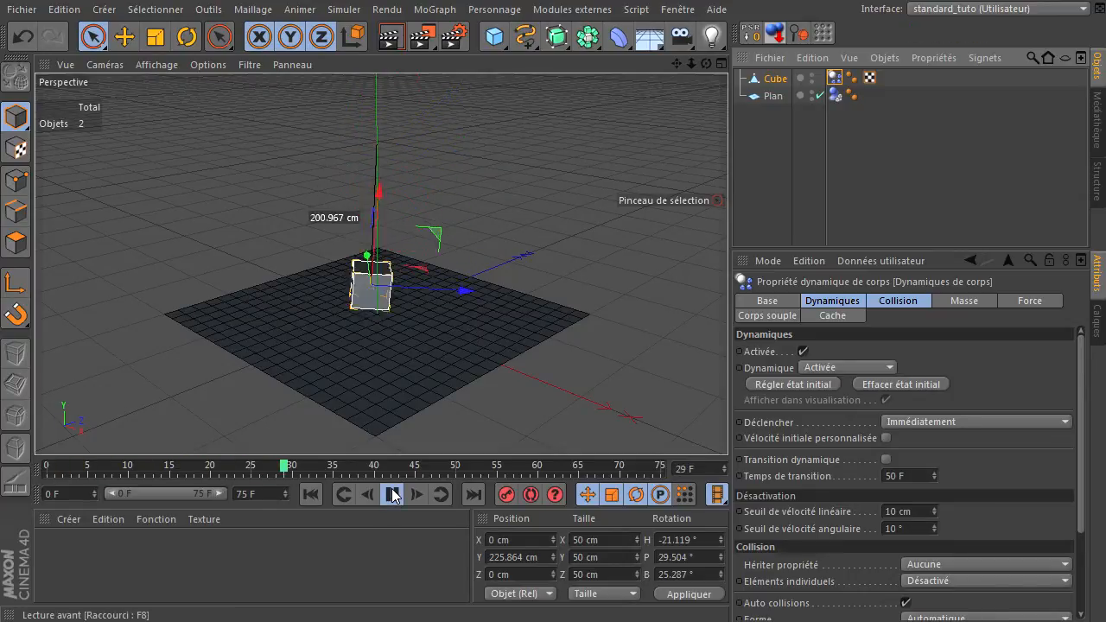
{"action": "left_click", "coordinate": [392, 494]}
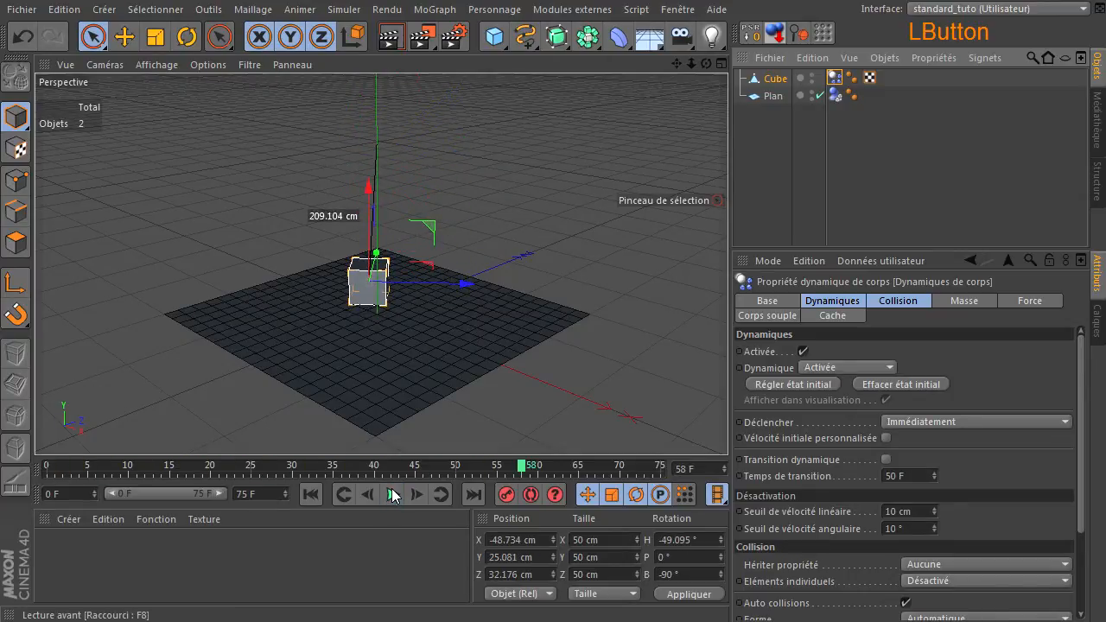
{"action": "left_click", "coordinate": [311, 495]}
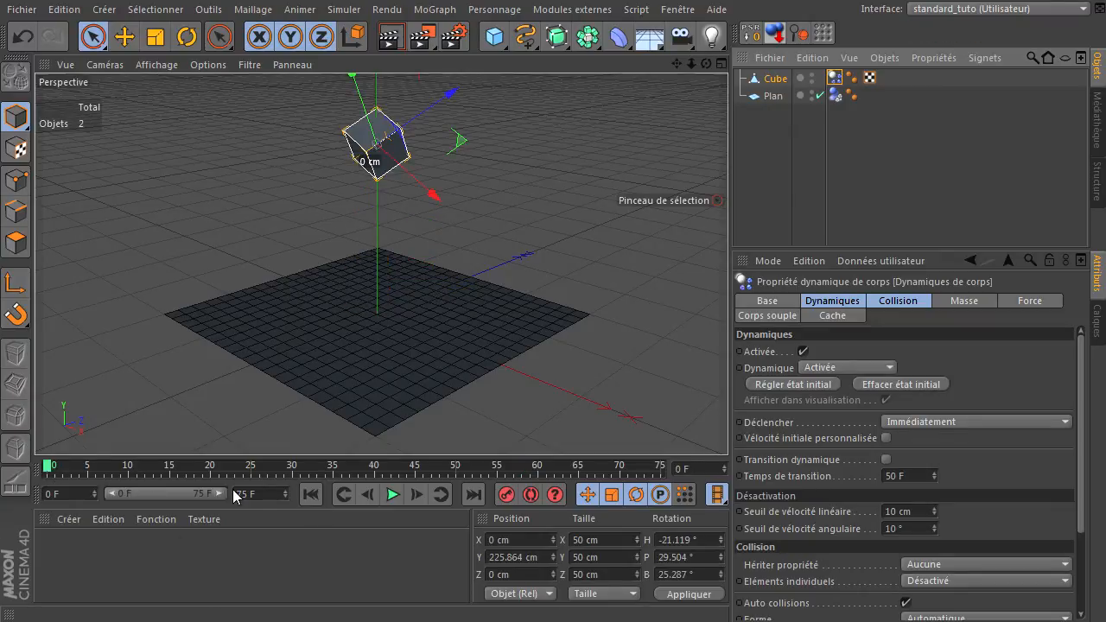
Step the simulation forward frame by frame to frame 17 to examine the cube's fall and impact
{"action": "left_click", "coordinate": [414, 498]}
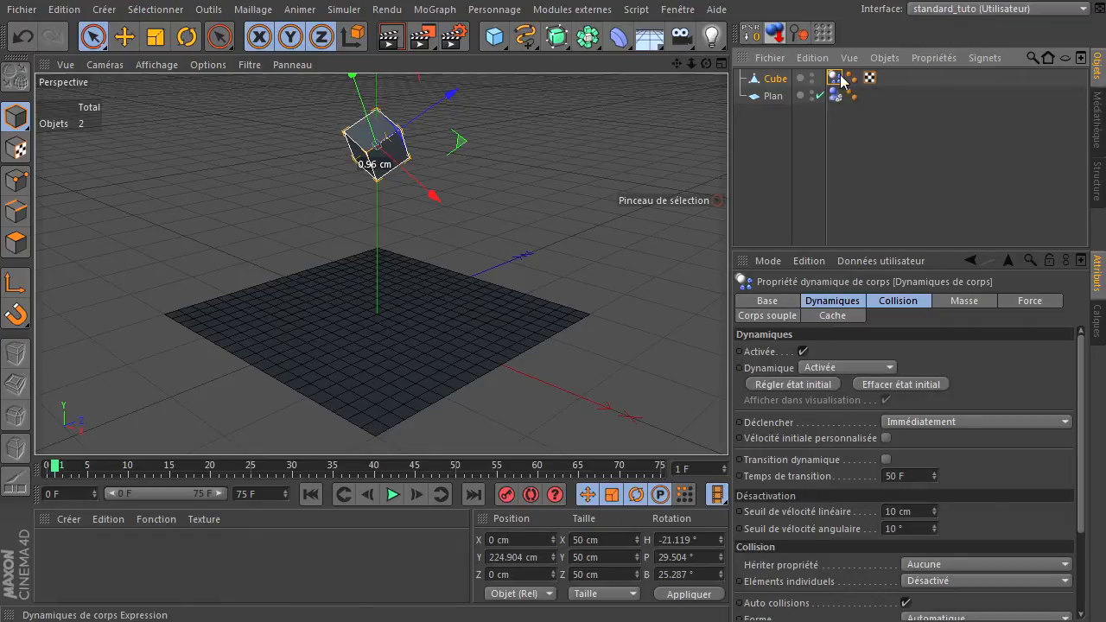
{"action": "left_click", "coordinate": [413, 498]}
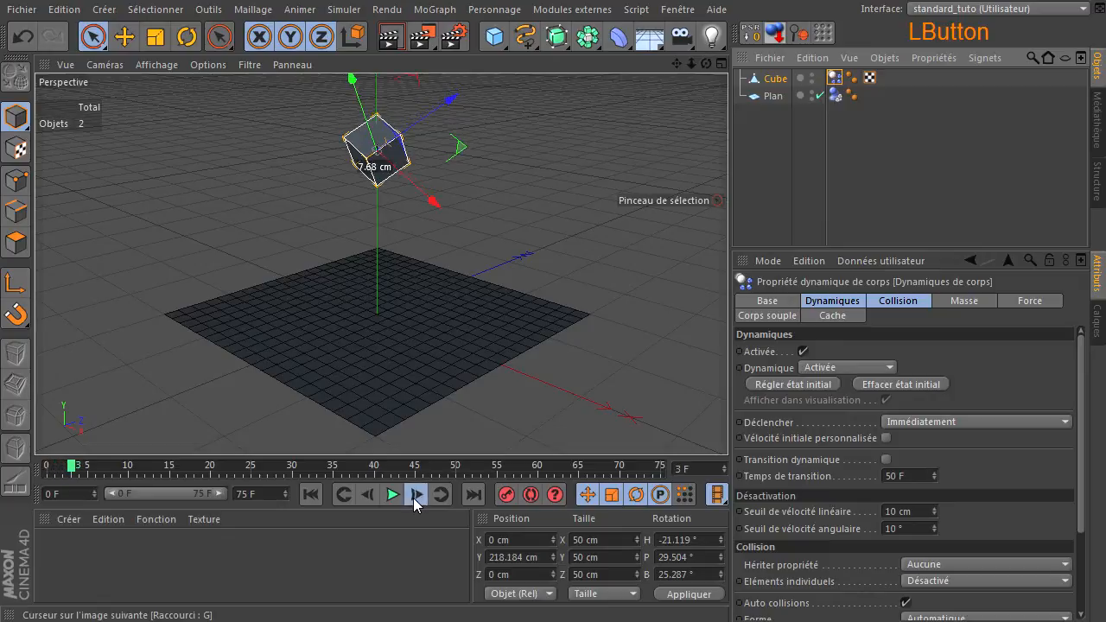
{"action": "left_click", "coordinate": [414, 498]}
{"action": "left_click", "coordinate": [414, 498]}
{"action": "left_click", "coordinate": [414, 498]}
{"action": "left_click", "coordinate": [413, 499]}
{"action": "left_click", "coordinate": [413, 499]}
{"action": "left_click", "coordinate": [413, 498]}
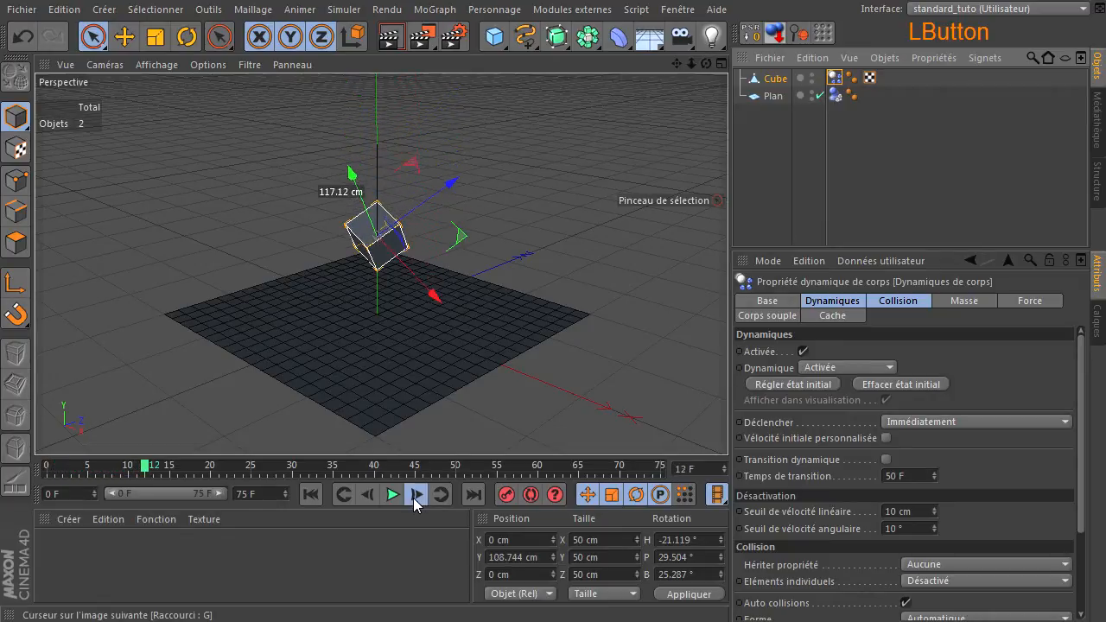
{"action": "left_click", "coordinate": [413, 499]}
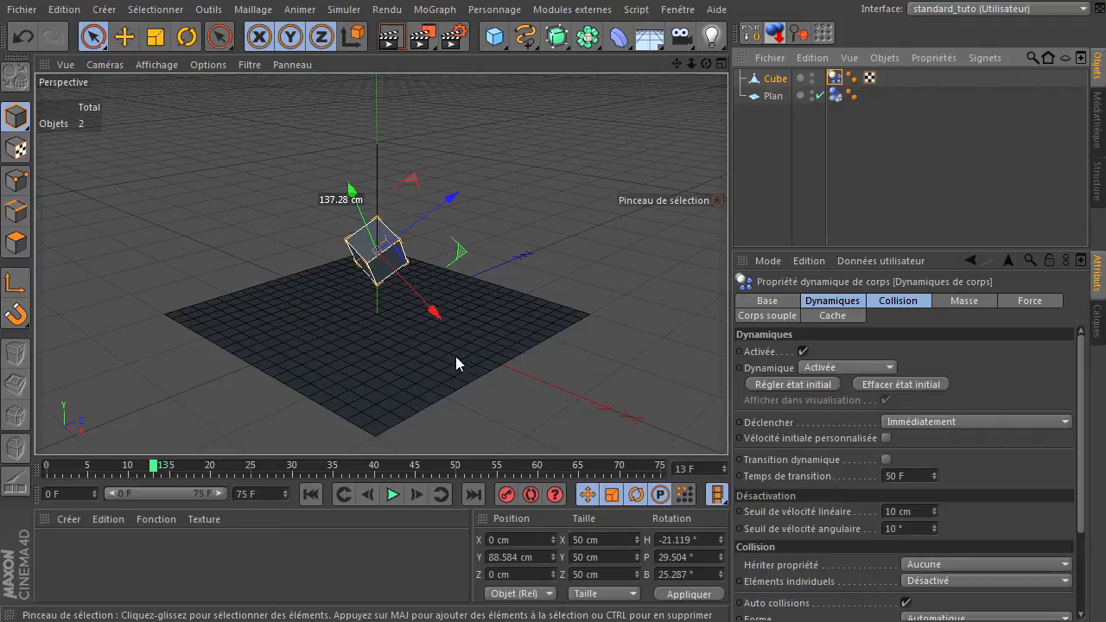
{"action": "left_click", "coordinate": [415, 494]}
{"action": "left_click", "coordinate": [416, 494]}
{"action": "left_click", "coordinate": [415, 494]}
{"action": "left_click", "coordinate": [415, 494]}
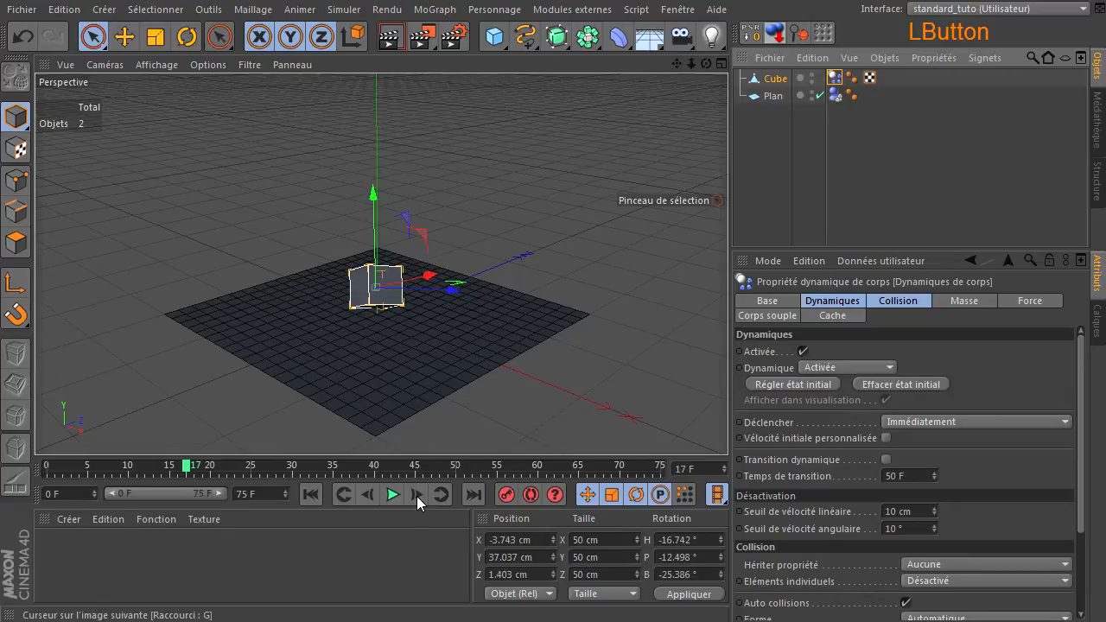
Rewind to frame 0, scrub the timeline to frame 22 and back to 18 to check the dynamics, and return to frame 0
{"action": "left_click", "coordinate": [307, 487]}
{"action": "mouse_move", "coordinate": [47, 471]}
{"action": "left_mouse_down"}
{"action": "mouse_move", "coordinate": [204, 469]}
{"action": "mouse_move", "coordinate": [28, 471]}
{"action": "left_mouse_up"}
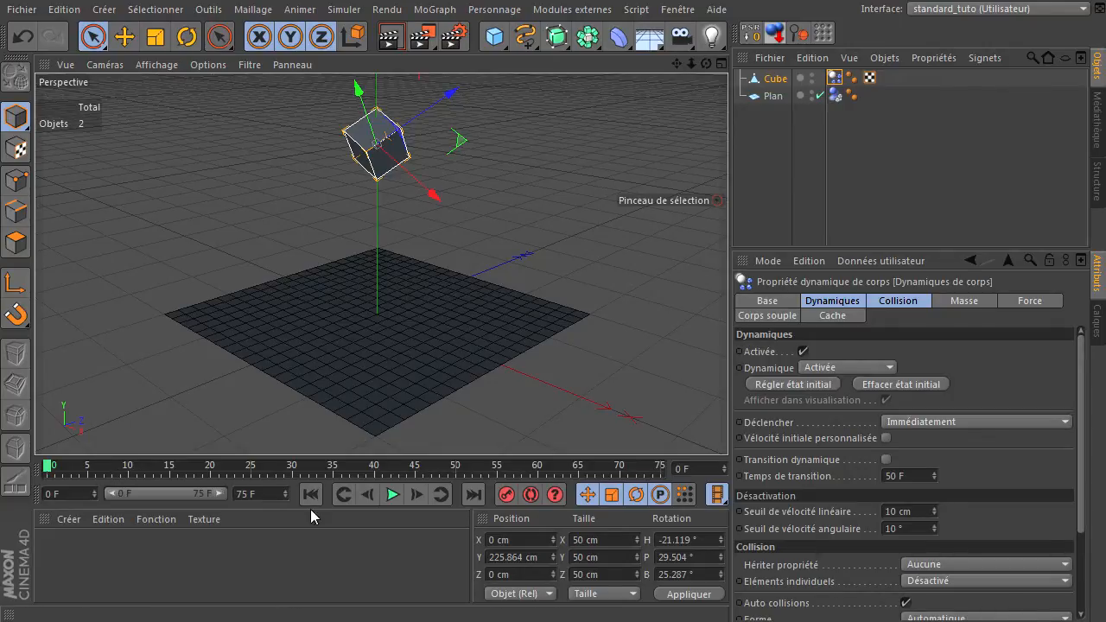
{"action": "left_click_drag", "start_coordinate": [50, 468], "coordinate": [233, 469]}
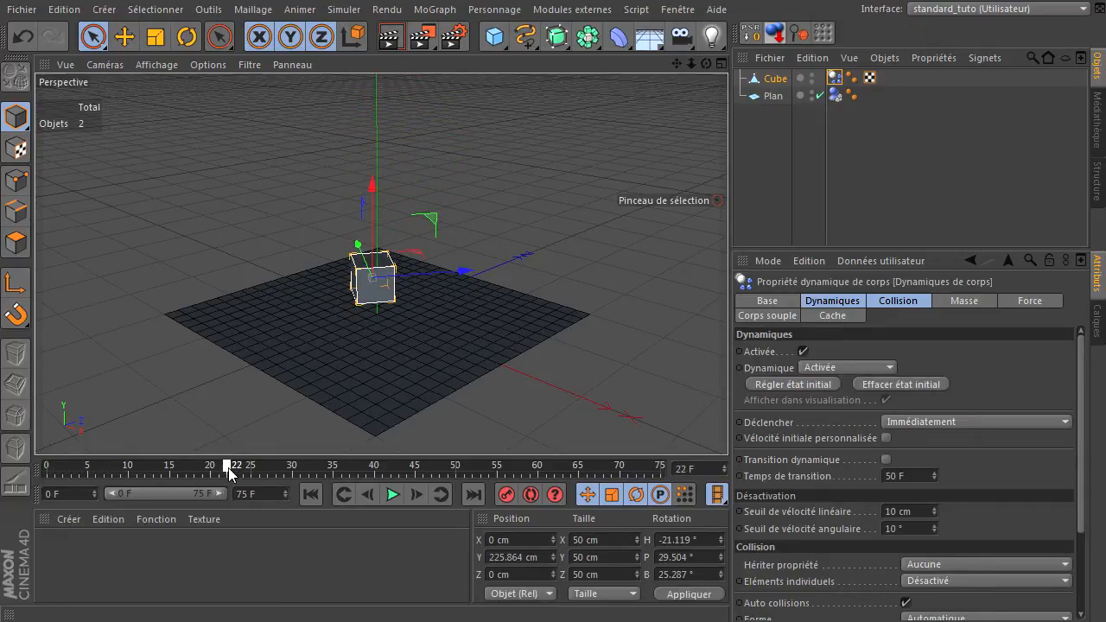
{"action": "left_click_drag", "start_coordinate": [218, 470], "coordinate": [196, 475]}
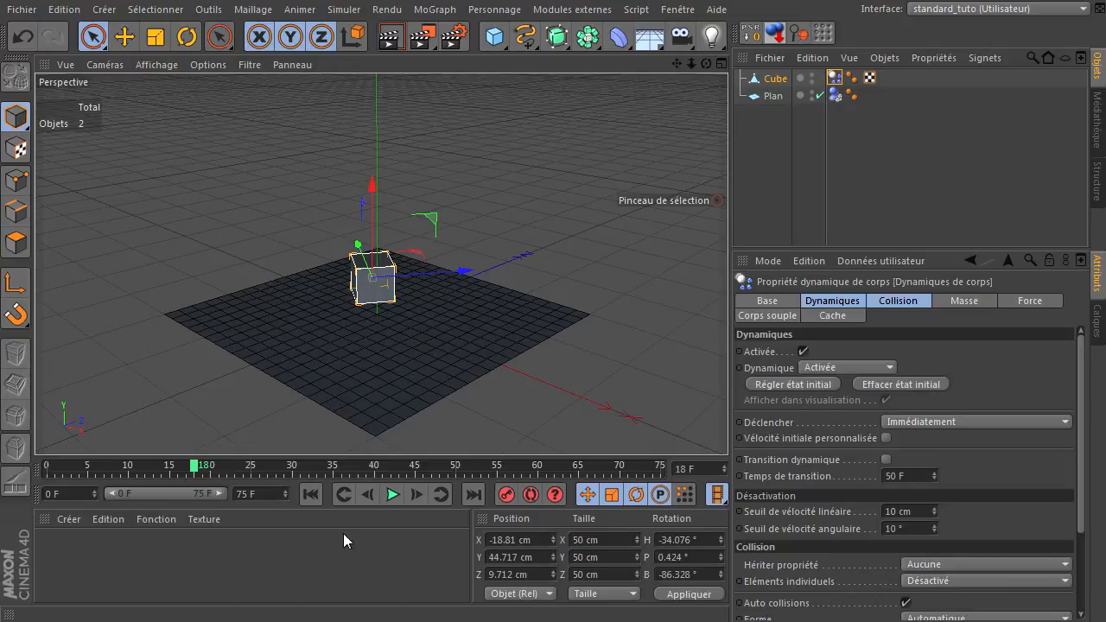
{"action": "left_click_drag", "start_coordinate": [195, 467], "coordinate": [47, 469]}
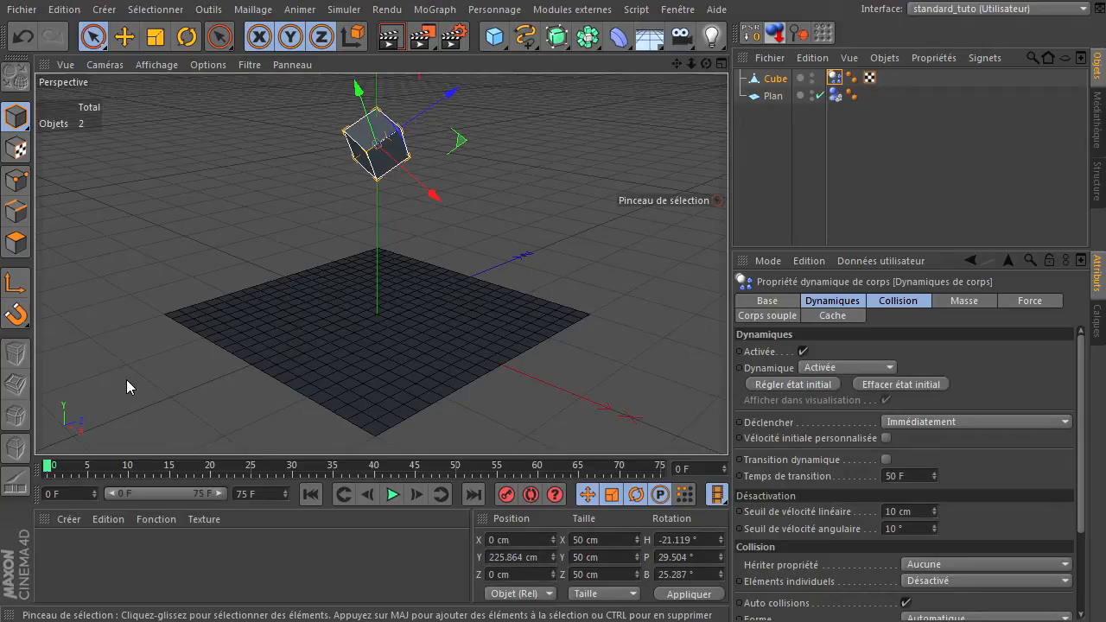
Open the cache settings of the cube's dynamics tag and bake the simulation with Conformer
{"action": "left_click", "coordinate": [816, 316]}
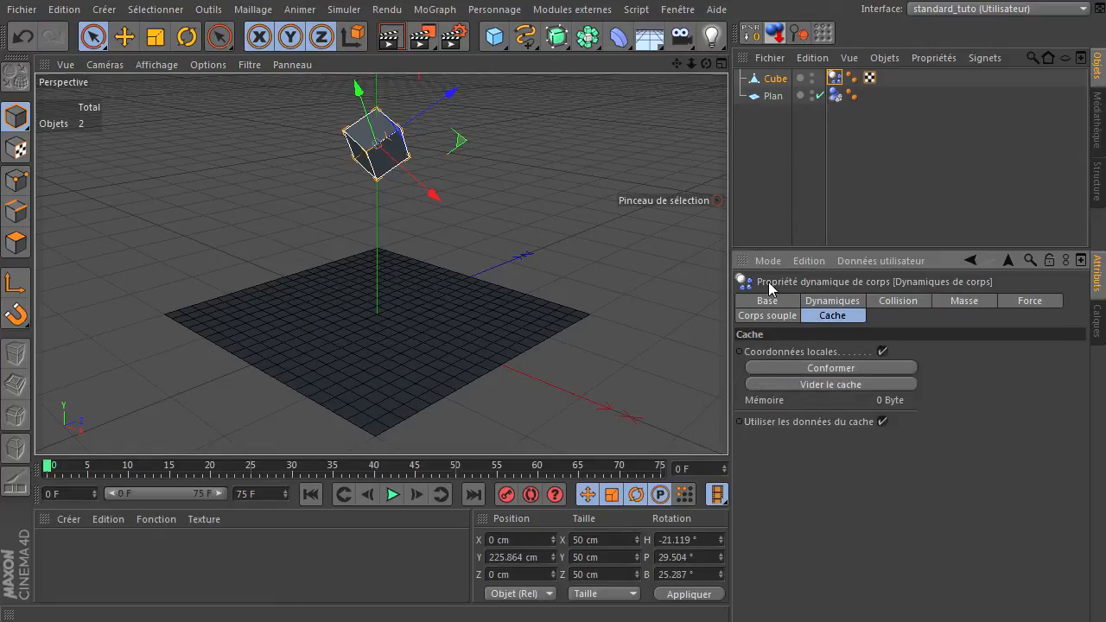
{"action": "left_click", "coordinate": [834, 78]}
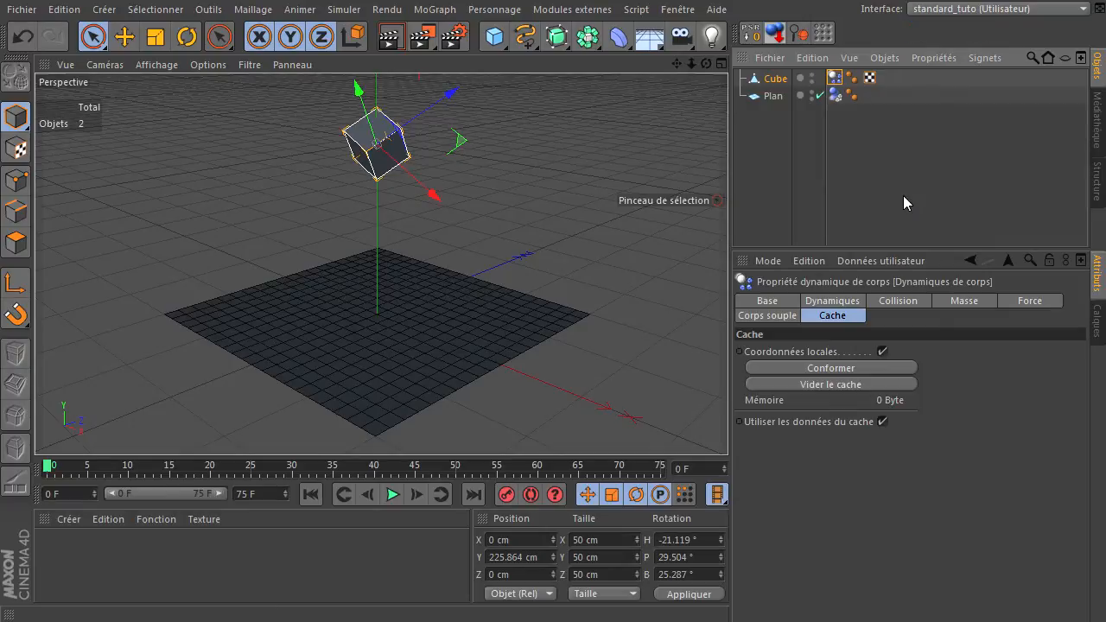
{"action": "left_click", "coordinate": [835, 96]}
{"action": "left_click", "coordinate": [833, 78]}
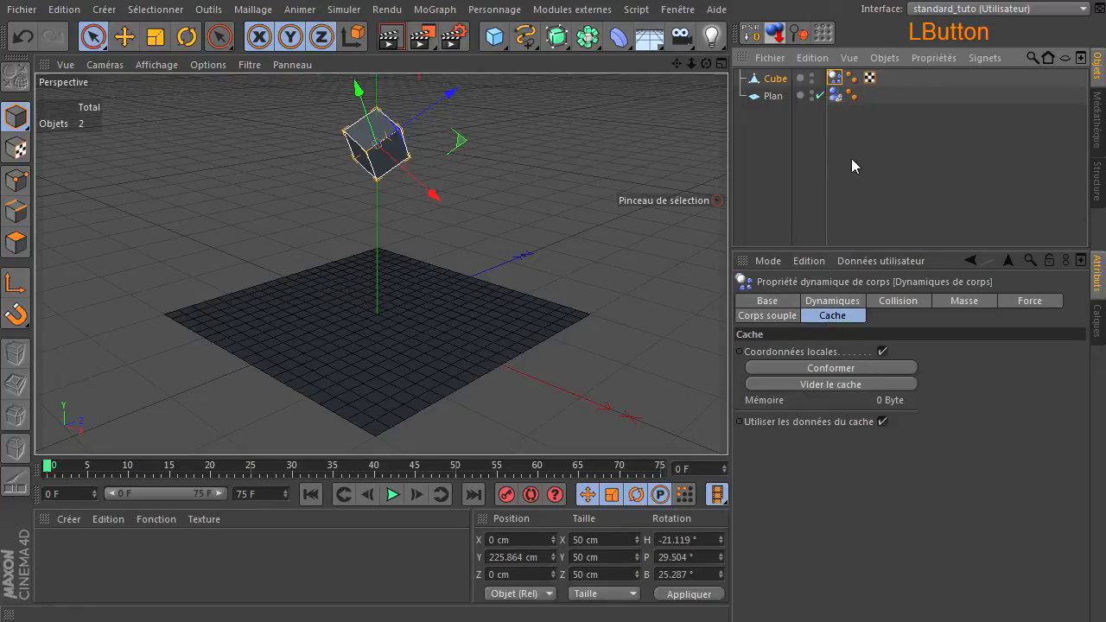
{"action": "left_click", "coordinate": [858, 369]}
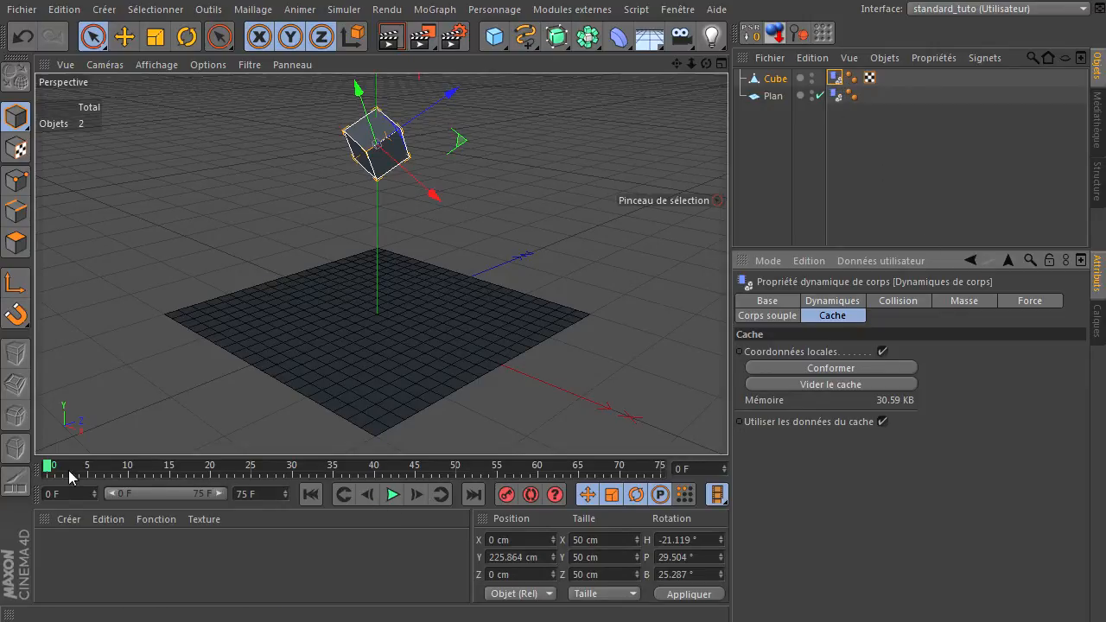
Scrub the timeline to frames 27 and 51 and back to frame 10 to check the baked fall
{"action": "left_click_drag", "start_coordinate": [50, 470], "coordinate": [269, 481]}
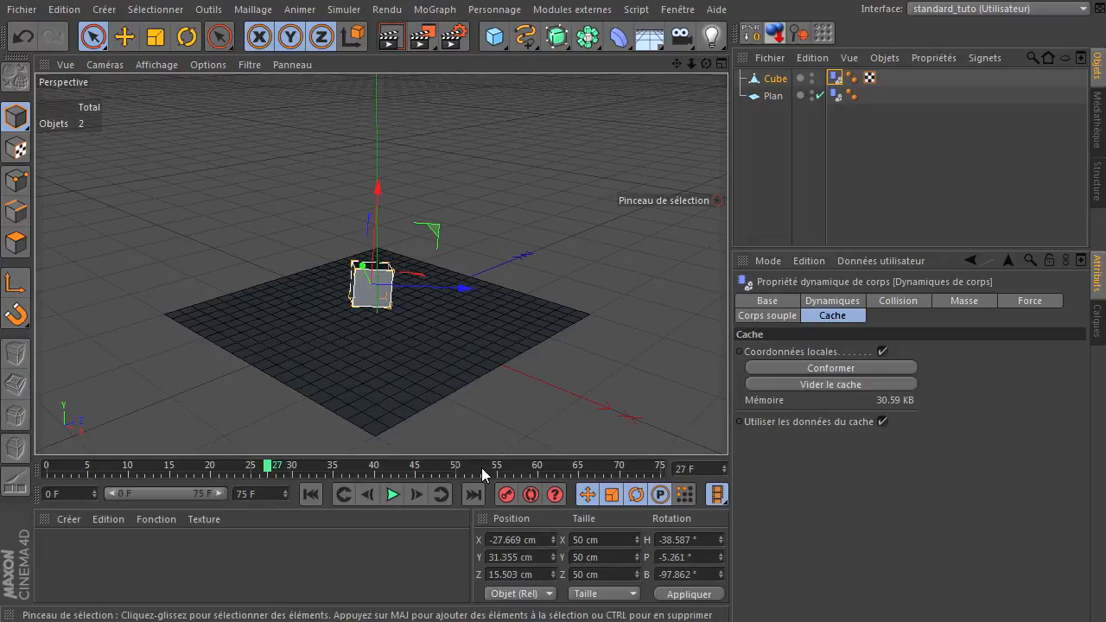
{"action": "left_click_drag", "start_coordinate": [270, 473], "coordinate": [483, 461]}
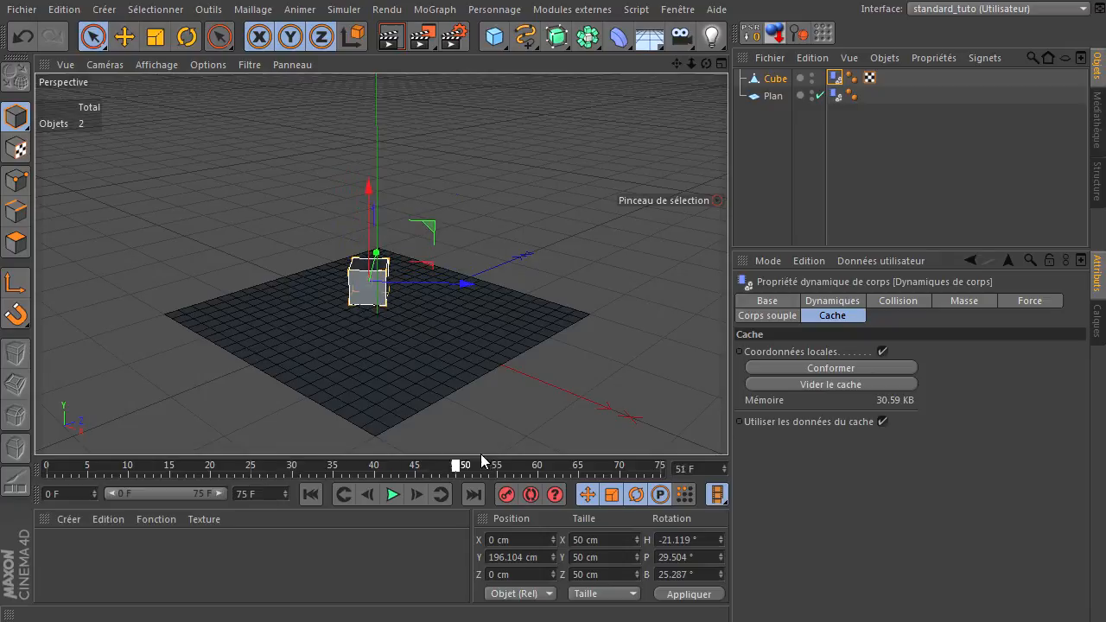
{"action": "left_click_drag", "start_coordinate": [389, 449], "coordinate": [128, 470]}
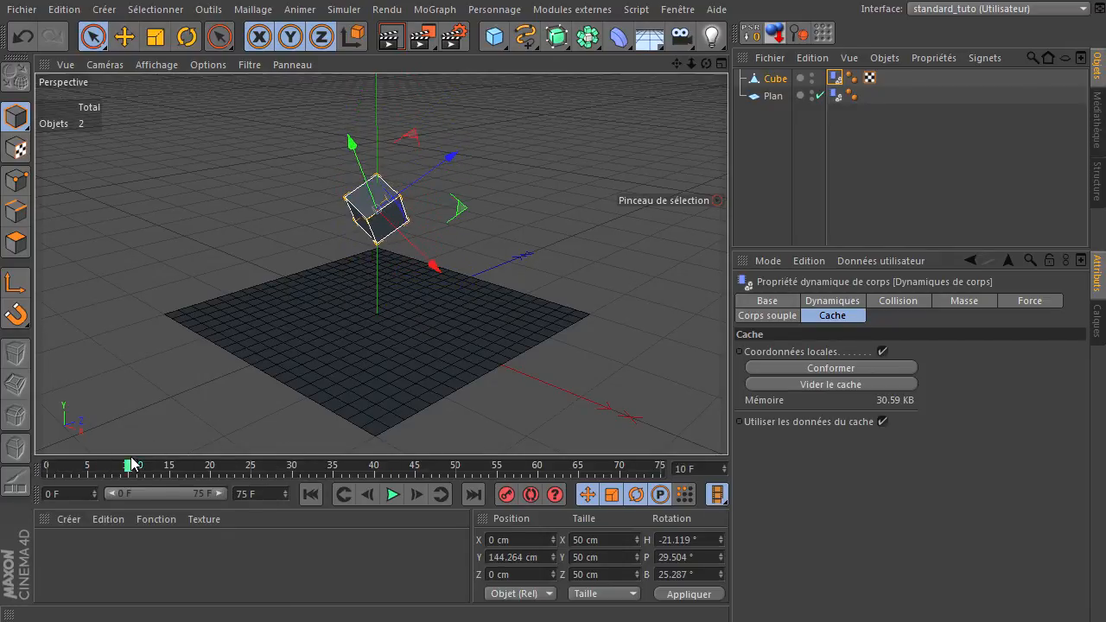
Add a second cube beneath the falling one, lower it to about Y -50 cm, and assign it a Corps collision tag
{"action": "left_click_drag", "start_coordinate": [494, 41], "coordinate": [681, 54]}
{"action": "left_click_drag", "start_coordinate": [377, 223], "coordinate": [376, 258]}
{"action": "right_click", "coordinate": [794, 85]}
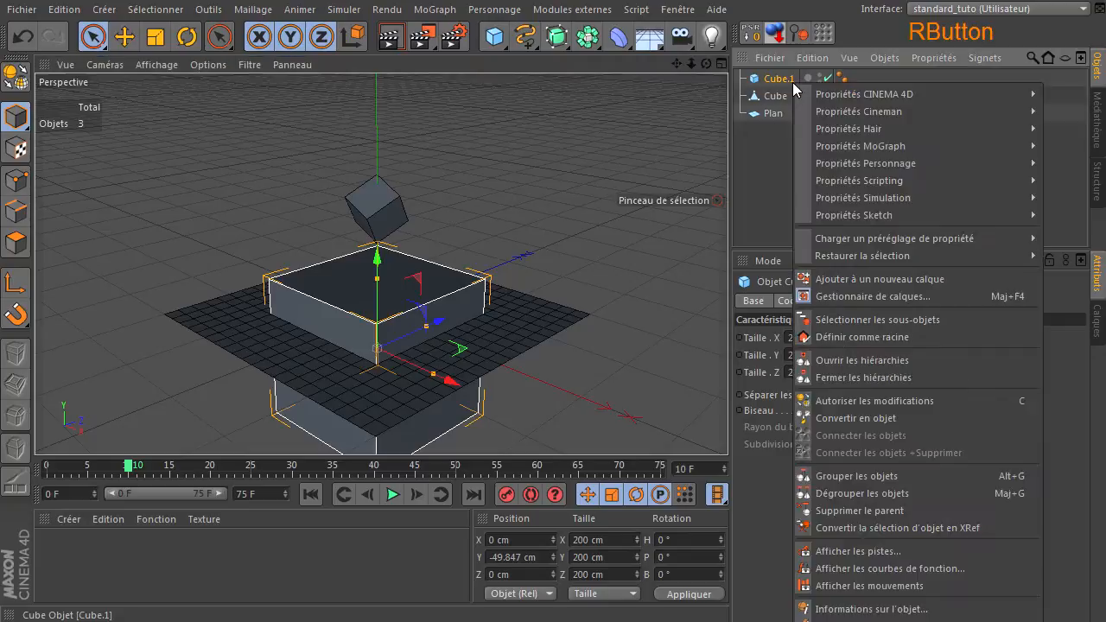
{"action": "mouse_move", "coordinate": [817, 100]}
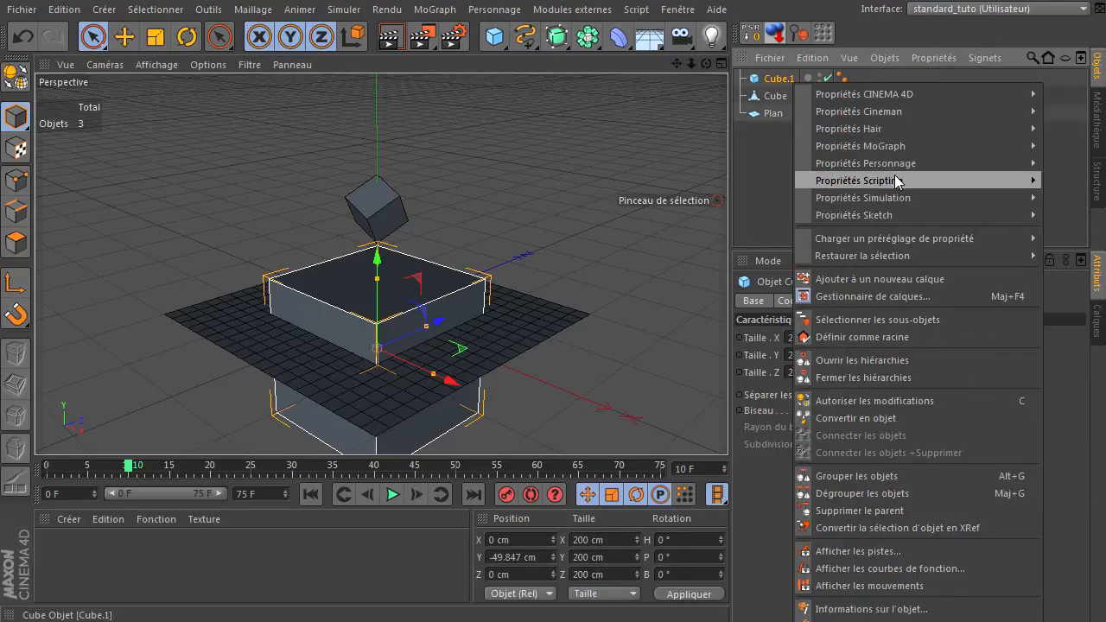
{"action": "mouse_move", "coordinate": [904, 198]}
{"action": "left_click", "coordinate": [1097, 240]}
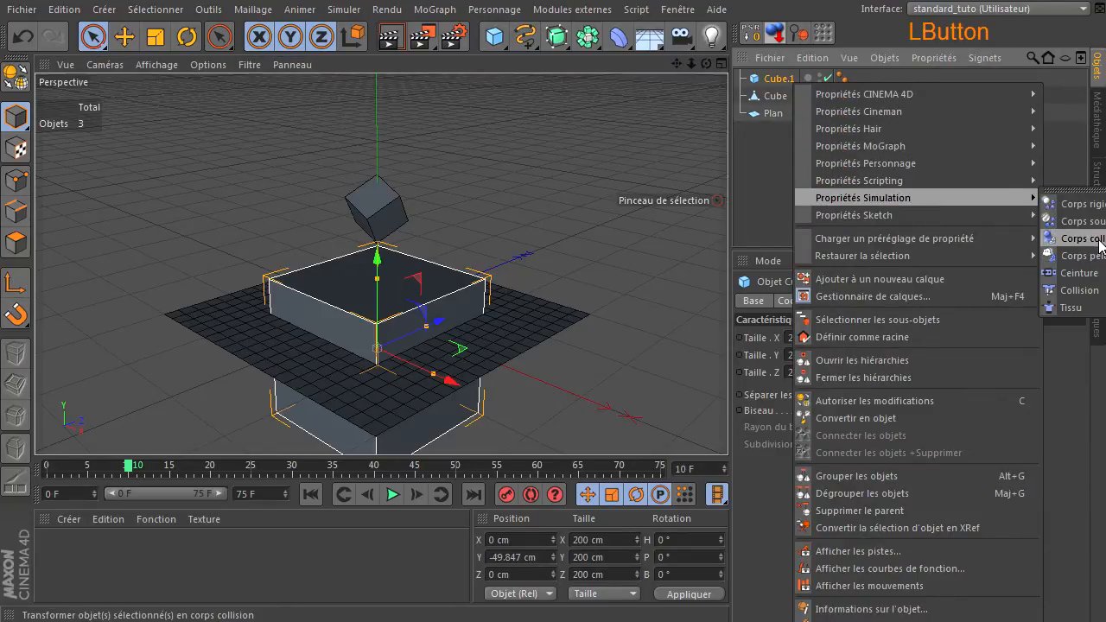
Play the baked simulation twice from the start to check how the falling cube interacts with the new cube, and rewind to frame 0
{"action": "left_click", "coordinate": [391, 495]}
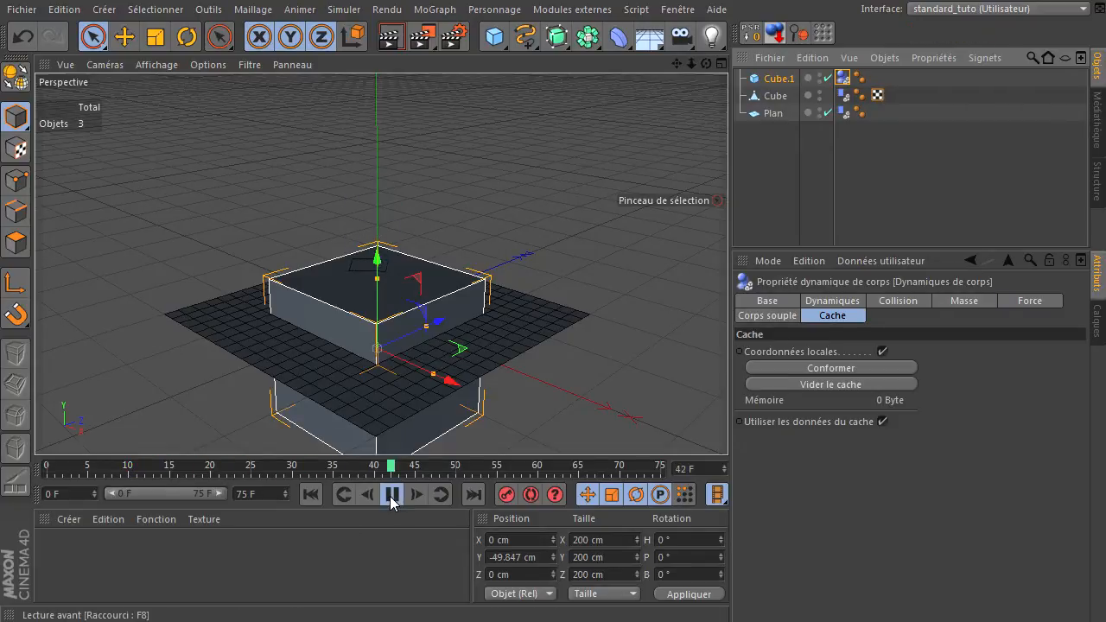
{"action": "left_click", "coordinate": [391, 496]}
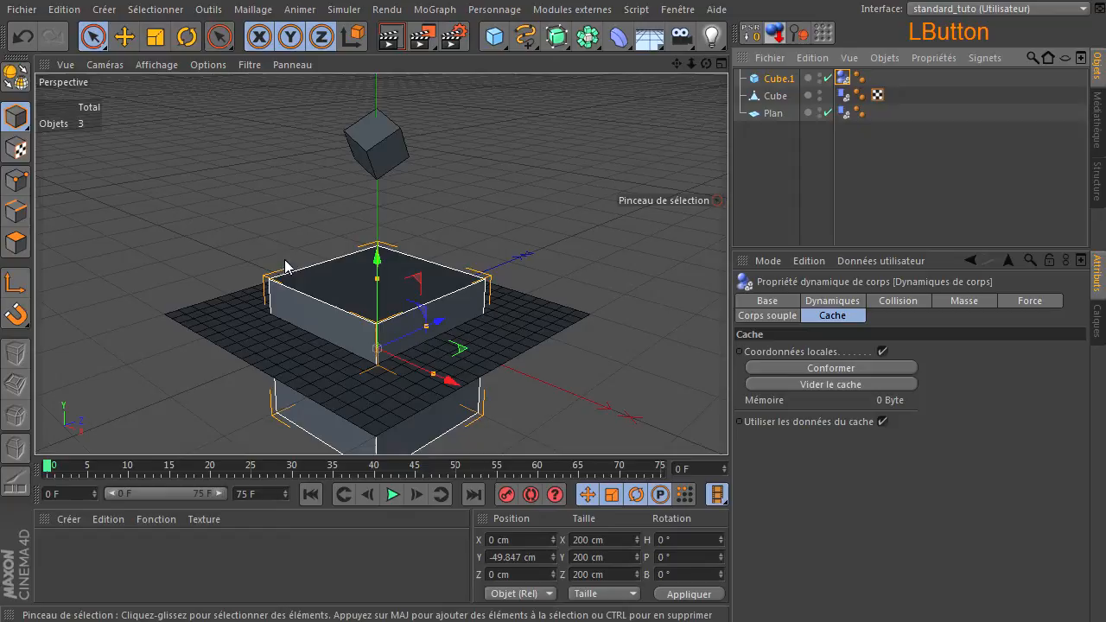
{"action": "left_click", "coordinate": [311, 494]}
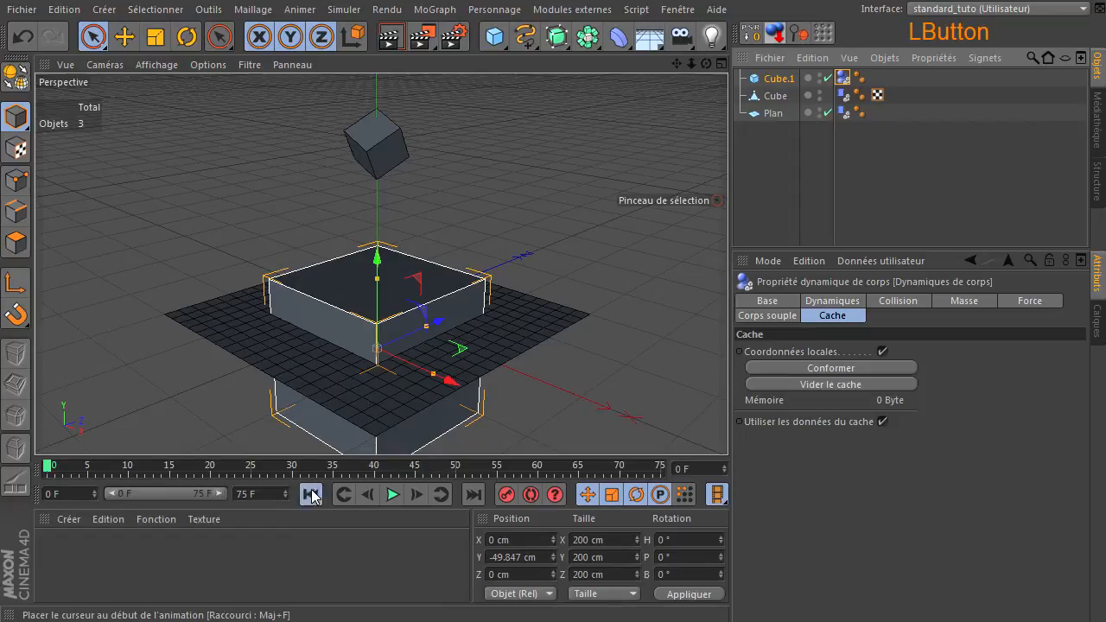
{"action": "left_click", "coordinate": [392, 495]}
{"action": "left_click", "coordinate": [393, 496]}
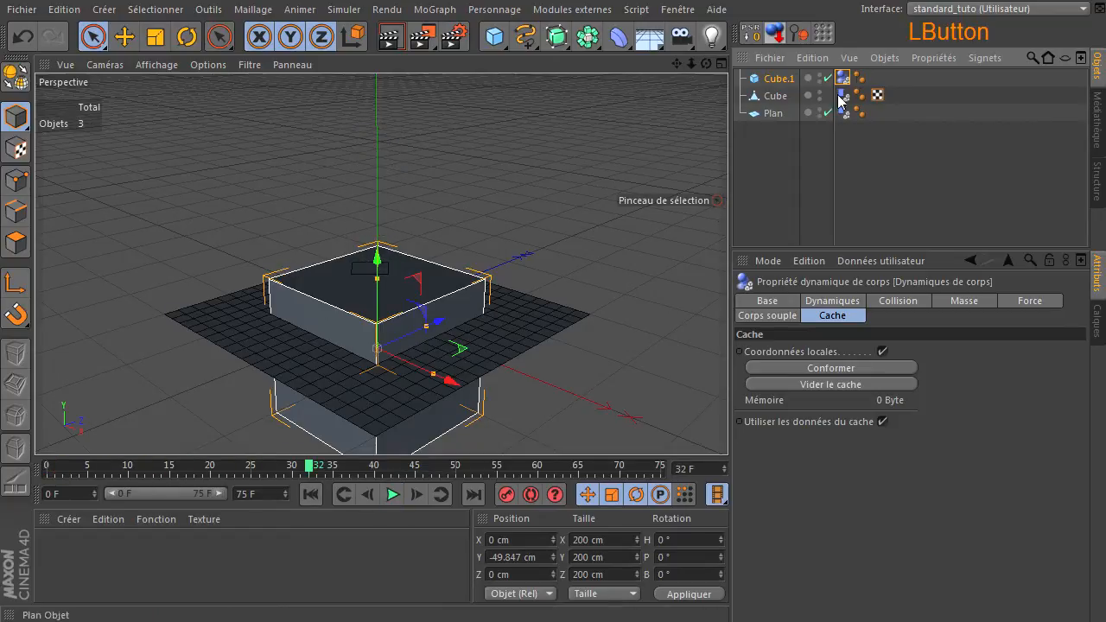
{"action": "left_click", "coordinate": [309, 494]}
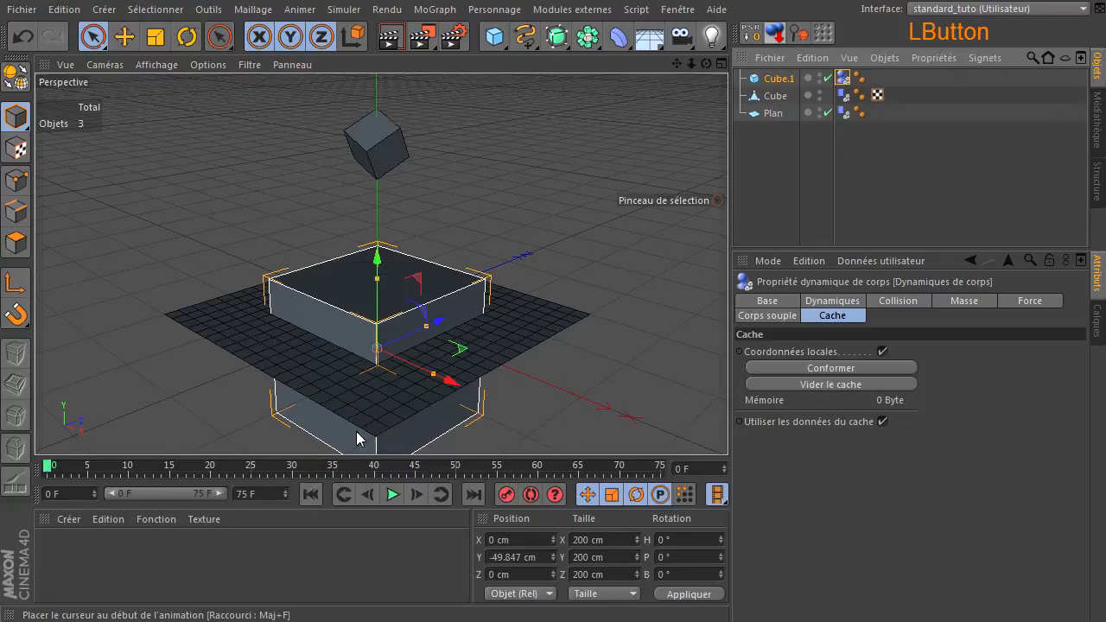
Clear the falling cube's dynamics cache and play the recalculated simulation up to frame 38
{"action": "left_click", "coordinate": [842, 95]}
{"action": "left_click", "coordinate": [846, 386]}
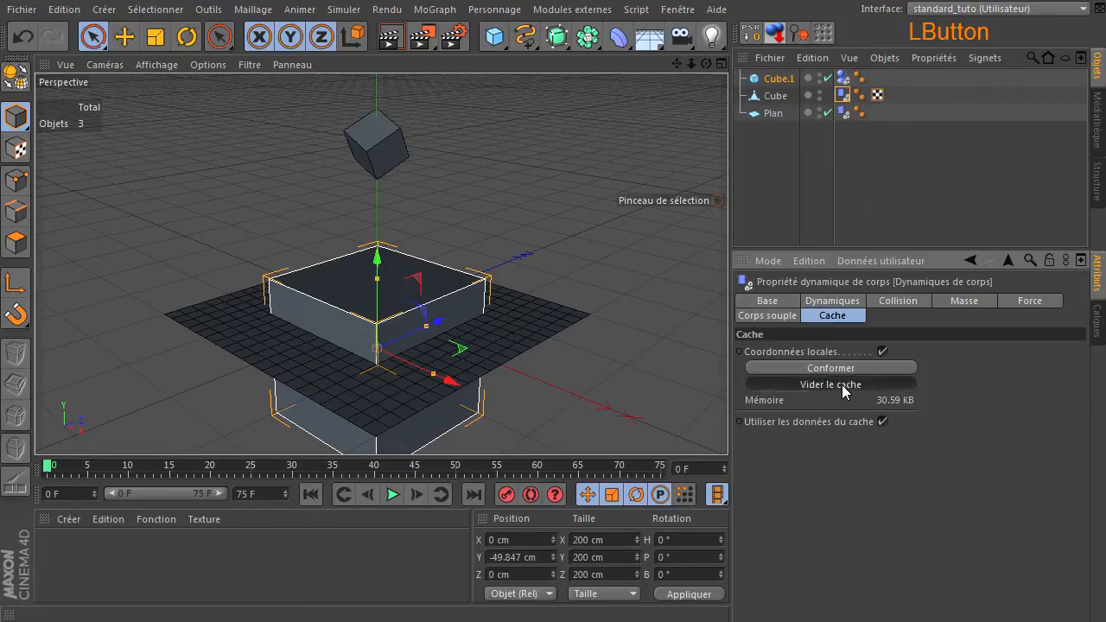
{"action": "left_click", "coordinate": [394, 496]}
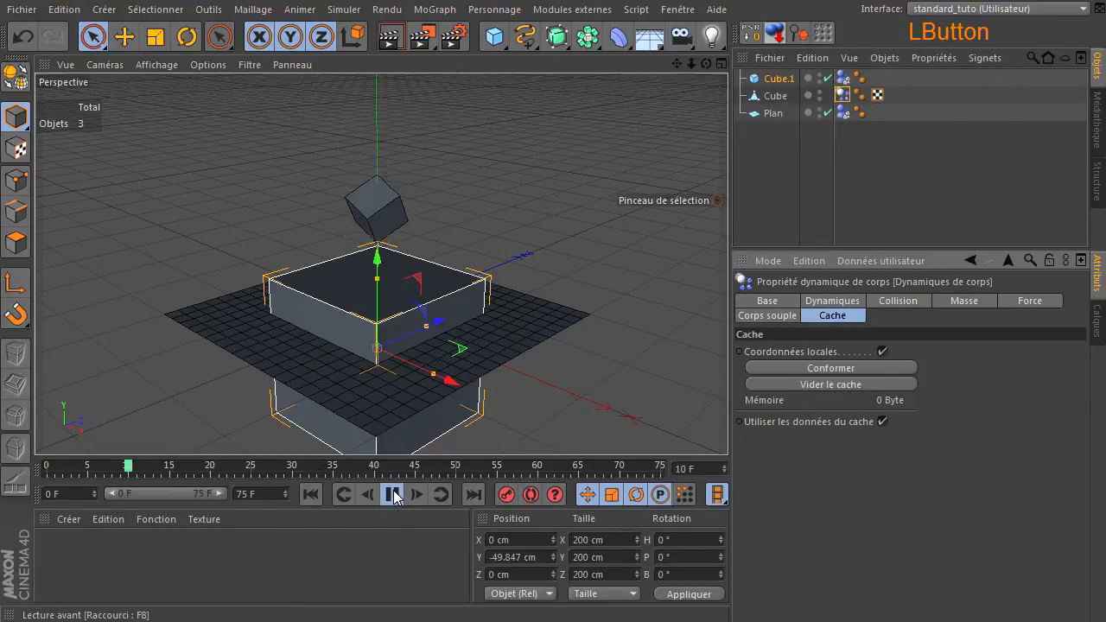
{"action": "left_click", "coordinate": [393, 496]}
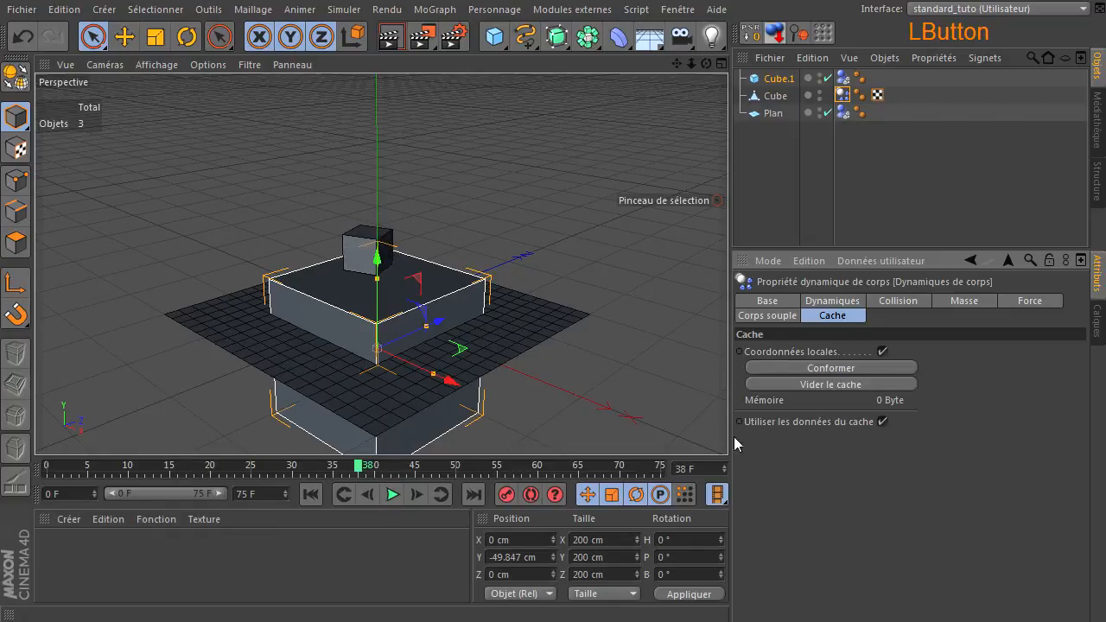
Bake the falling cube's simulation again and play it from the first frame to frame 45
{"action": "left_click", "coordinate": [902, 367]}
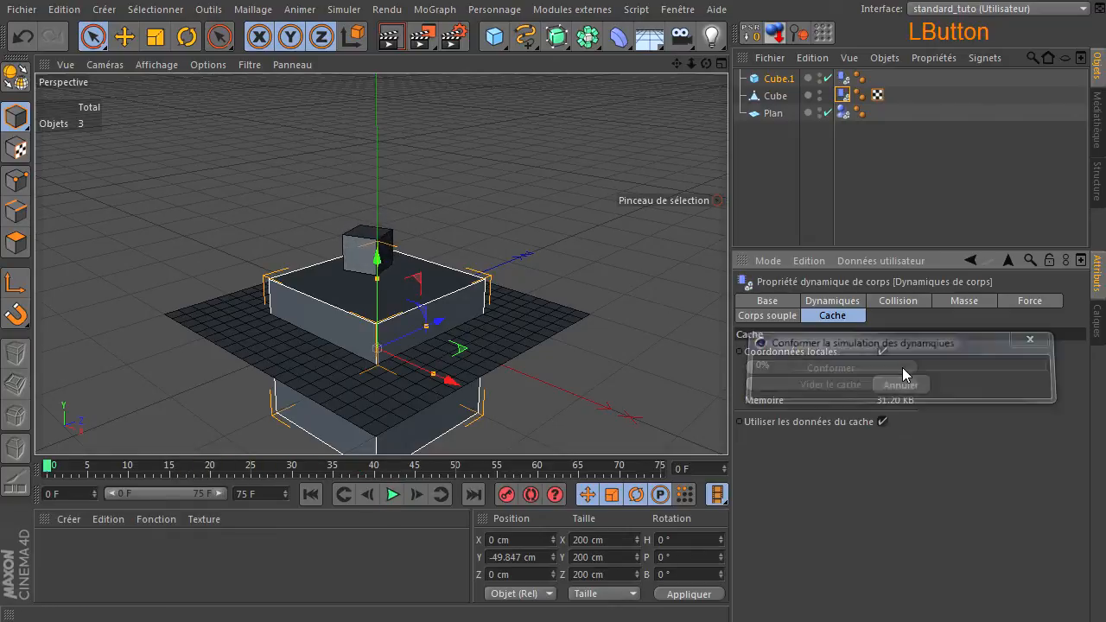
{"action": "left_click", "coordinate": [309, 493]}
{"action": "left_click", "coordinate": [394, 496]}
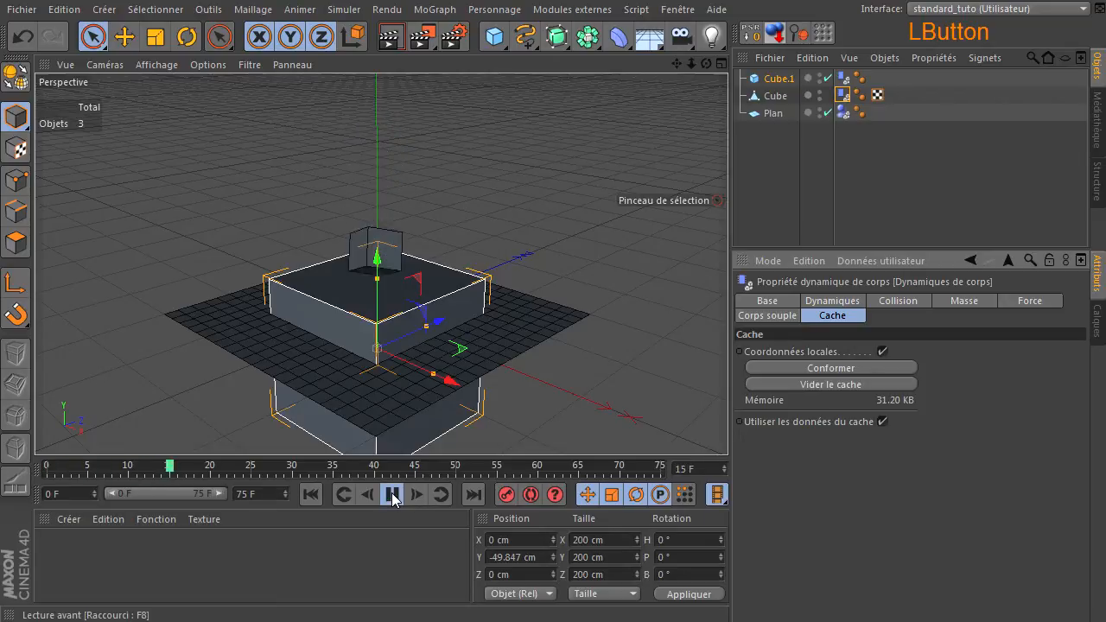
{"action": "left_click", "coordinate": [393, 496]}
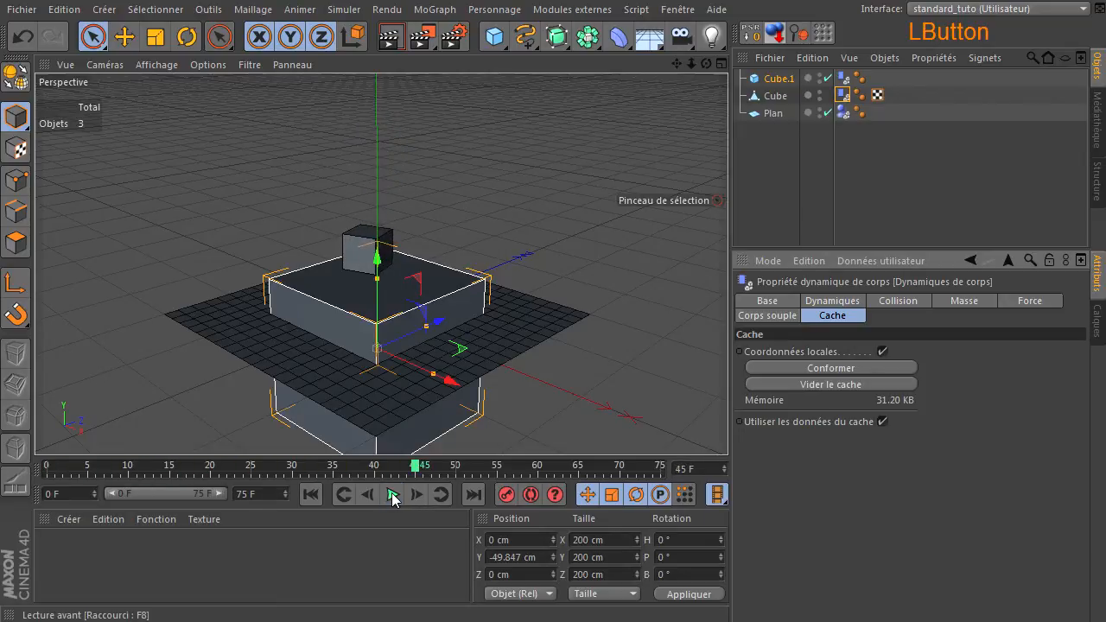
Delete the large collision cube and the plane, keeping only the baked cube
{"action": "left_click", "coordinate": [771, 96]}
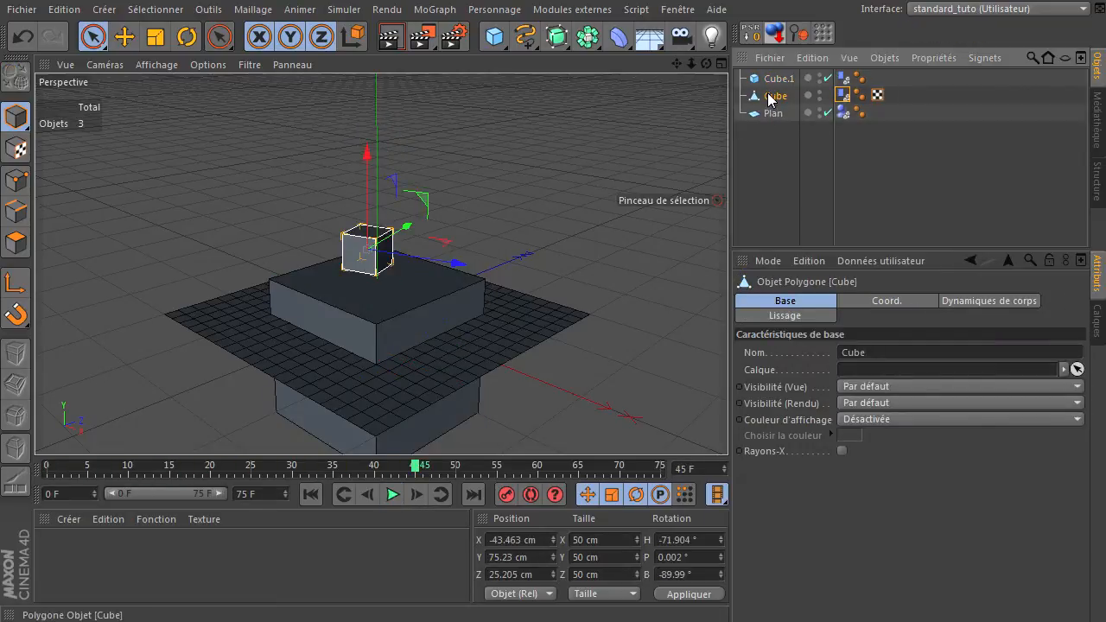
{"action": "left_click", "coordinate": [772, 79]}
{"action": "key", "text": "Delete"}
{"action": "left_click", "coordinate": [775, 97]}
{"action": "key", "text": "Delete"}
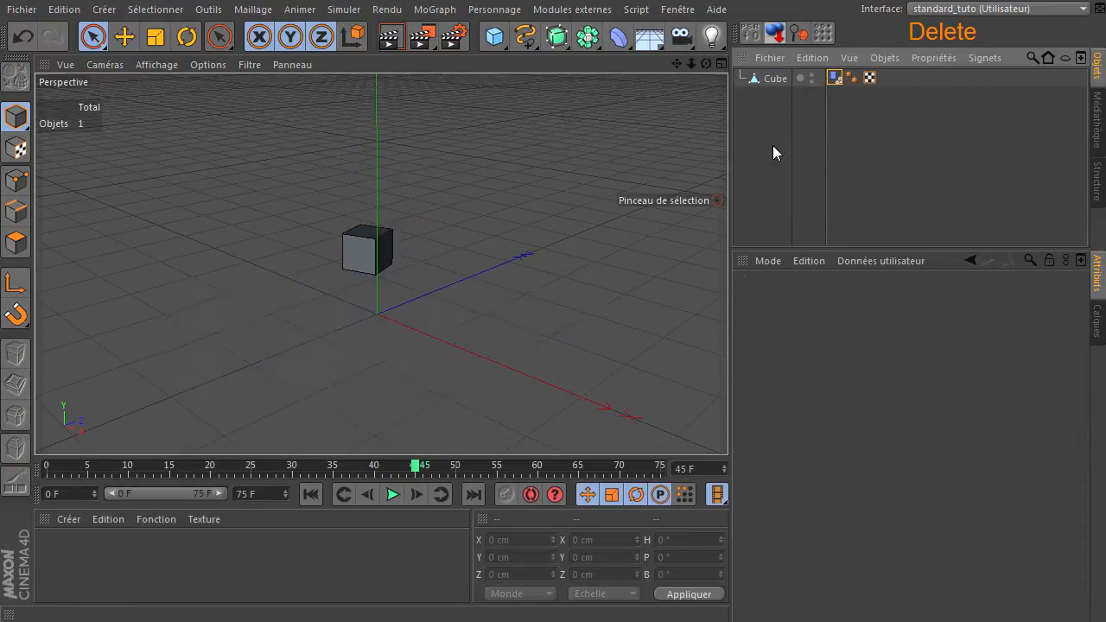
Play the remaining cube's baked animation from the start to frame 59 and scrub back to frame 0
{"action": "left_click", "coordinate": [309, 493]}
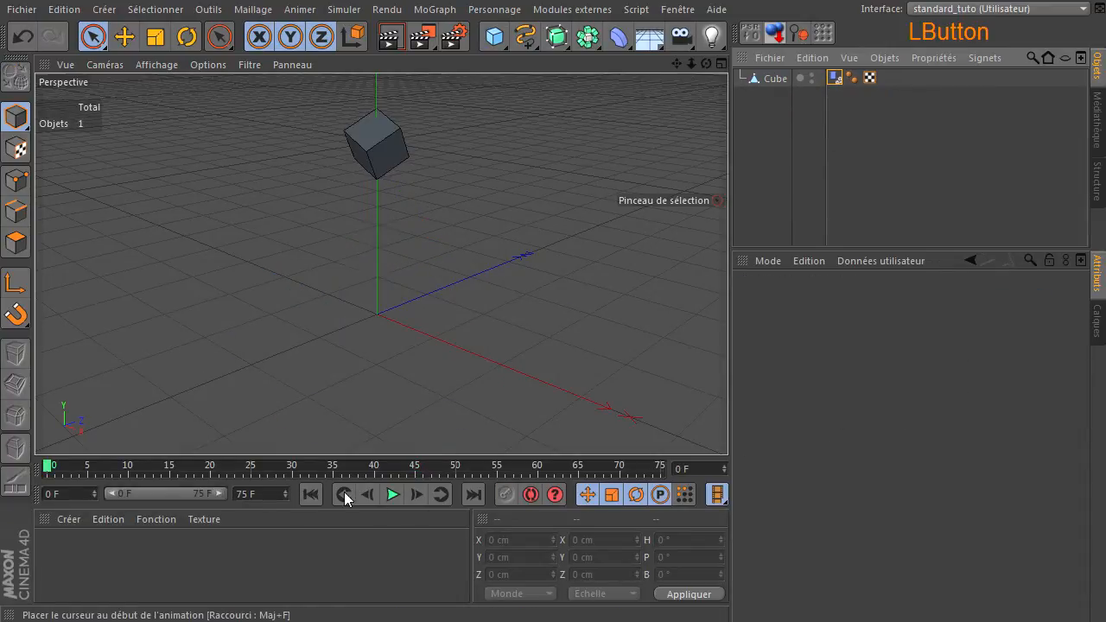
{"action": "left_click", "coordinate": [390, 495]}
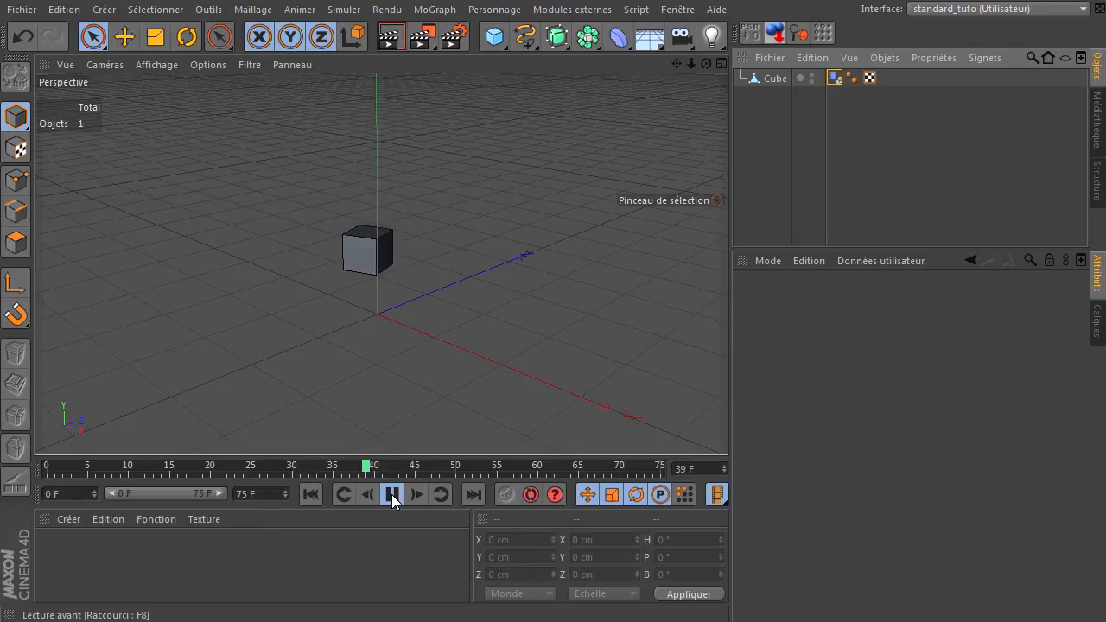
{"action": "left_click", "coordinate": [392, 496]}
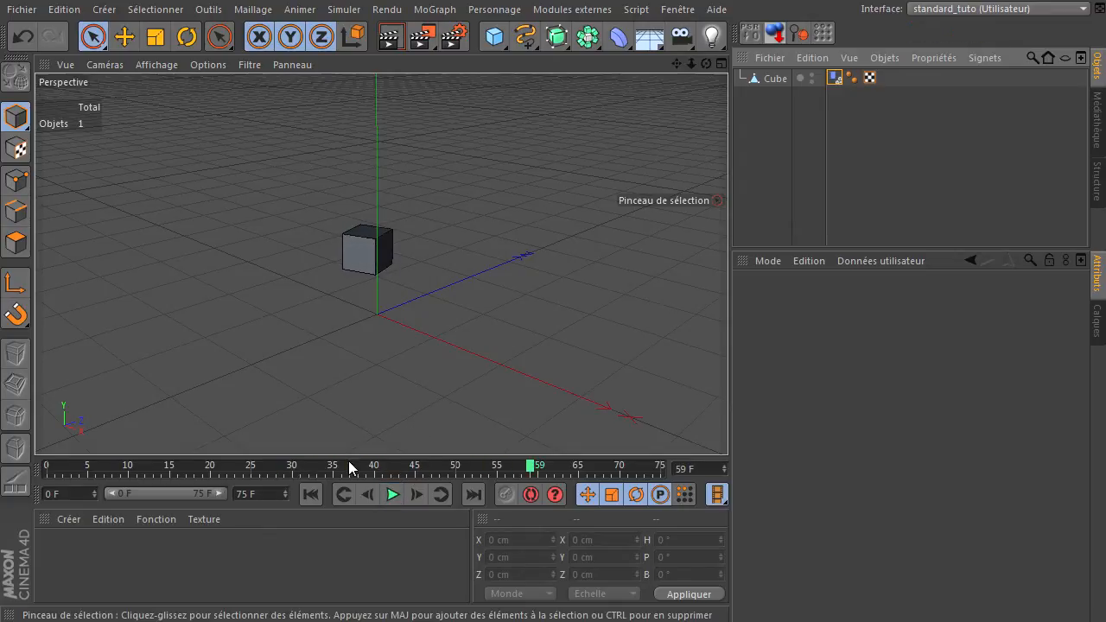
{"action": "left_click_drag", "start_coordinate": [530, 467], "coordinate": [47, 468]}
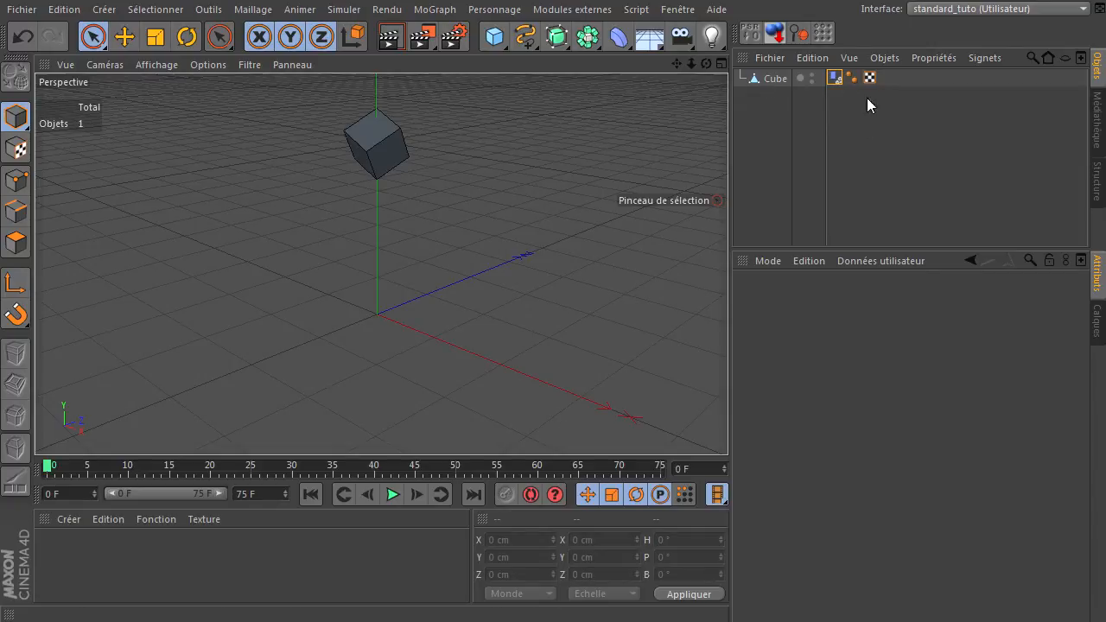
Delete the baked cube and add a new 400 × 400 cm plane to the scene
{"action": "left_click", "coordinate": [773, 79]}
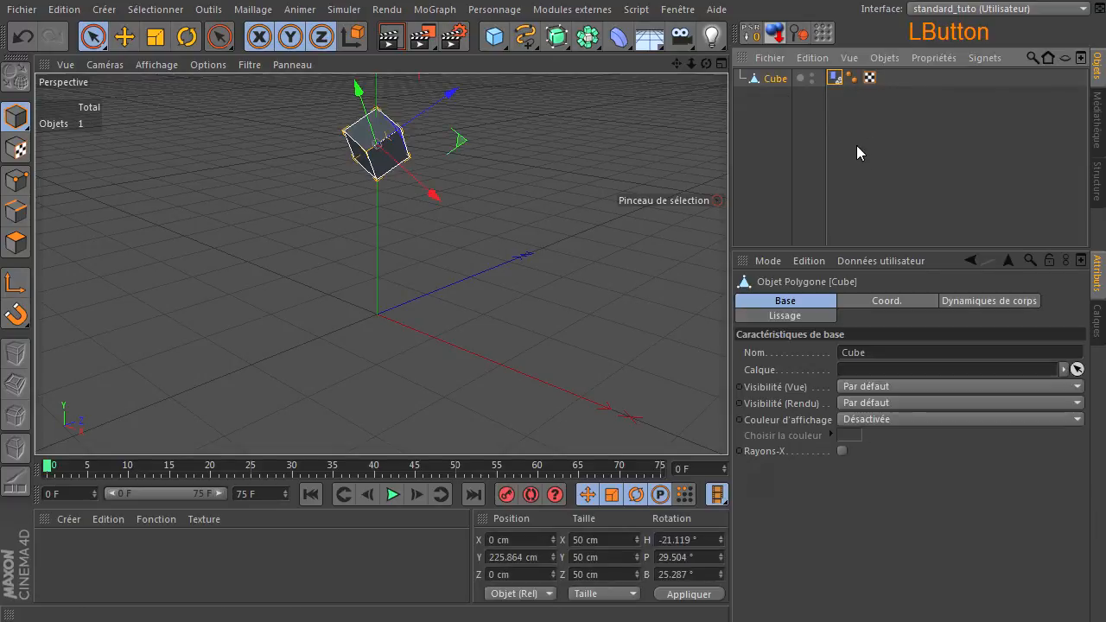
{"action": "key", "text": "Delete"}
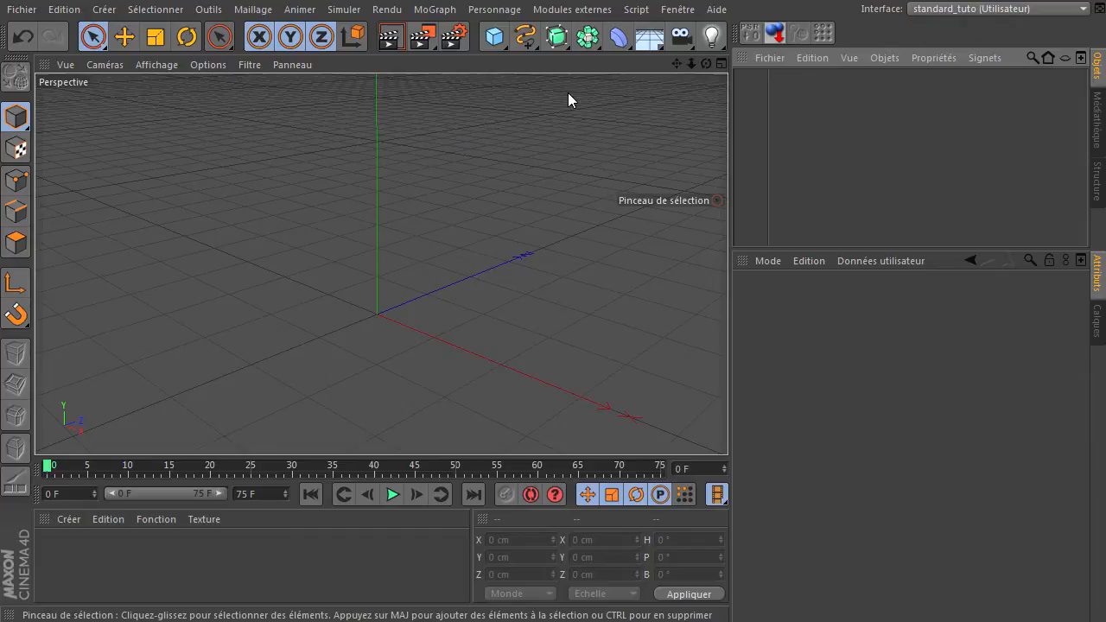
{"action": "left_click", "coordinate": [495, 38]}
{"action": "left_click_drag", "start_coordinate": [518, 66], "coordinate": [698, 94]}
Assign a Tissu simulation tag to the plane
{"action": "right_click", "coordinate": [778, 78]}
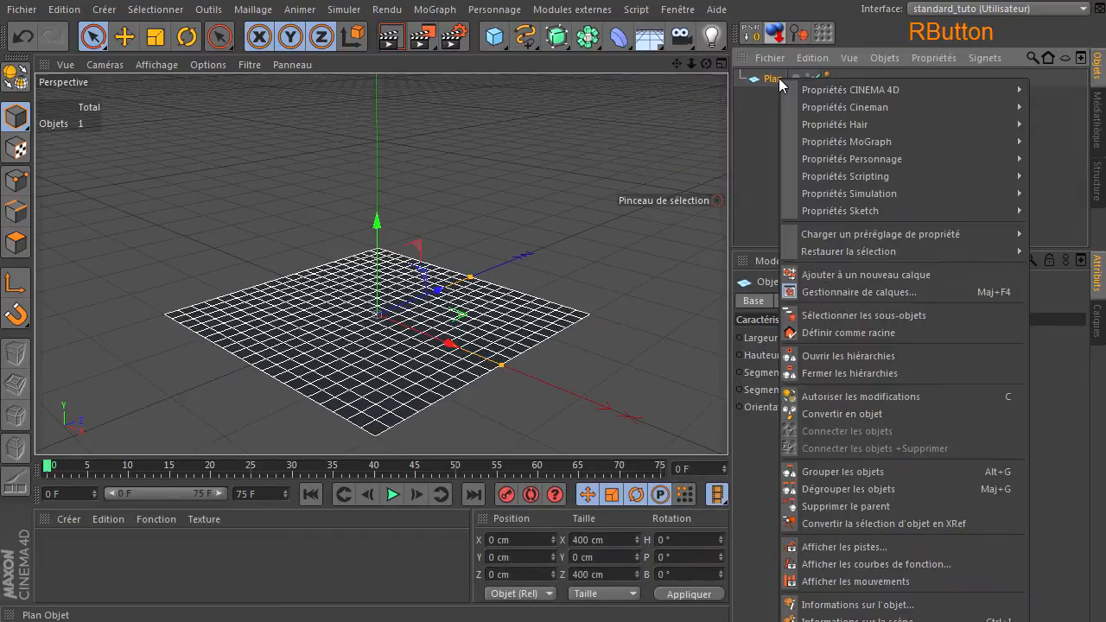
{"action": "mouse_move", "coordinate": [879, 192]}
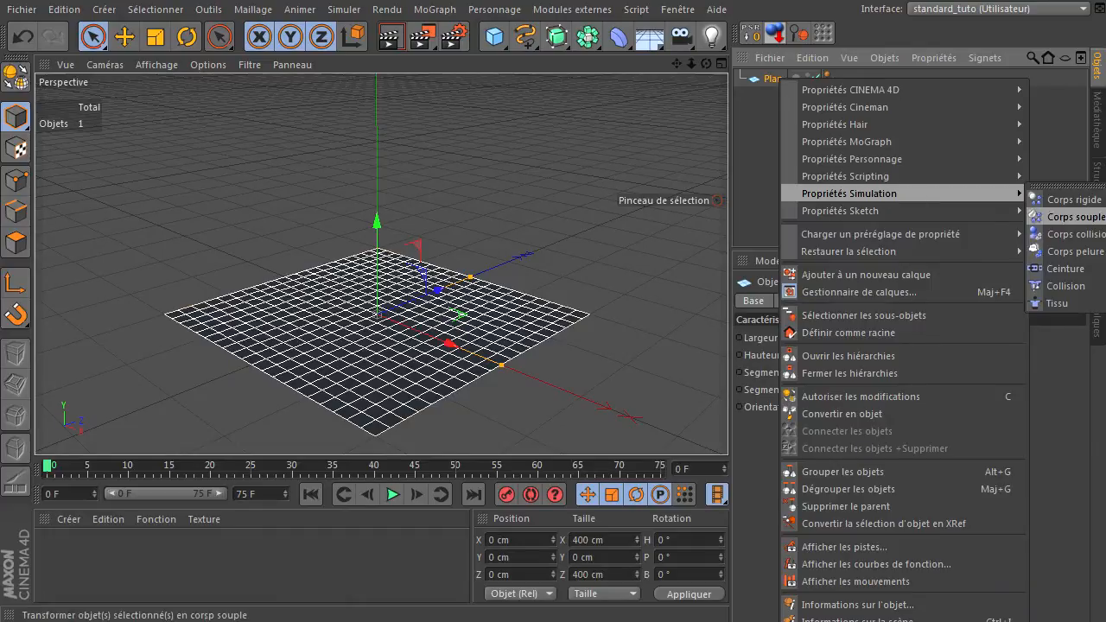
{"action": "left_click", "coordinate": [1053, 303]}
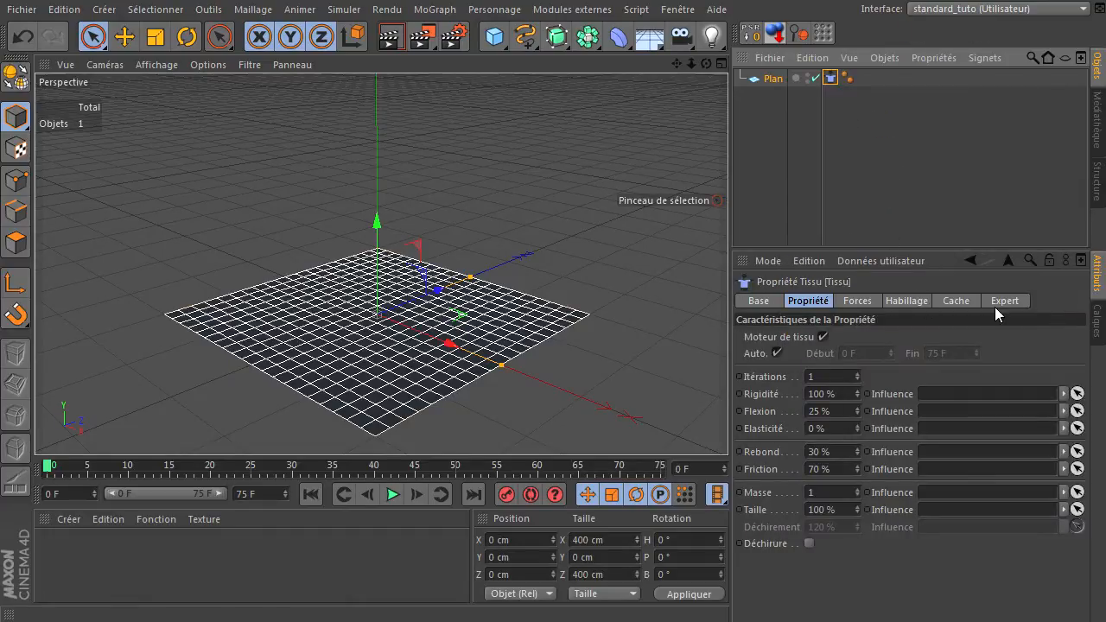
View the cache options of the Tissu tag and remove the tag from the plane
{"action": "left_click", "coordinate": [959, 302]}
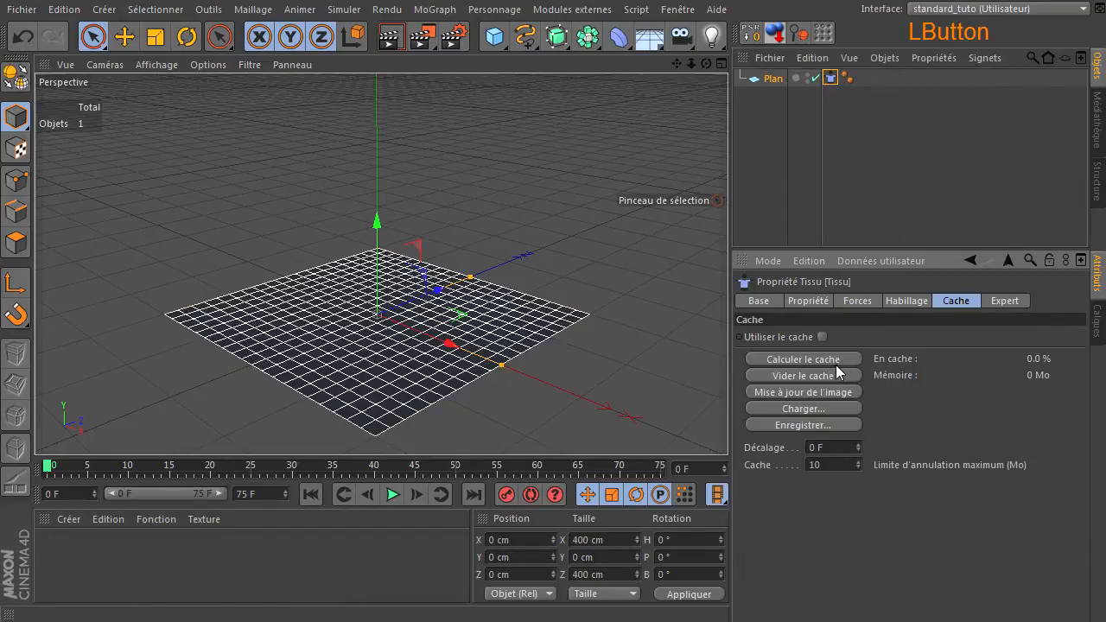
{"action": "left_click", "coordinate": [821, 79]}
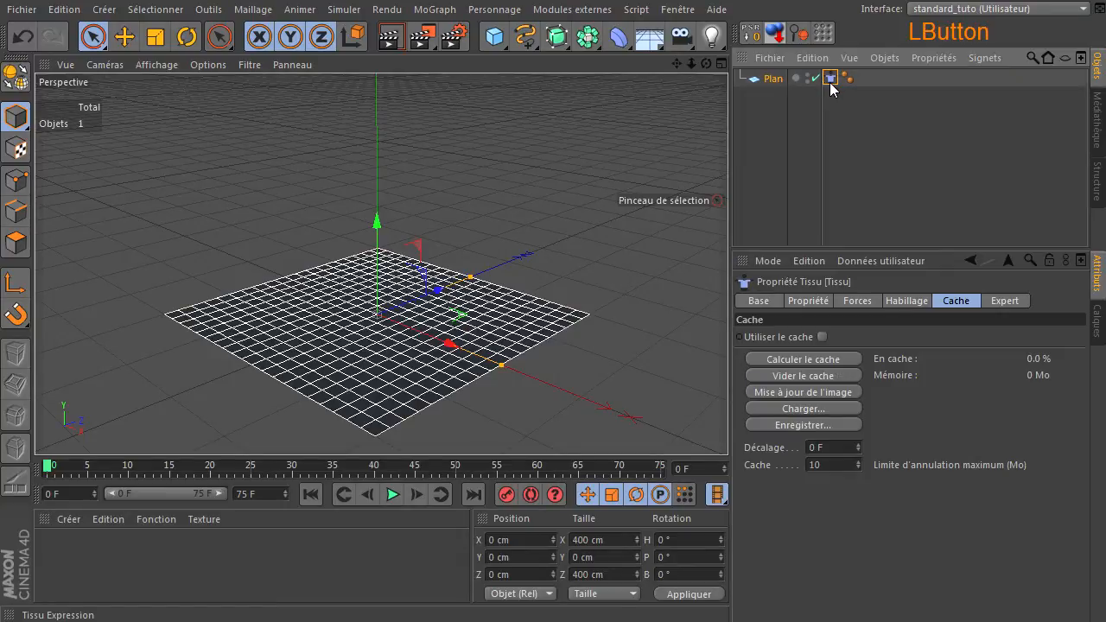
{"action": "key", "text": "Delete"}
Add a sphere to the scene and delete the plane
{"action": "left_click_drag", "start_coordinate": [493, 36], "coordinate": [930, 81]}
{"action": "left_click", "coordinate": [773, 95]}
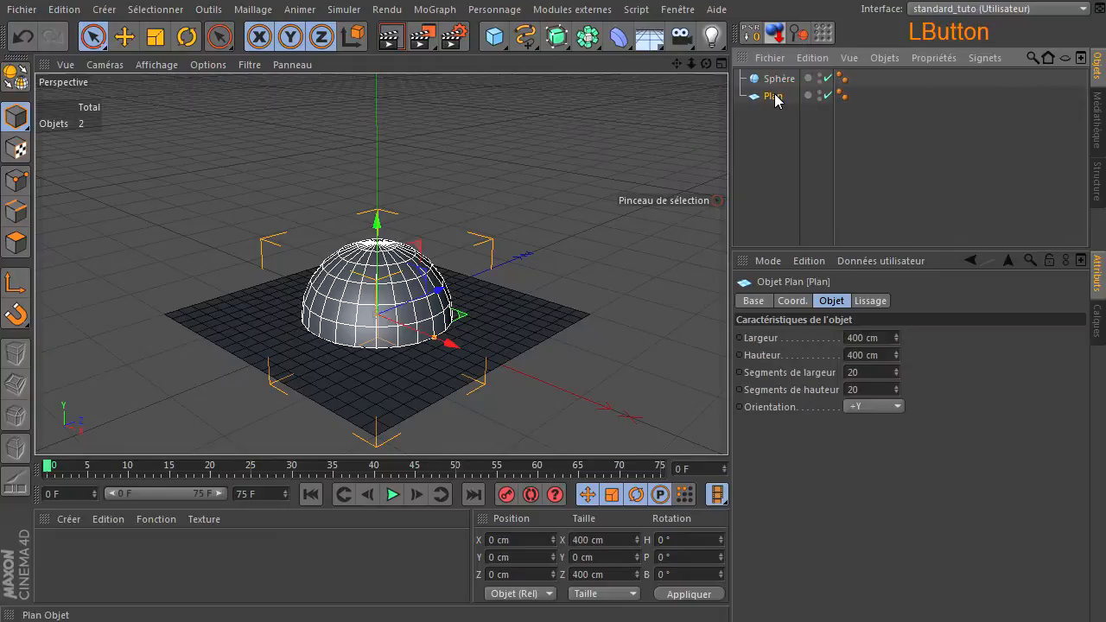
{"action": "key", "text": "Delete"}
Assign a body dynamics simulation tag to the sphere and view its cache options
{"action": "left_click", "coordinate": [780, 79]}
{"action": "right_click", "coordinate": [784, 81]}
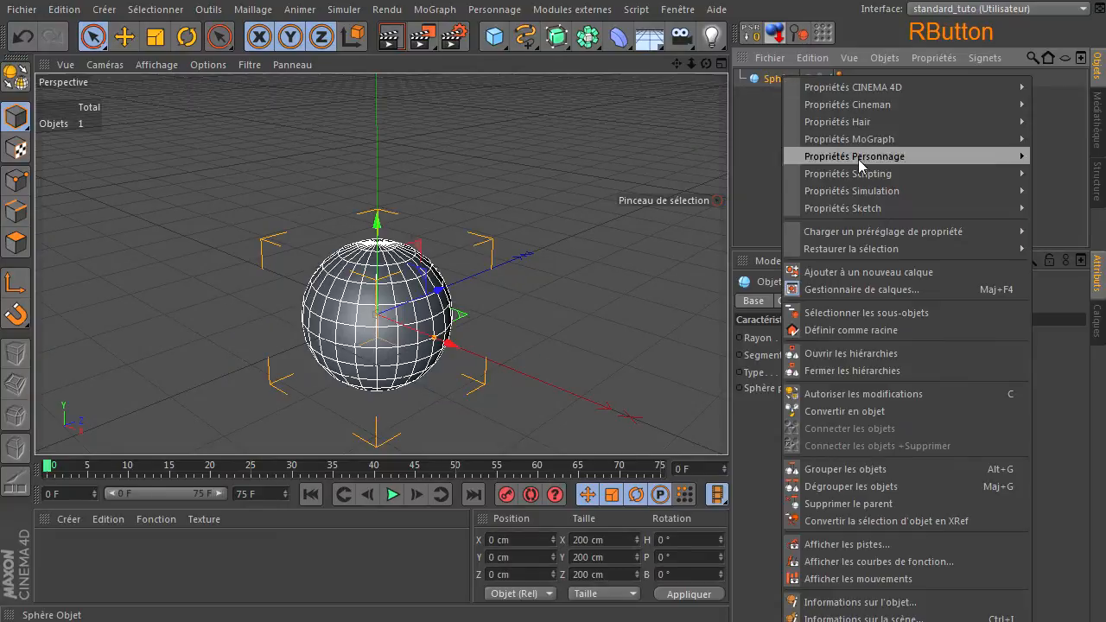
{"action": "mouse_move", "coordinate": [851, 191]}
{"action": "left_click", "coordinate": [1044, 226]}
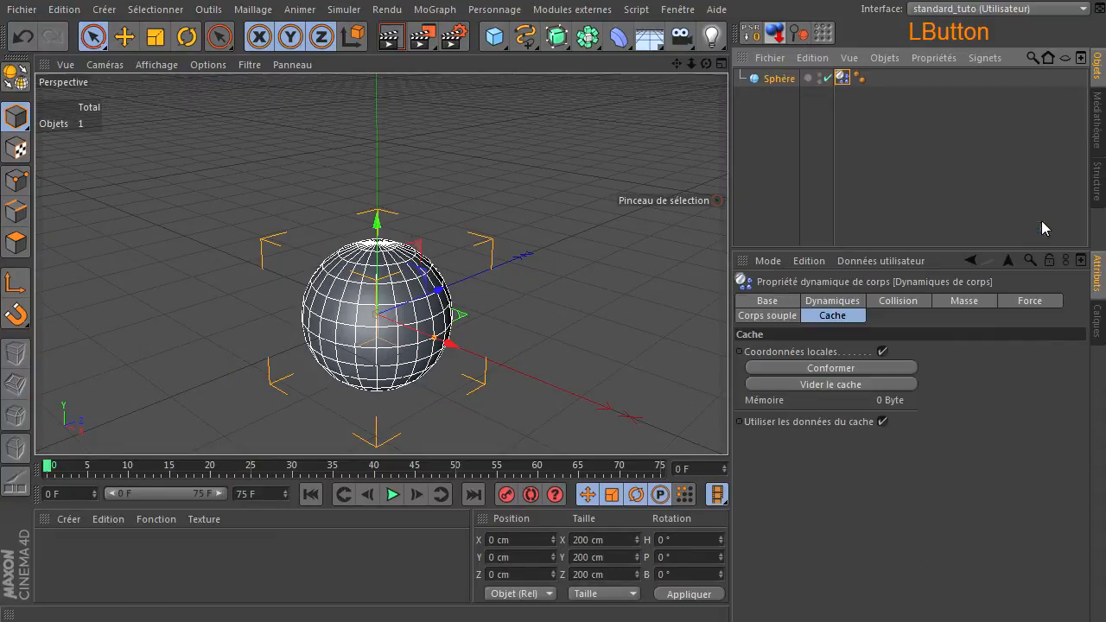
{"action": "left_click", "coordinate": [841, 347]}
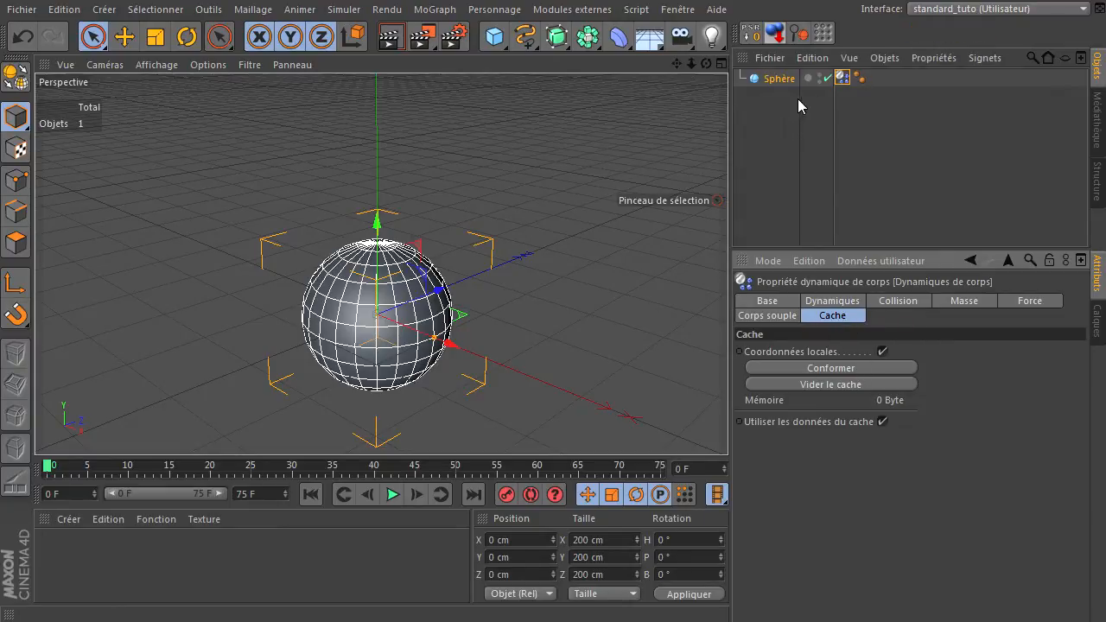
Delete the sphere and add a new cube to the scene
{"action": "left_click", "coordinate": [781, 79]}
{"action": "key", "text": "Delete"}
{"action": "left_click", "coordinate": [823, 171]}
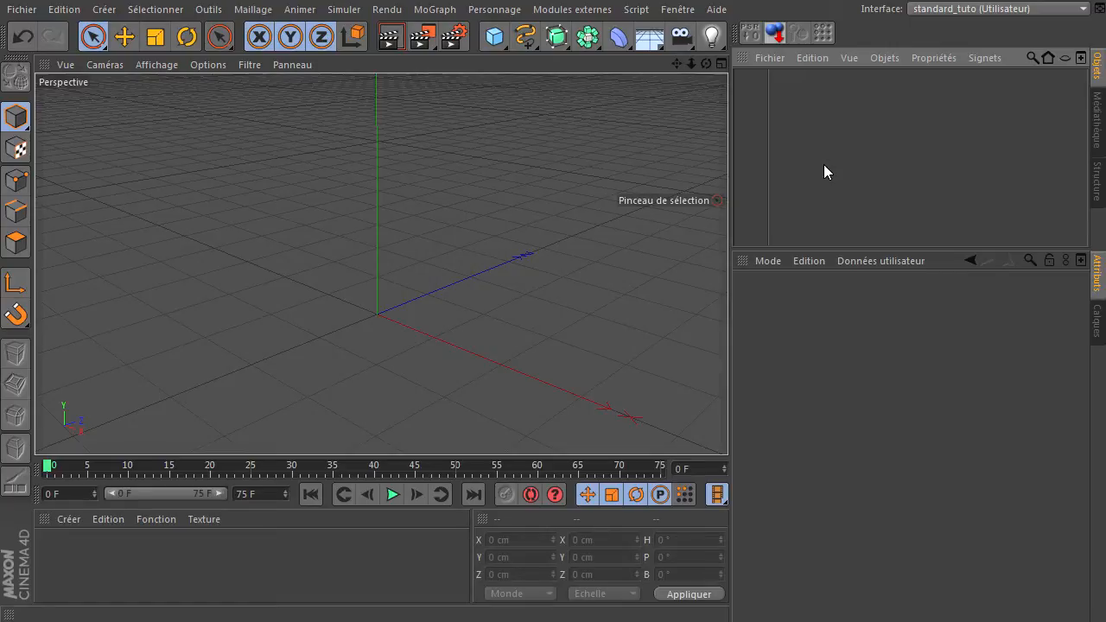
{"action": "left_click_drag", "start_coordinate": [494, 36], "coordinate": [652, 57]}
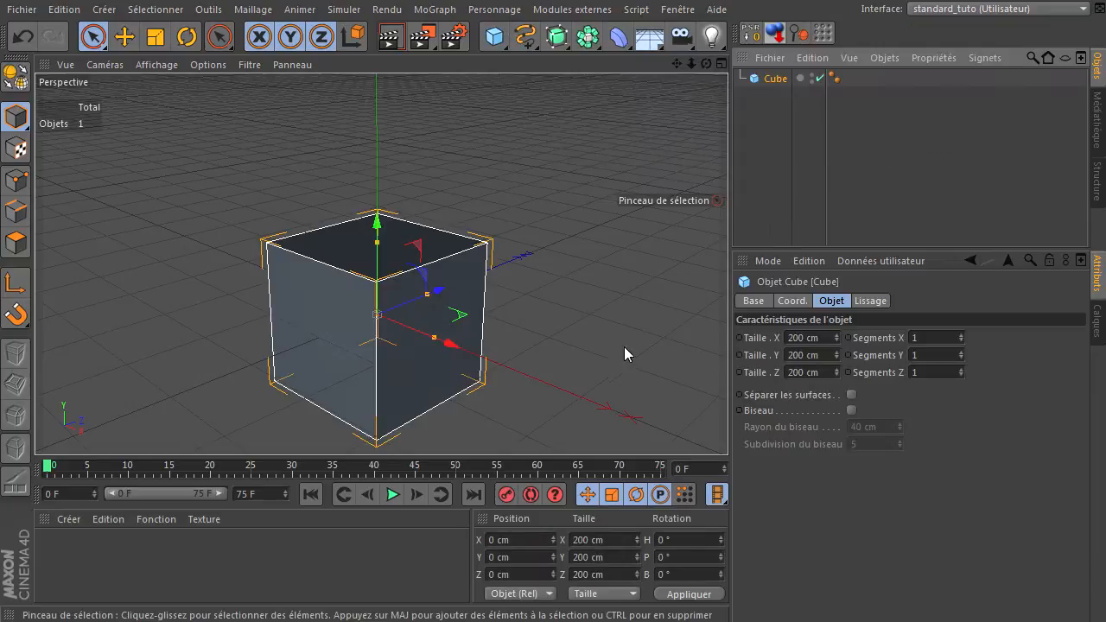
Resize the cube to 100 × 200 × 100 cm and give it 10 segments along Y
{"action": "left_click", "coordinate": [827, 341]}
{"action": "type", "text": "100"}
{"action": "left_click", "coordinate": [815, 372]}
{"action": "type", "text": "100"}
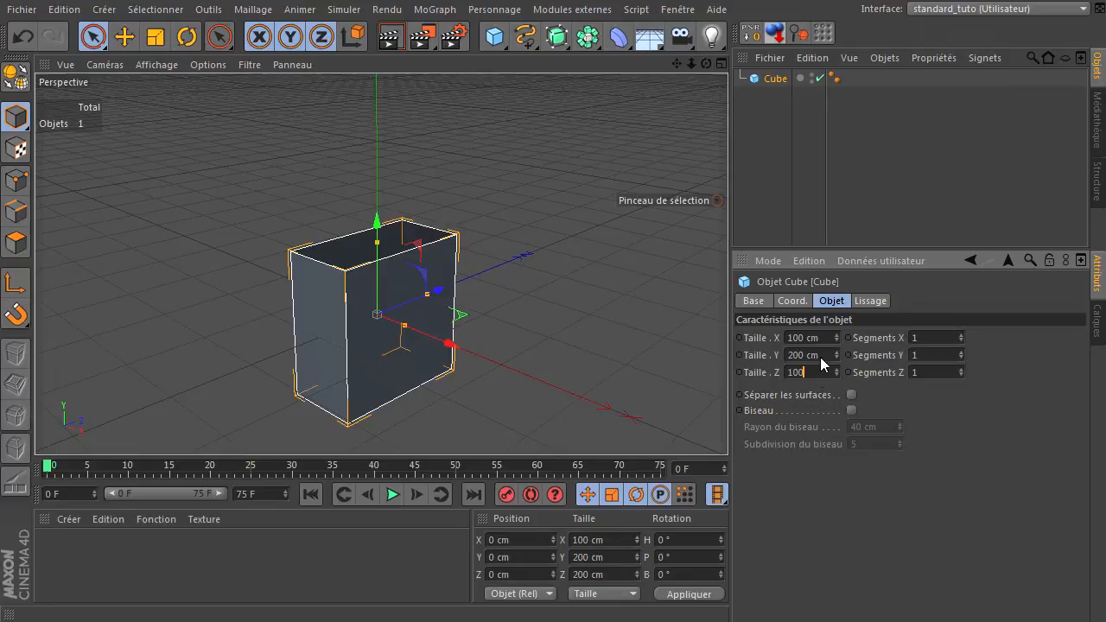
{"action": "left_click", "coordinate": [819, 355]}
{"action": "left_click", "coordinate": [942, 356]}
{"action": "type", "text": "0"}
{"action": "key", "text": "Return"}
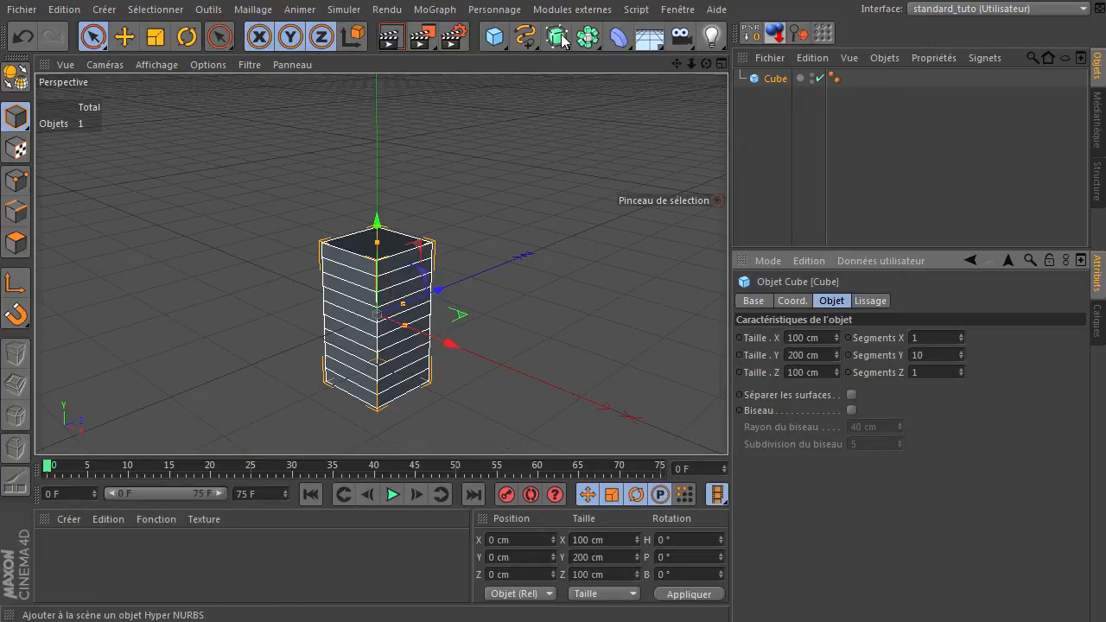
Add an Incurvation deformer as a child of the cube and set its size to 100 × 200 × 100 cm
{"action": "left_click_drag", "start_coordinate": [619, 37], "coordinate": [690, 57]}
{"action": "left_click_drag", "start_coordinate": [782, 83], "coordinate": [783, 96]}
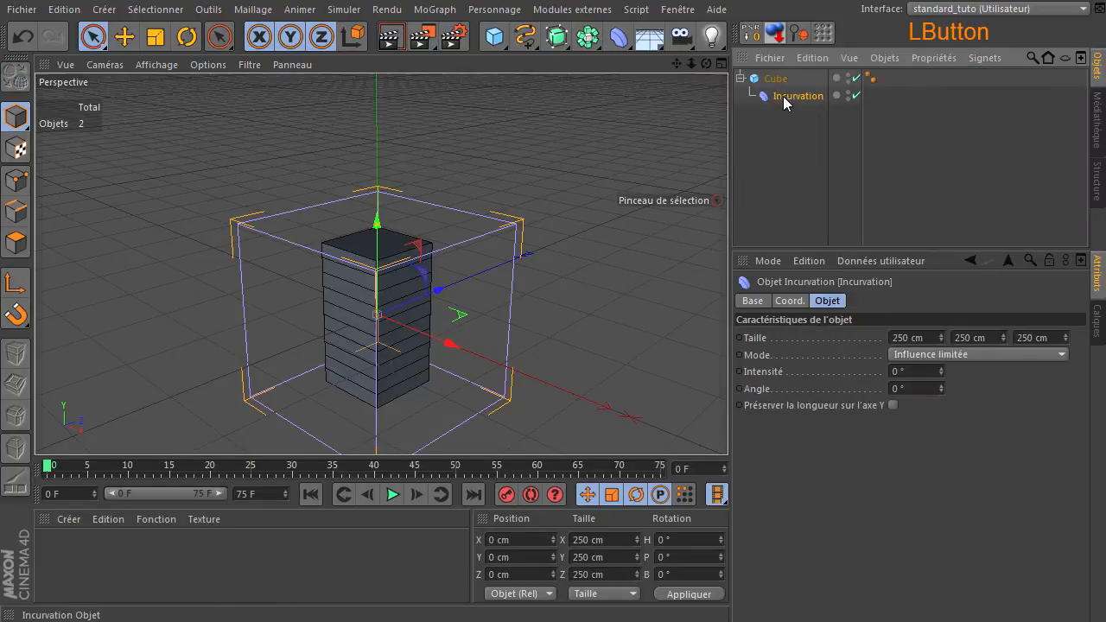
{"action": "left_click", "coordinate": [916, 339]}
{"action": "type", "text": "100"}
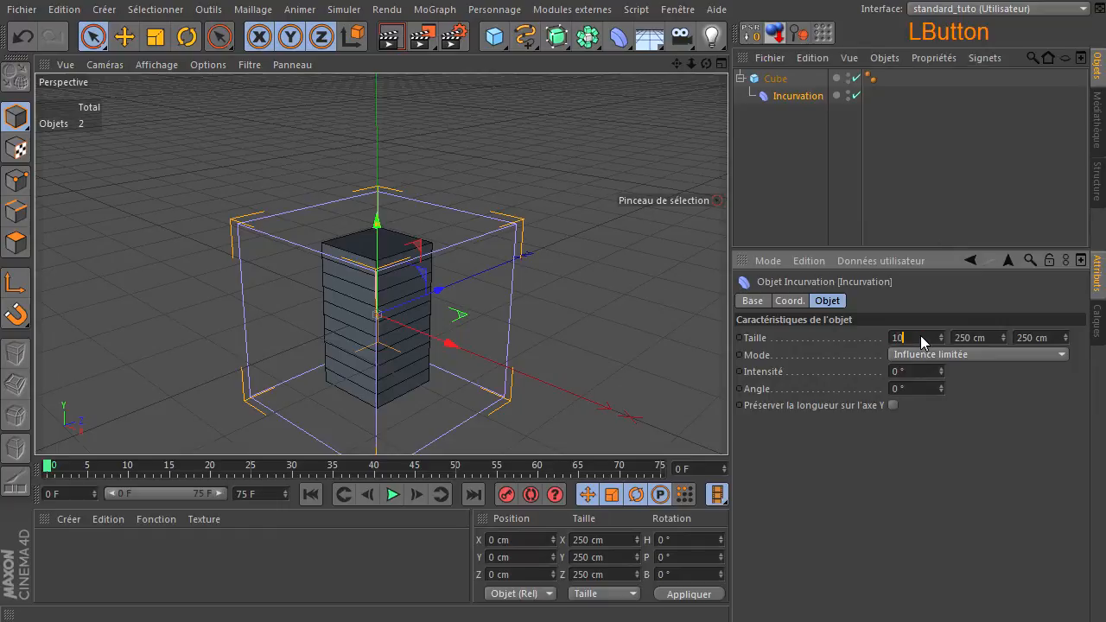
{"action": "left_click", "coordinate": [978, 337]}
{"action": "type", "text": "200"}
{"action": "left_click", "coordinate": [1022, 337]}
{"action": "type", "text": "100"}
{"action": "key", "text": "Return"}
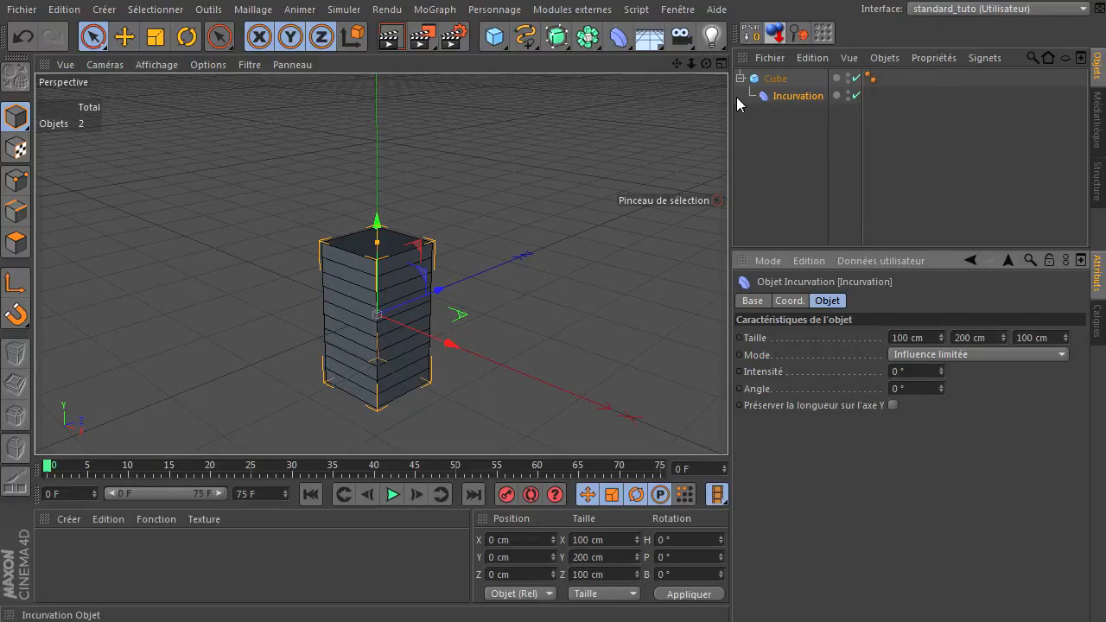
Convert the cube into an editable polygon object
{"action": "left_click", "coordinate": [775, 77]}
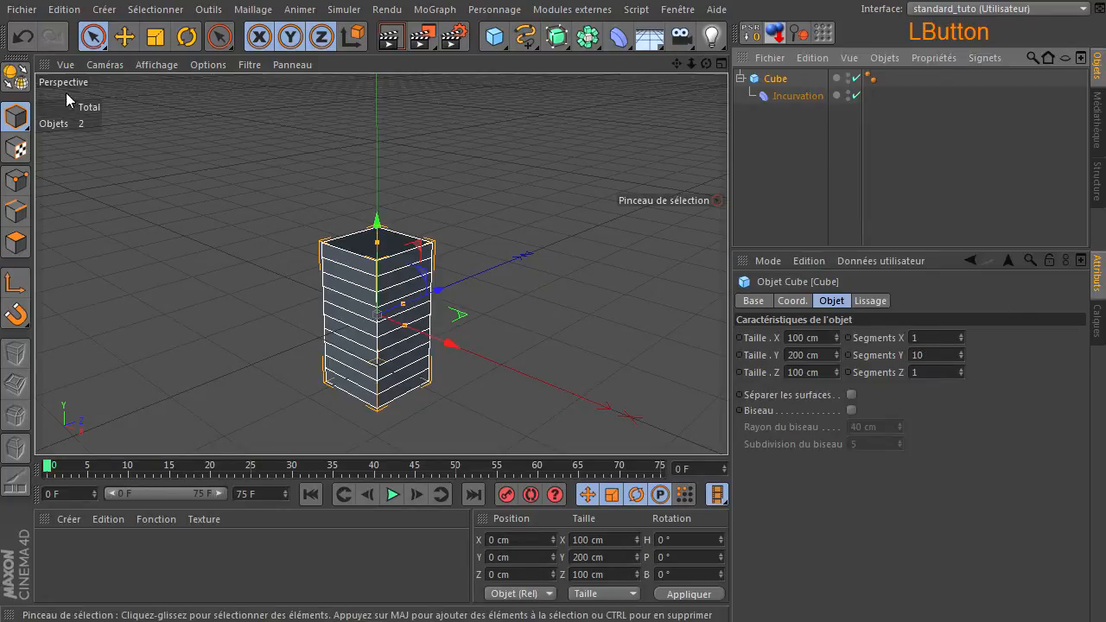
{"action": "left_click", "coordinate": [16, 76]}
{"action": "left_click", "coordinate": [740, 78]}
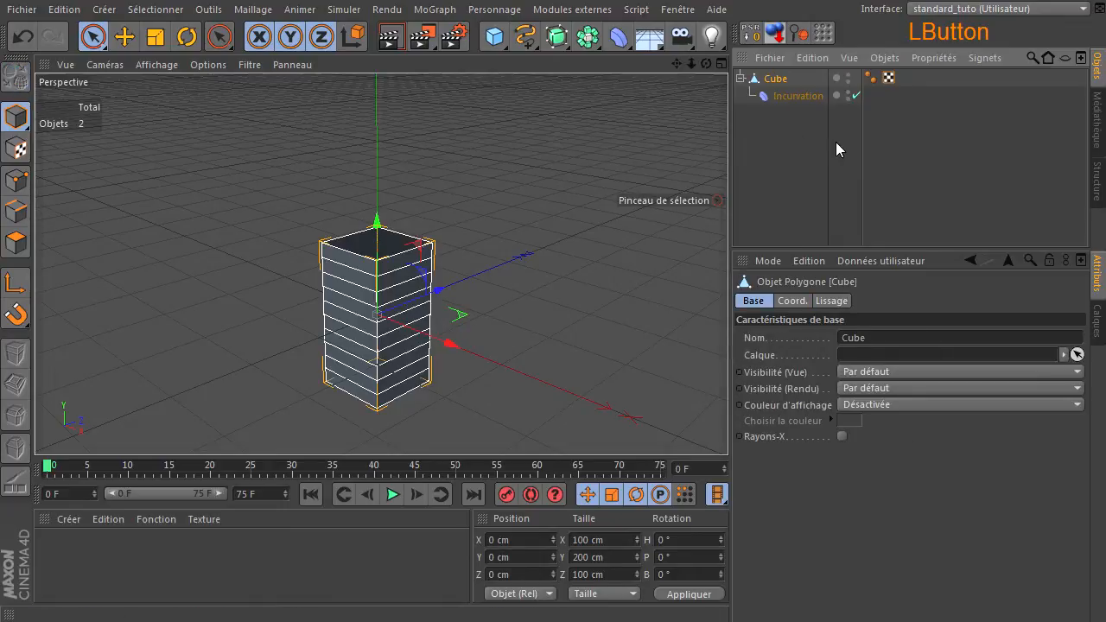
Enable Y-axis length preservation on the Incurvation deformer while testing intensities of 90° and 46°, and return the intensity to 0°
{"action": "left_click", "coordinate": [799, 96]}
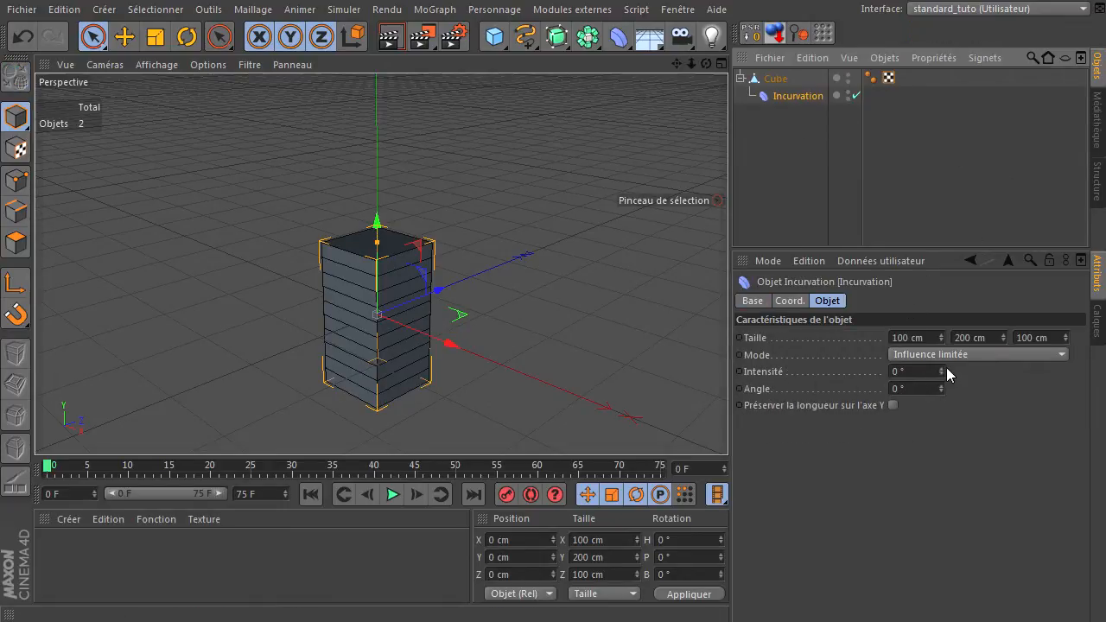
{"action": "left_click_drag", "start_coordinate": [938, 369], "coordinate": [939, 369]}
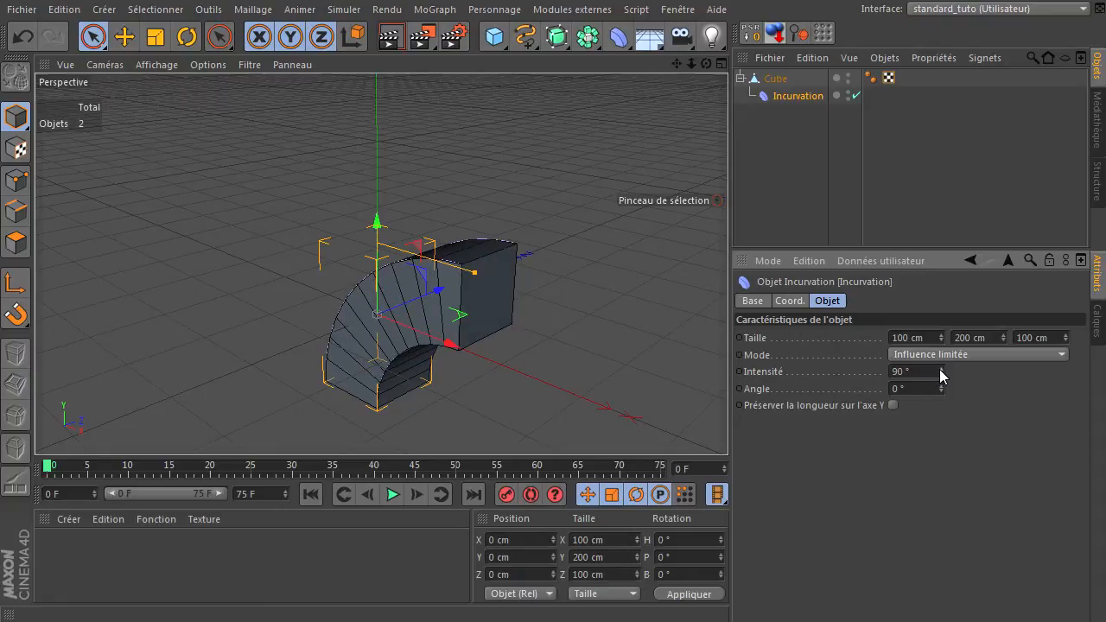
{"action": "left_click", "coordinate": [893, 404]}
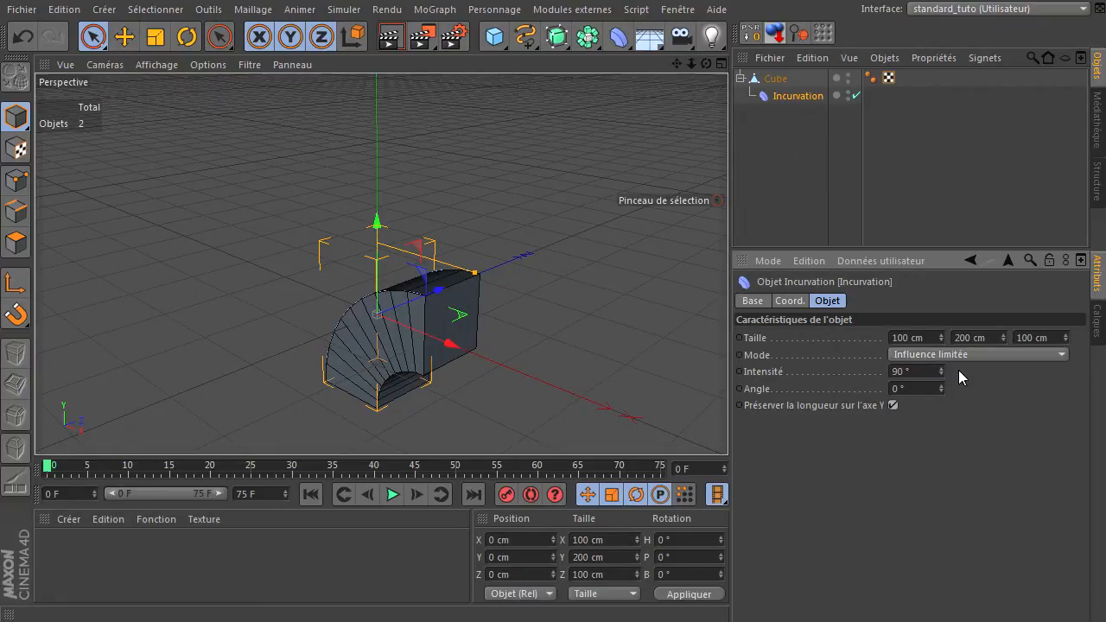
{"action": "mouse_move", "coordinate": [943, 369]}
{"action": "left_mouse_down"}
{"action": "mouse_move", "coordinate": [937, 381]}
{"action": "mouse_move", "coordinate": [943, 369]}
{"action": "left_mouse_up"}
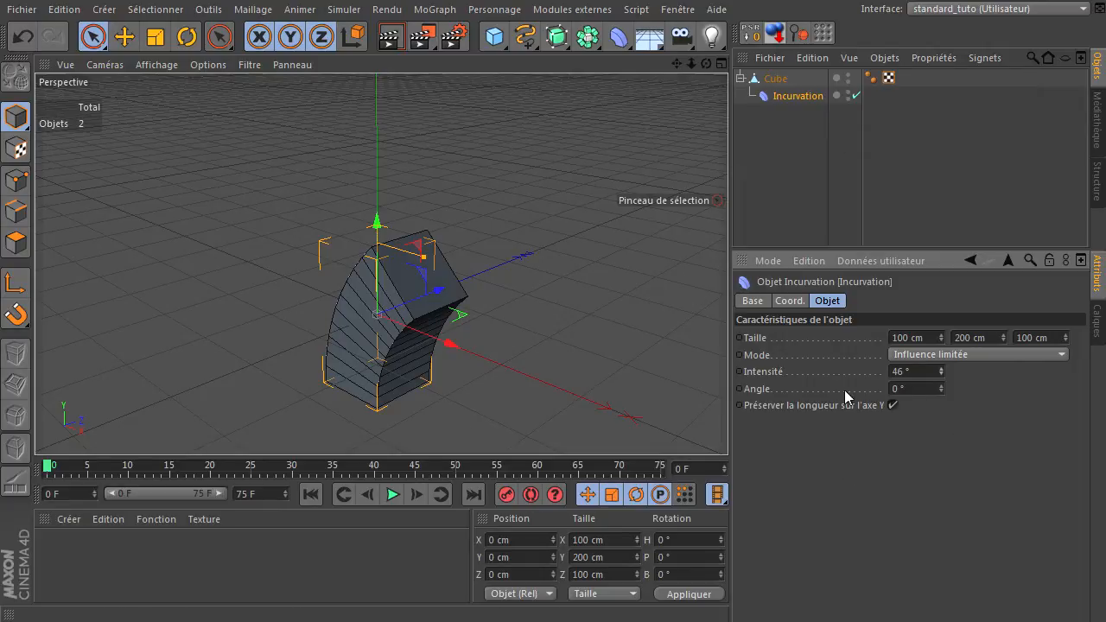
{"action": "left_click", "coordinate": [942, 369]}
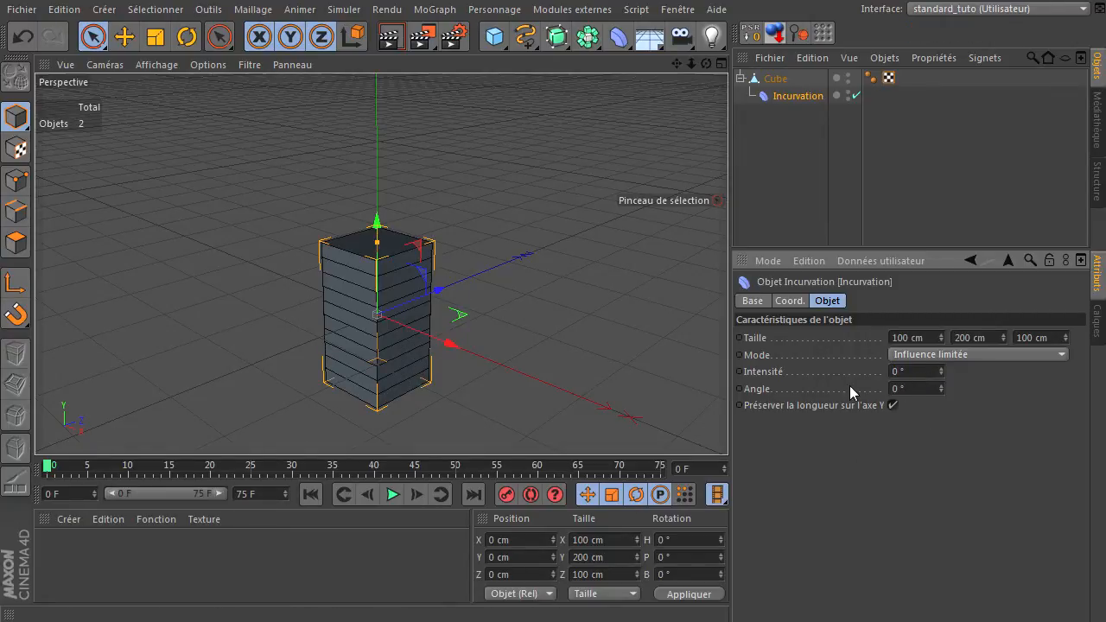
Keyframe the Incurvation intensity at 0° on frame 0 and at 80° on frame 10
{"action": "left_click", "coordinate": [738, 371], "text": "ctrl"}
{"action": "left_click", "coordinate": [738, 371], "text": "ctrl"}
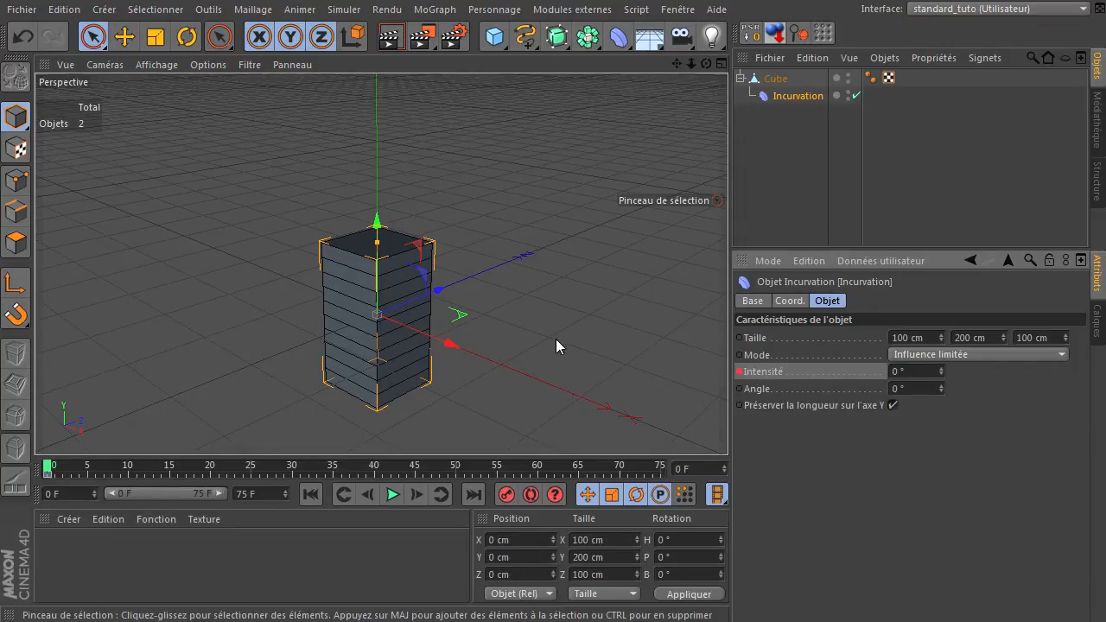
{"action": "left_click", "coordinate": [128, 467]}
{"action": "left_click", "coordinate": [910, 372]}
{"action": "type", "text": "80"}
{"action": "key", "text": "Return"}
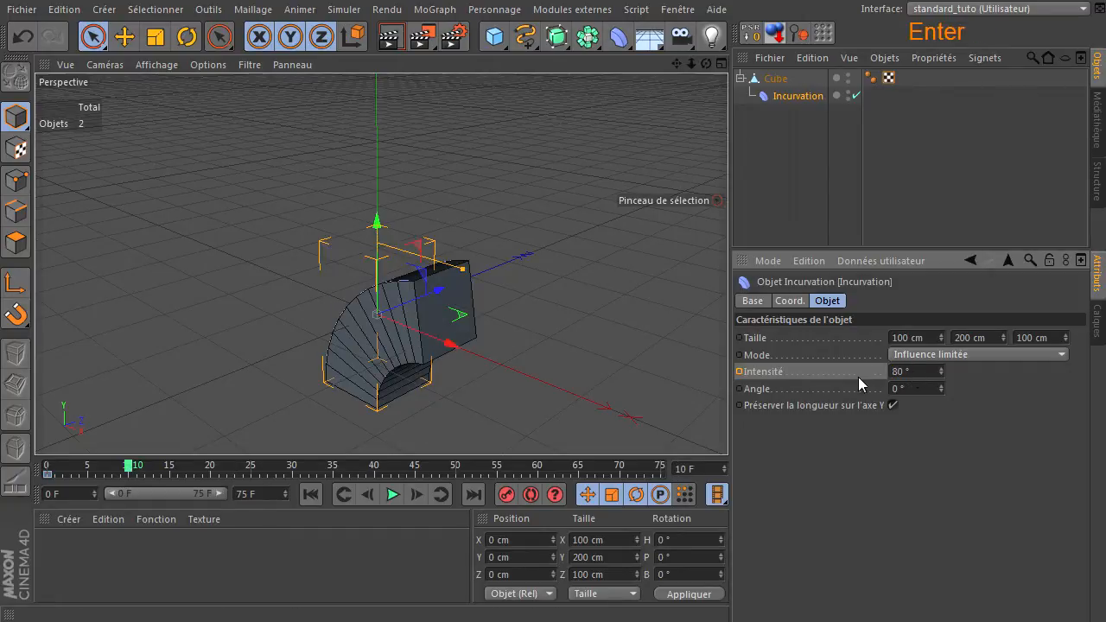
{"action": "left_click", "coordinate": [738, 372], "text": "ctrl"}
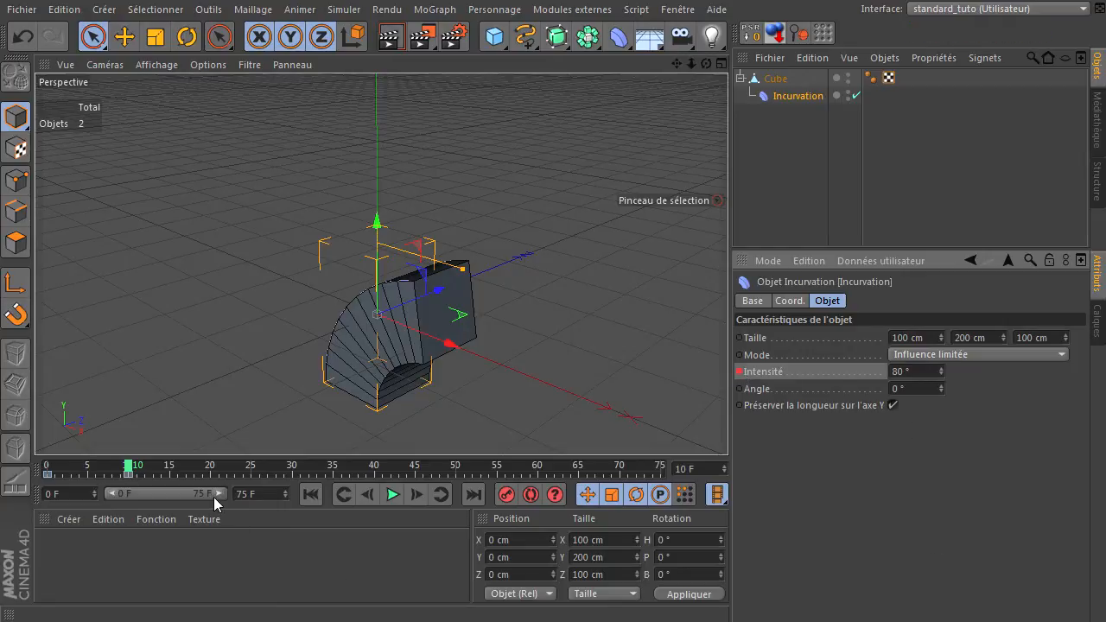
Keyframe the Incurvation intensity at -80° on frame 30
{"action": "left_click", "coordinate": [209, 471]}
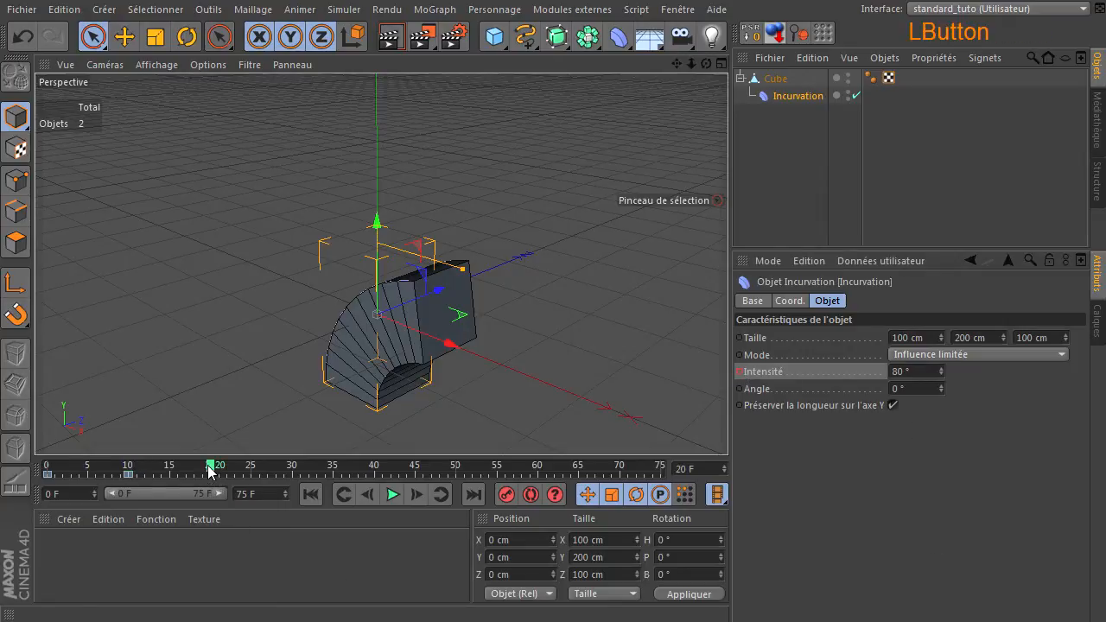
{"action": "left_click", "coordinate": [292, 470]}
{"action": "double_click", "coordinate": [929, 374]}
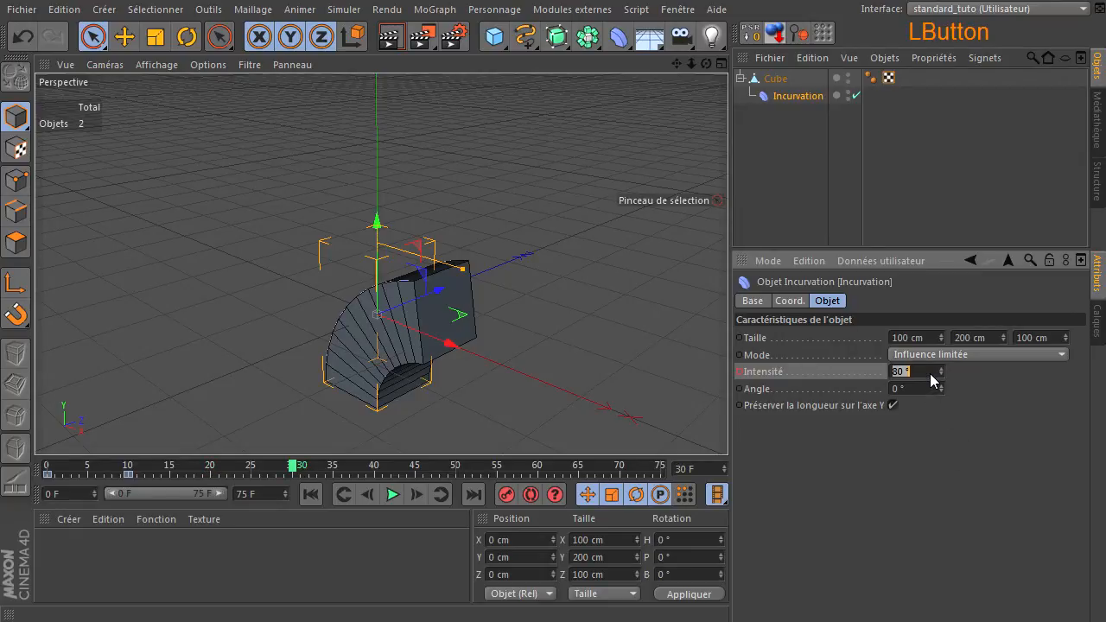
{"action": "key", "text": "BackSpace"}
{"action": "type", "text": "-80"}
{"action": "key", "text": "Return"}
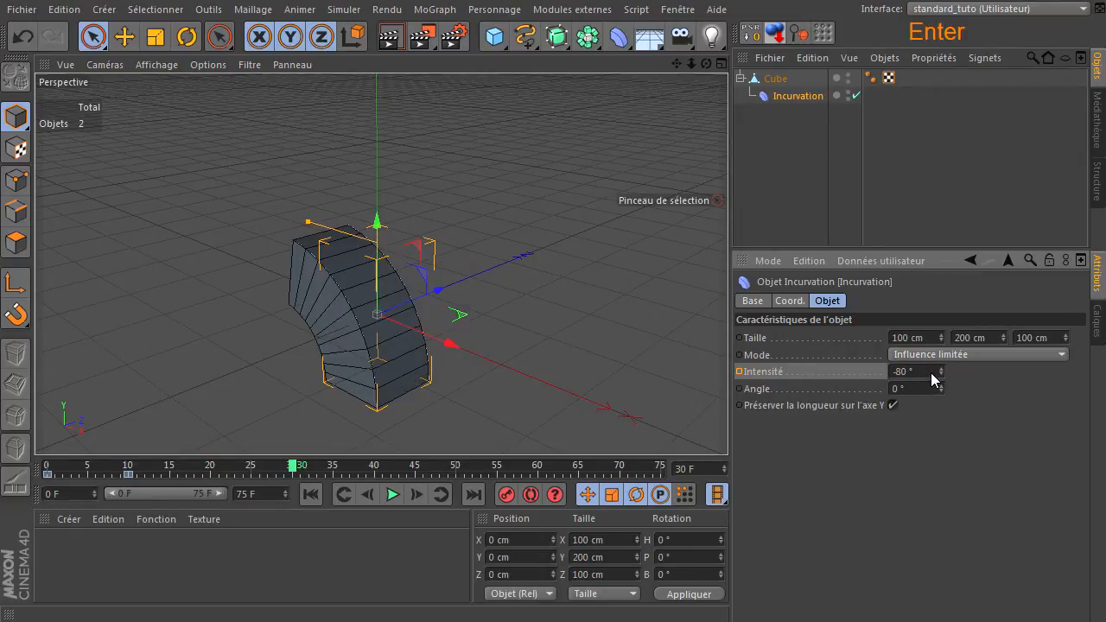
{"action": "left_click", "coordinate": [739, 372], "text": "ctrl"}
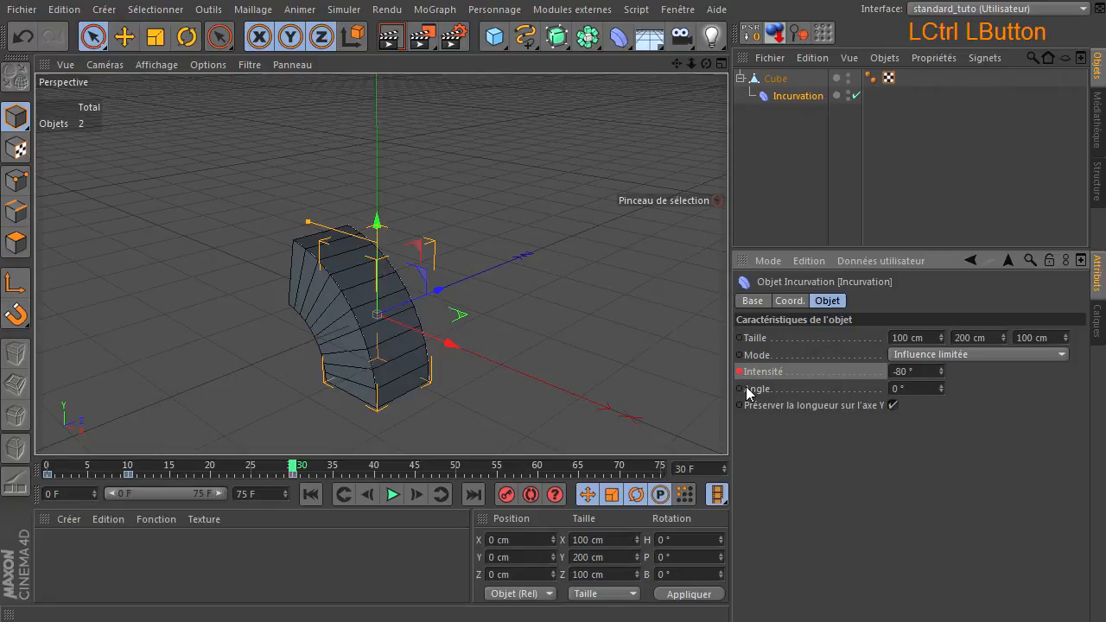
Keyframe the Incurvation intensity at 0° on frame 40
{"action": "left_click", "coordinate": [375, 471]}
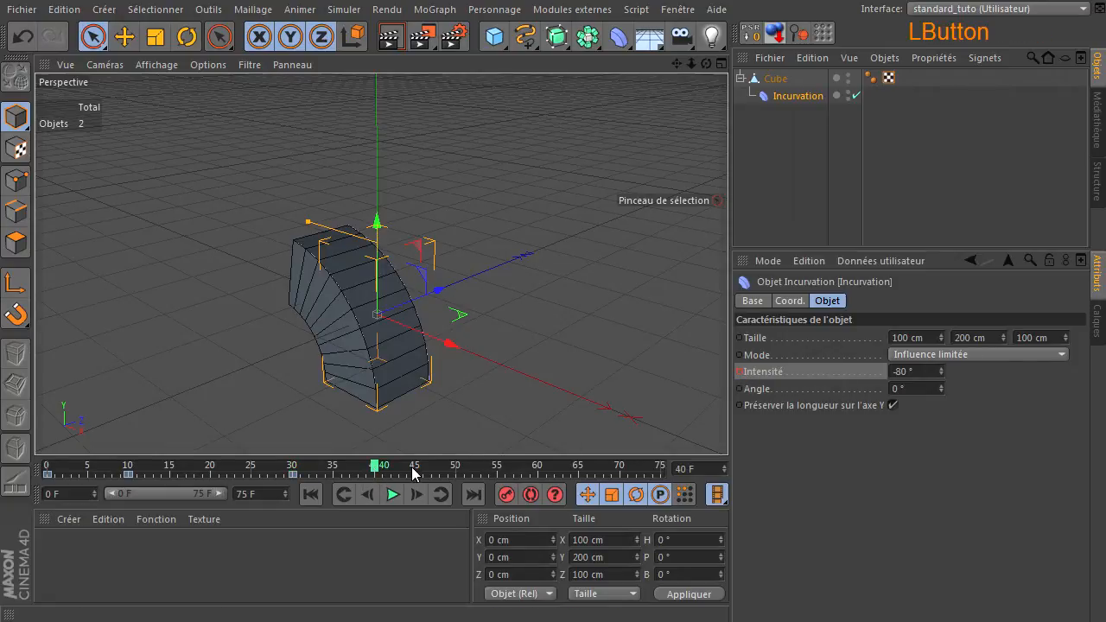
{"action": "left_click", "coordinate": [918, 372]}
{"action": "key", "text": "BackSpace"}
{"action": "key", "text": "BackSpace"}
{"action": "key", "text": "BackSpace"}
{"action": "type", "text": "0"}
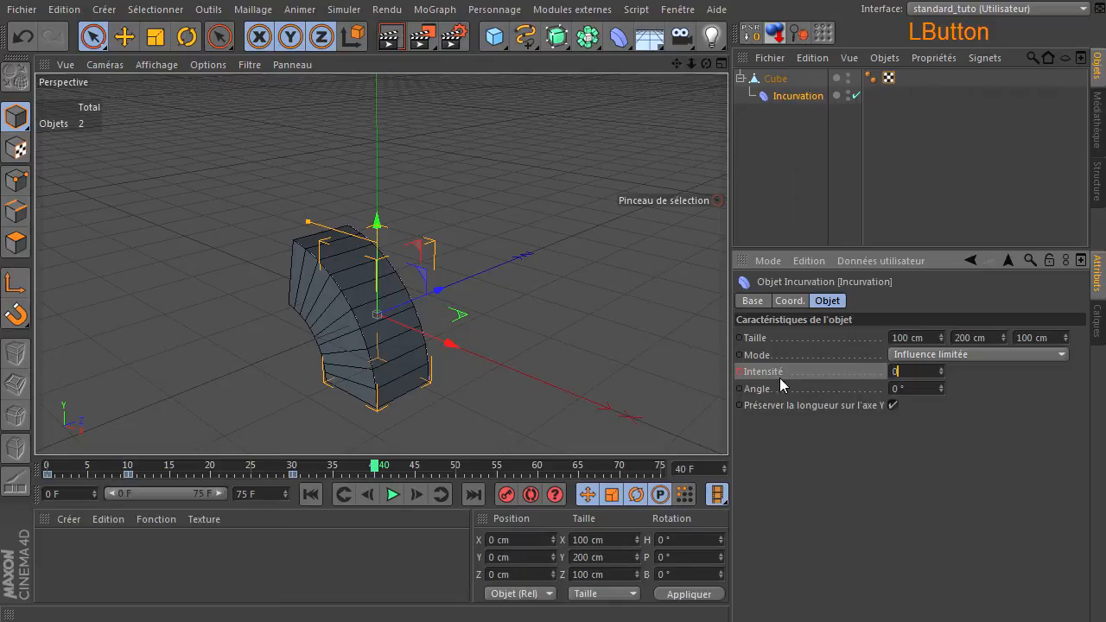
{"action": "left_click", "coordinate": [740, 372], "text": "ctrl"}
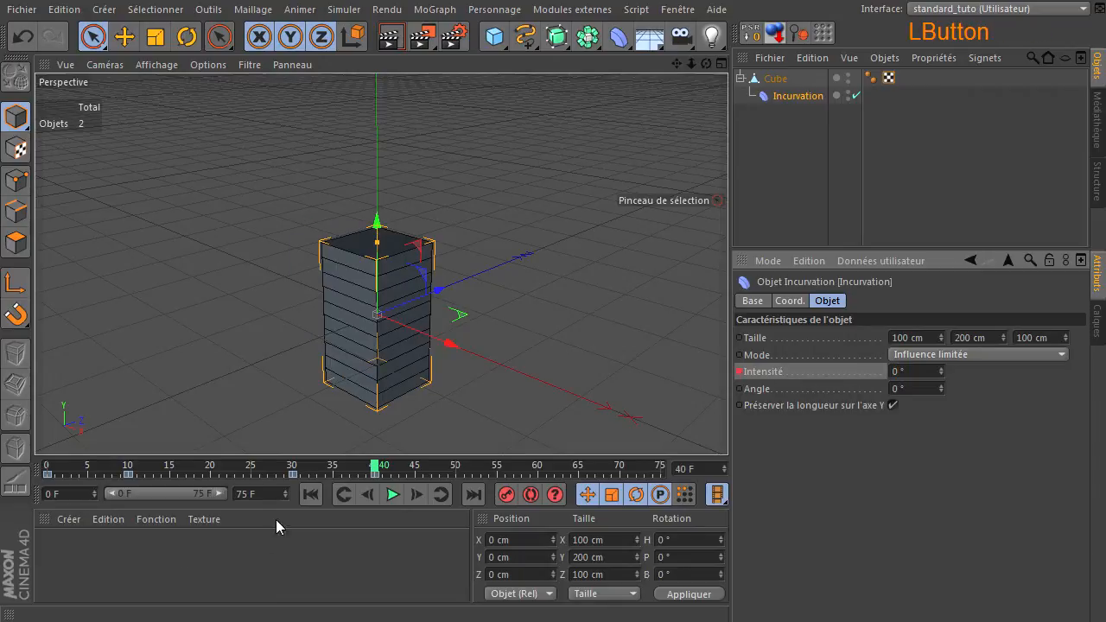
Play the bending animation, return to frame 0 and reselect the Incurvation deformer to view its keyframes
{"action": "left_click", "coordinate": [392, 496]}
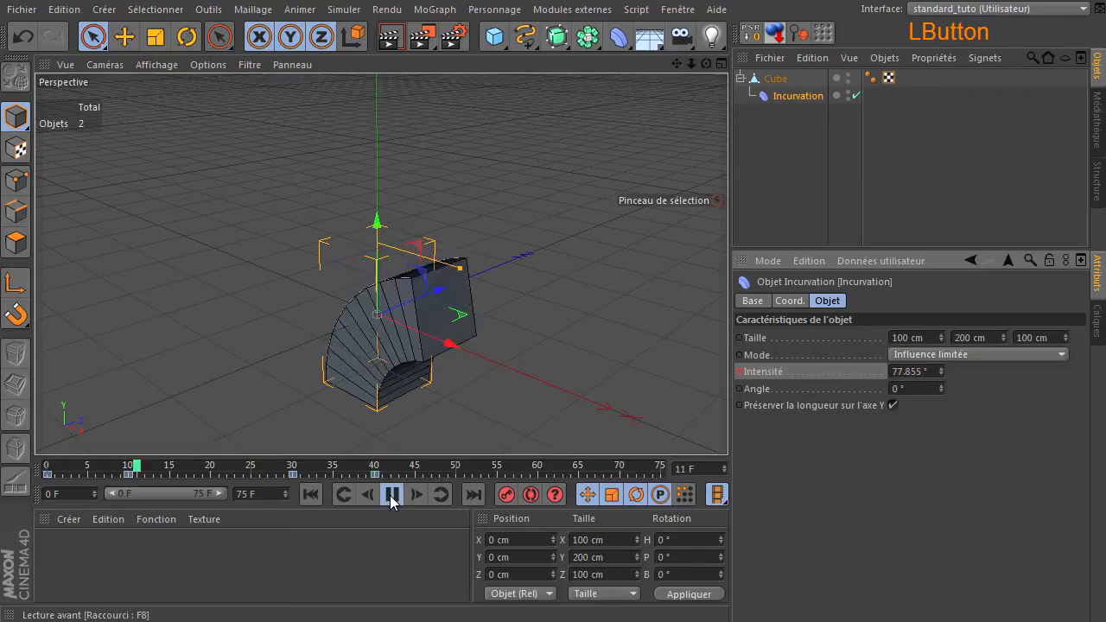
{"action": "left_click", "coordinate": [393, 496]}
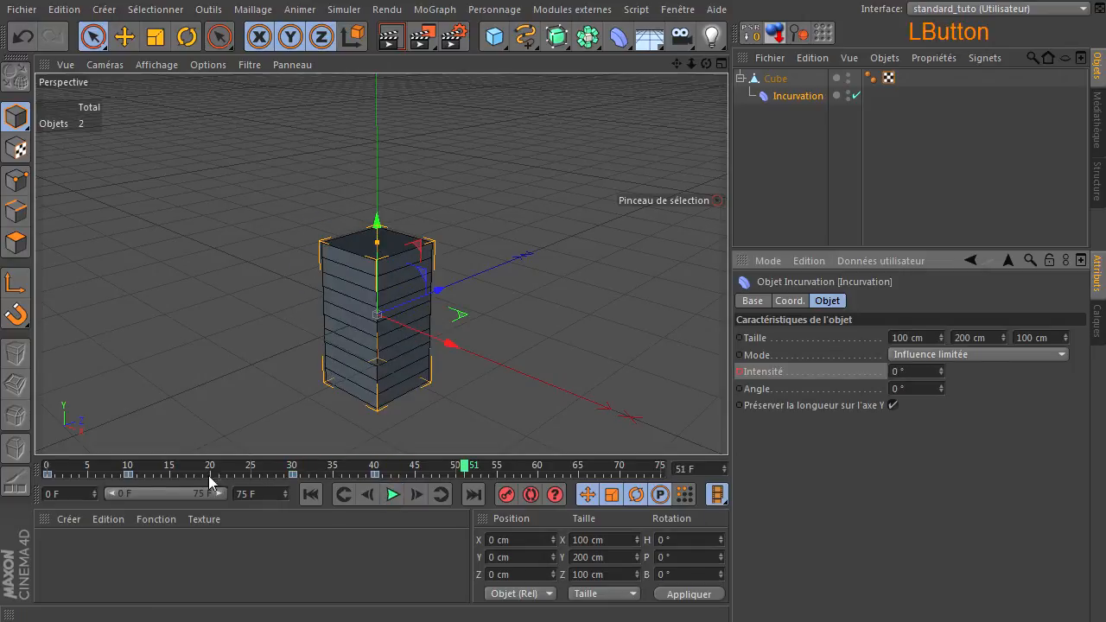
{"action": "left_click", "coordinate": [573, 343]}
{"action": "left_click", "coordinate": [313, 493]}
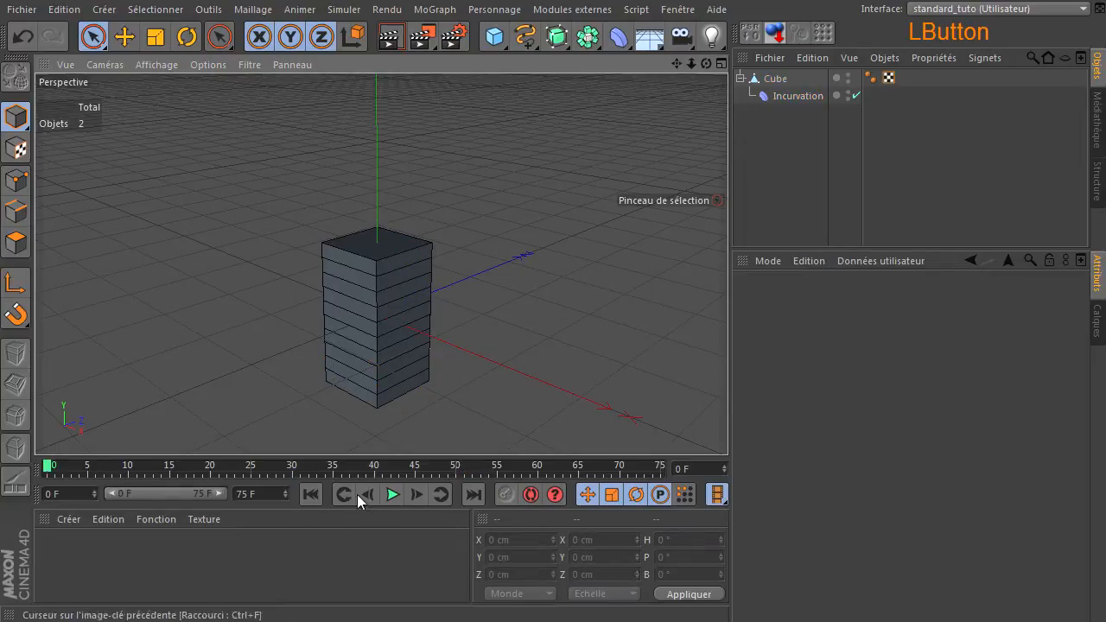
{"action": "left_click", "coordinate": [778, 96]}
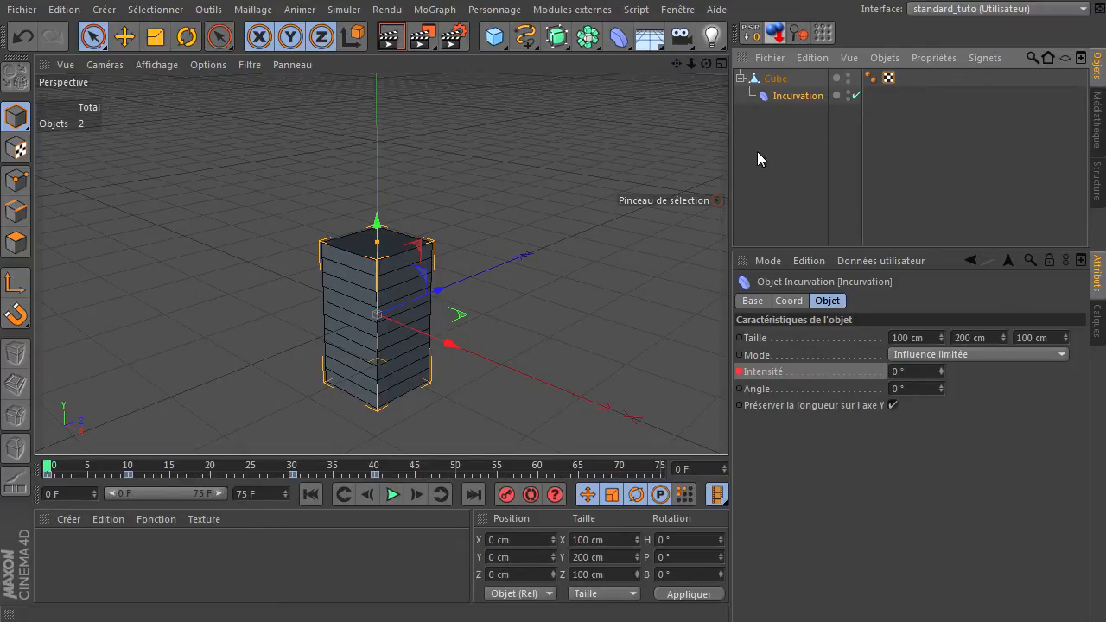
Add an Effilage deformer as a child of the cube, above the Incurvation deformer
{"action": "left_click_drag", "start_coordinate": [620, 40], "coordinate": [1101, 53]}
{"action": "left_click_drag", "start_coordinate": [757, 74], "coordinate": [792, 103]}
{"action": "left_click", "coordinate": [795, 103]}
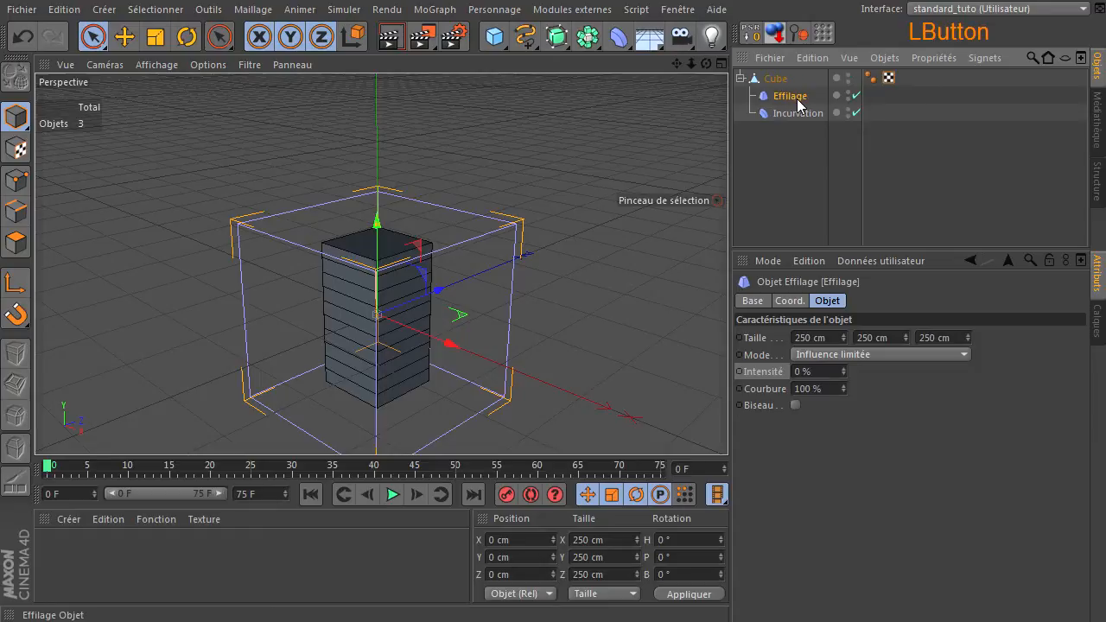
Set the Effilage deformer's size to 100 × 200 × 100 cm and its intensity to 49 %
{"action": "left_click", "coordinate": [830, 340]}
{"action": "type", "text": "100"}
{"action": "left_click", "coordinate": [894, 336]}
{"action": "type", "text": "200"}
{"action": "left_click", "coordinate": [954, 345]}
{"action": "type", "text": "100"}
{"action": "left_click", "coordinate": [917, 393]}
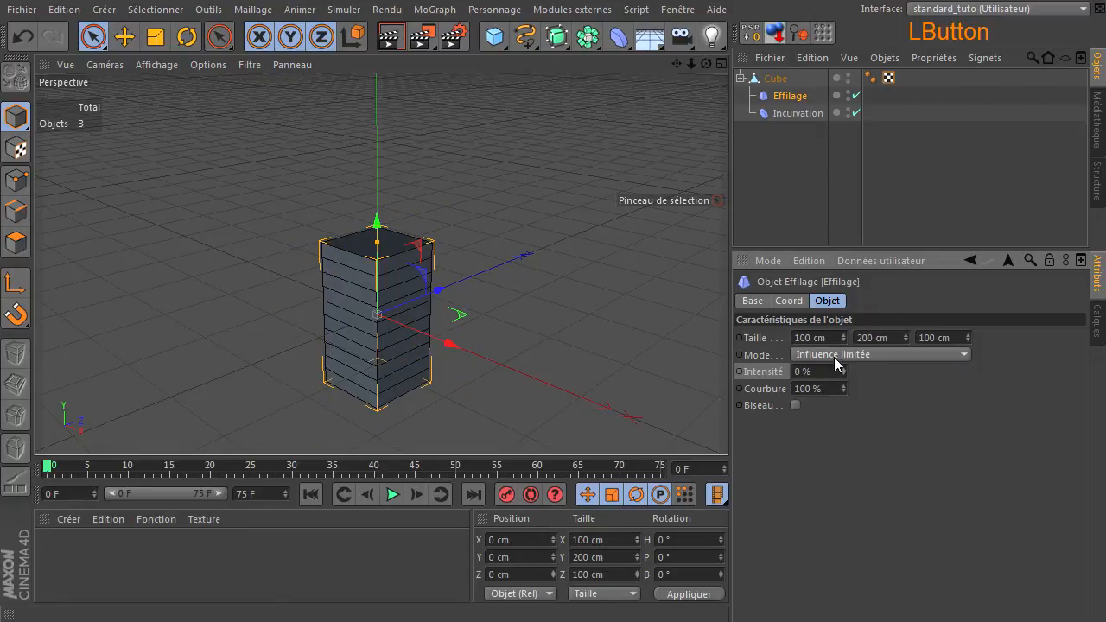
{"action": "left_click_drag", "start_coordinate": [842, 373], "coordinate": [843, 374]}
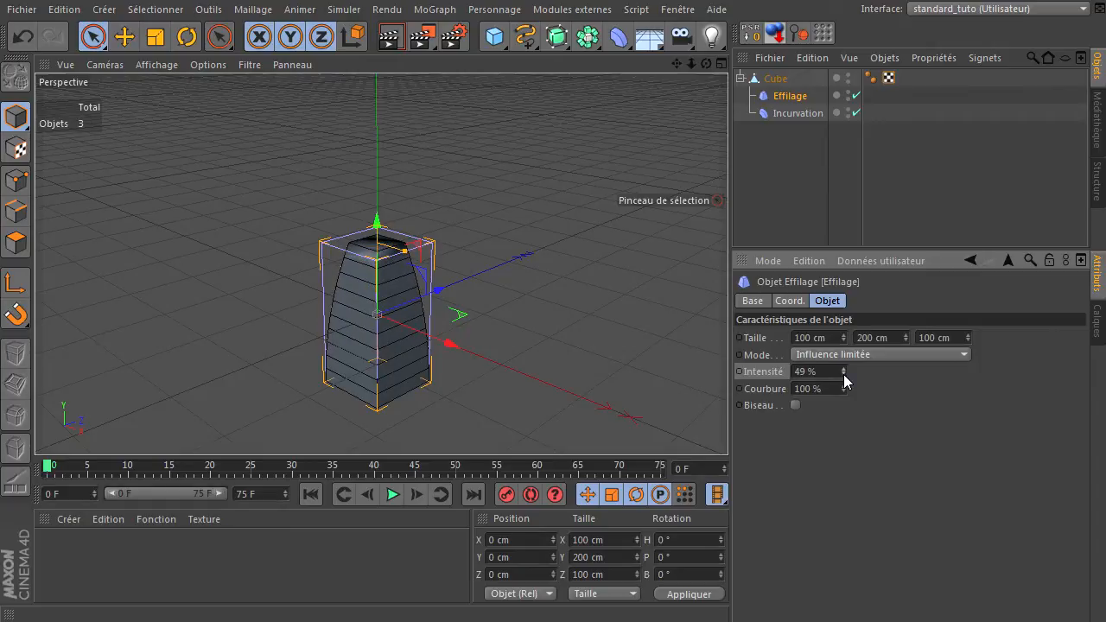
Delete the cube's Lissage tag and reselect the Effilage deformer
{"action": "left_click", "coordinate": [870, 78]}
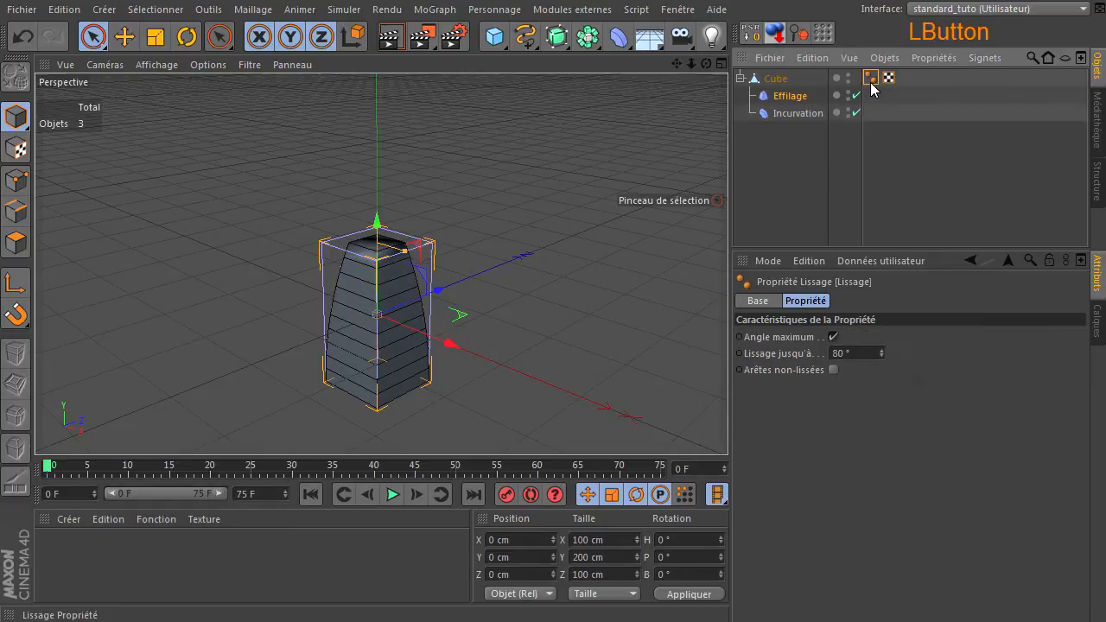
{"action": "key", "text": "Delete"}
{"action": "left_click", "coordinate": [778, 98]}
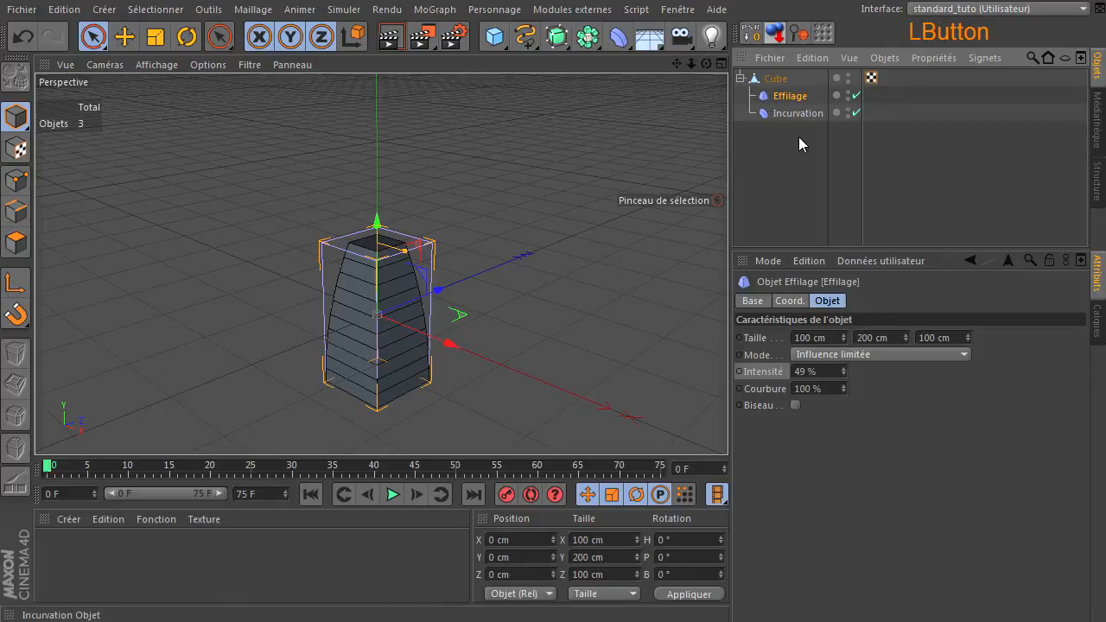
Set the Effilage deformer's intensity to 0 % at frame 0
{"action": "left_click_drag", "start_coordinate": [843, 371], "coordinate": [843, 371]}
{"action": "double_click", "coordinate": [834, 371]}
{"action": "type", "text": "0"}
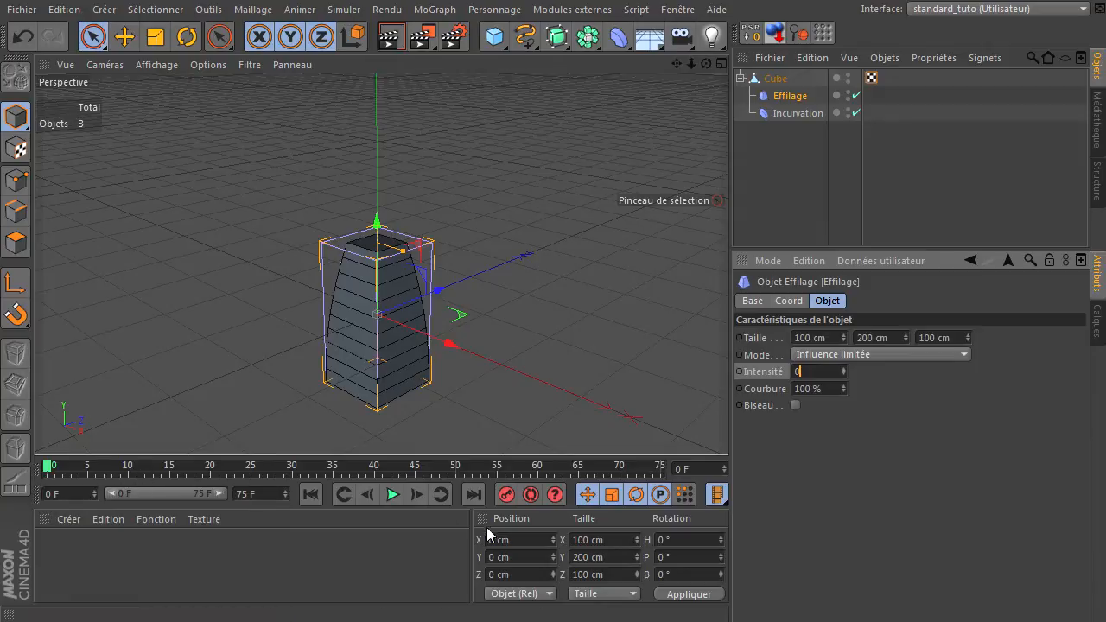
Keyframe the Effilage intensity at 70 % on frame 10
{"action": "left_click", "coordinate": [128, 467]}
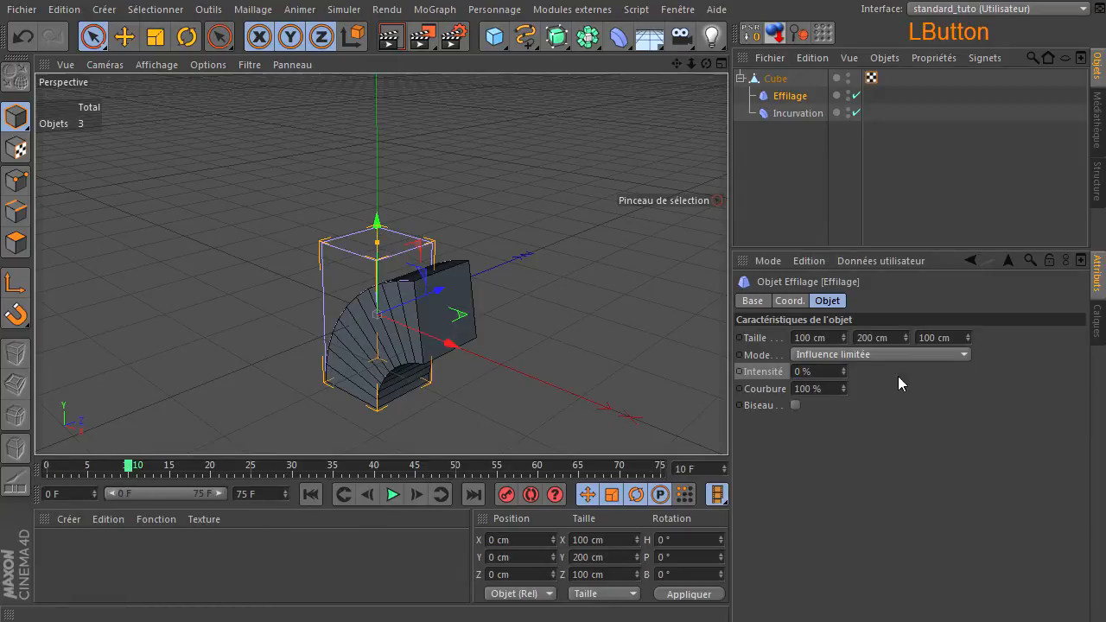
{"action": "left_click", "coordinate": [823, 372]}
{"action": "type", "text": "70"}
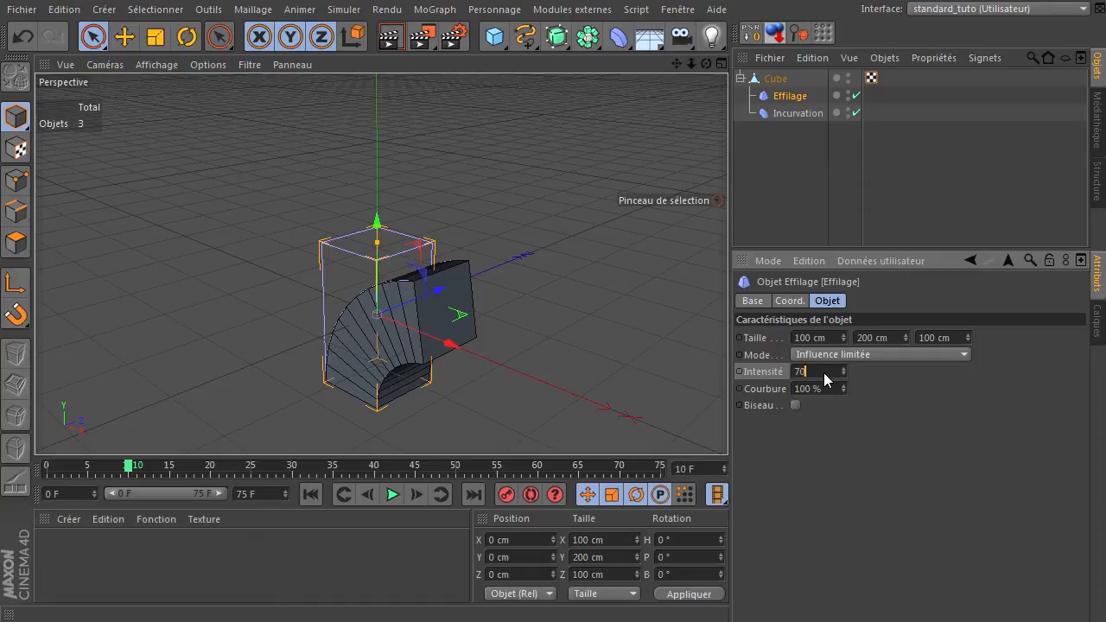
{"action": "left_click", "coordinate": [740, 371], "text": "ctrl"}
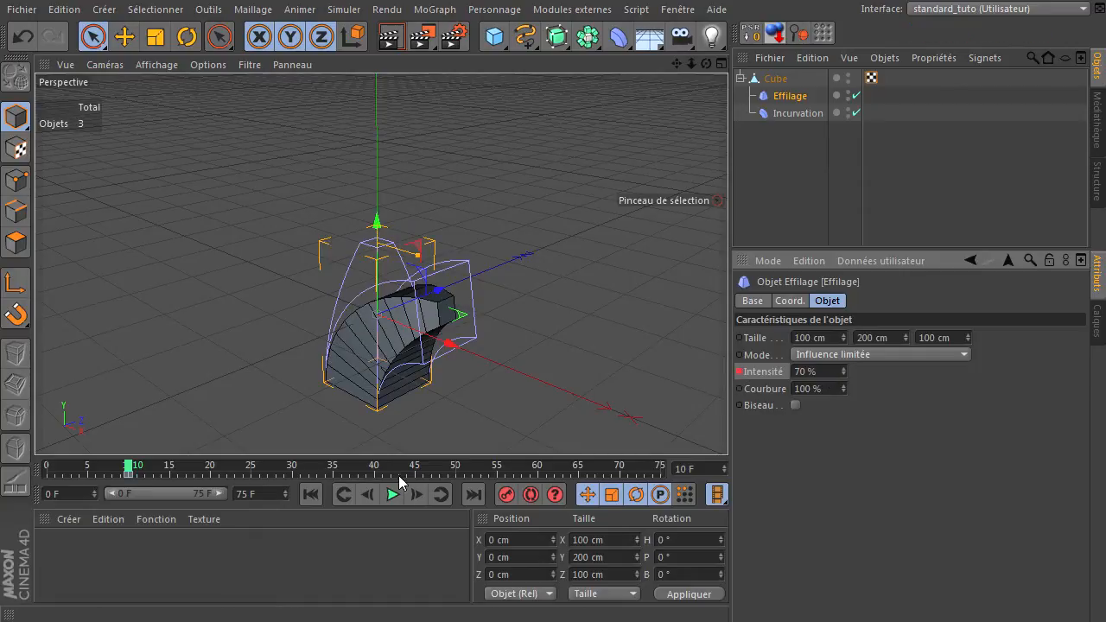
Keyframe the Effilage intensity at 0 % on frame 20
{"action": "left_click", "coordinate": [210, 473]}
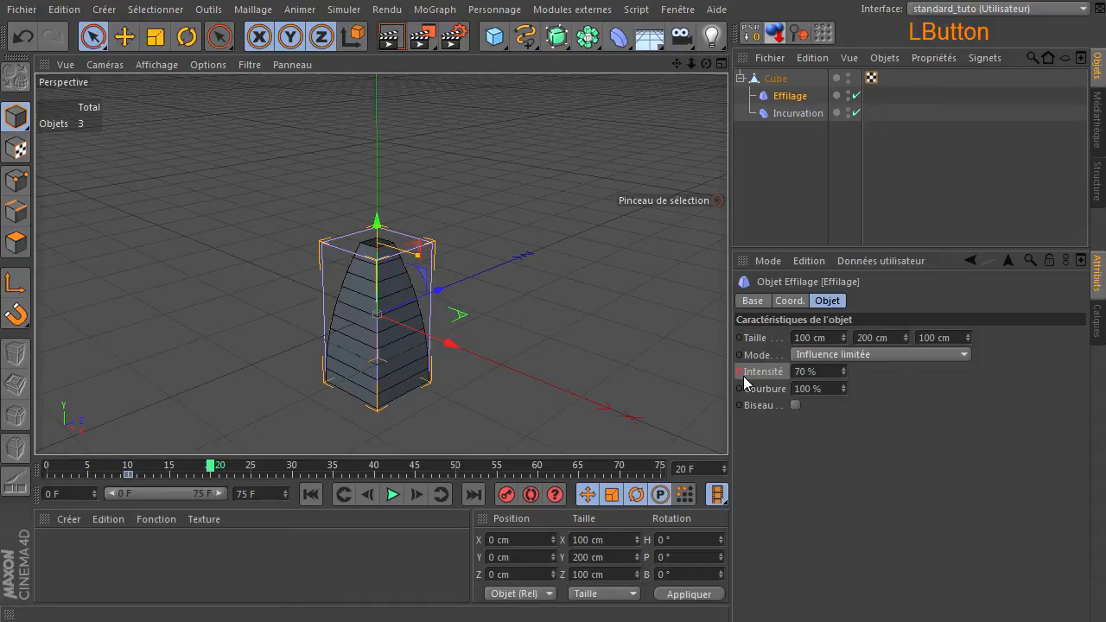
{"action": "left_click", "coordinate": [831, 374]}
{"action": "type", "text": "0"}
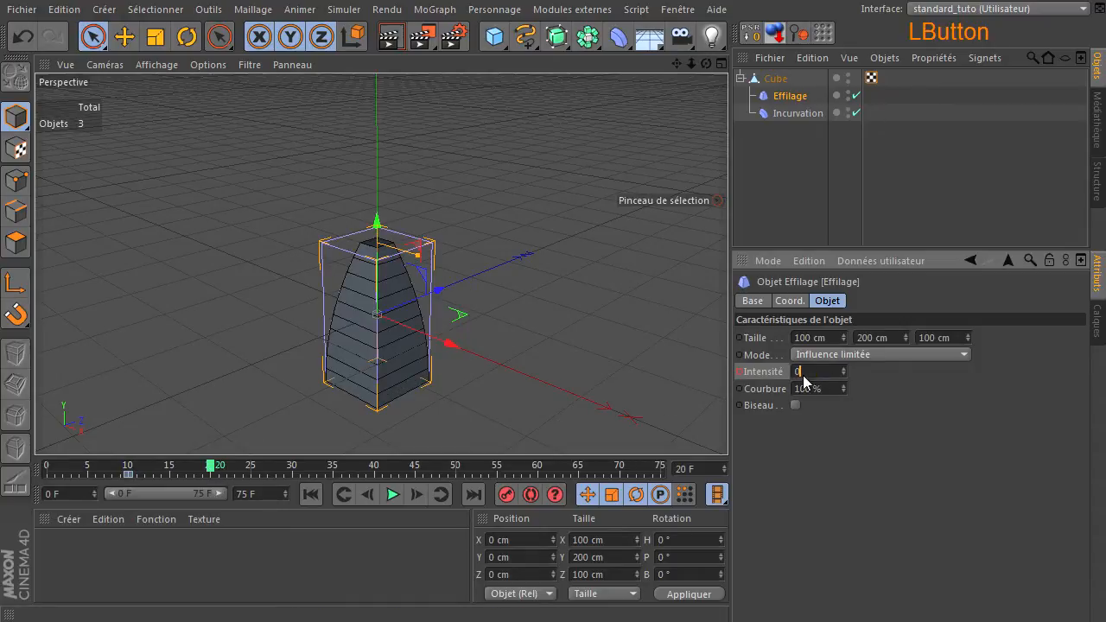
{"action": "left_click", "coordinate": [739, 372], "text": "ctrl"}
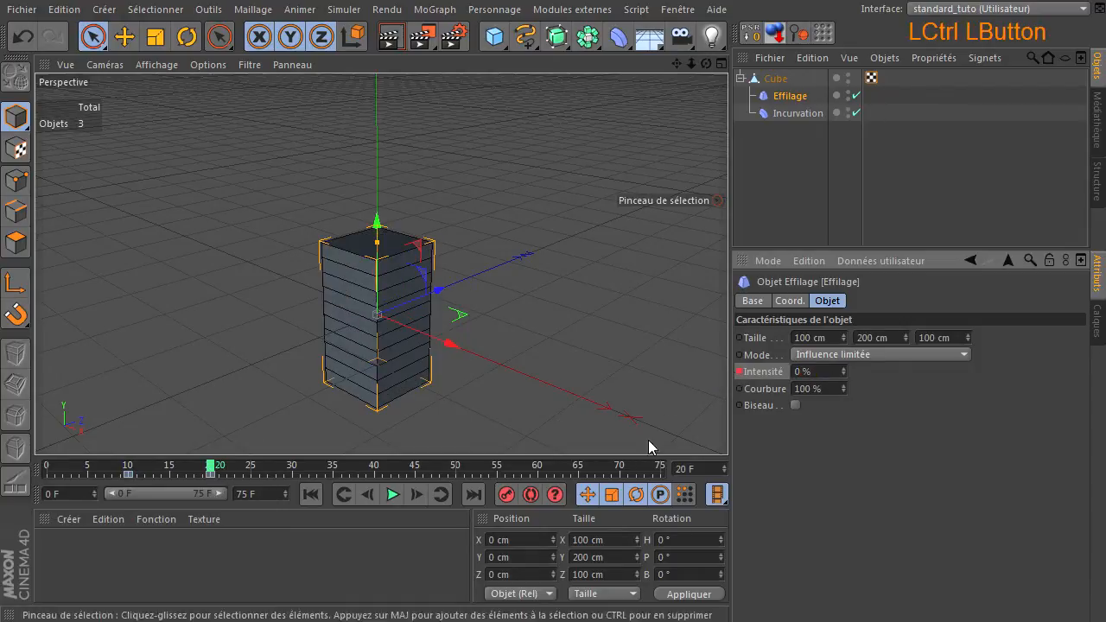
Keyframe the Effilage intensity at 70 % on frame 30
{"action": "left_click", "coordinate": [294, 471]}
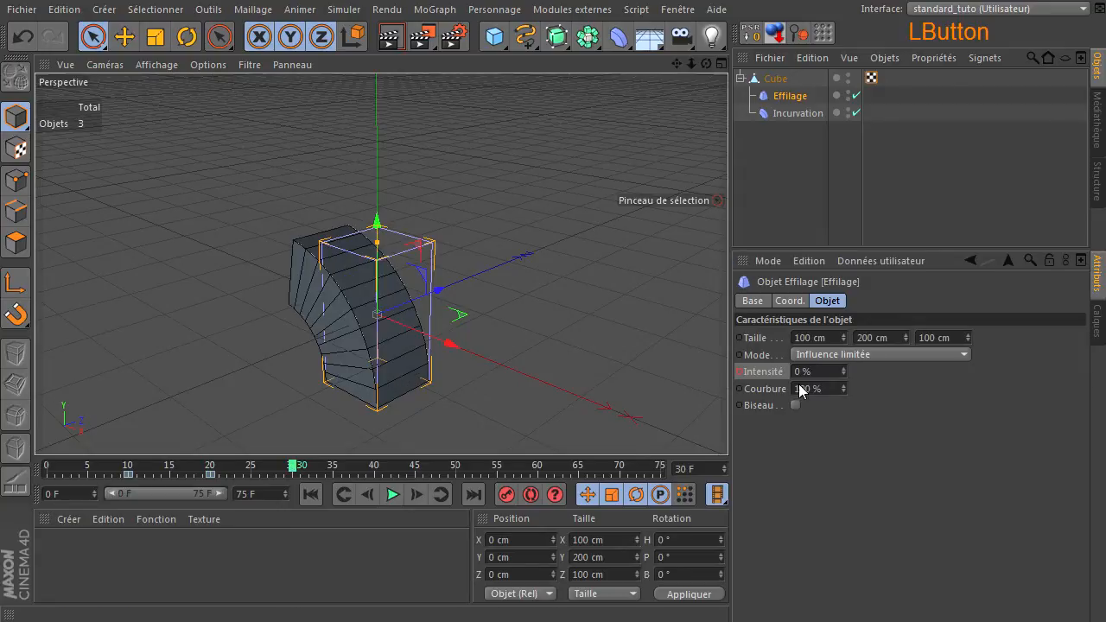
{"action": "left_click", "coordinate": [823, 371]}
{"action": "type", "text": "70"}
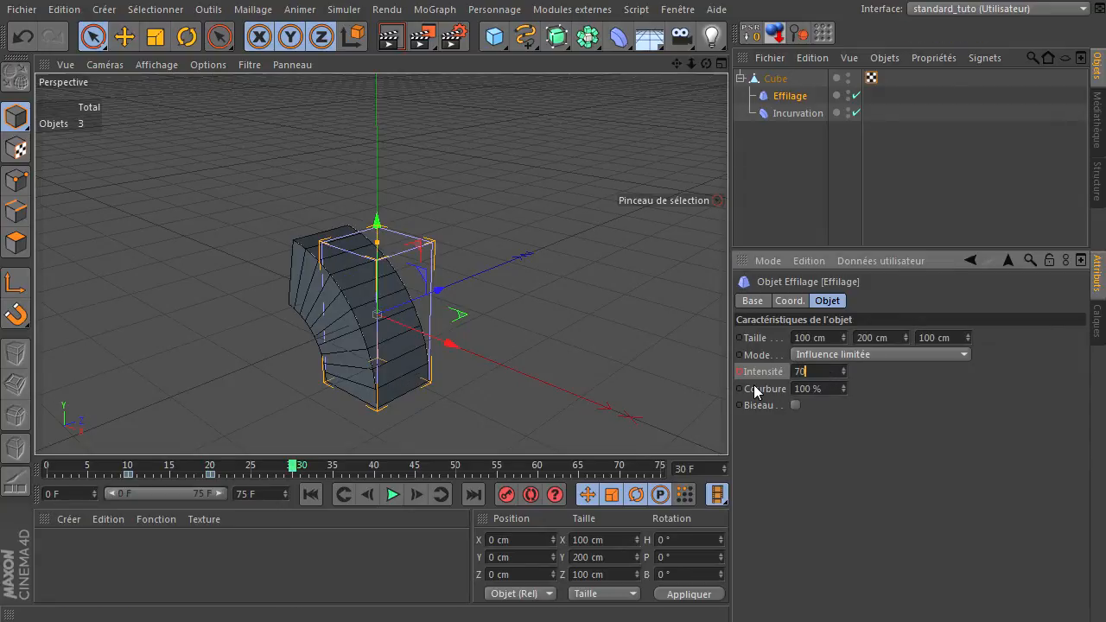
{"action": "left_click", "coordinate": [738, 371], "text": "ctrl"}
Play the combined bend and taper animation twice from the start with nothing selected, and return to frame 0
{"action": "left_click", "coordinate": [309, 494]}
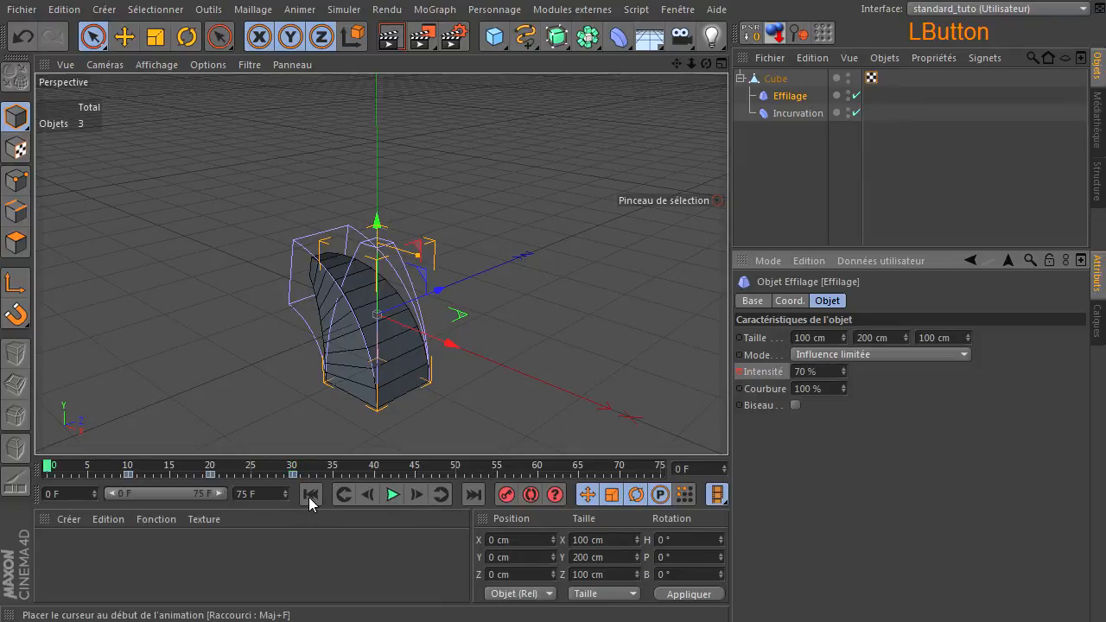
{"action": "left_click", "coordinate": [792, 156]}
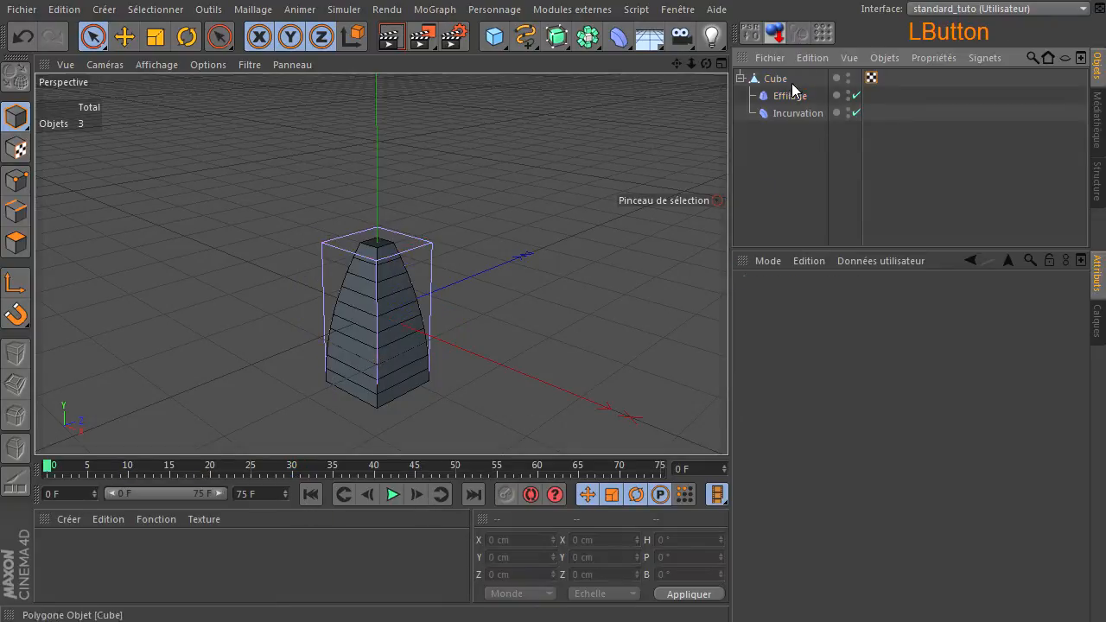
{"action": "left_click", "coordinate": [395, 495]}
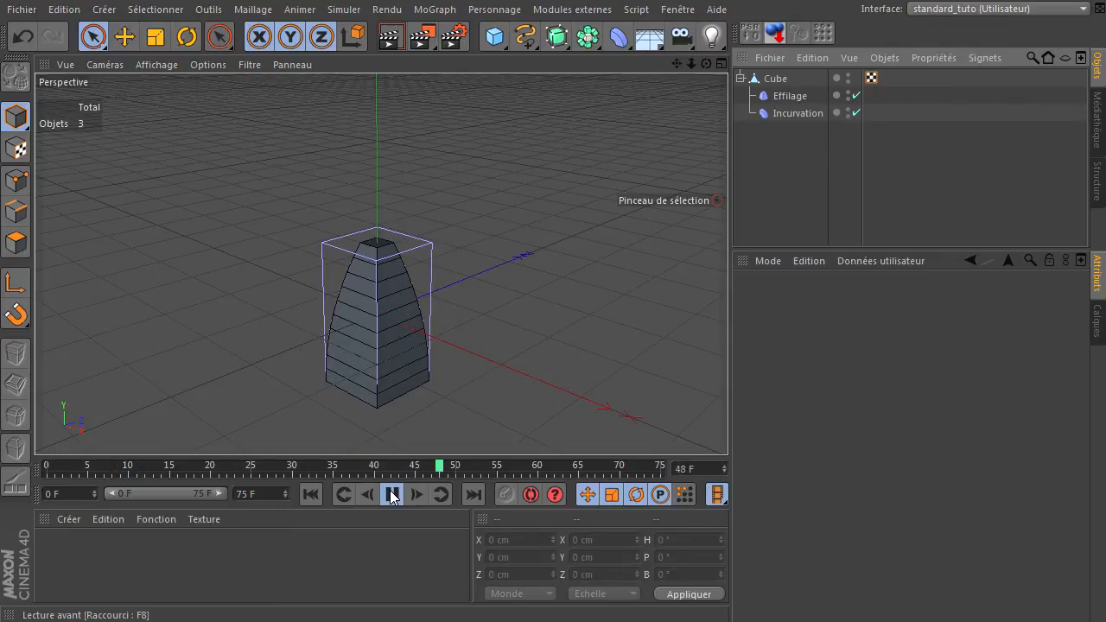
{"action": "left_click", "coordinate": [392, 494]}
{"action": "left_click", "coordinate": [310, 495]}
{"action": "left_click", "coordinate": [391, 493]}
{"action": "left_click", "coordinate": [392, 494]}
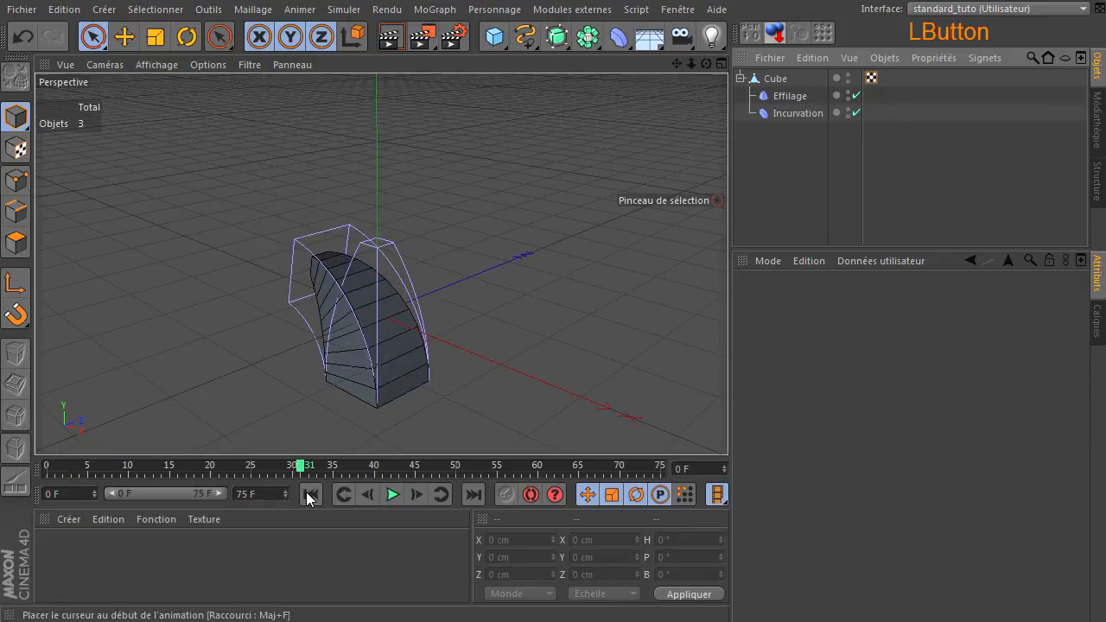
{"action": "left_click", "coordinate": [309, 494]}
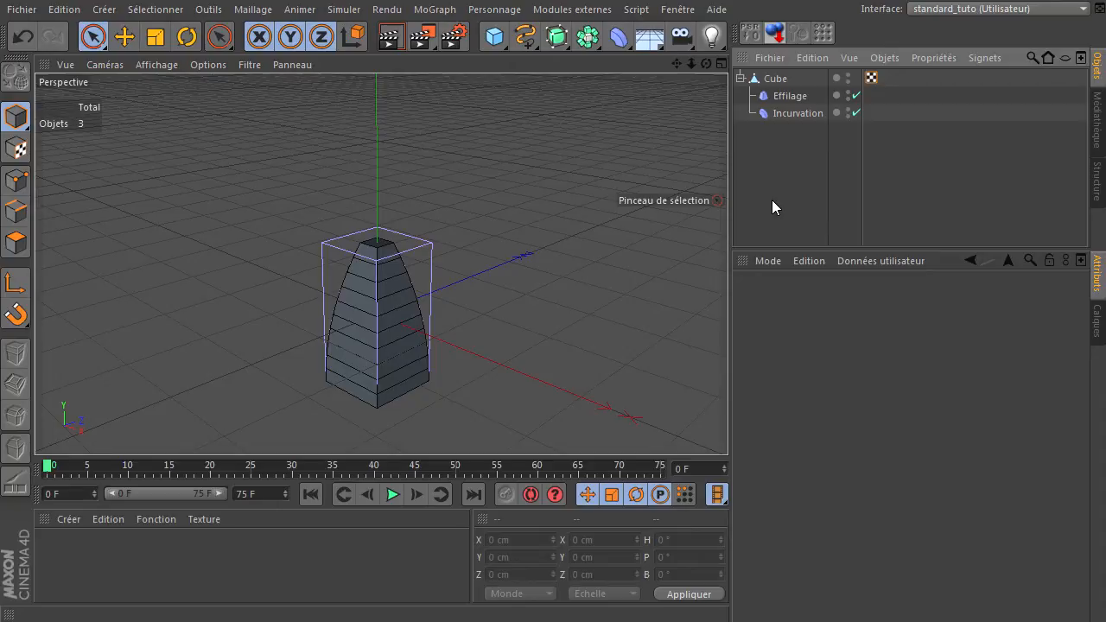
Review the keyframes of the Incurvation and Effilage deformers, and clear the selection
{"action": "left_click", "coordinate": [794, 116]}
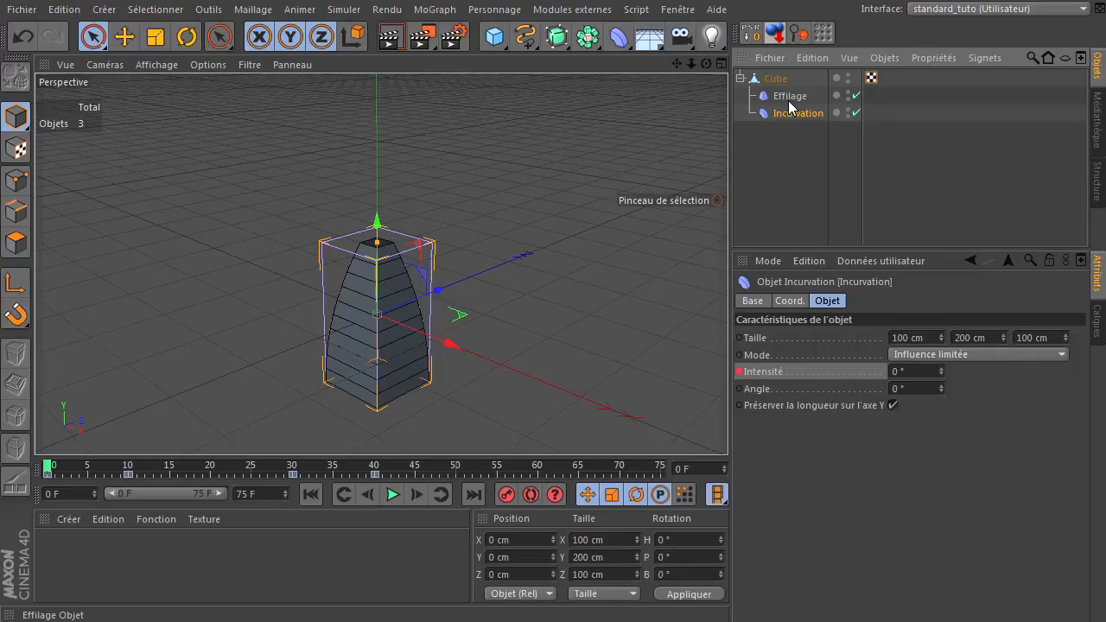
{"action": "left_click", "coordinate": [788, 101]}
{"action": "left_click", "coordinate": [782, 183]}
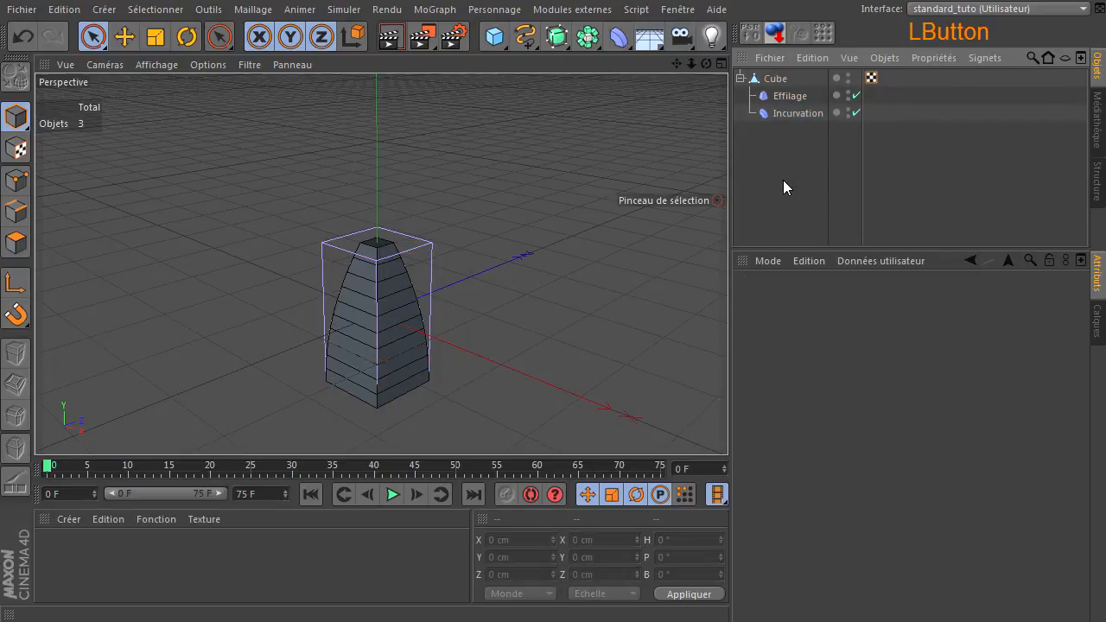
Inspect the cube's undeformed mesh in point mode, return to object mode and deselect the cube
{"action": "left_click", "coordinate": [773, 81]}
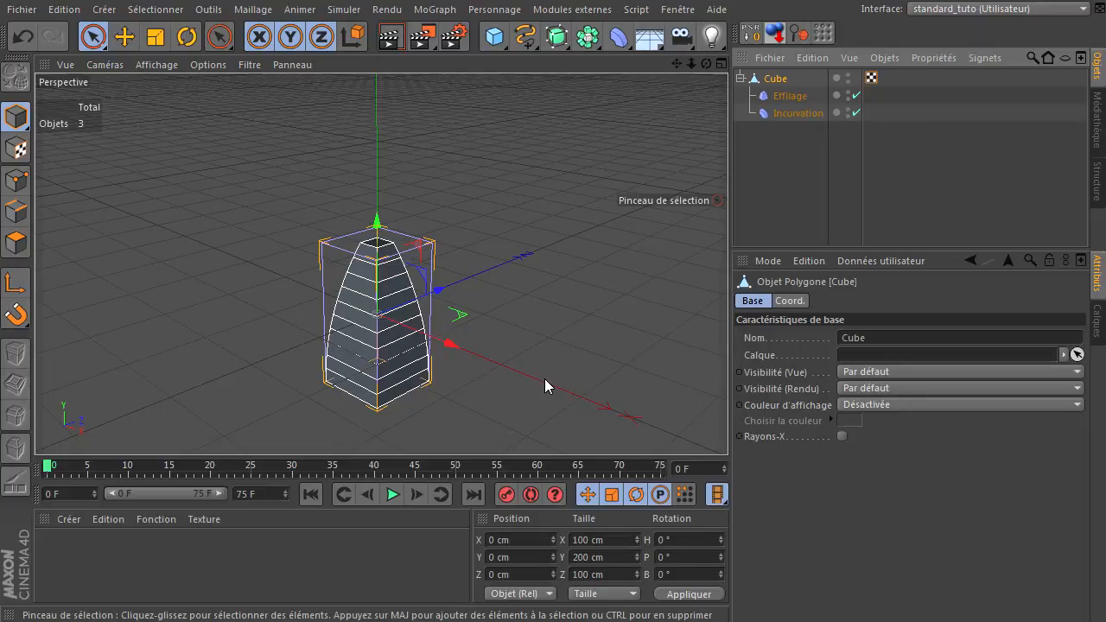
{"action": "left_click", "coordinate": [19, 180]}
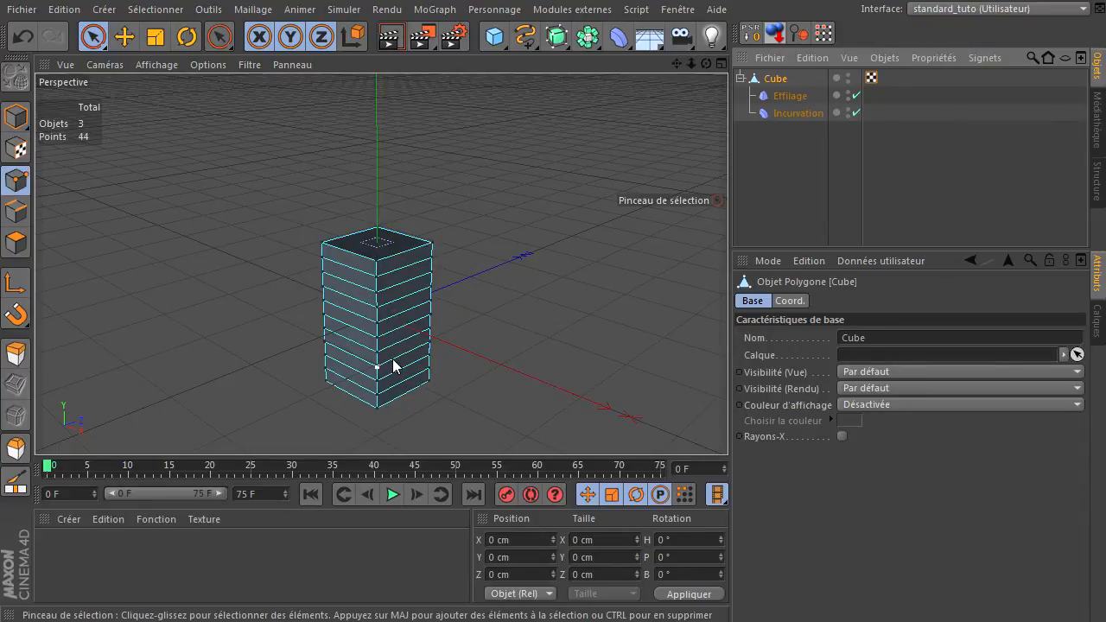
{"action": "left_click", "coordinate": [380, 339]}
{"action": "left_click", "coordinate": [540, 343]}
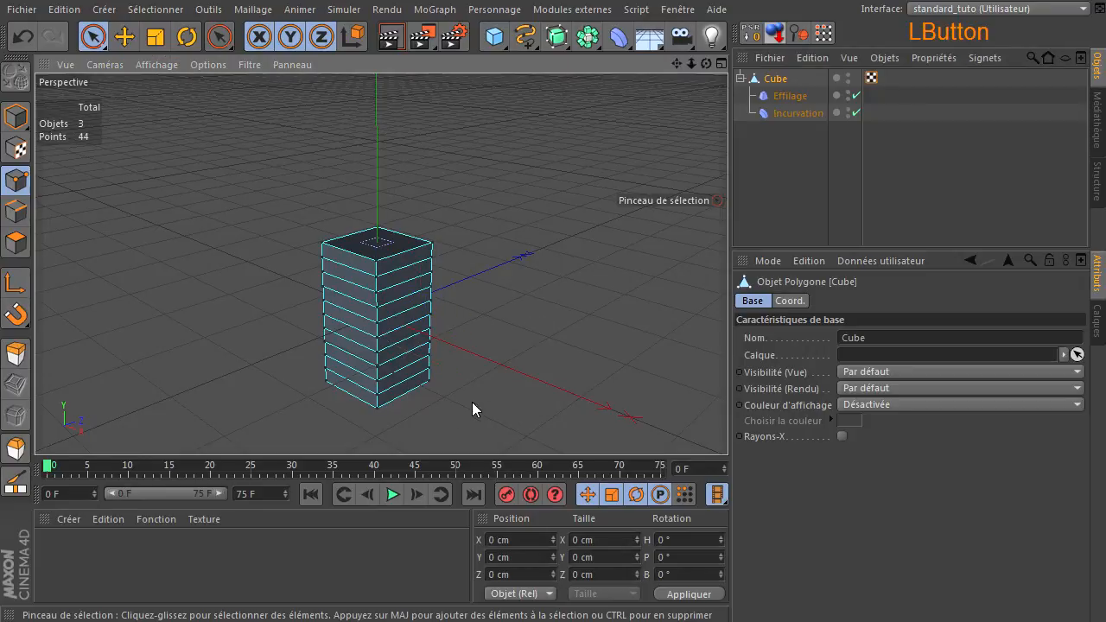
{"action": "left_click", "coordinate": [16, 116]}
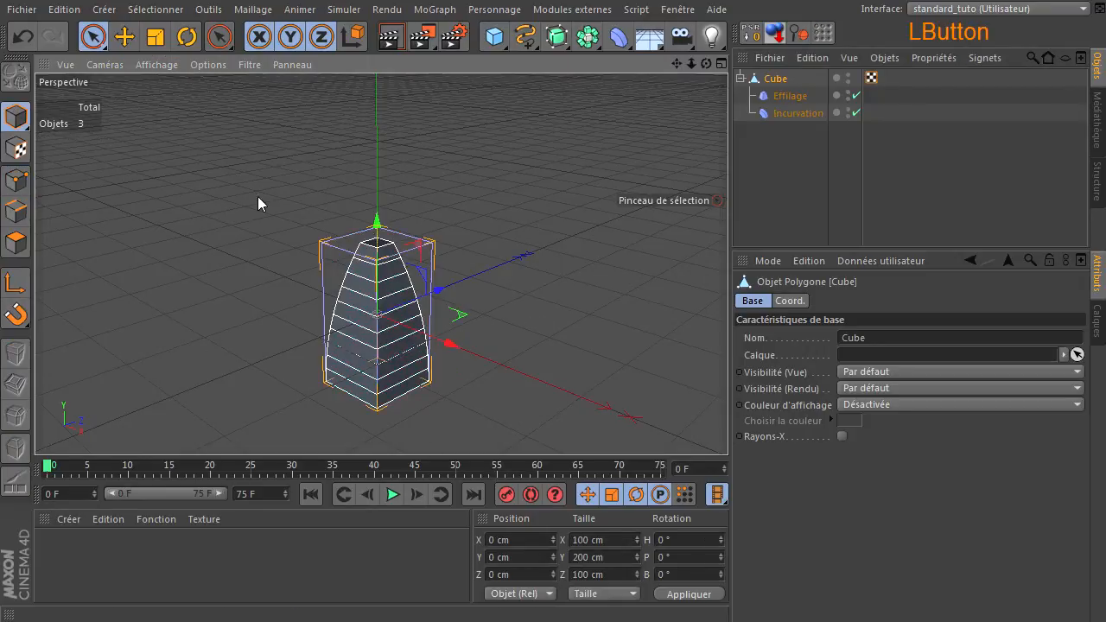
{"action": "left_click", "coordinate": [787, 164]}
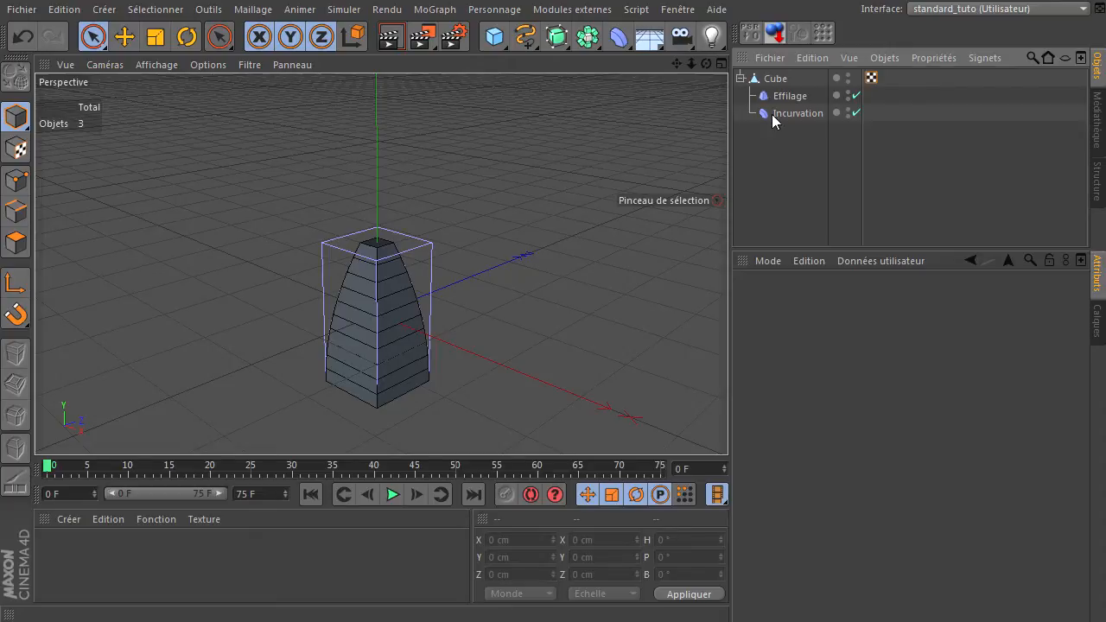
Add a Cache de points tag to the cube and store its current state
{"action": "left_click", "coordinate": [767, 82]}
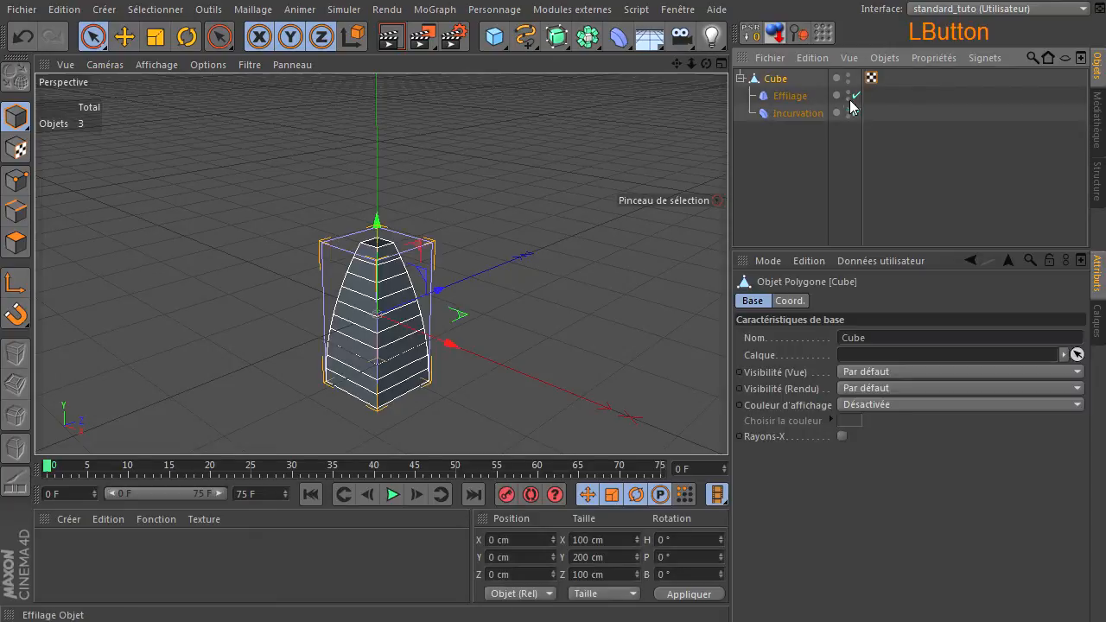
{"action": "right_click", "coordinate": [754, 84]}
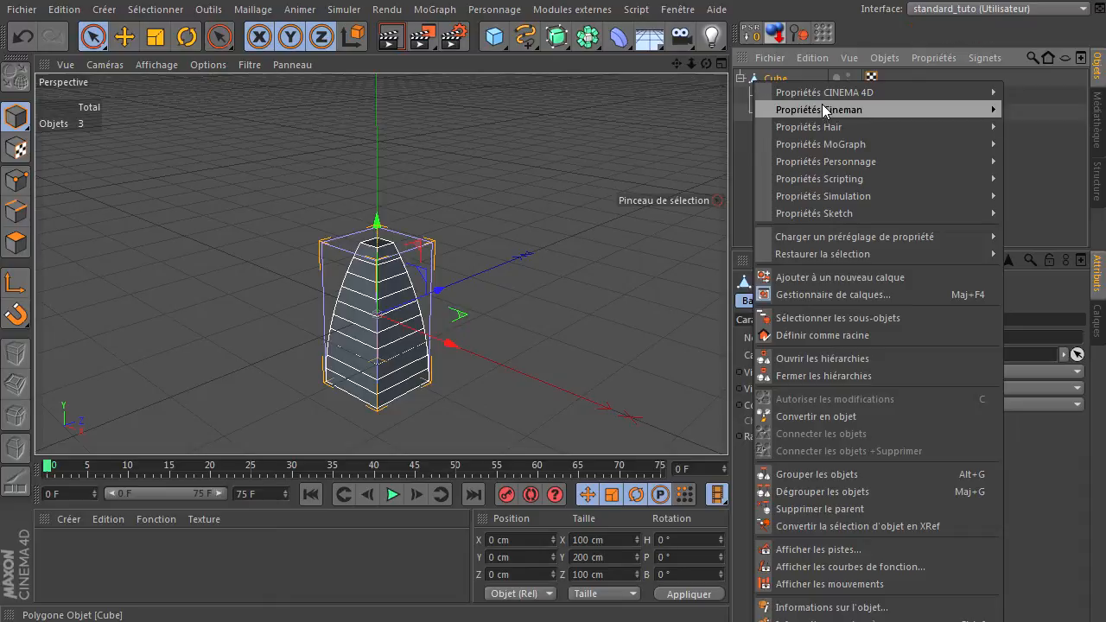
{"action": "mouse_move", "coordinate": [847, 161]}
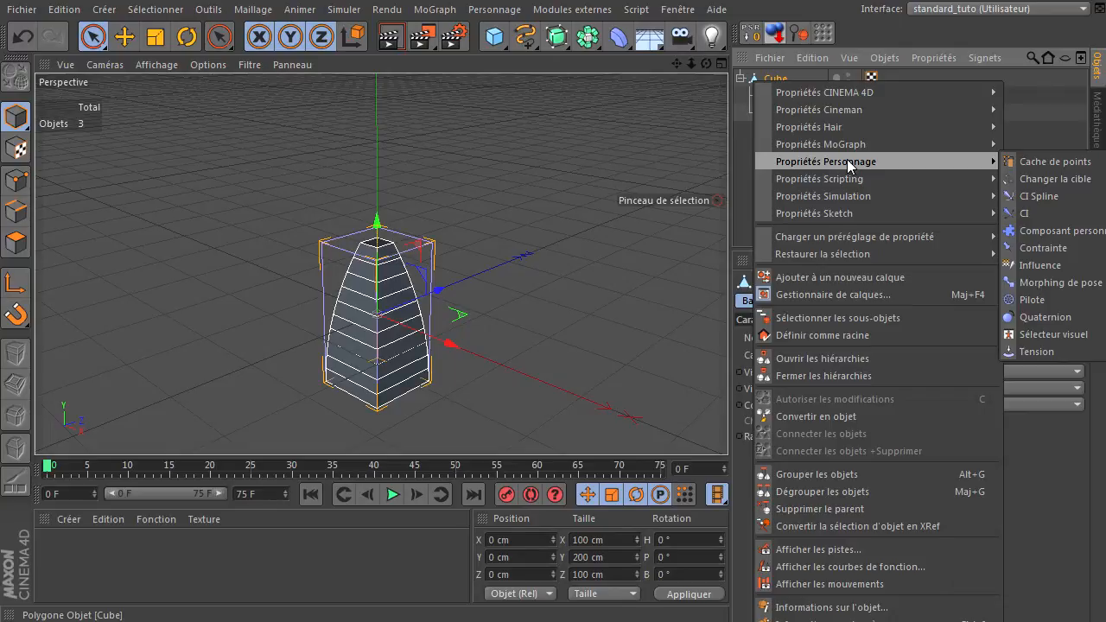
{"action": "left_click", "coordinate": [1055, 161]}
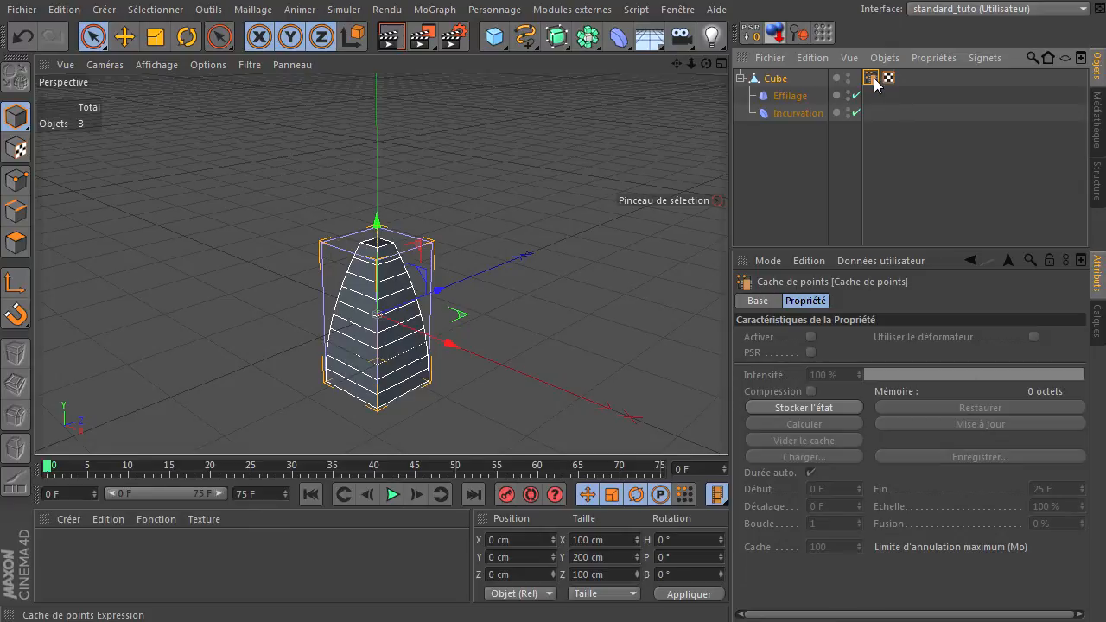
{"action": "left_click_drag", "start_coordinate": [811, 248], "coordinate": [794, 185]}
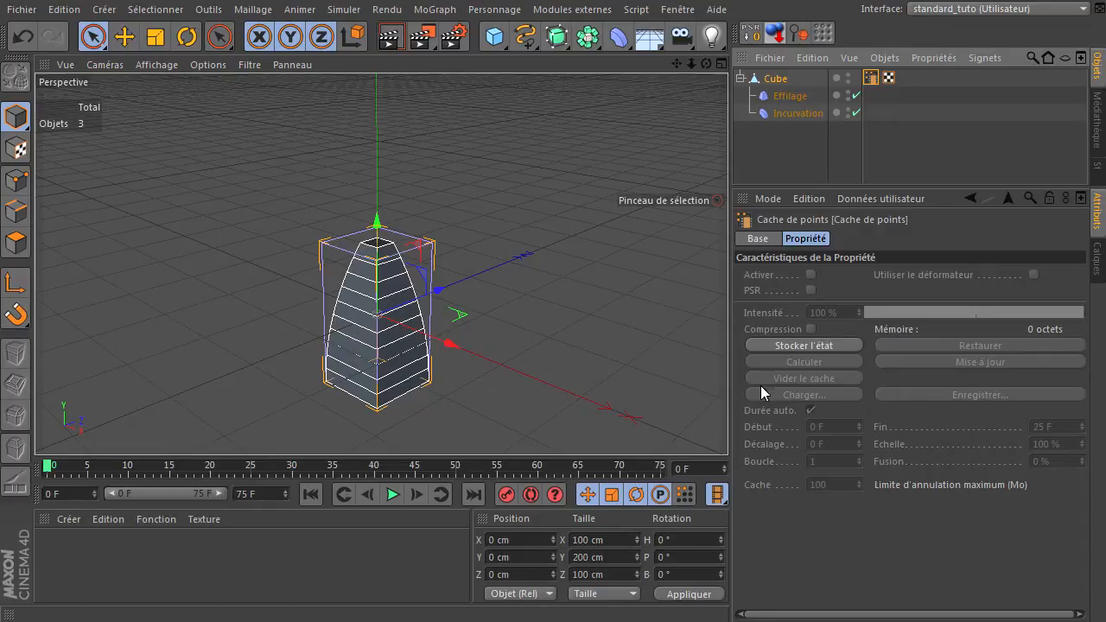
{"action": "left_click", "coordinate": [804, 348]}
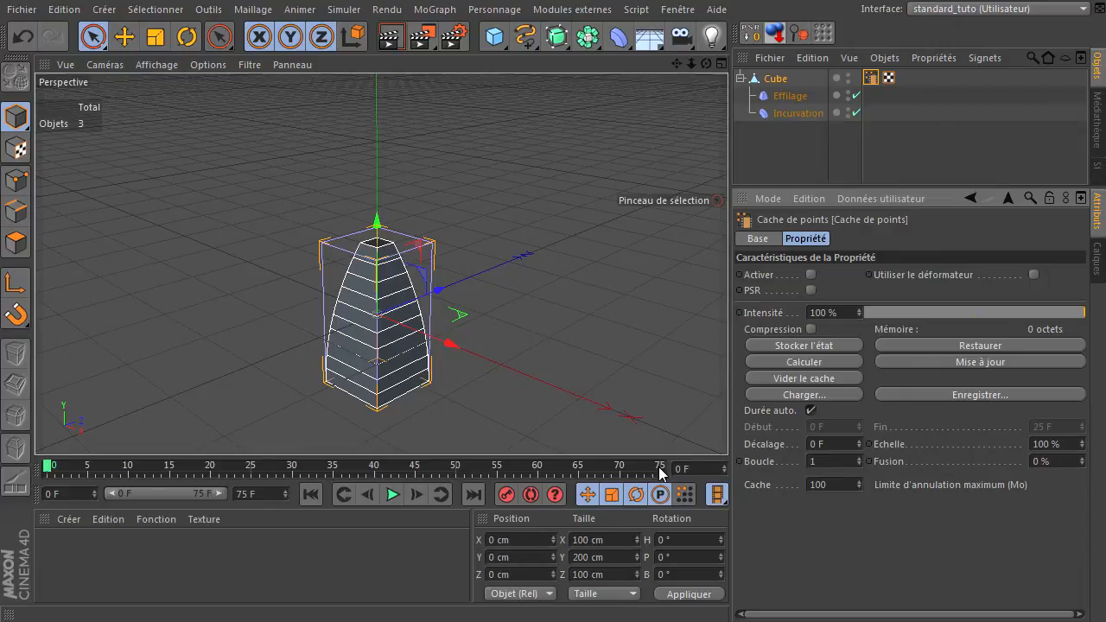
Turn off the point cache's automatic duration and calculate the cache with its end frame set to 40 F
{"action": "left_click", "coordinate": [810, 410]}
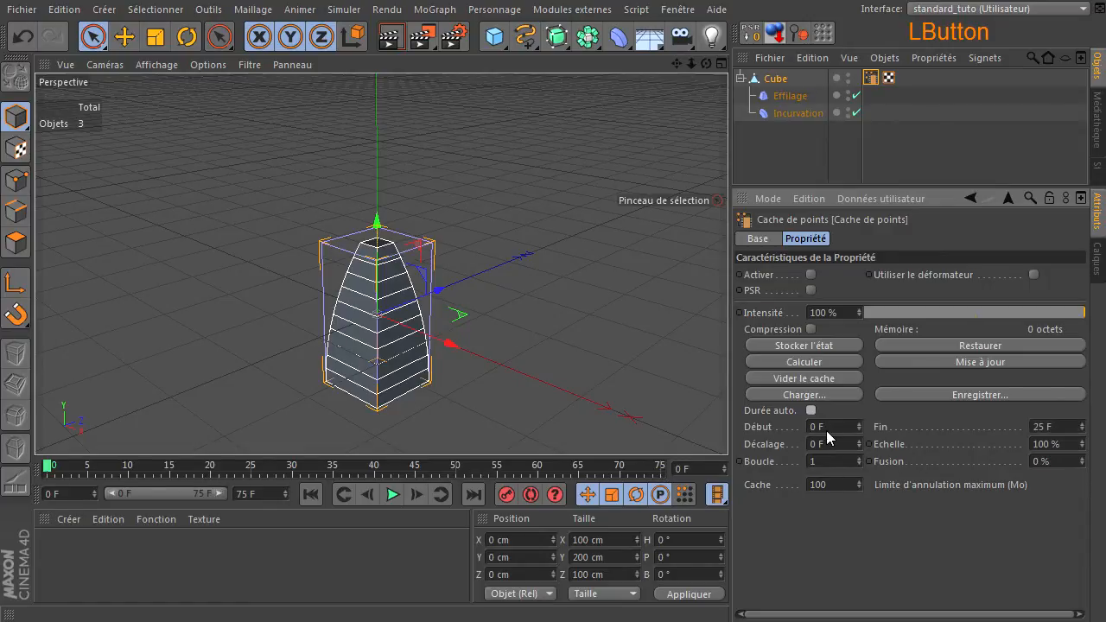
{"action": "left_click", "coordinate": [1071, 427]}
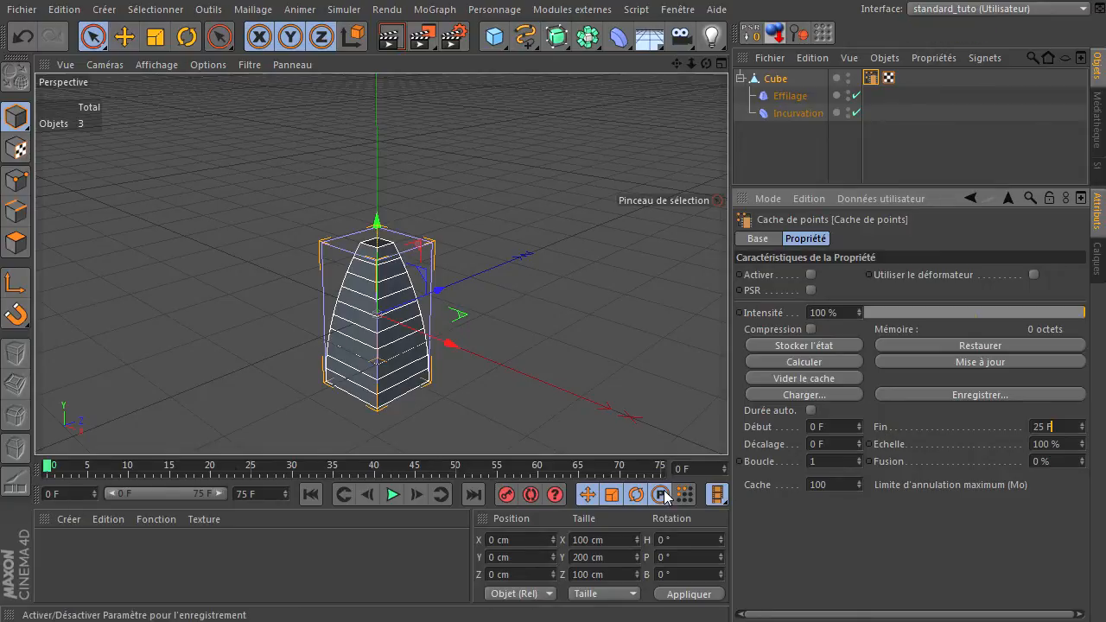
{"action": "left_click", "coordinate": [786, 95]}
{"action": "left_click", "coordinate": [790, 113]}
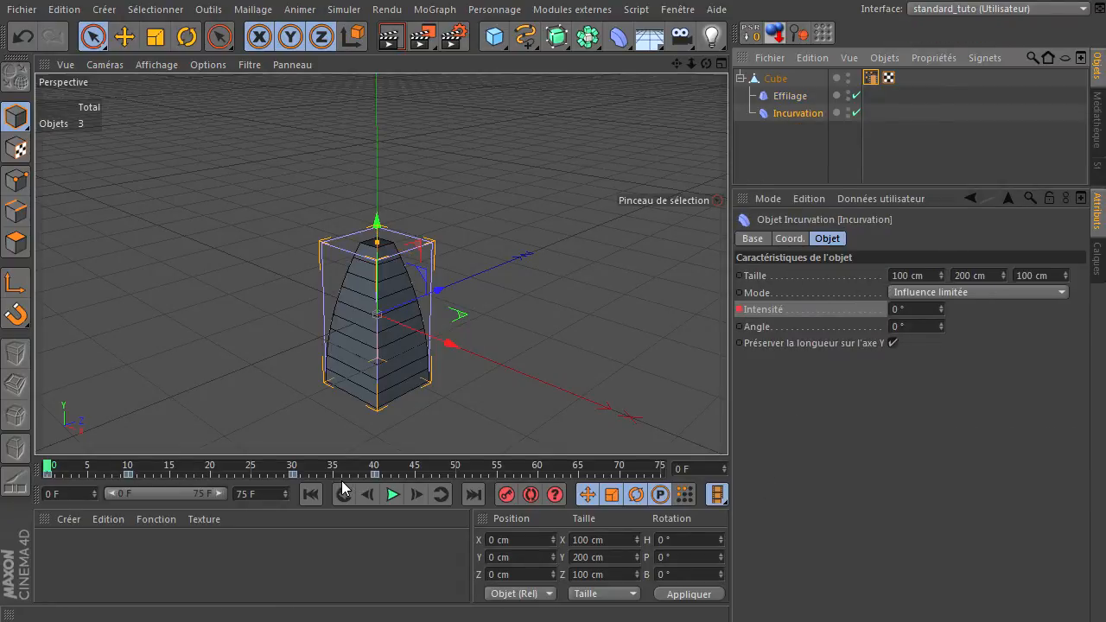
{"action": "left_click", "coordinate": [871, 78]}
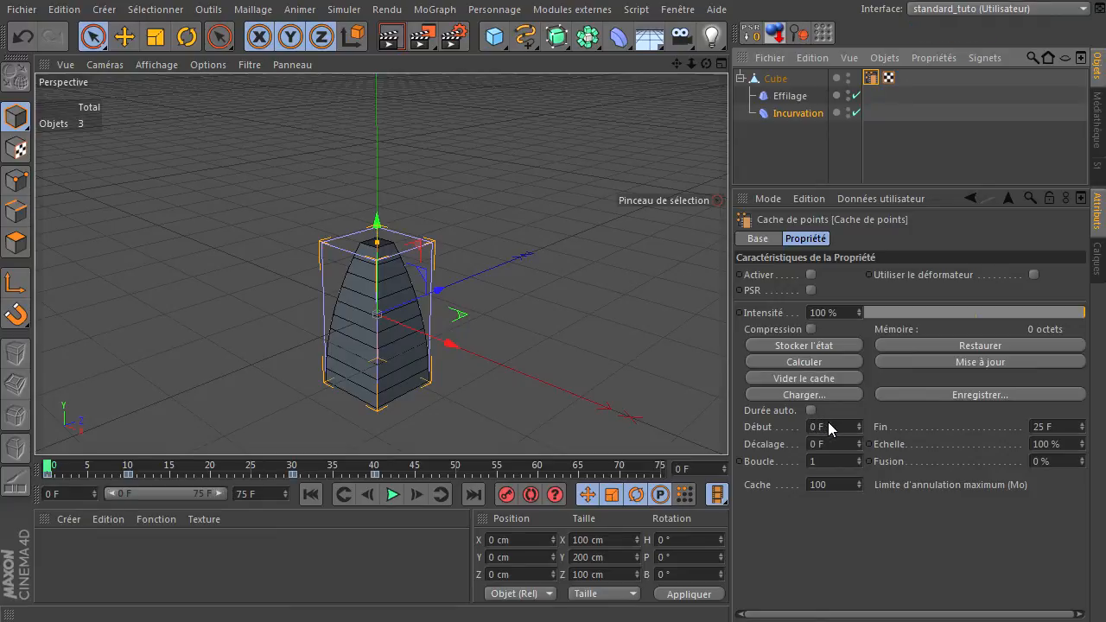
{"action": "left_click", "coordinate": [1052, 427]}
{"action": "type", "text": "40"}
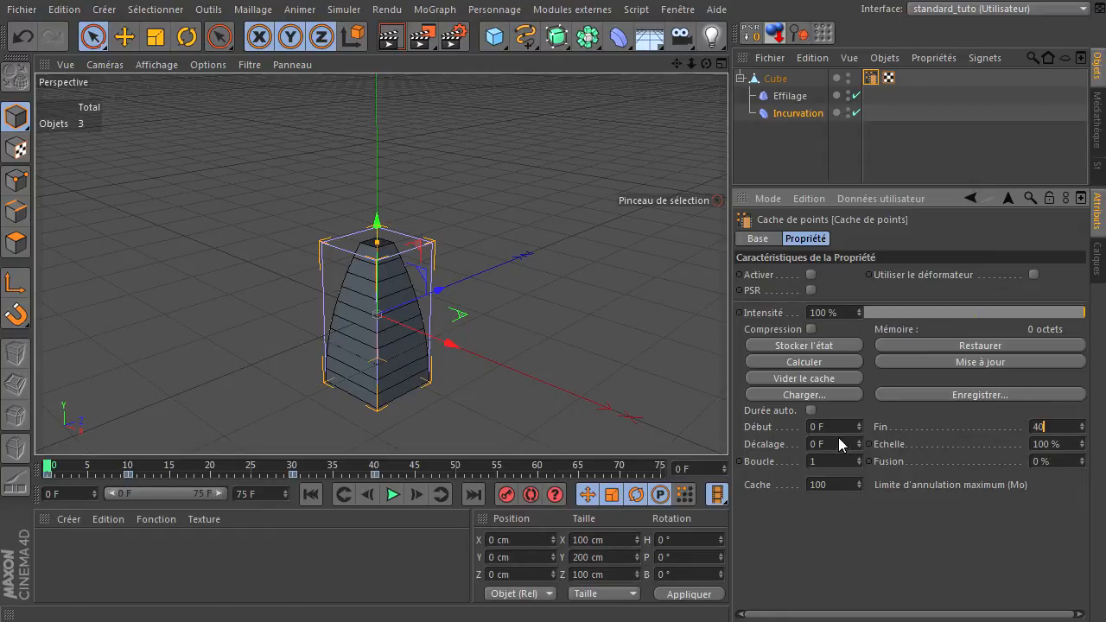
{"action": "left_click", "coordinate": [812, 361]}
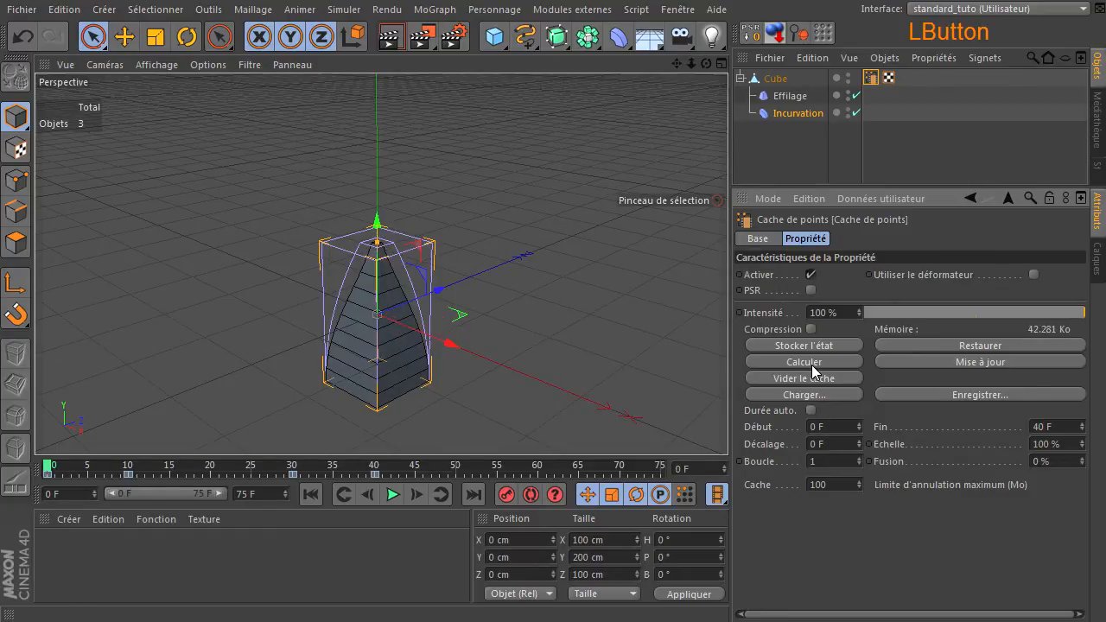
Turn the point cache's automatic duration back on, and delete the cube's Incurvation and Effilage deformers
{"action": "left_click", "coordinate": [811, 410]}
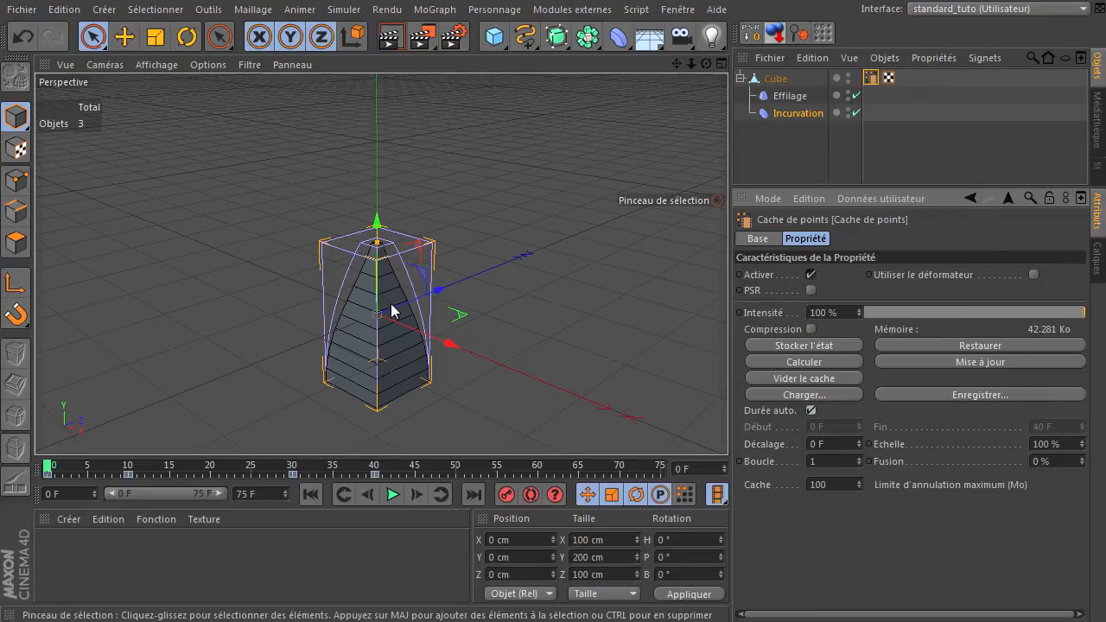
{"action": "left_click", "coordinate": [311, 495]}
{"action": "left_click", "coordinate": [803, 114]}
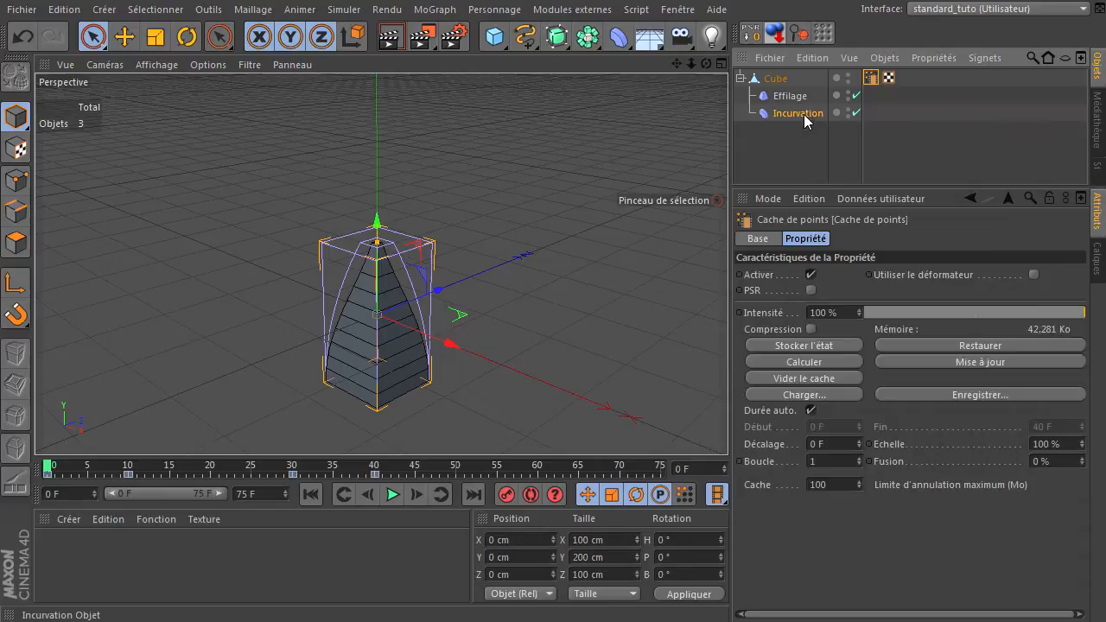
{"action": "key", "text": "Delete"}
{"action": "left_click", "coordinate": [786, 95]}
{"action": "key", "text": "Delete"}
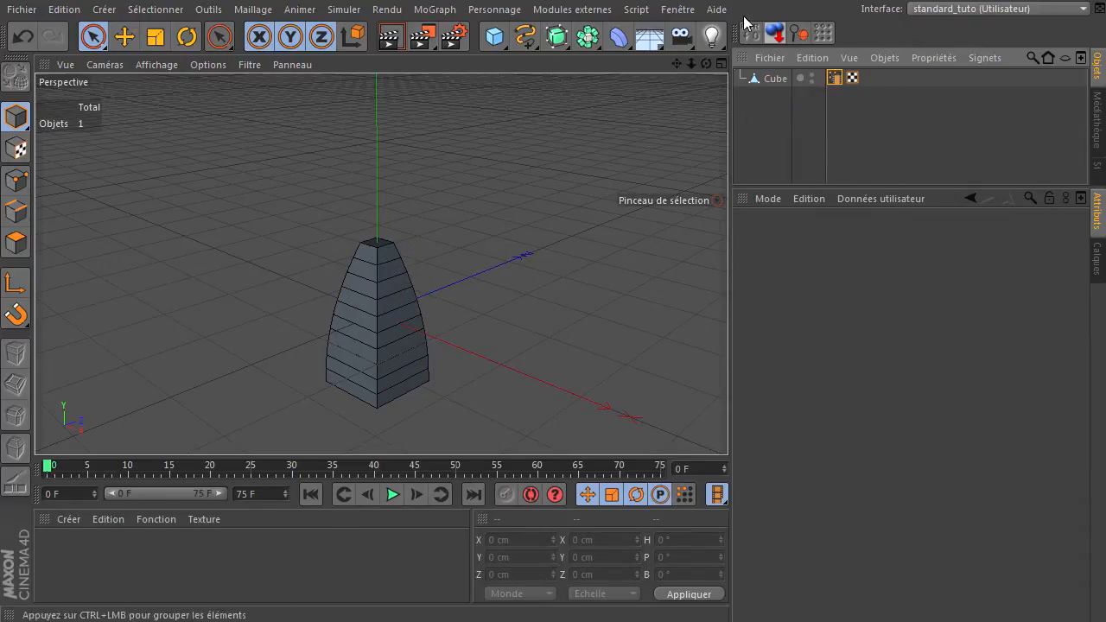
Check the timeline for remaining keyframes, close it and play the cached animation
{"action": "left_click", "coordinate": [677, 10]}
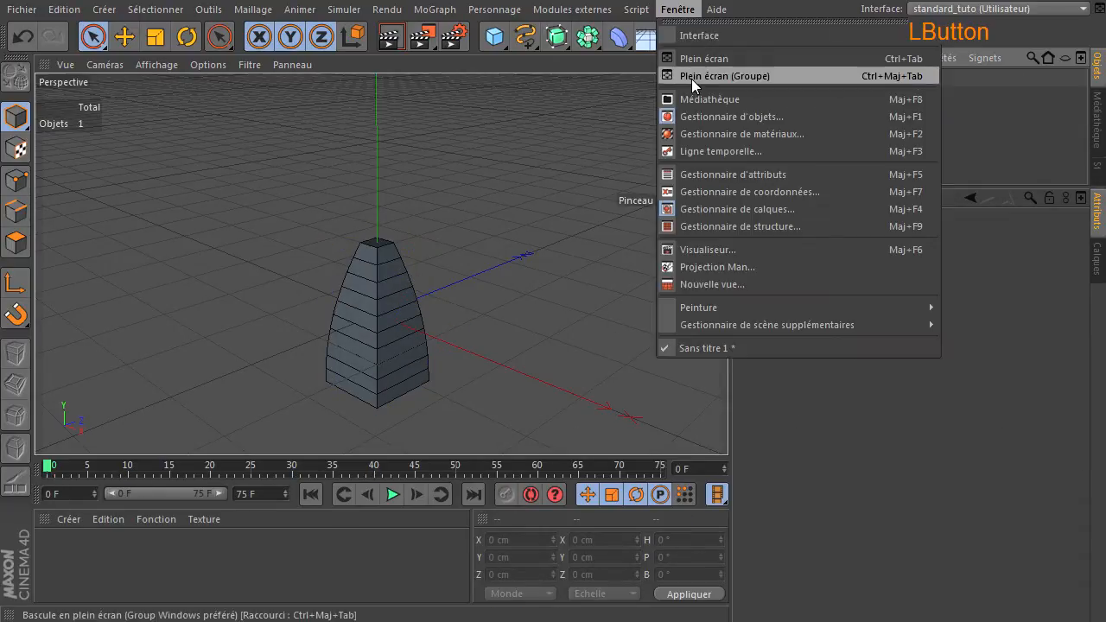
{"action": "left_click", "coordinate": [705, 150]}
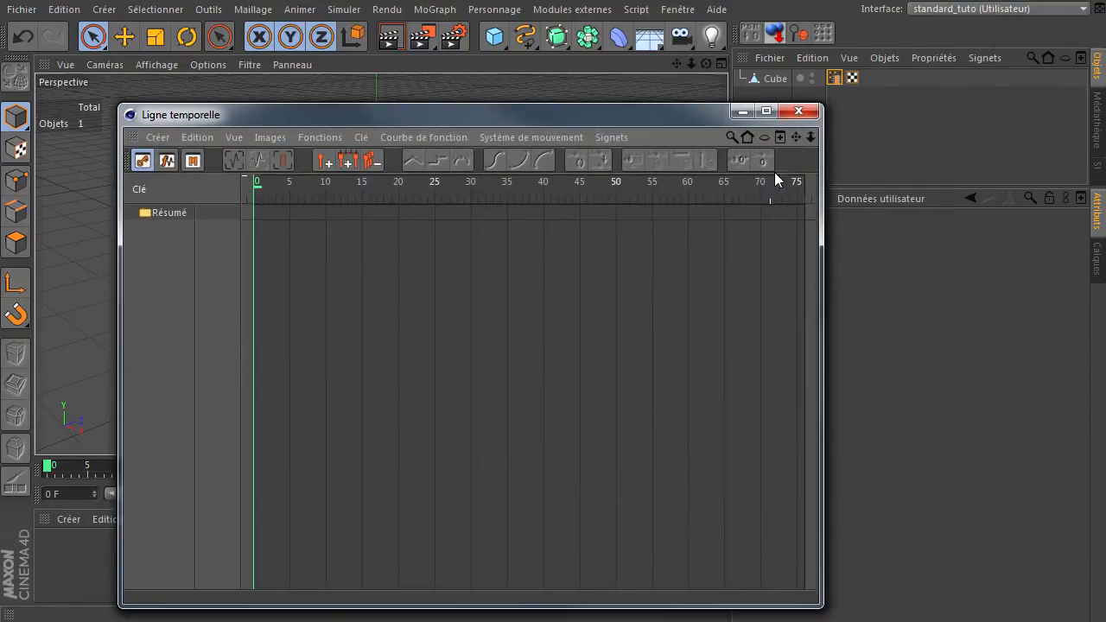
{"action": "left_click", "coordinate": [798, 110]}
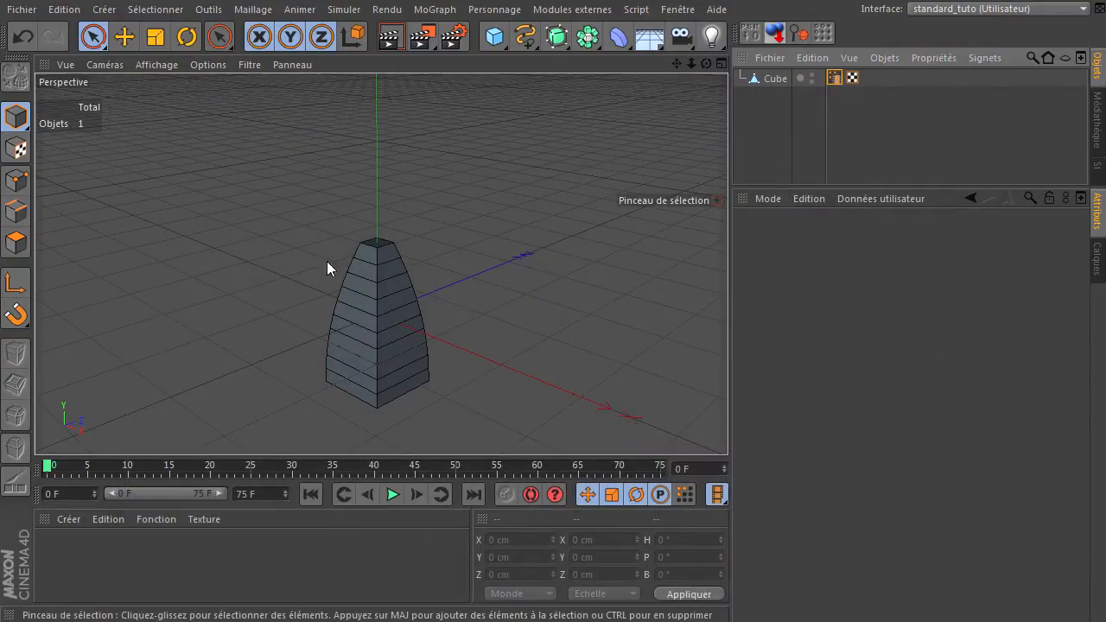
{"action": "left_click", "coordinate": [392, 494]}
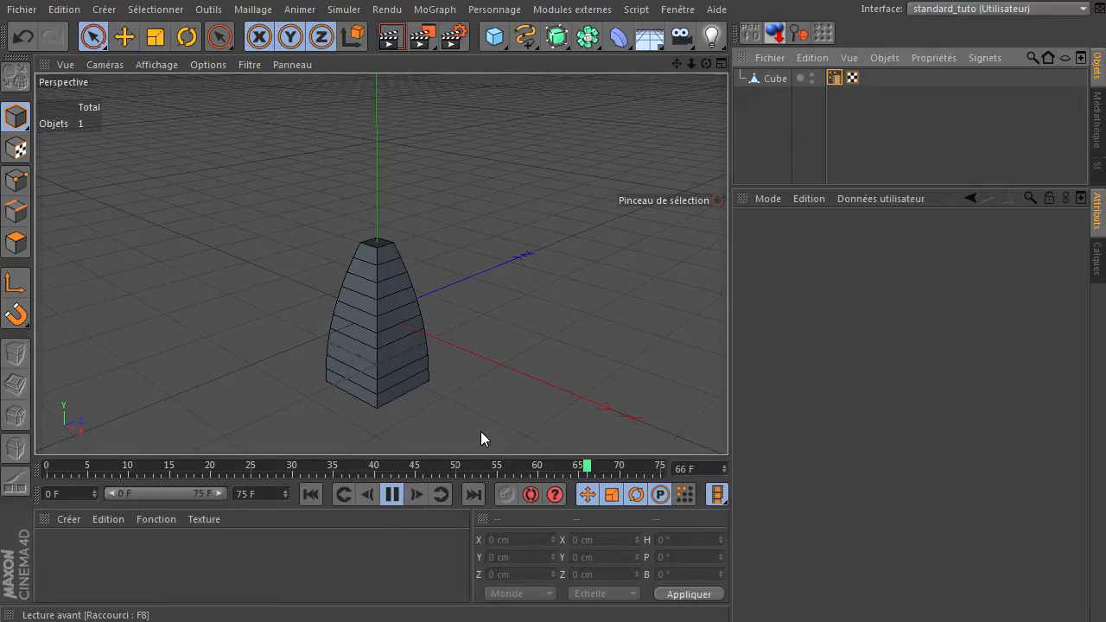
Set the point cache's Décalage to 30 F and play the animation to see the delayed start
{"action": "left_click", "coordinate": [835, 78]}
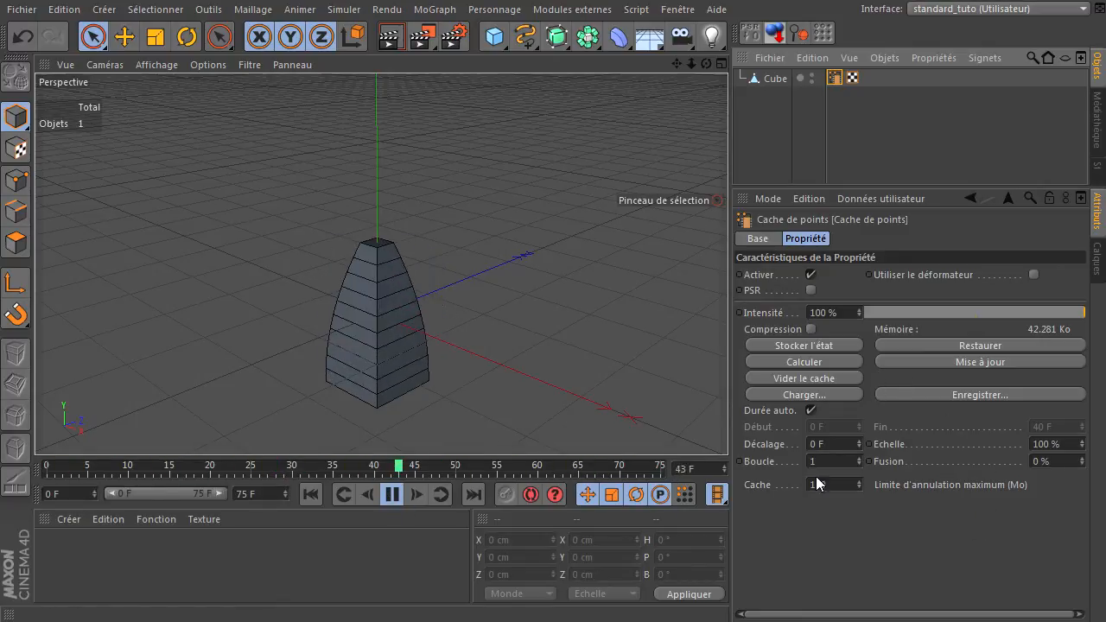
{"action": "left_click", "coordinate": [840, 446]}
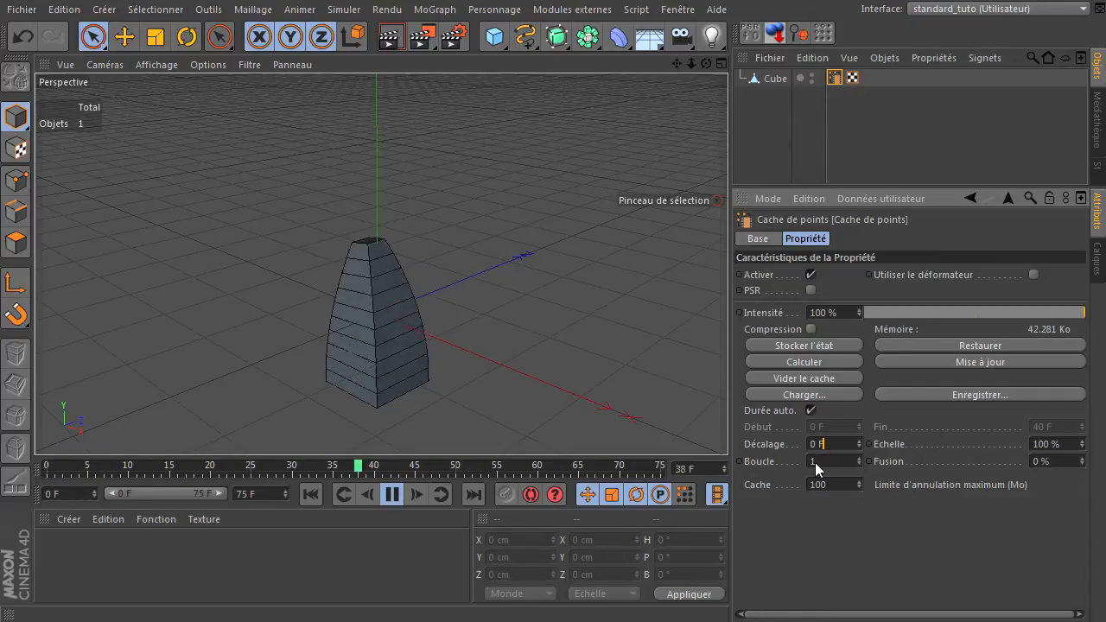
{"action": "left_click_drag", "start_coordinate": [831, 446], "coordinate": [659, 437]}
{"action": "type", "text": "30"}
{"action": "key", "text": "Return"}
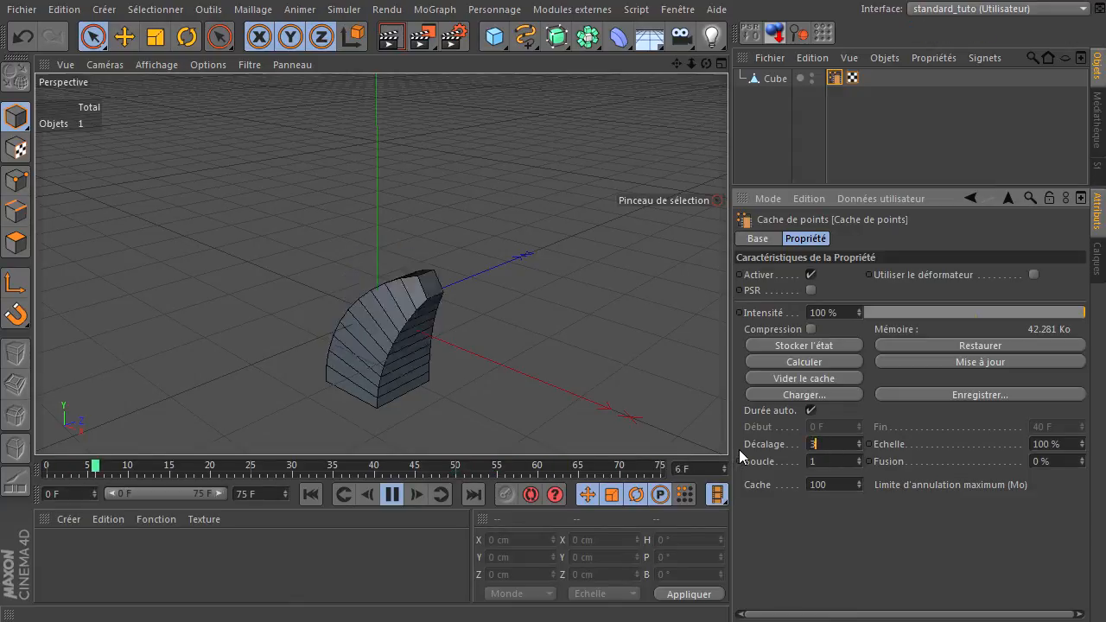
{"action": "left_click", "coordinate": [309, 495]}
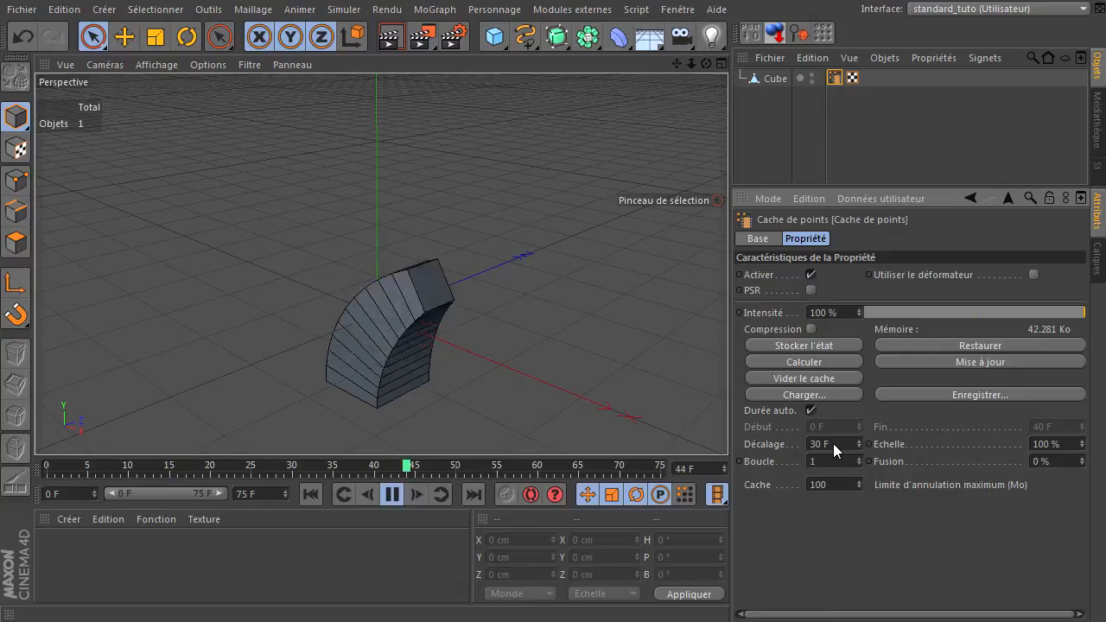
{"action": "left_click", "coordinate": [393, 494]}
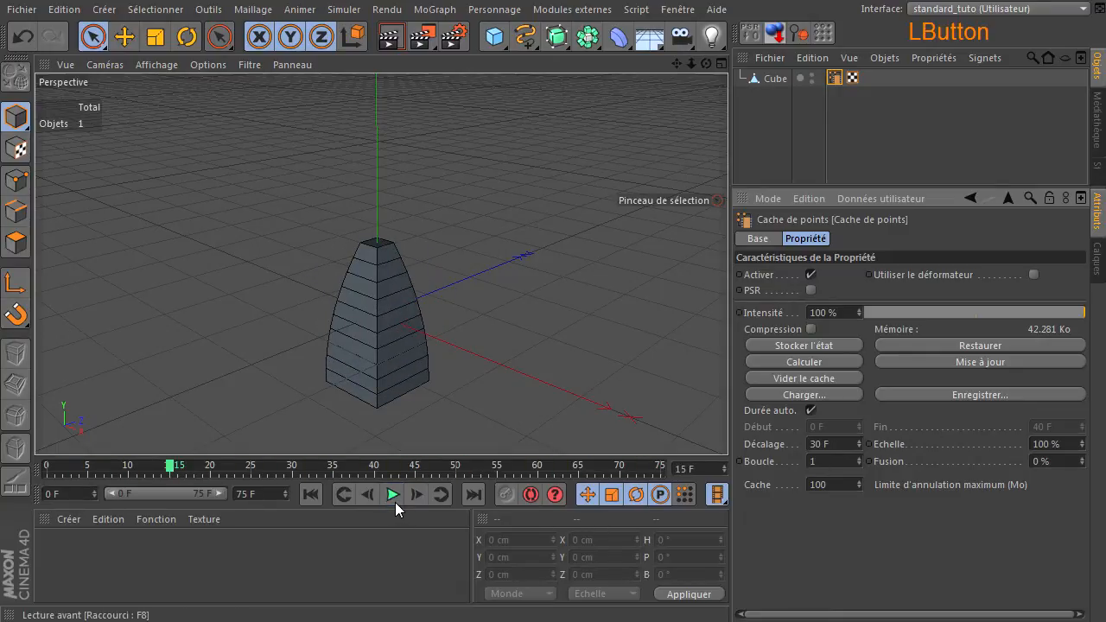
Return to the first frame and set the point cache's Décalage to 0 F
{"action": "left_click", "coordinate": [310, 493]}
{"action": "double_click", "coordinate": [841, 447]}
{"action": "type", "text": "0"}
{"action": "key", "text": "Return"}
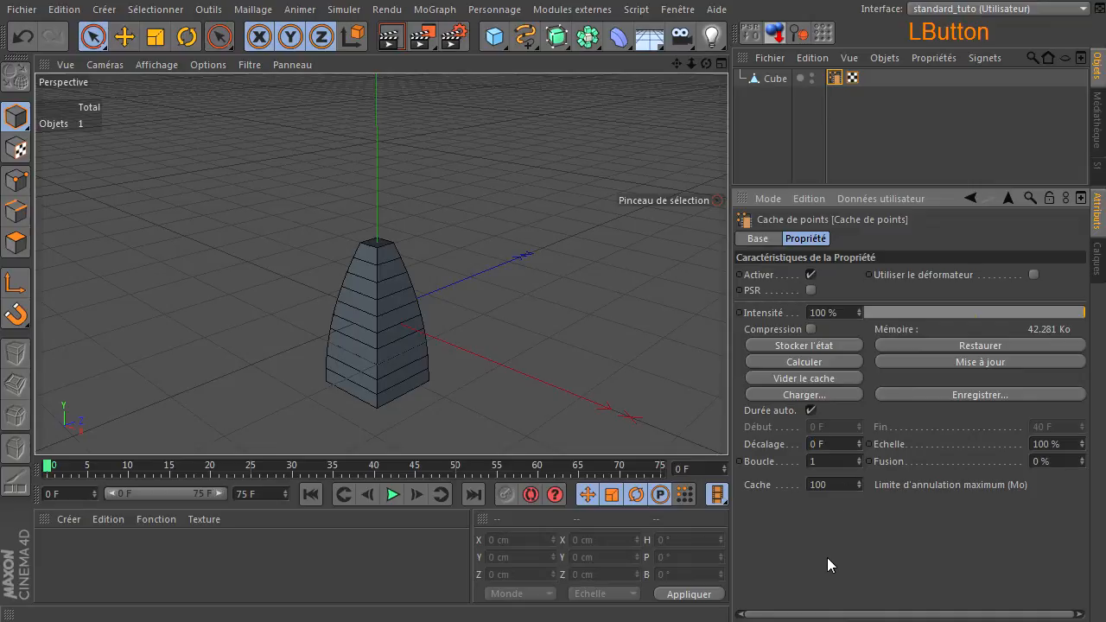
Set the point cache's Boucle to 1 and play the animation through once
{"action": "left_click", "coordinate": [844, 464]}
{"action": "type", "text": "1"}
{"action": "key", "text": "Return"}
{"action": "left_click", "coordinate": [392, 494]}
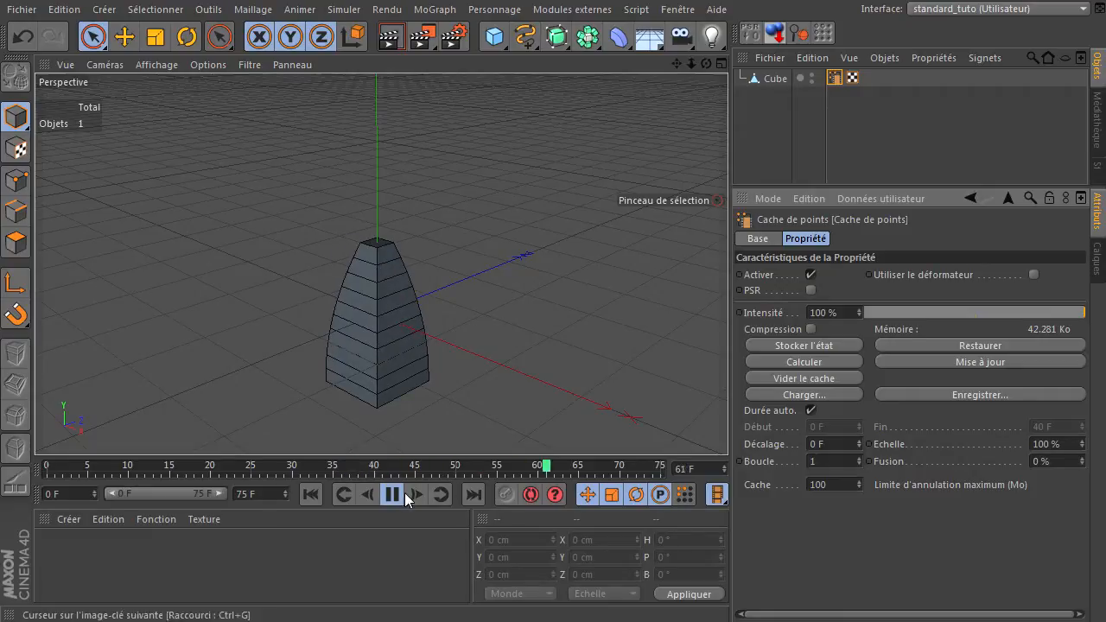
{"action": "left_click", "coordinate": [399, 494]}
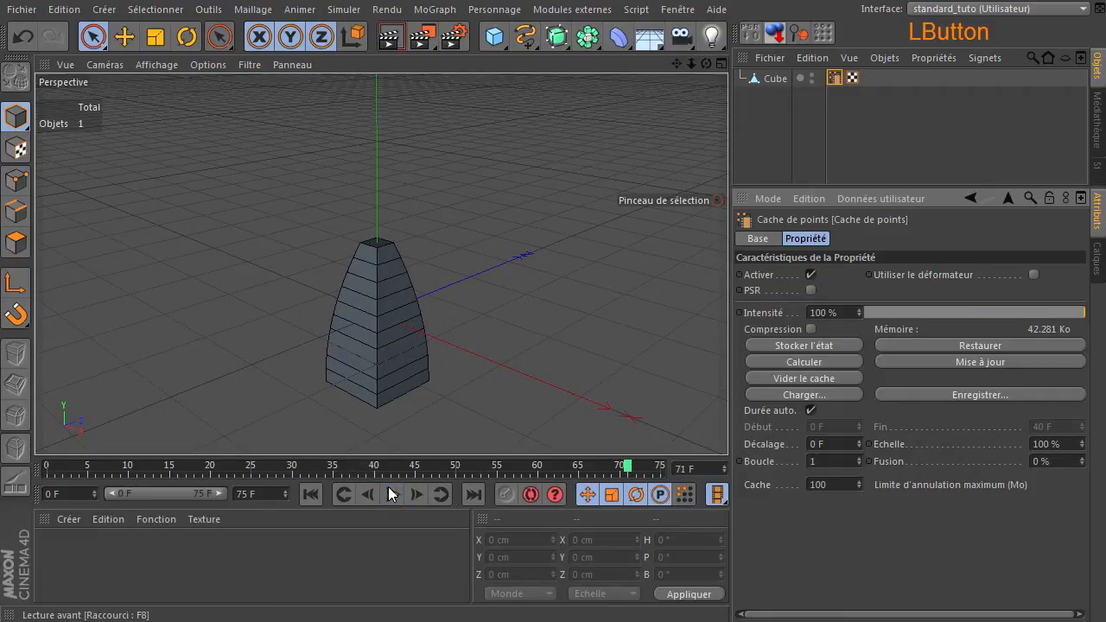
Raise the point cache's Boucle to 2 and play the looped deformation from the start
{"action": "left_click", "coordinate": [860, 461]}
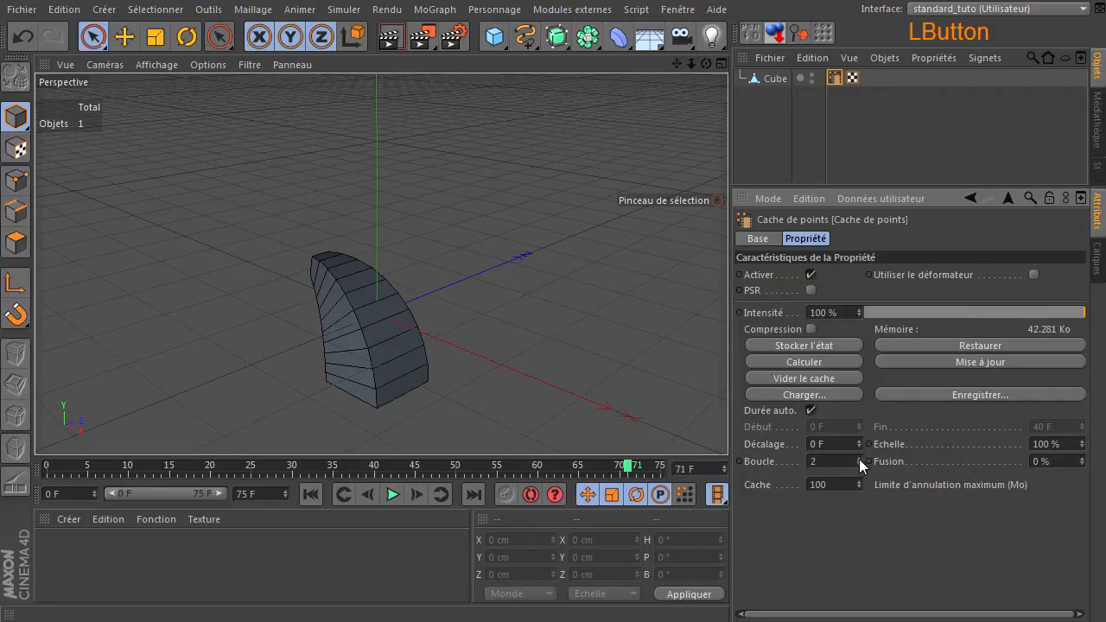
{"action": "left_click", "coordinate": [310, 494]}
{"action": "left_click", "coordinate": [392, 494]}
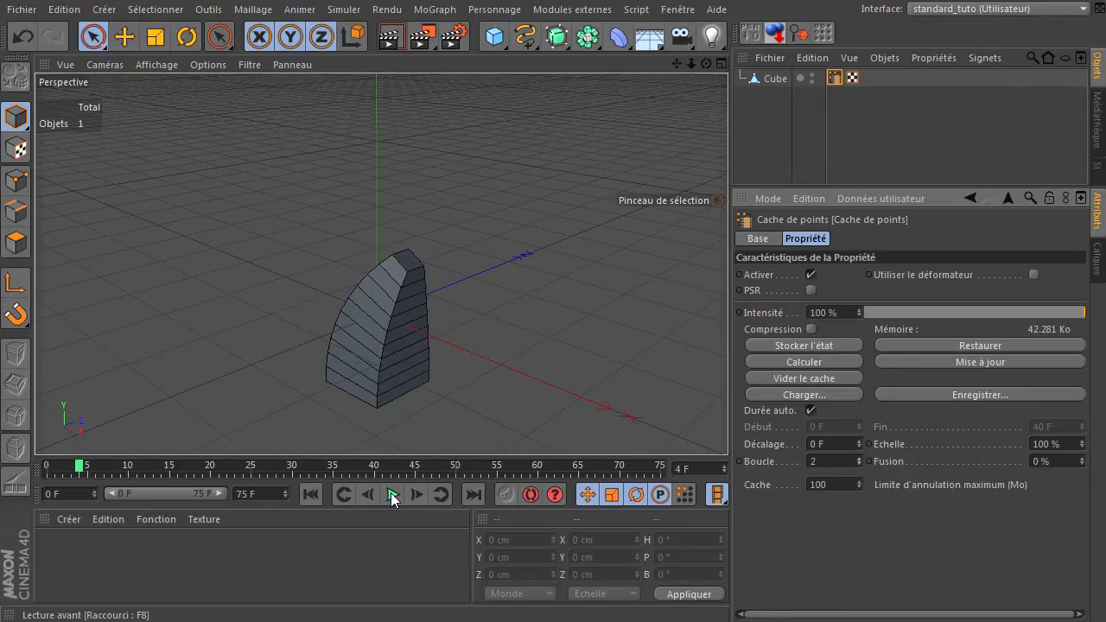
{"action": "left_click", "coordinate": [391, 494]}
Return to the first frame and extend the project's end frame to 250 F
{"action": "left_click", "coordinate": [306, 497]}
{"action": "left_click_drag", "start_coordinate": [271, 494], "coordinate": [226, 494]}
{"action": "type", "text": "250"}
{"action": "key", "text": "Return"}
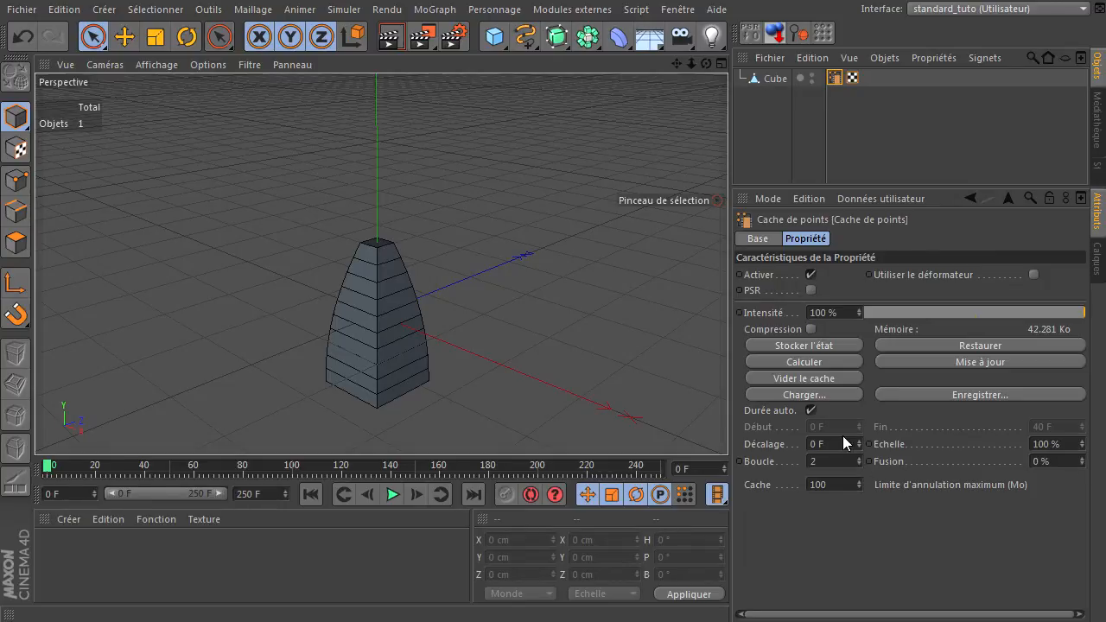
Set the point cache's Boucle back to 1, play the animation and return to the first frame
{"action": "left_click", "coordinate": [833, 464]}
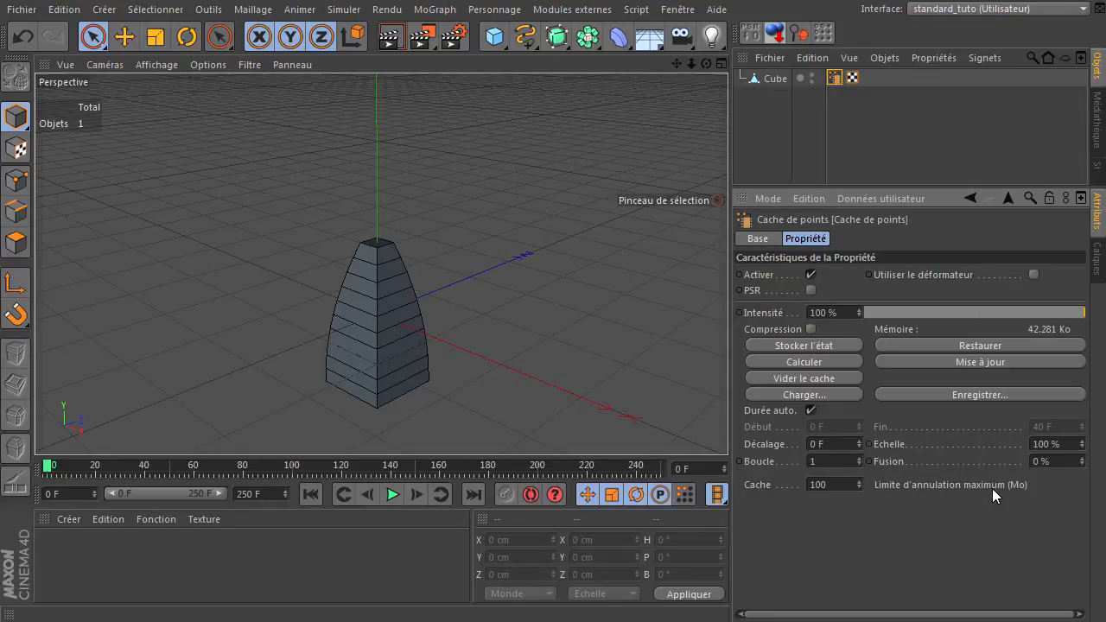
{"action": "left_click", "coordinate": [938, 539]}
{"action": "left_click", "coordinate": [390, 496]}
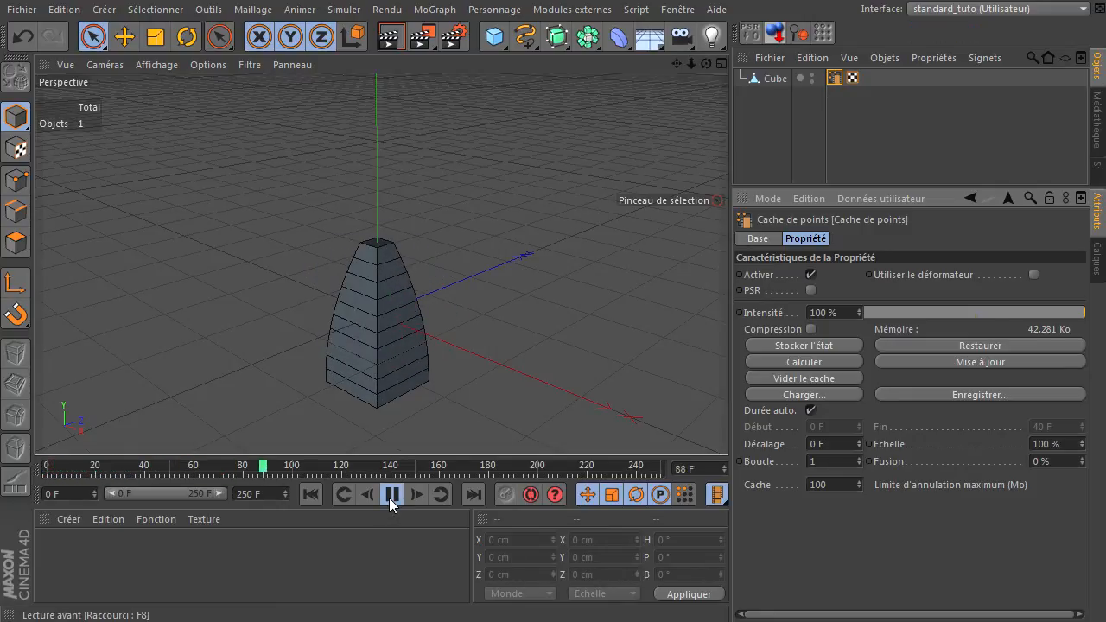
{"action": "left_click", "coordinate": [390, 499]}
{"action": "left_click", "coordinate": [316, 501]}
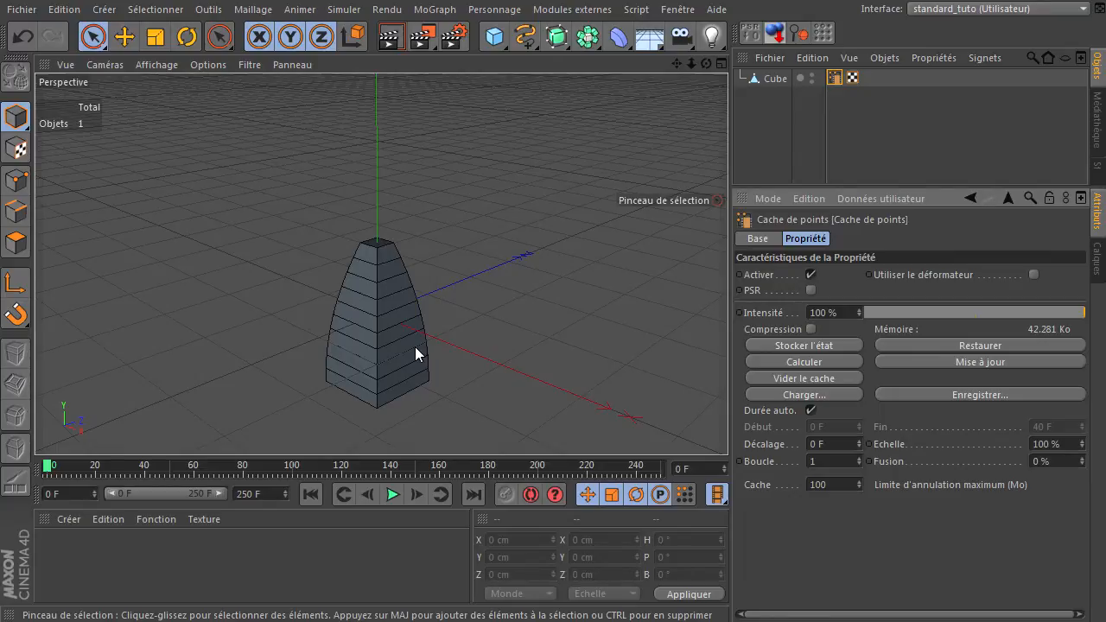
Delete the cached cube from the scene and undo the deletion
{"action": "left_click", "coordinate": [771, 78]}
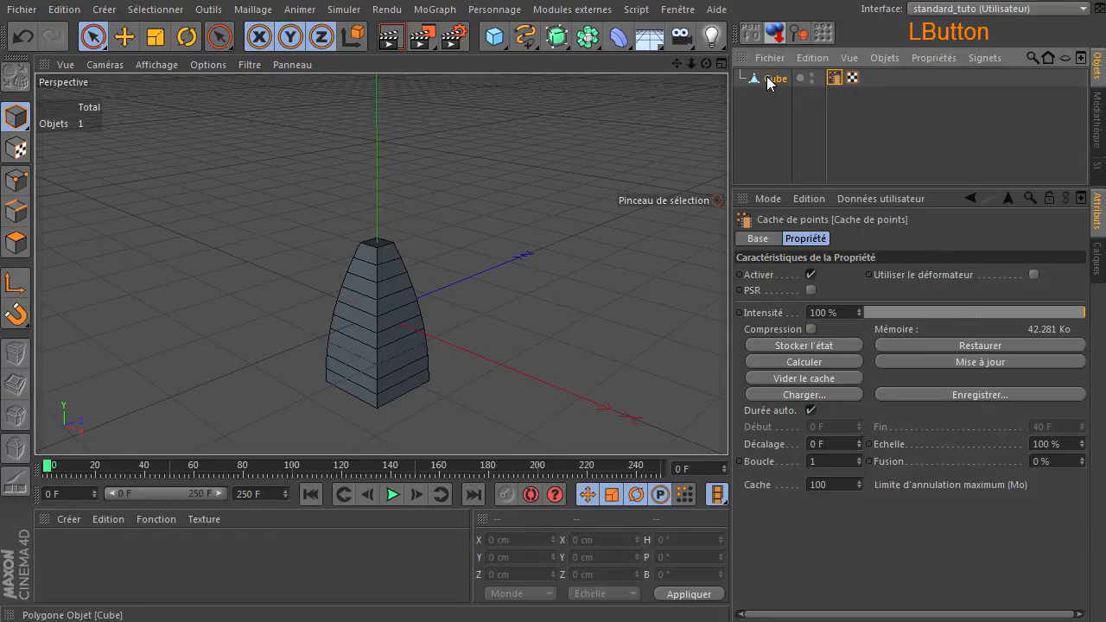
{"action": "key", "text": "Delete"}
{"action": "left_click", "coordinate": [794, 141]}
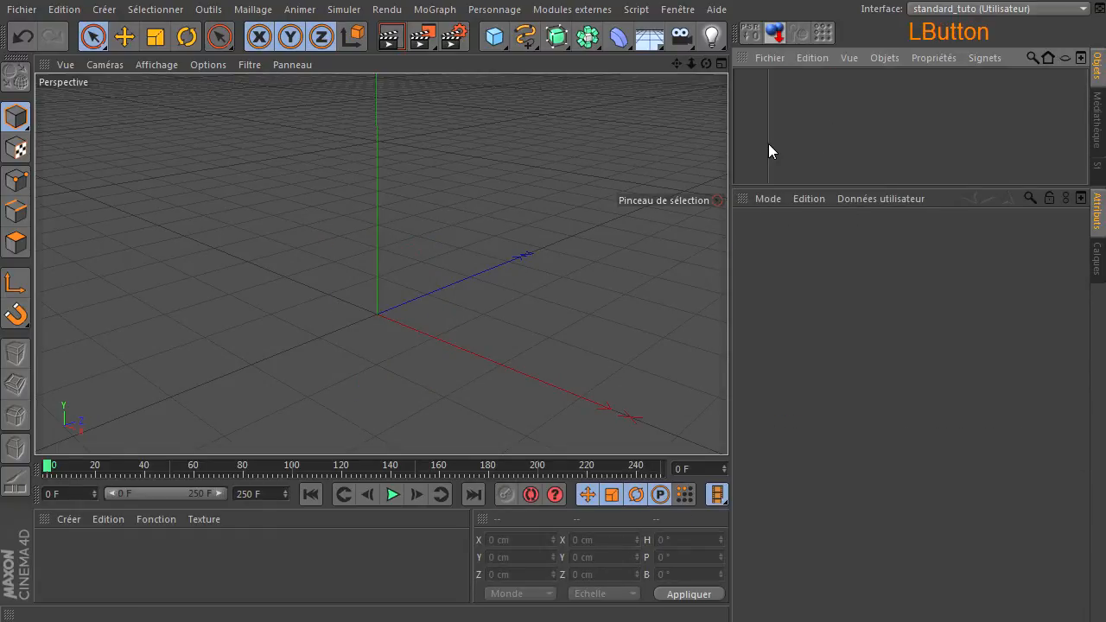
{"action": "left_click", "coordinate": [865, 136]}
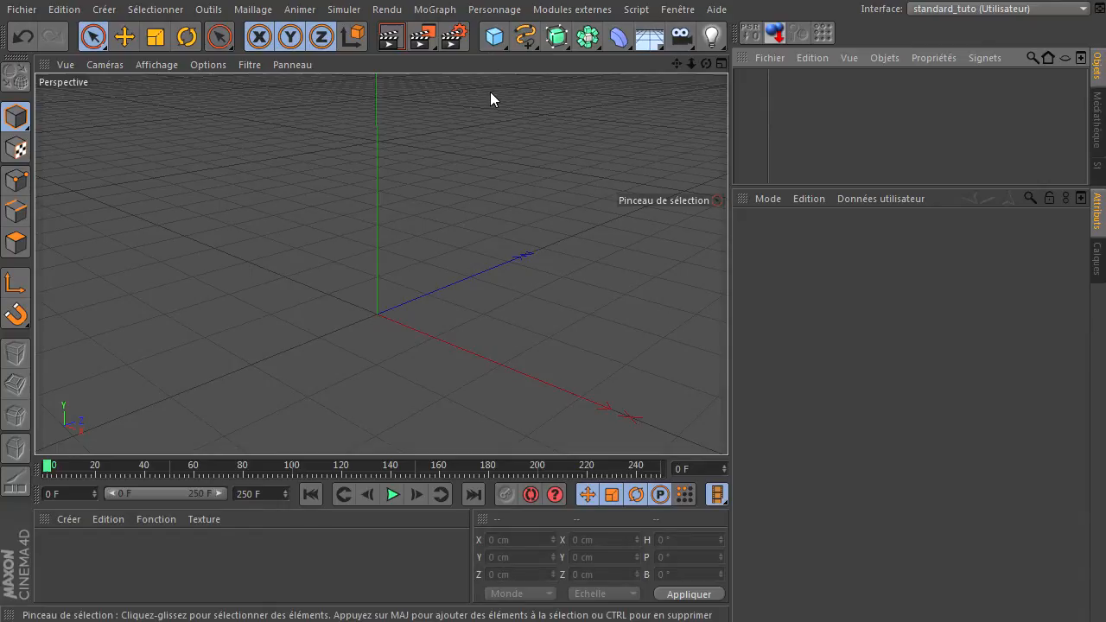
{"action": "left_click", "coordinate": [17, 41]}
{"action": "left_click", "coordinate": [792, 160]}
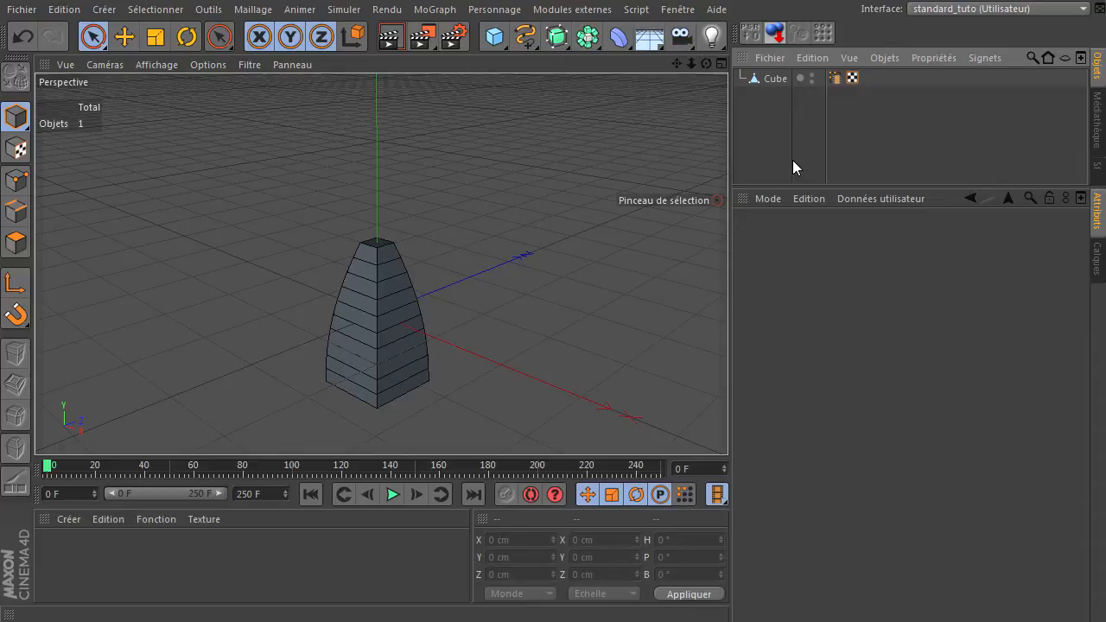
Duplicate the cube and delete the Cache de points tag from the copy
{"action": "left_click", "coordinate": [771, 81]}
{"action": "left_click_drag", "start_coordinate": [775, 82], "coordinate": [785, 115], "text": "ctrl"}
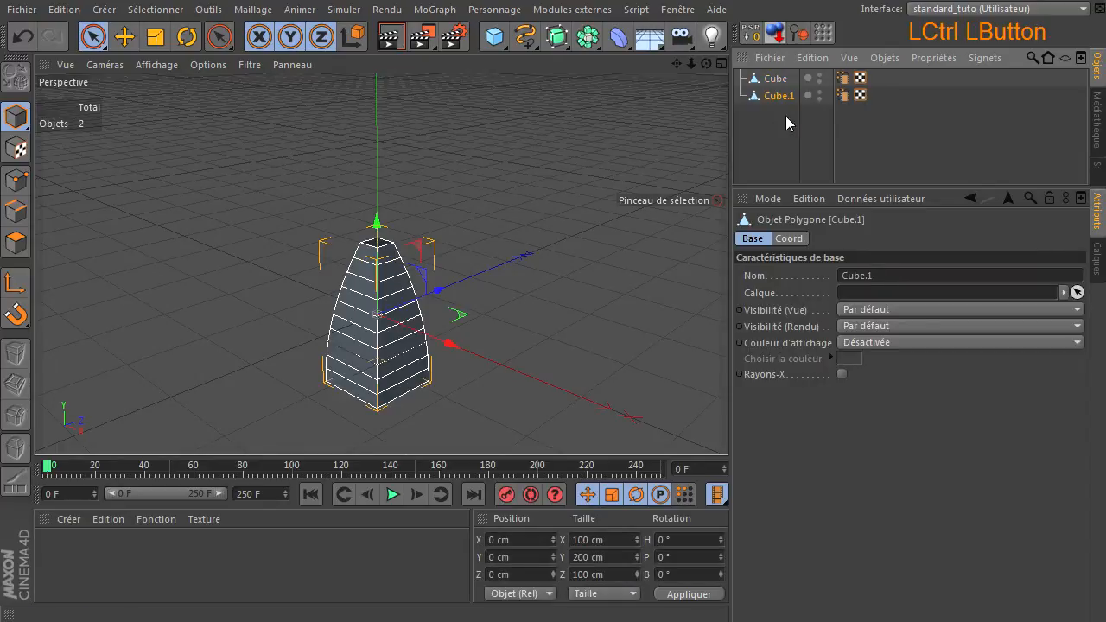
{"action": "left_click", "coordinate": [843, 95]}
{"action": "key", "text": "Delete"}
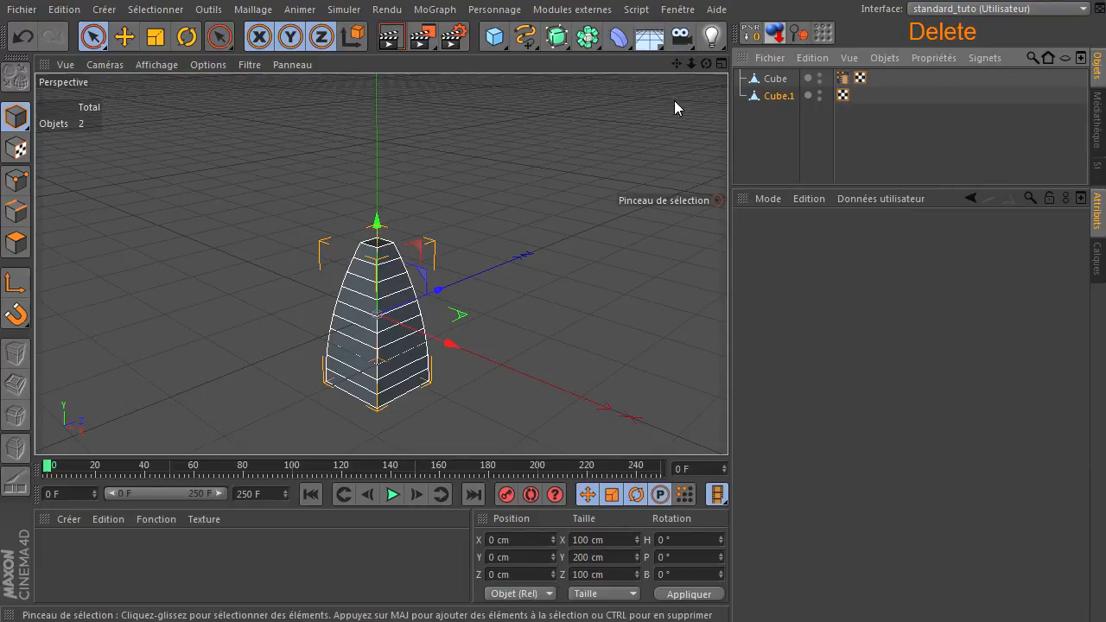
Move the duplicate cube about 230 cm along the Z axis, away from the original
{"action": "left_click_drag", "start_coordinate": [440, 295], "coordinate": [535, 250]}
{"action": "left_click", "coordinate": [771, 80]}
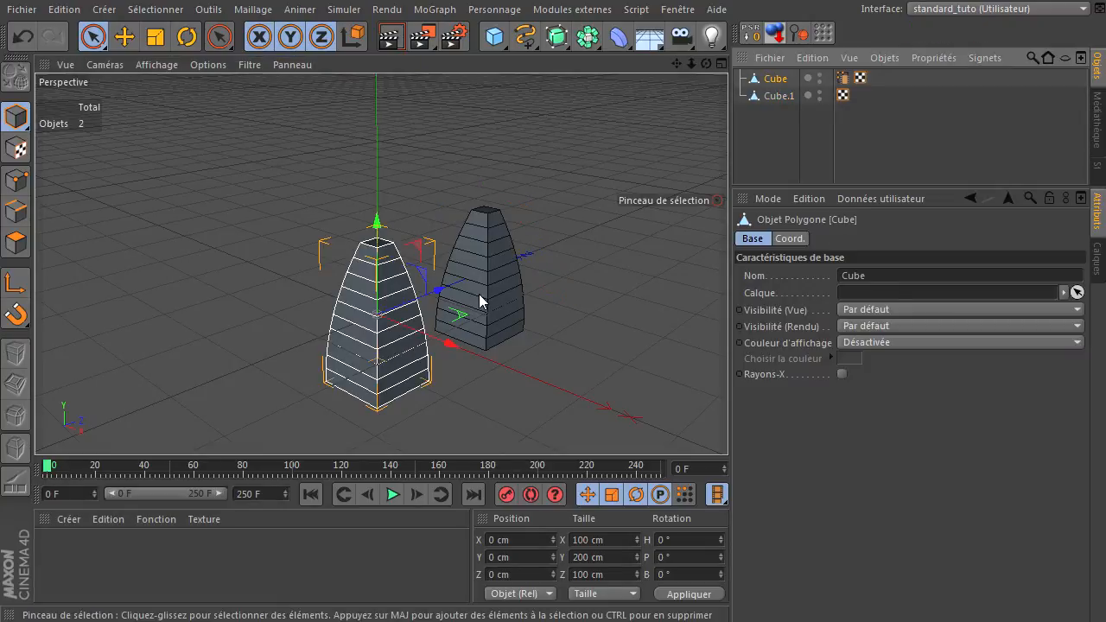
{"action": "left_click", "coordinate": [782, 95]}
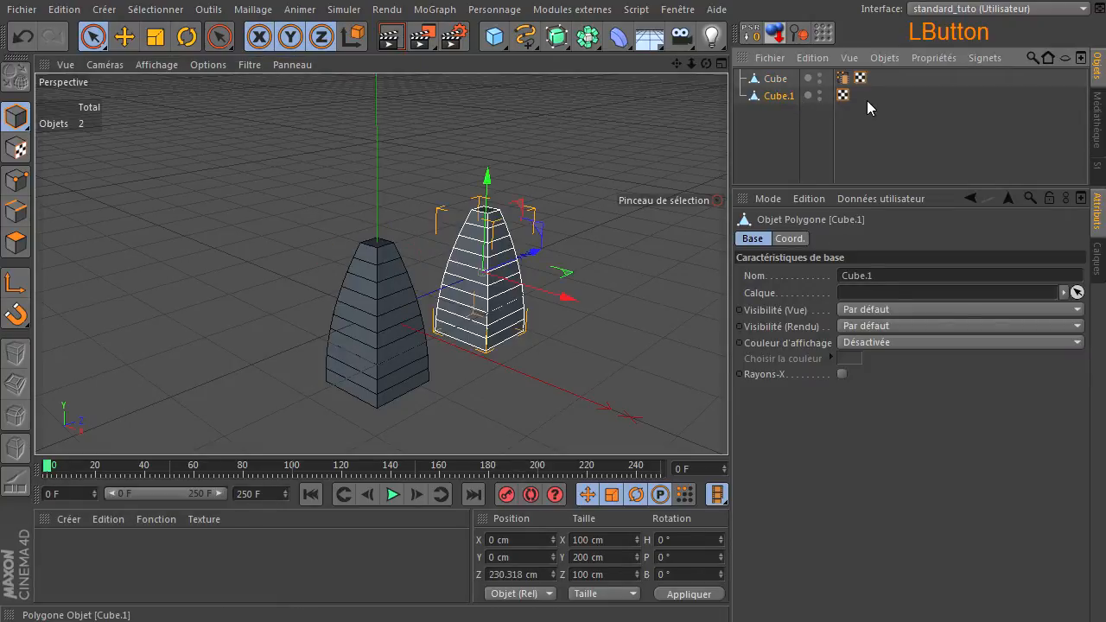
Play the animation to compare the cached cube with the untagged copy, and return to the first frame
{"action": "left_click", "coordinate": [316, 495]}
{"action": "left_click", "coordinate": [392, 495]}
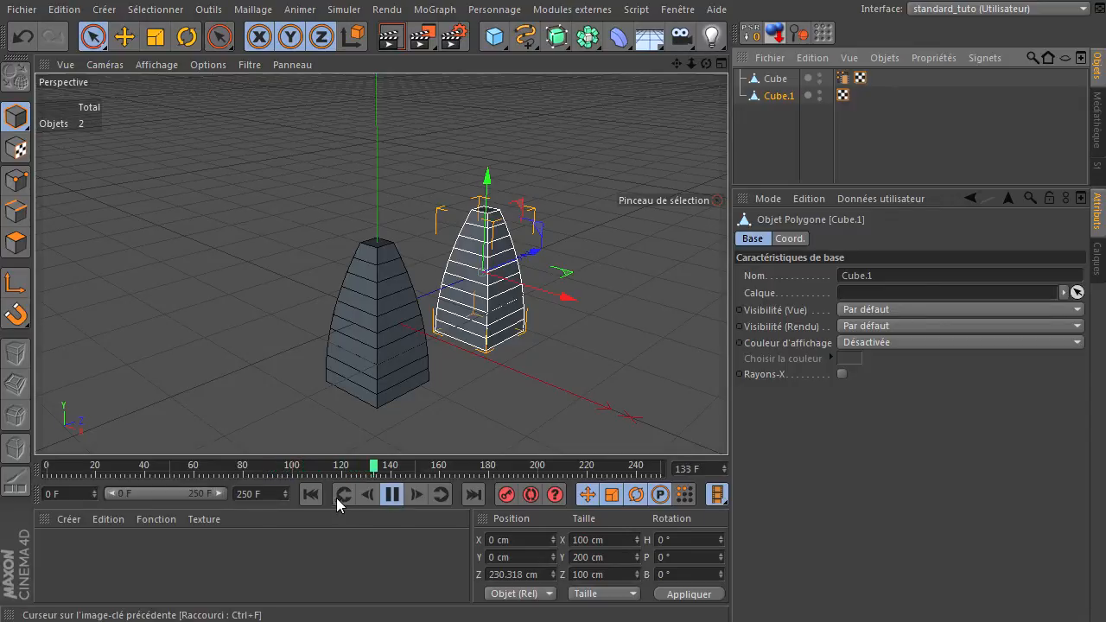
{"action": "left_click", "coordinate": [313, 493]}
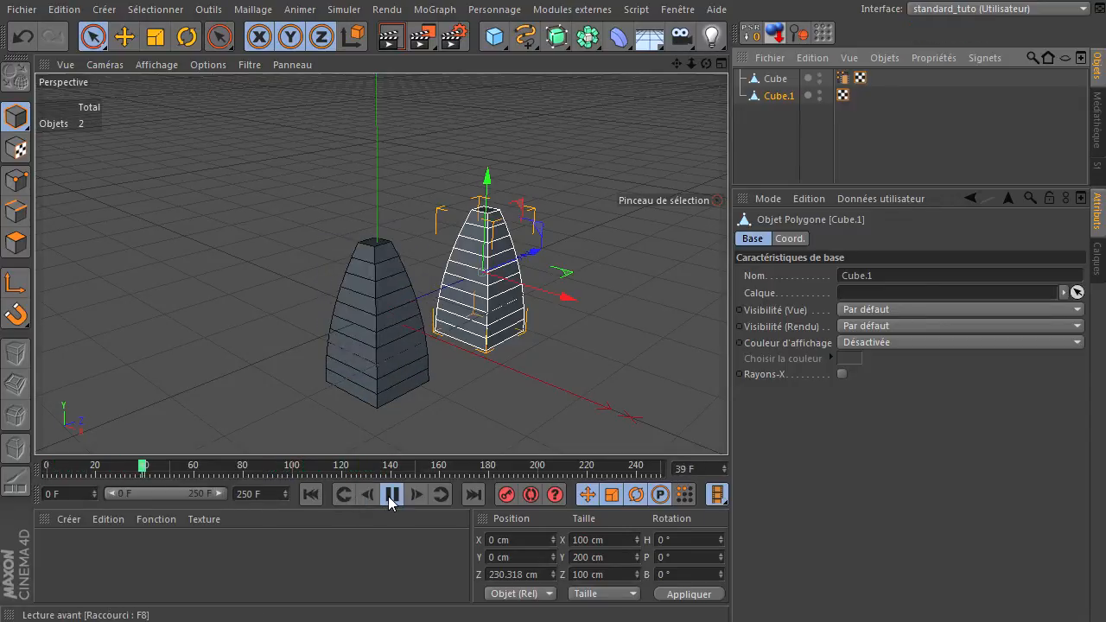
{"action": "left_click", "coordinate": [391, 495]}
{"action": "left_click", "coordinate": [309, 494]}
Copy the original cube's Cache de points tag onto the duplicate, Cube.1
{"action": "left_click", "coordinate": [840, 77]}
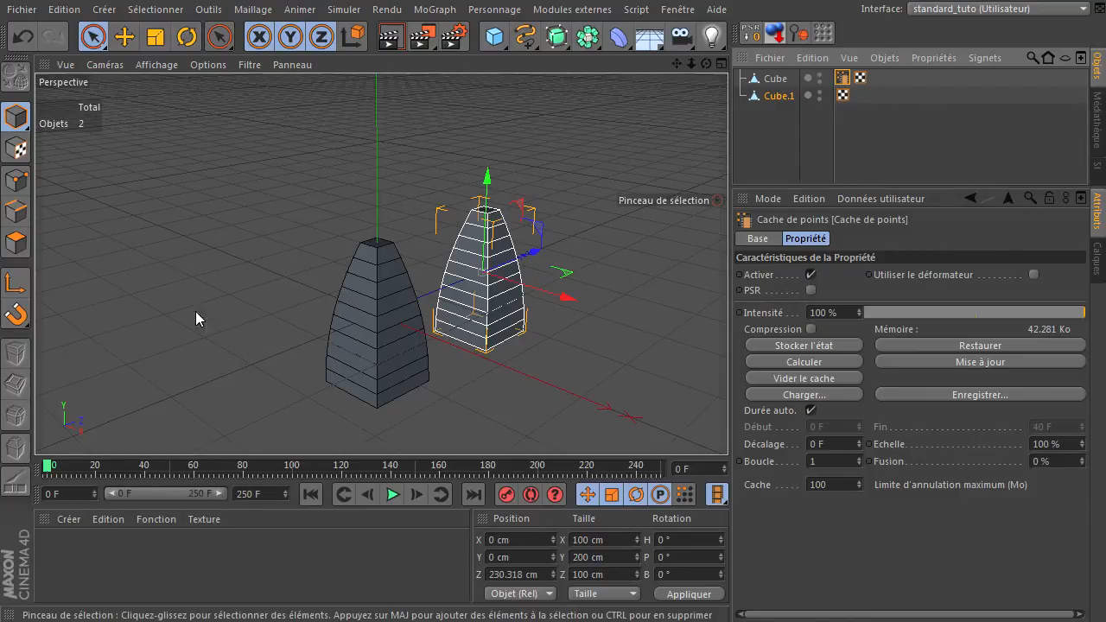
{"action": "left_click", "coordinate": [399, 352]}
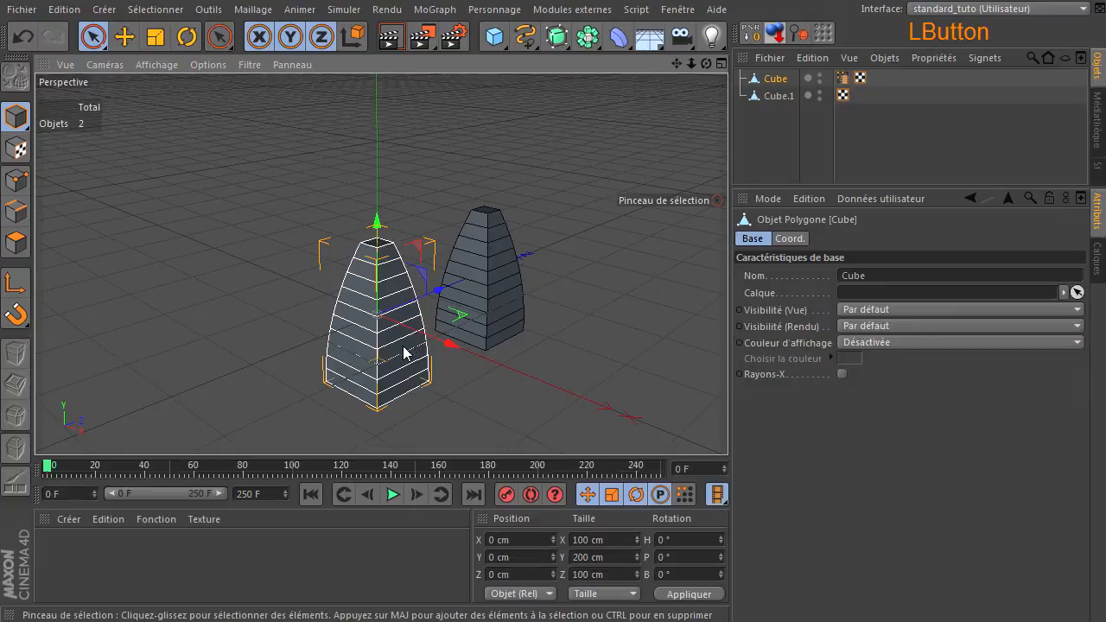
{"action": "left_click", "coordinate": [477, 281]}
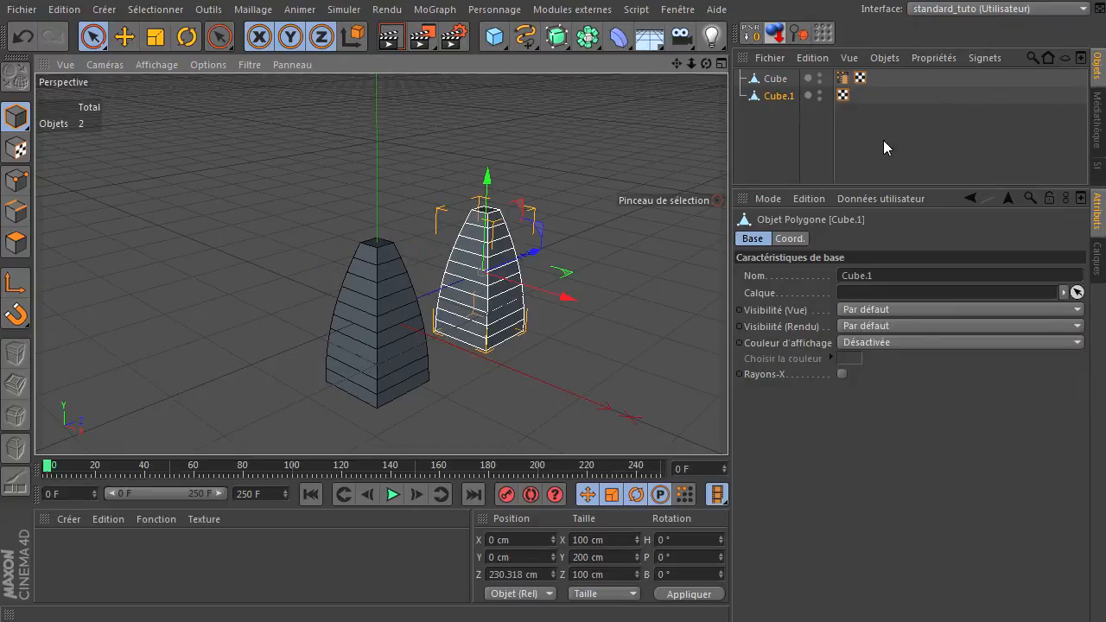
{"action": "left_click", "coordinate": [841, 79]}
{"action": "left_click_drag", "start_coordinate": [838, 80], "coordinate": [839, 96]}
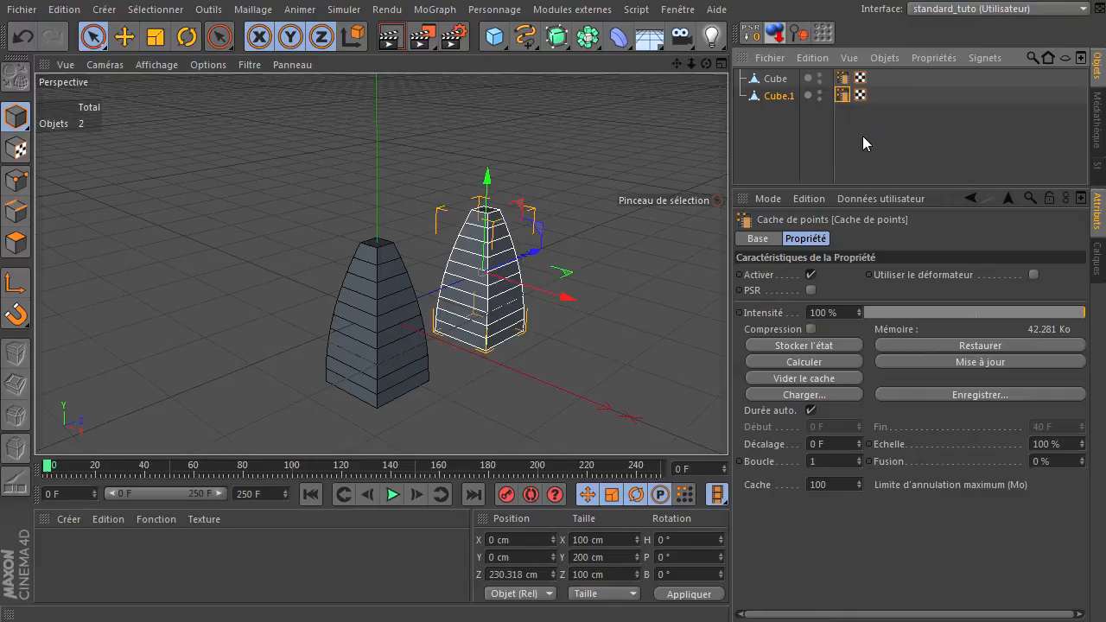
Play the animation to compare both cached cubes, and inspect the Cache de points tag on the original Cube
{"action": "left_click", "coordinate": [394, 498]}
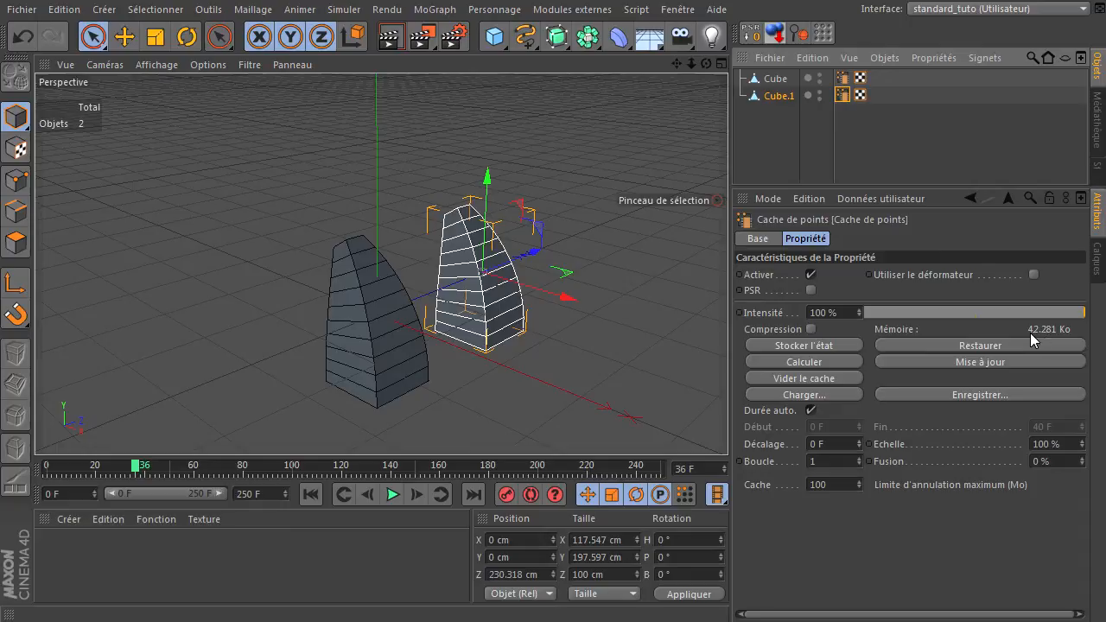
{"action": "left_click", "coordinate": [845, 80]}
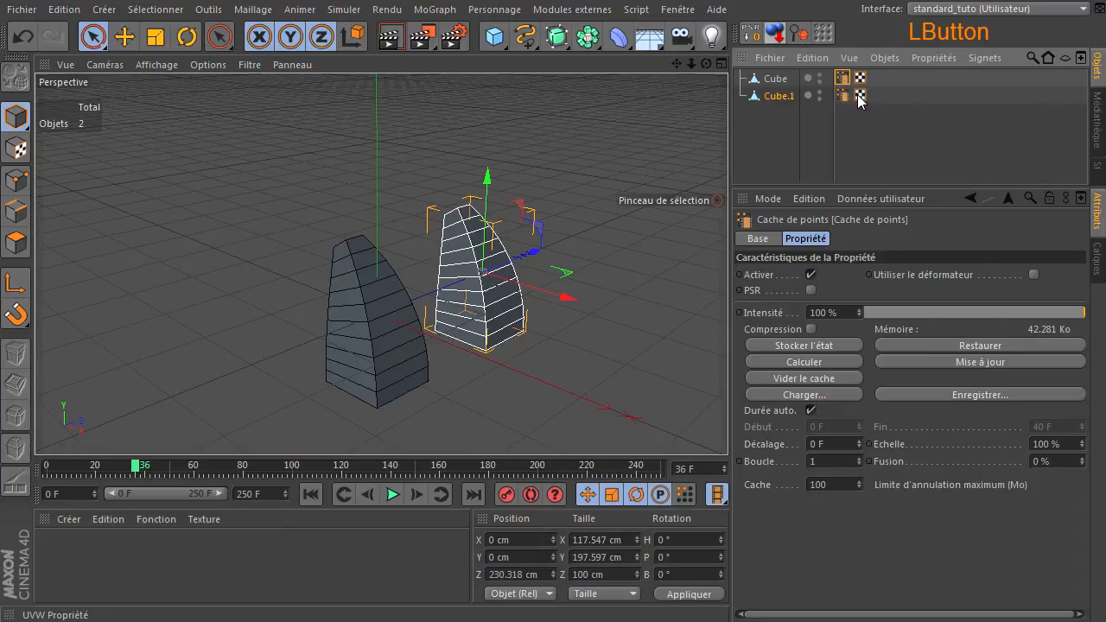
Remove the Cache de points tag from Cube.1, return to the first frame, and delete Cube.1
{"action": "left_click", "coordinate": [840, 96]}
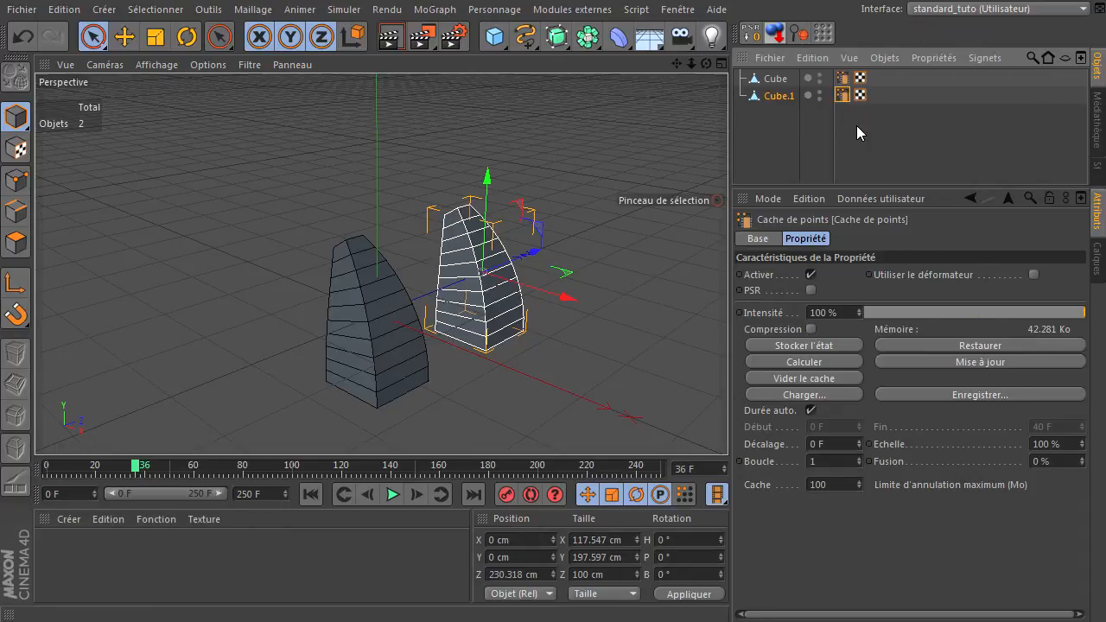
{"action": "key", "text": "Delete"}
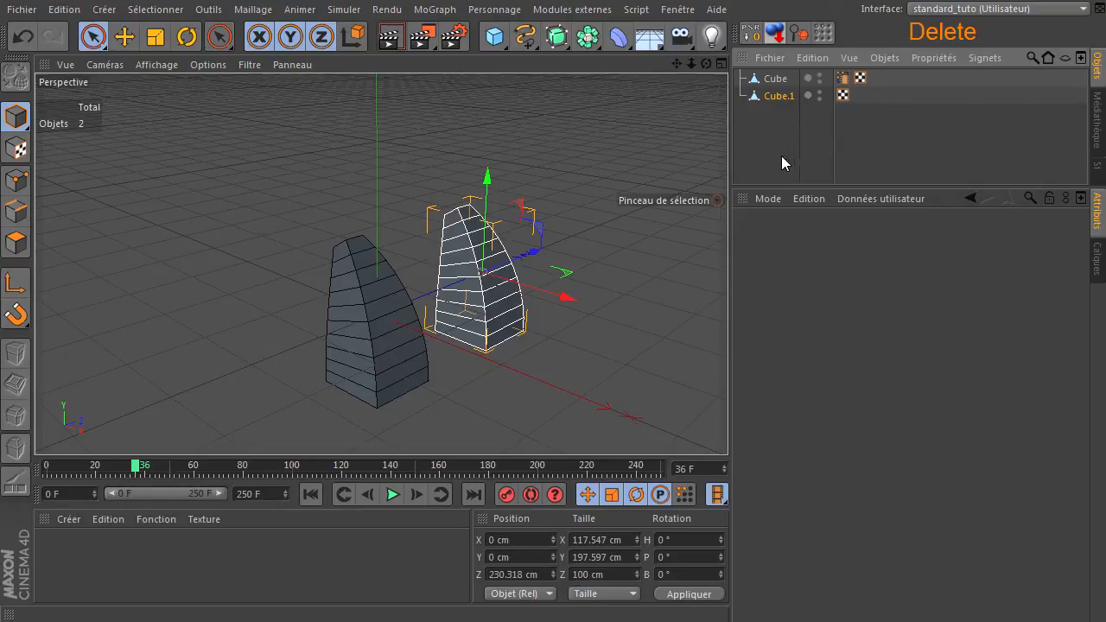
{"action": "left_click", "coordinate": [310, 494]}
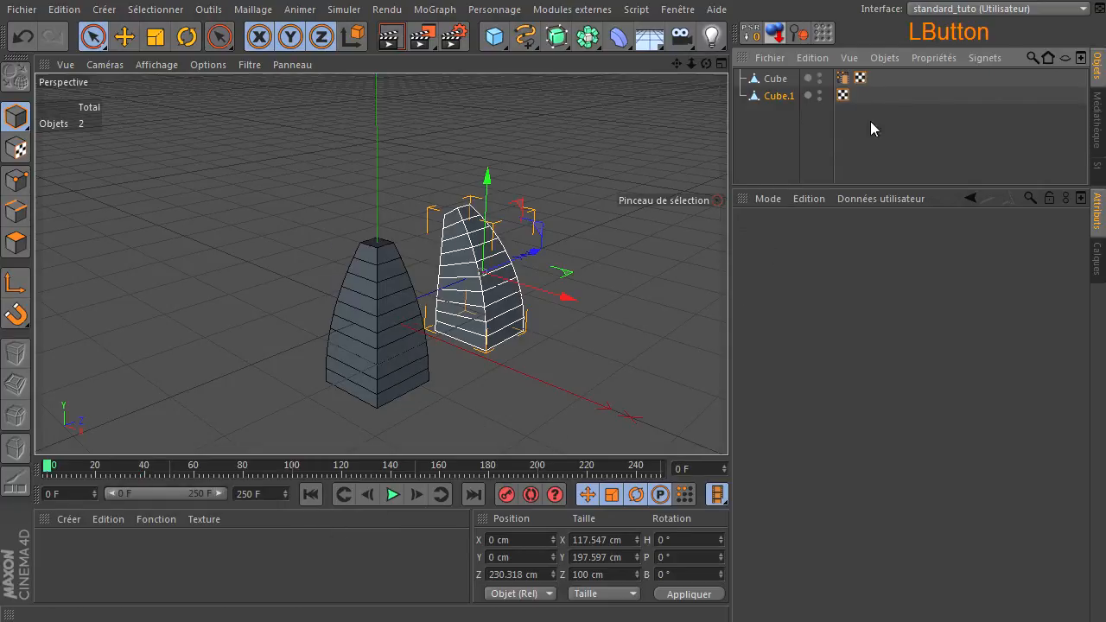
{"action": "left_click", "coordinate": [779, 98]}
{"action": "key", "text": "Delete"}
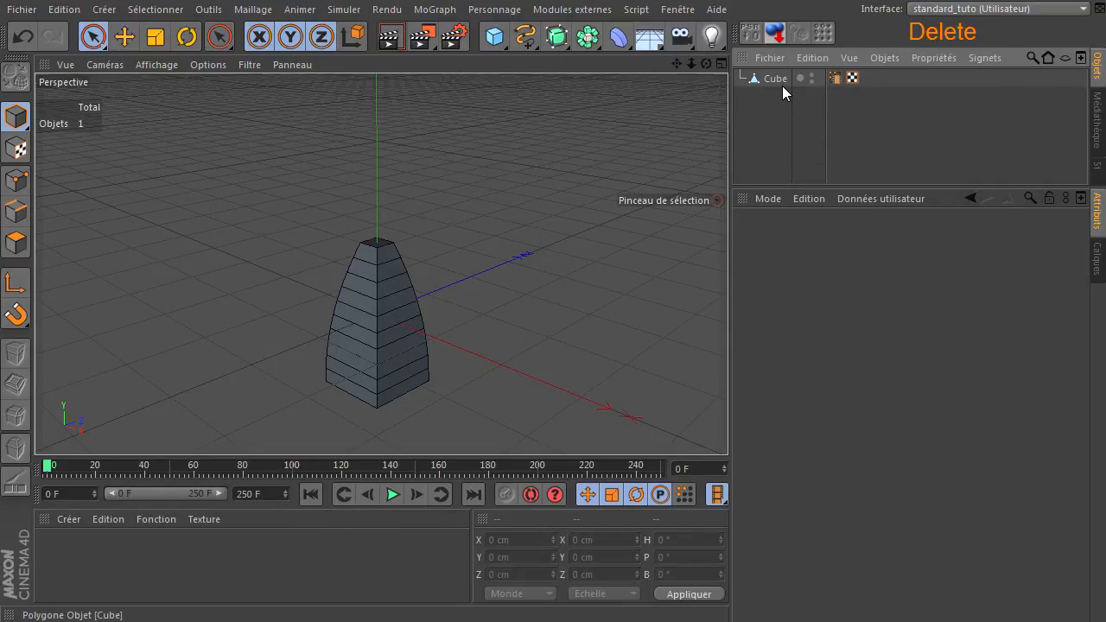
Duplicate the original Cube and delete the Cache de points tag from the copy
{"action": "left_click", "coordinate": [777, 81]}
{"action": "left_click_drag", "start_coordinate": [782, 84], "coordinate": [776, 97], "text": "ctrl"}
{"action": "left_click", "coordinate": [843, 96]}
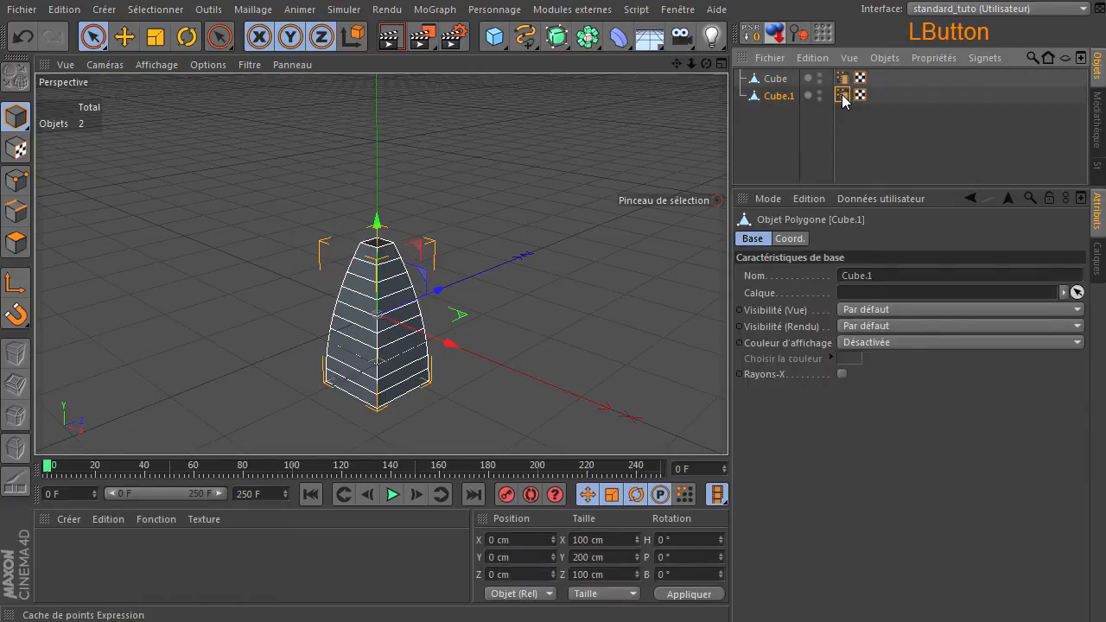
{"action": "key", "text": "Delete"}
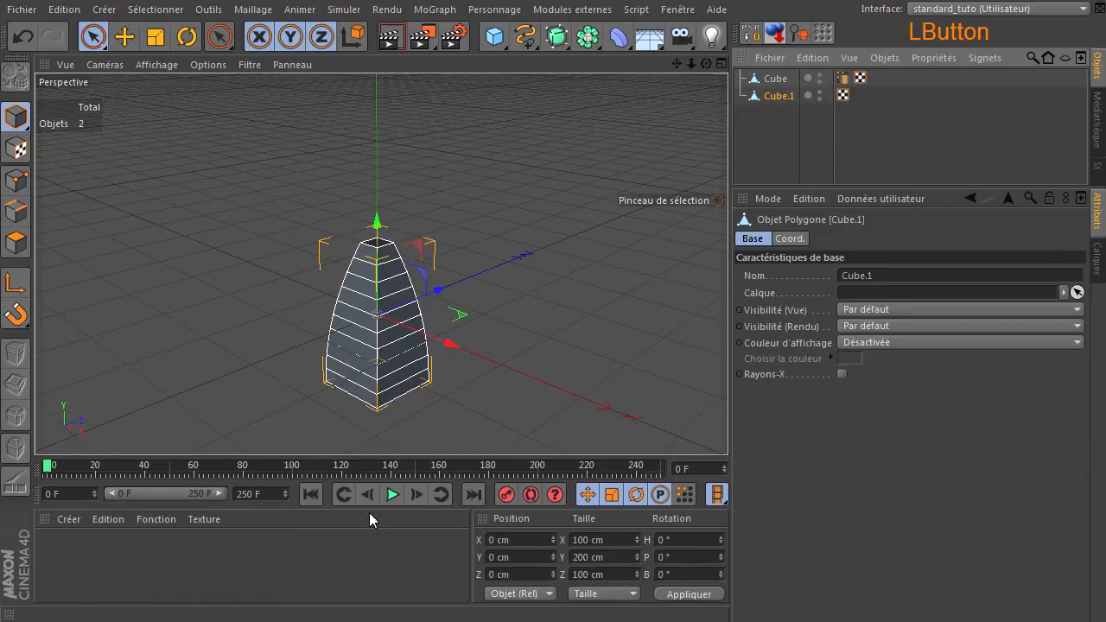
Line up three untagged copies along the Z axis, the first about 247 cm away, and put the original Cube first in the object list
{"action": "left_click_drag", "start_coordinate": [440, 295], "coordinate": [683, 196]}
{"action": "left_click_drag", "start_coordinate": [676, 63], "coordinate": [564, 54]}
{"action": "left_click", "coordinate": [781, 156]}
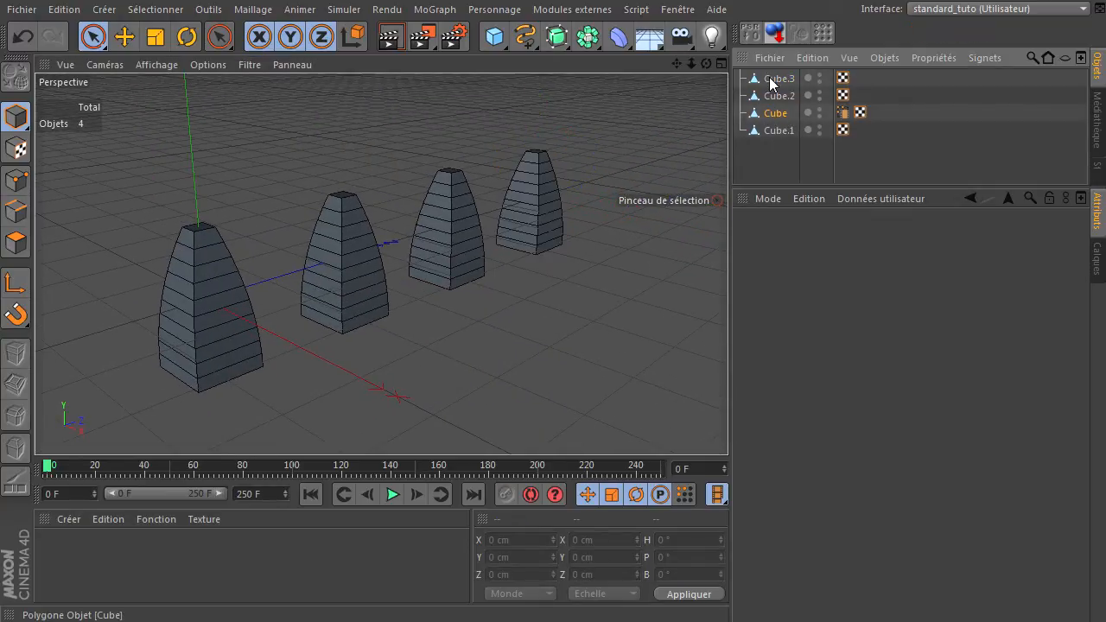
{"action": "left_click_drag", "start_coordinate": [773, 81], "coordinate": [775, 78]}
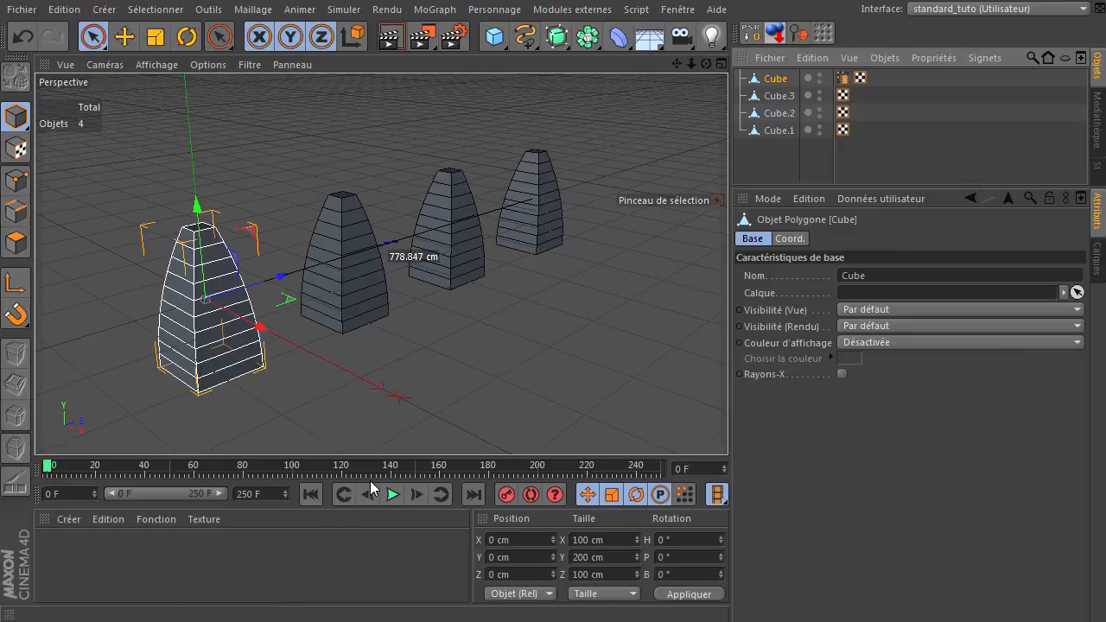
Play the animation to compare the original cube with the three untagged copies, and return to the first frame
{"action": "left_click", "coordinate": [391, 494]}
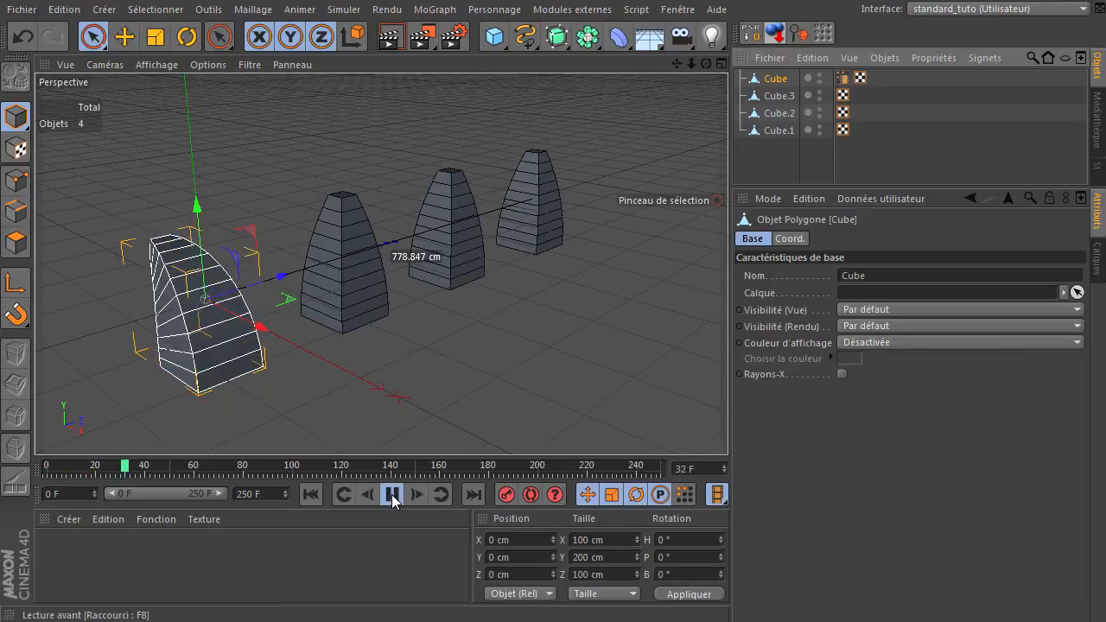
{"action": "left_click", "coordinate": [391, 494]}
{"action": "left_click", "coordinate": [311, 494]}
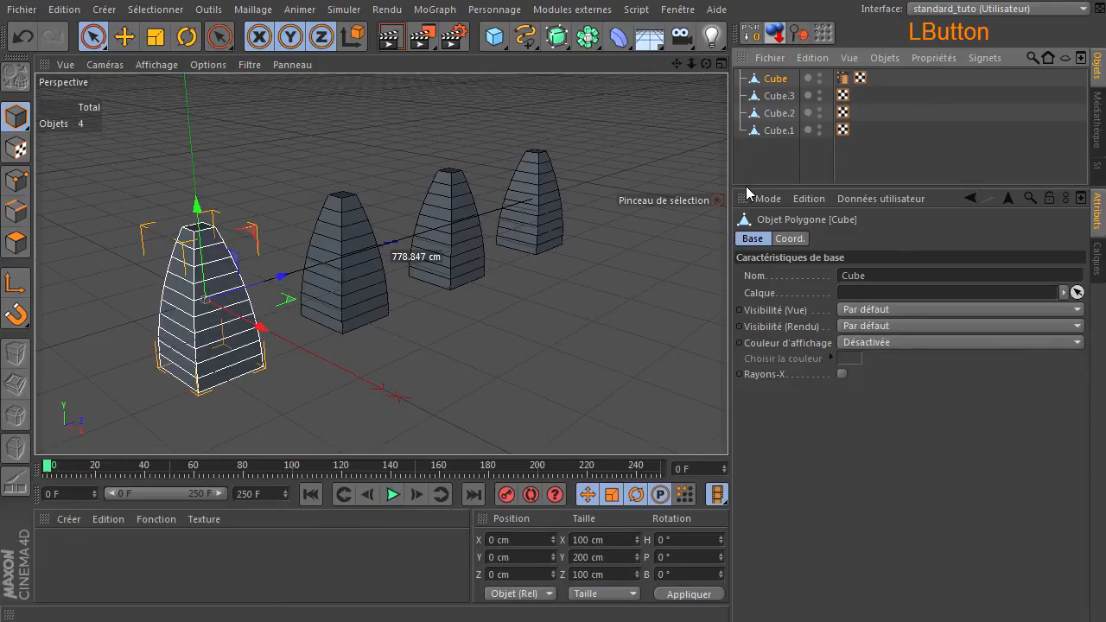
Add a Cache de points deformer object to the scene and enlarge the object list area
{"action": "left_click", "coordinate": [766, 163]}
{"action": "left_click", "coordinate": [494, 10]}
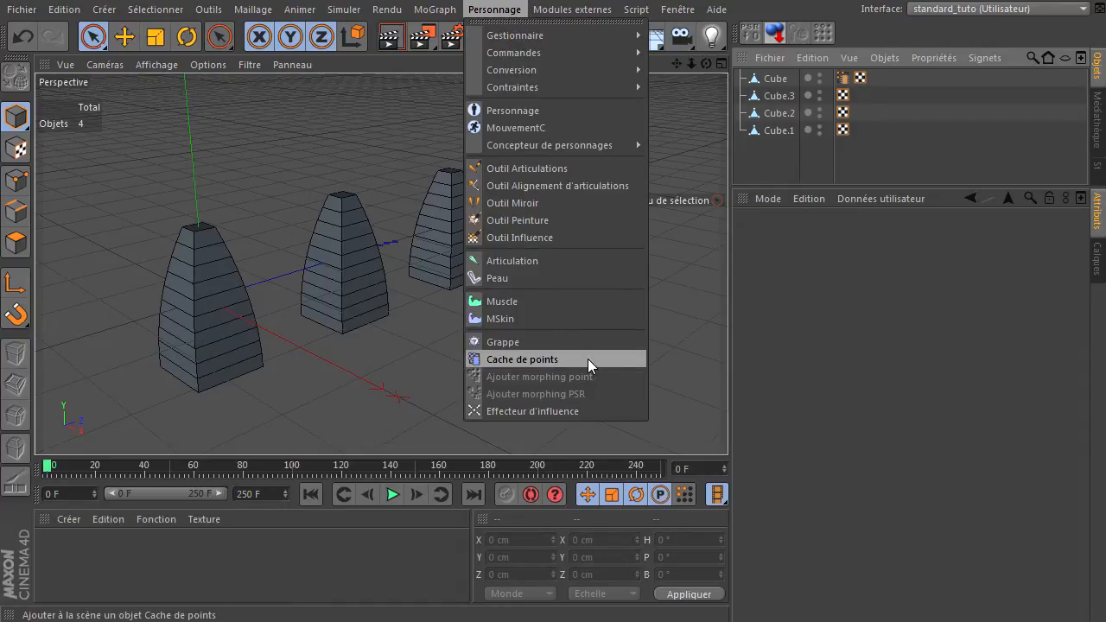
{"action": "left_click", "coordinate": [503, 359]}
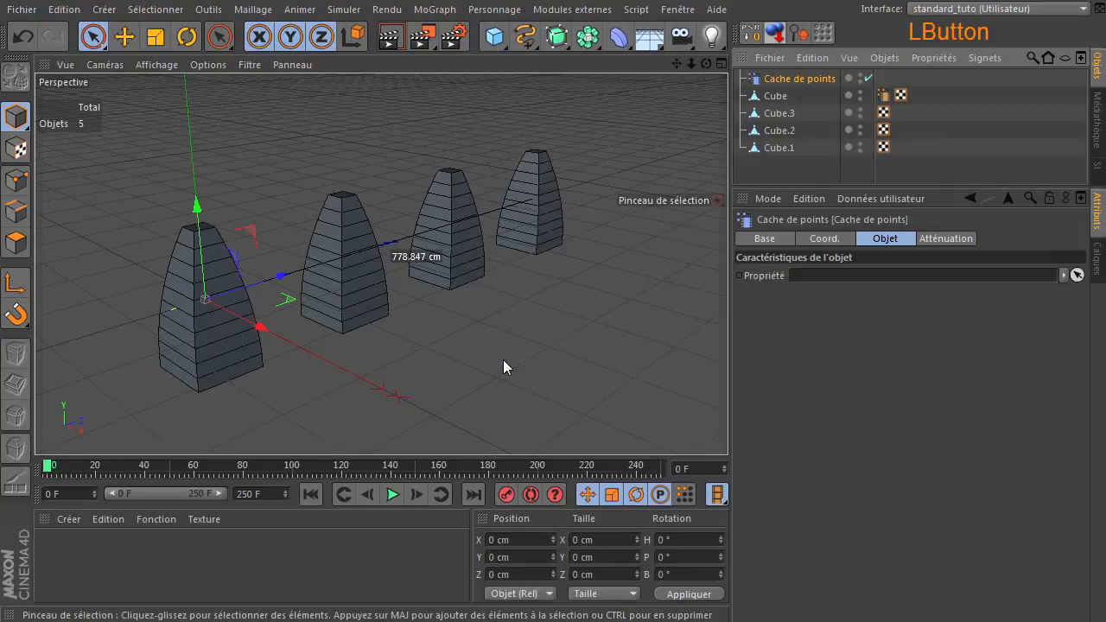
{"action": "left_click", "coordinate": [767, 81]}
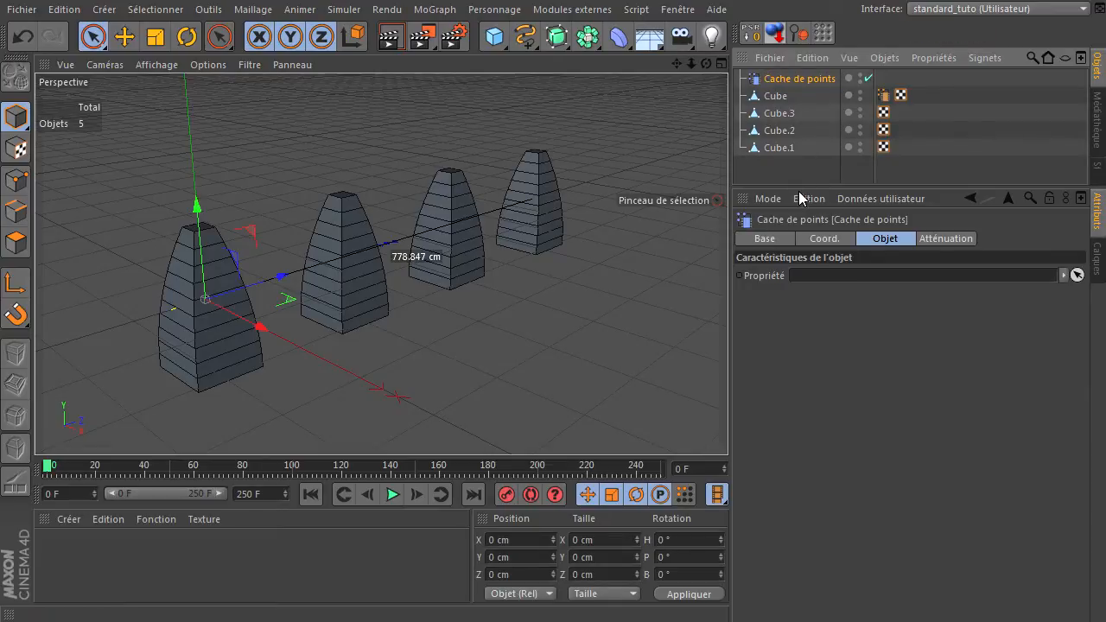
{"action": "left_click_drag", "start_coordinate": [800, 188], "coordinate": [802, 245]}
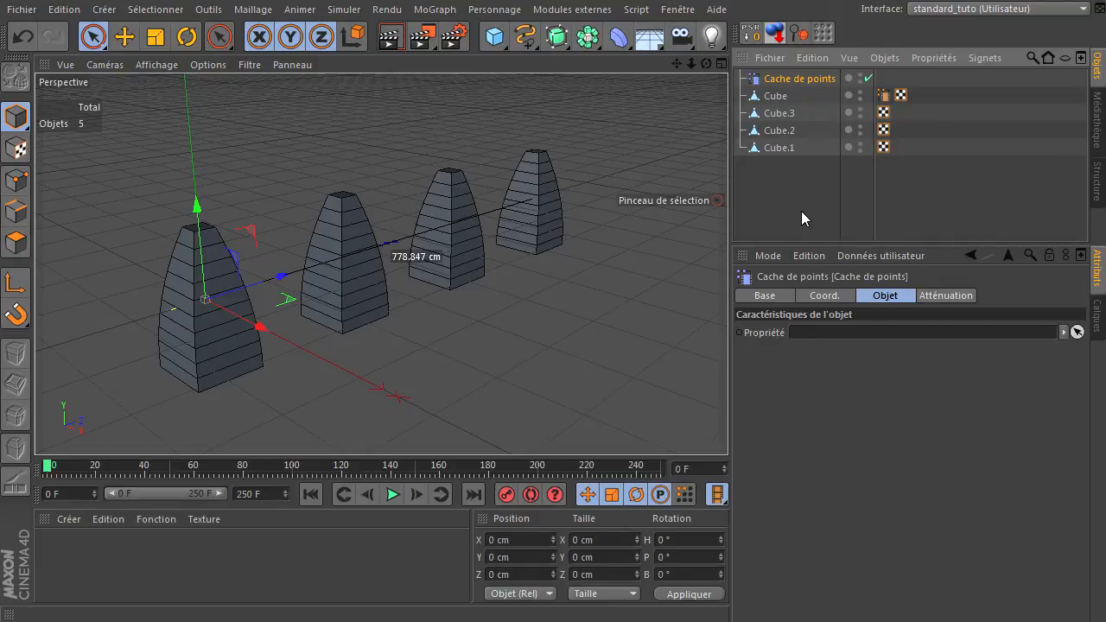
{"action": "left_click", "coordinate": [801, 211]}
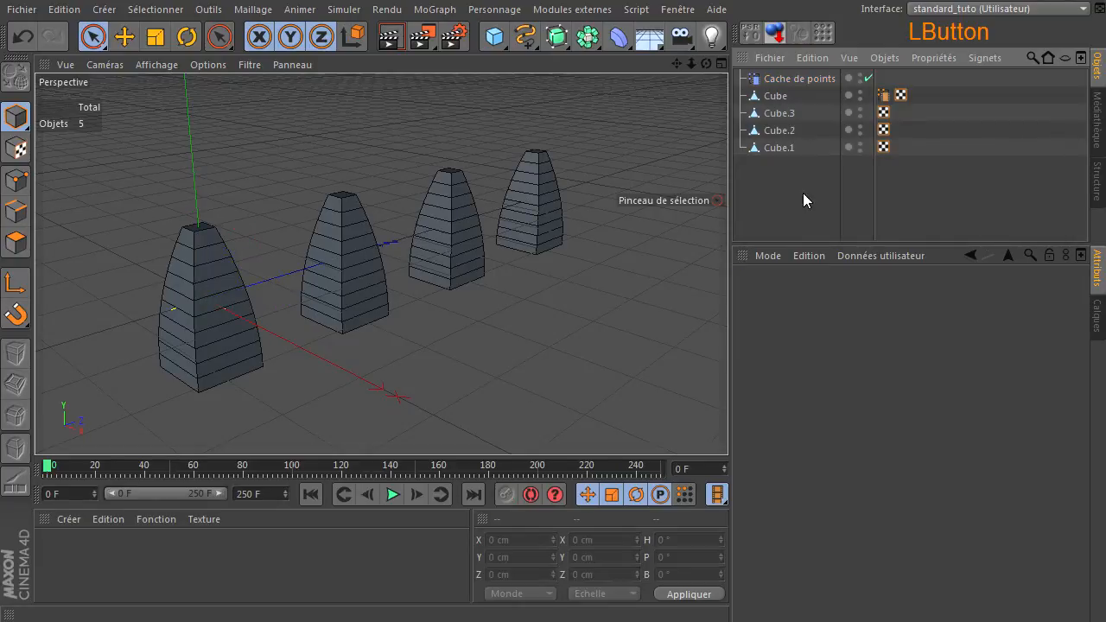
Reorder the copies below Cube in the object list as Cube.1, Cube.2, Cube.3
{"action": "left_click", "coordinate": [334, 246]}
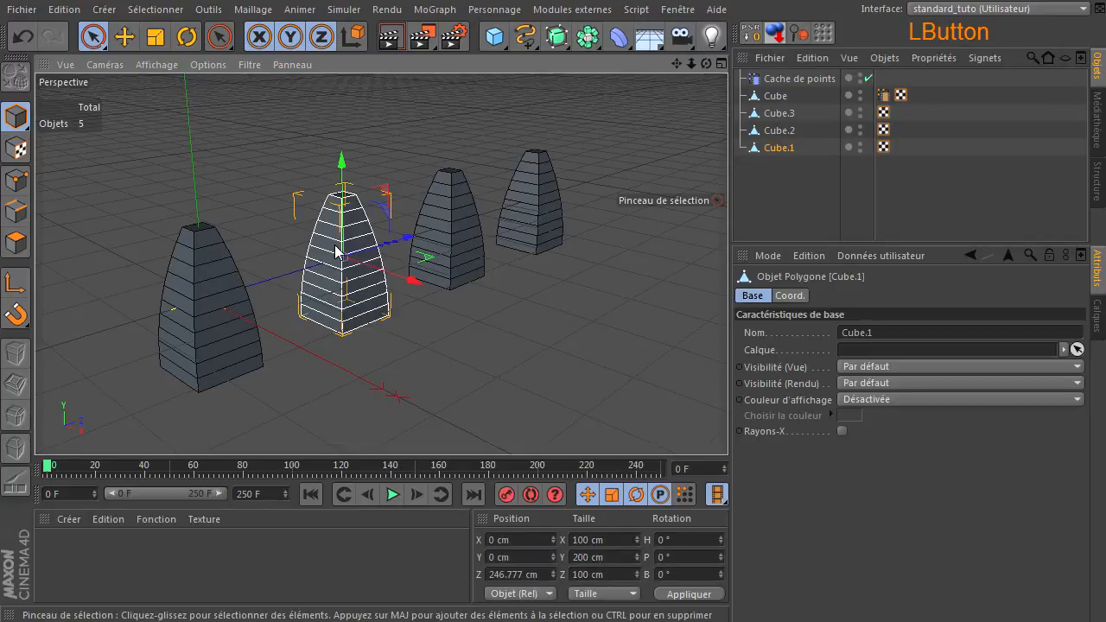
{"action": "left_click", "coordinate": [778, 150]}
{"action": "left_click", "coordinate": [771, 141]}
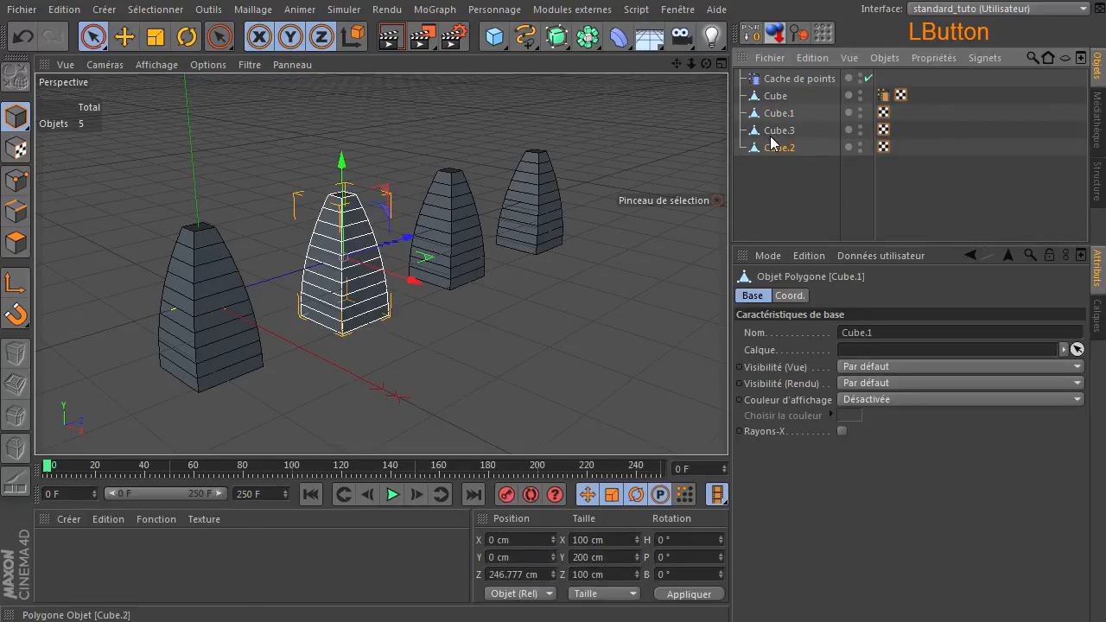
{"action": "left_click_drag", "start_coordinate": [773, 124], "coordinate": [773, 123]}
{"action": "left_click", "coordinate": [771, 149]}
{"action": "left_click", "coordinate": [774, 174]}
{"action": "left_click", "coordinate": [786, 117]}
Make the Cache de points deformer a child of Cube.1, and play the animation from the first frame to test it
{"action": "left_click", "coordinate": [785, 80]}
{"action": "left_click_drag", "start_coordinate": [782, 78], "coordinate": [791, 115]}
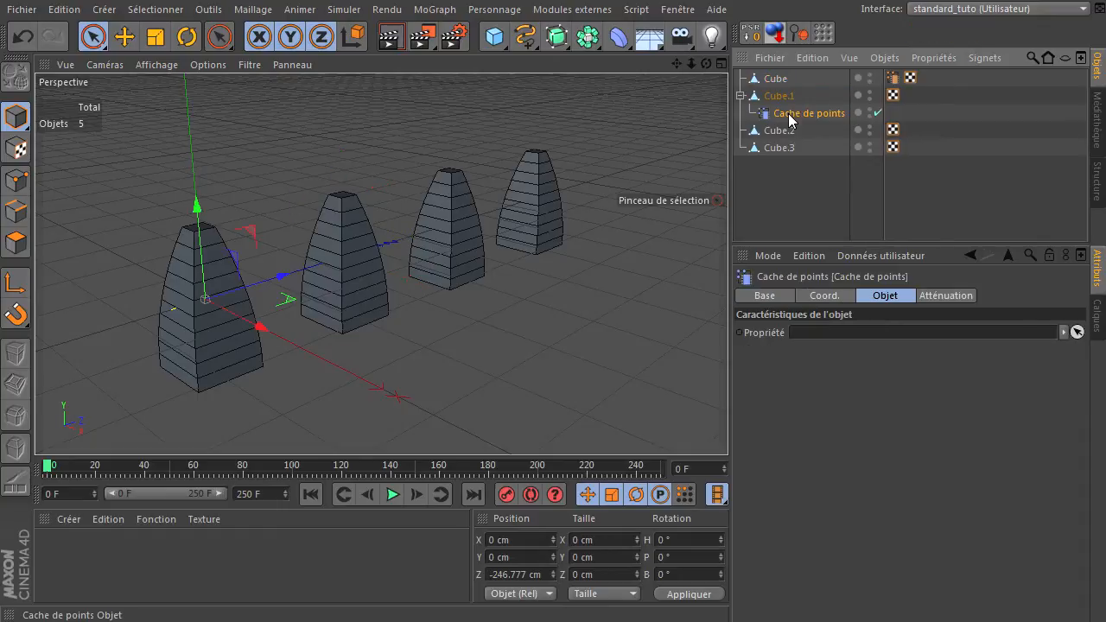
{"action": "left_click", "coordinate": [391, 494]}
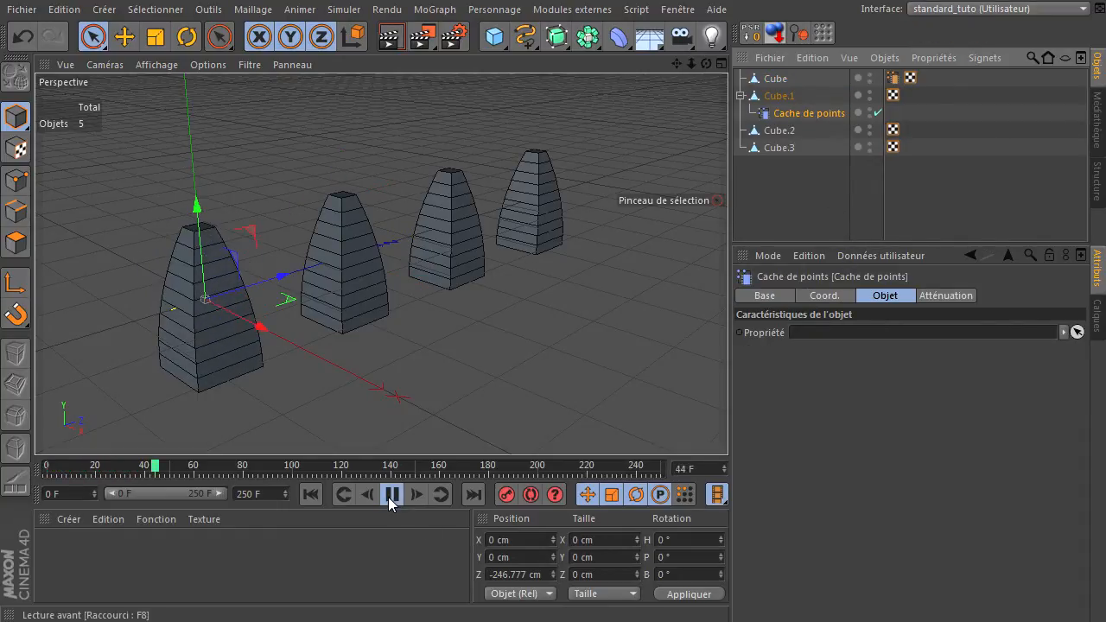
{"action": "left_click", "coordinate": [391, 494]}
{"action": "left_click", "coordinate": [311, 494]}
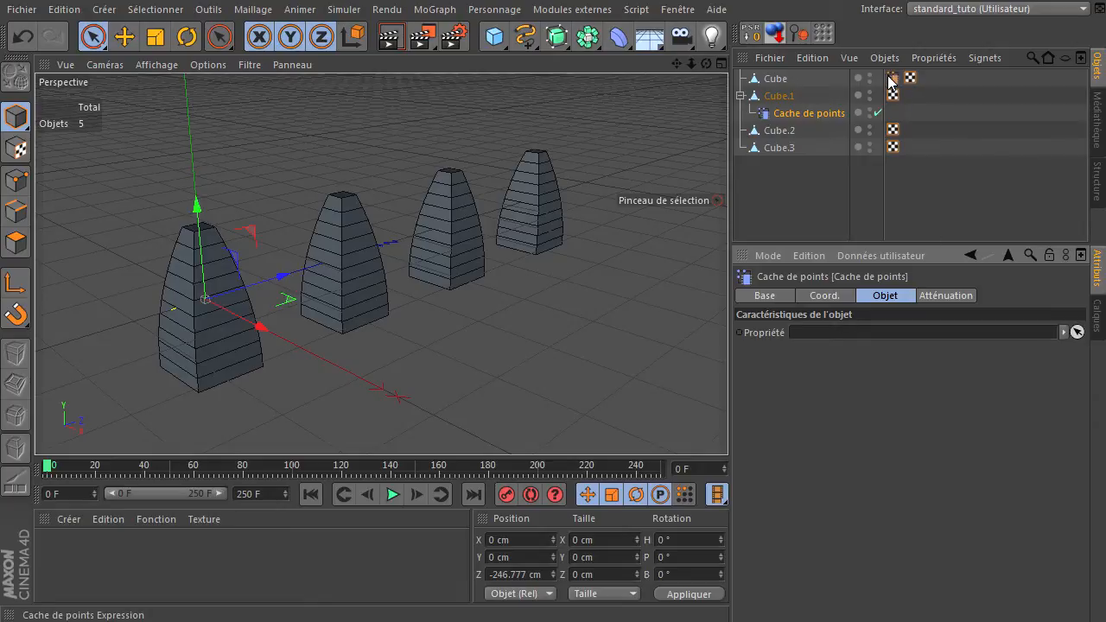
Link Cube's Cache de points tag to the deformer's Propriété, and play the animation to compare Cube with Cube.1
{"action": "left_click_drag", "start_coordinate": [893, 82], "coordinate": [875, 335]}
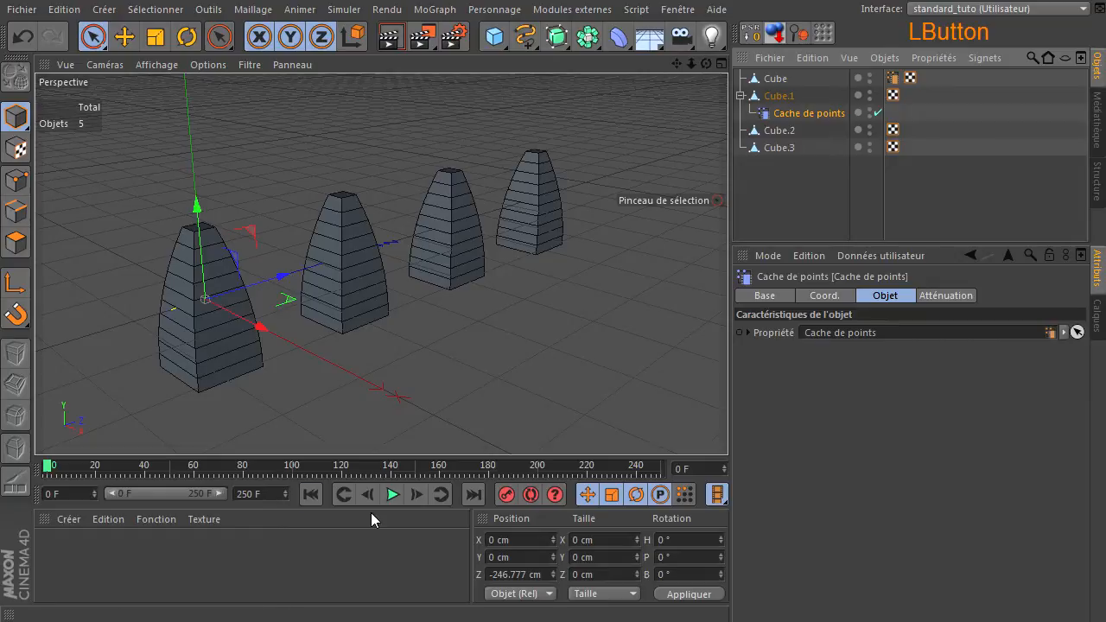
{"action": "left_click", "coordinate": [393, 495]}
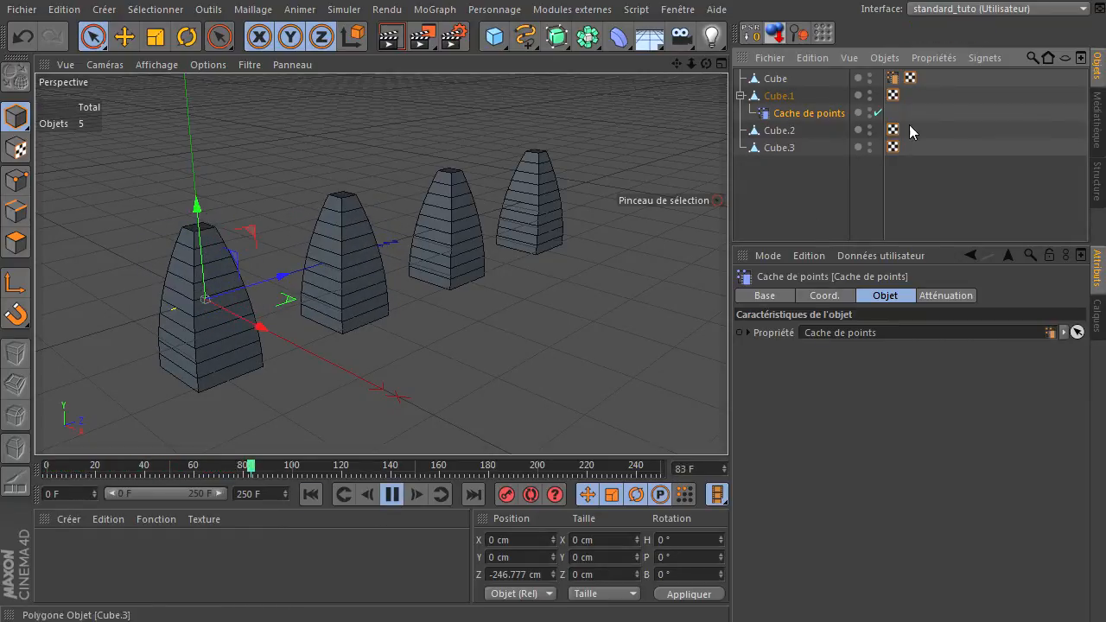
{"action": "left_click", "coordinate": [775, 78]}
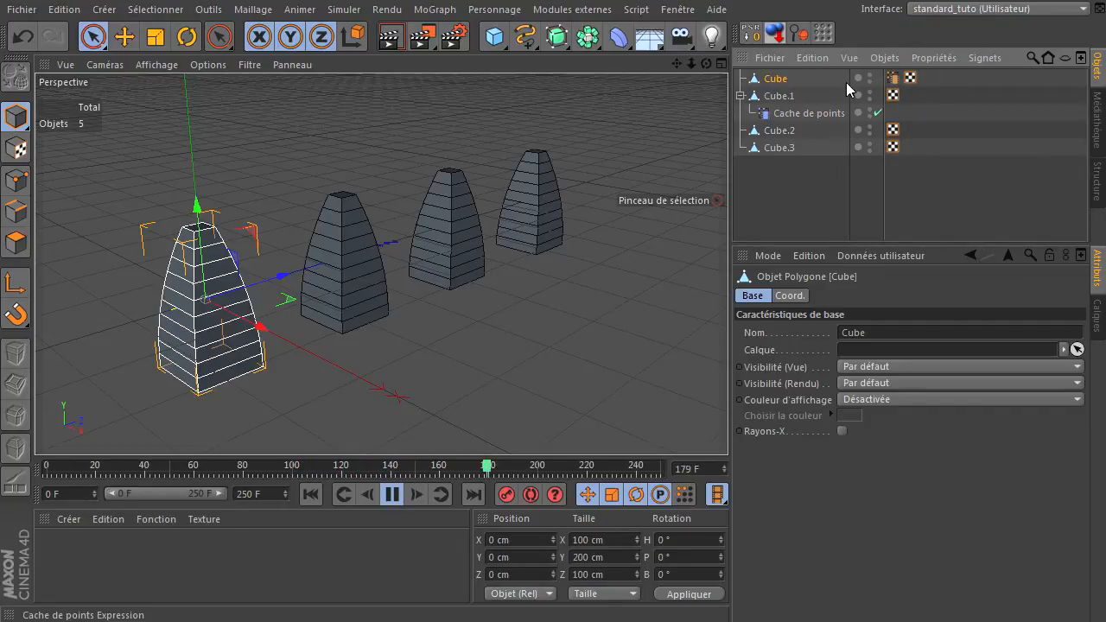
{"action": "left_click", "coordinate": [782, 96]}
{"action": "left_click", "coordinate": [799, 121]}
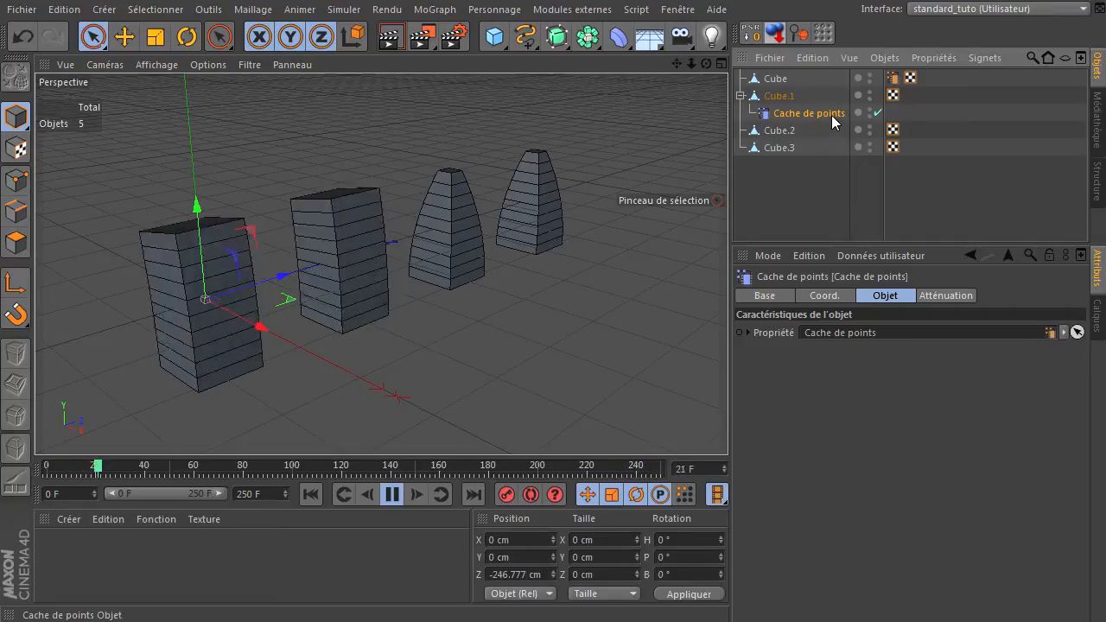
{"action": "left_click", "coordinate": [391, 494]}
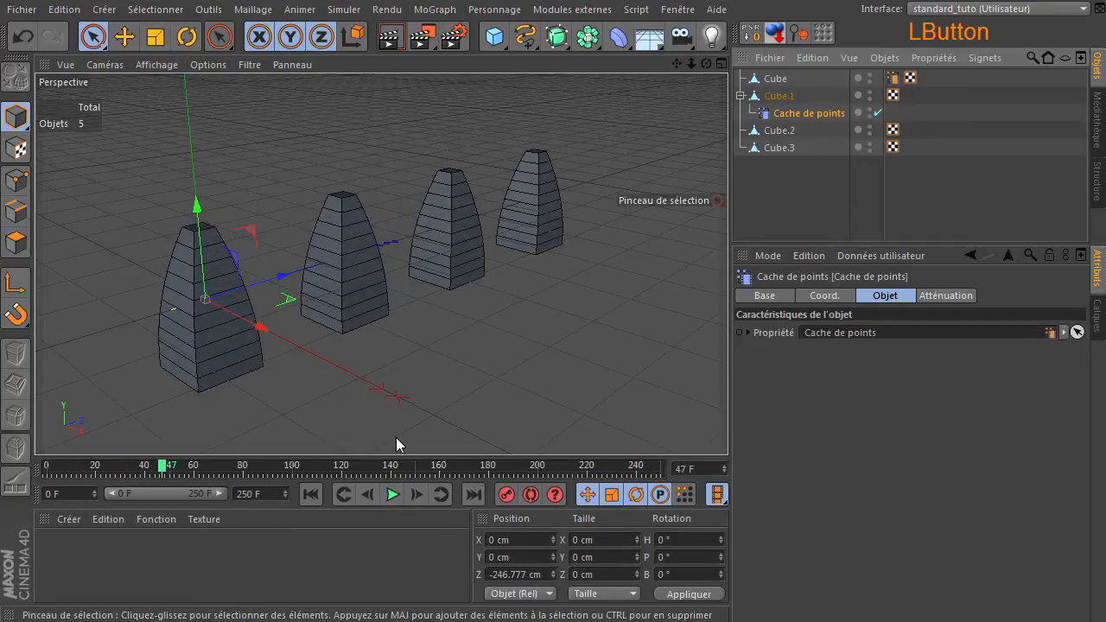
{"action": "left_click", "coordinate": [310, 494]}
Test Utiliser le déformateur on Cube's Cache de points tag by switching it on and off during playback, and return to the first frame
{"action": "left_click", "coordinate": [895, 77]}
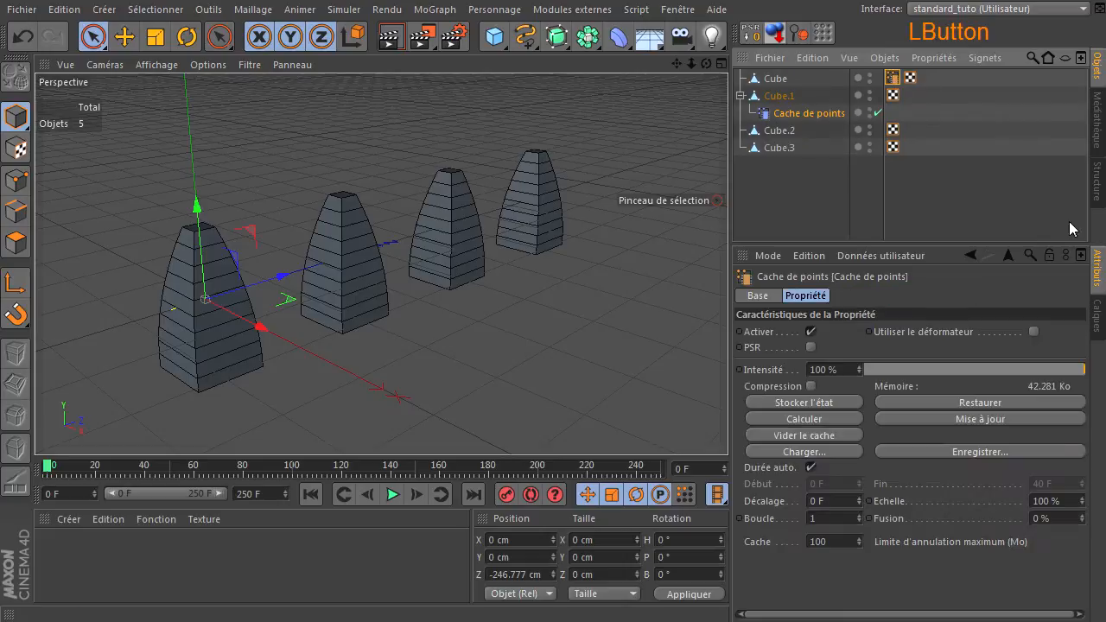
{"action": "left_click", "coordinate": [1032, 332]}
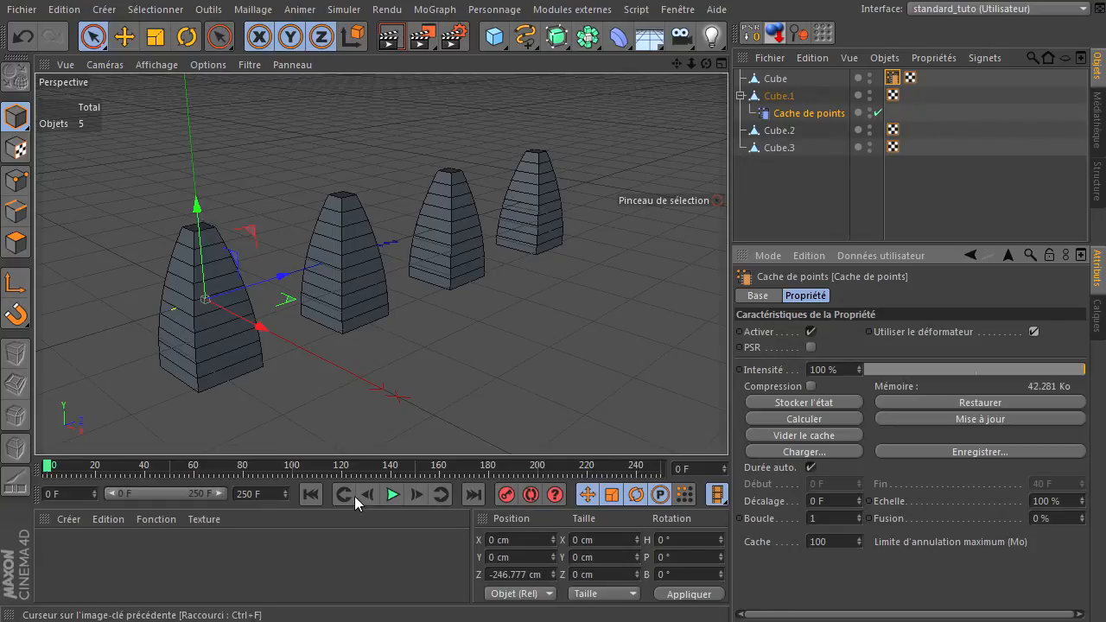
{"action": "left_click", "coordinate": [392, 495]}
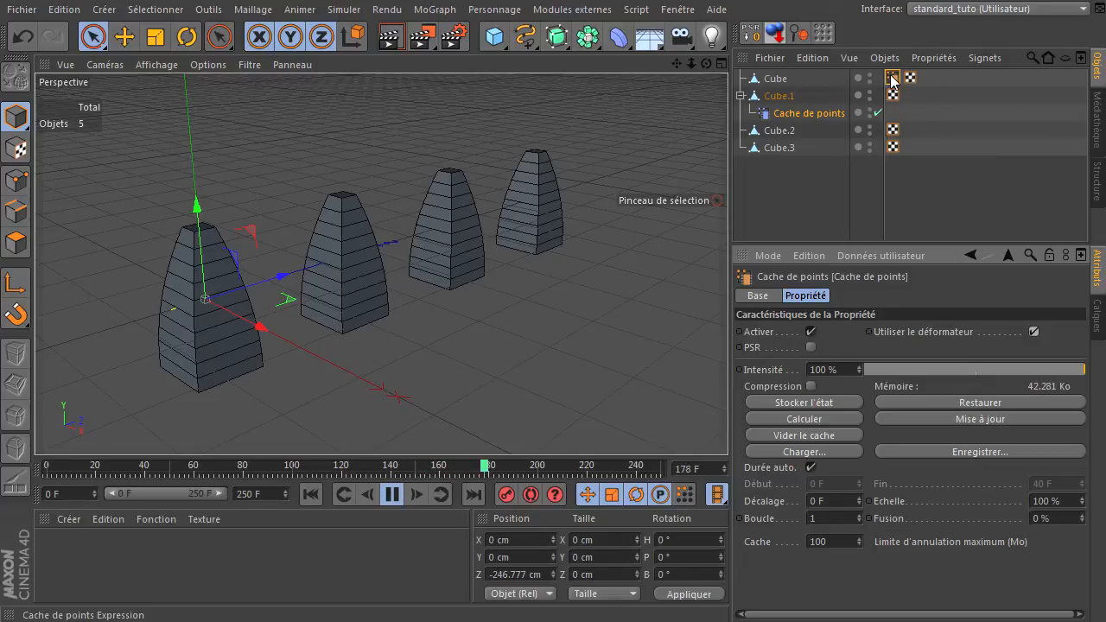
{"action": "left_click", "coordinate": [1033, 332]}
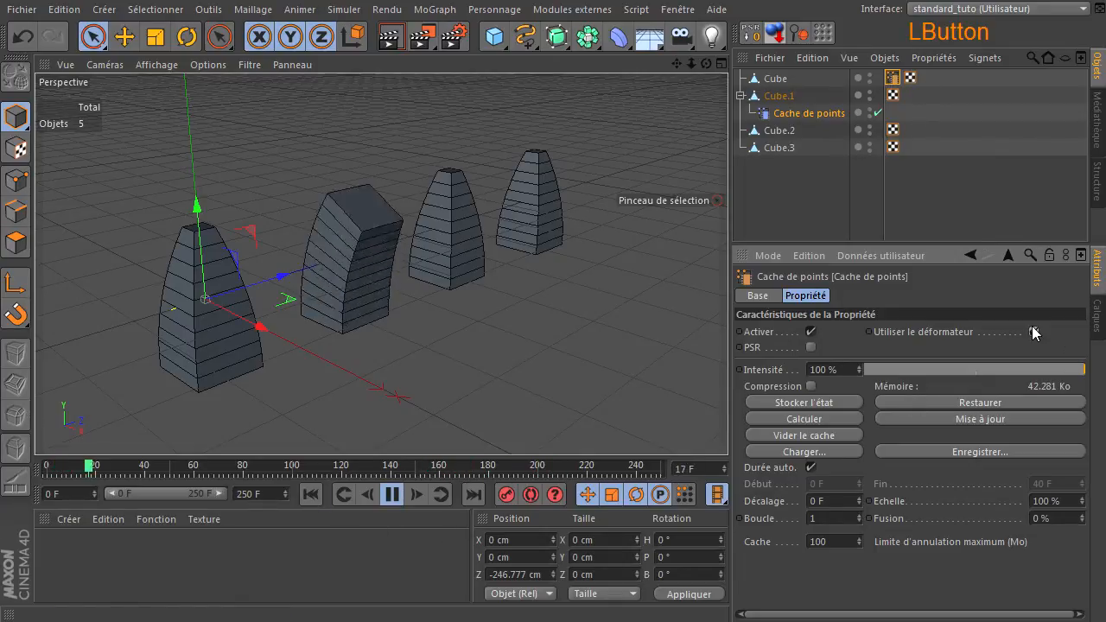
{"action": "left_click", "coordinate": [311, 497]}
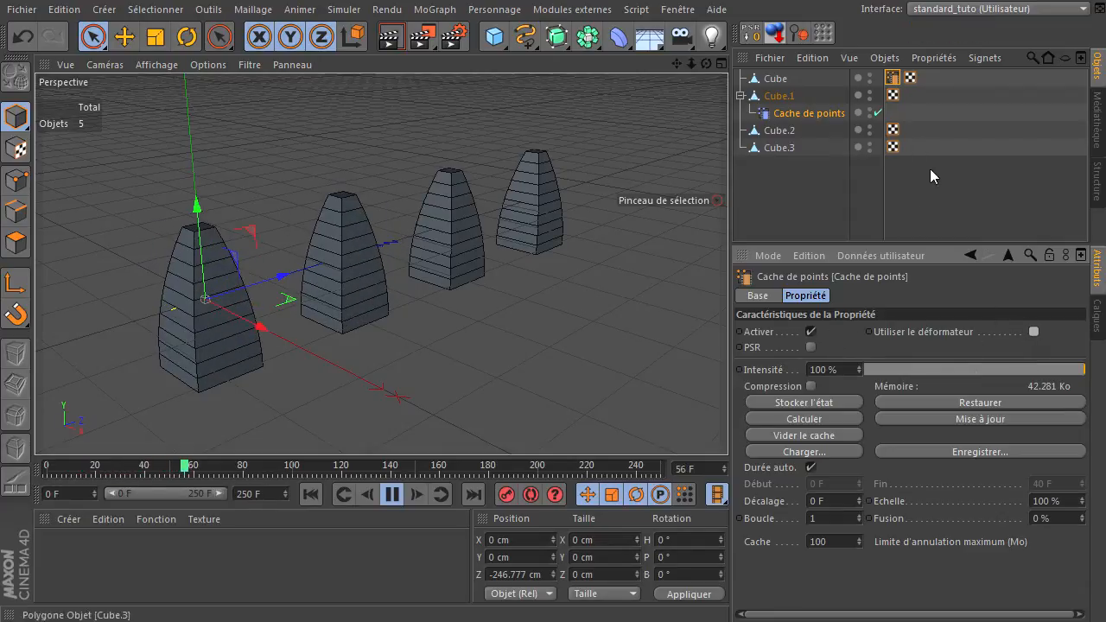
{"action": "left_click", "coordinate": [392, 494]}
{"action": "left_click", "coordinate": [313, 496]}
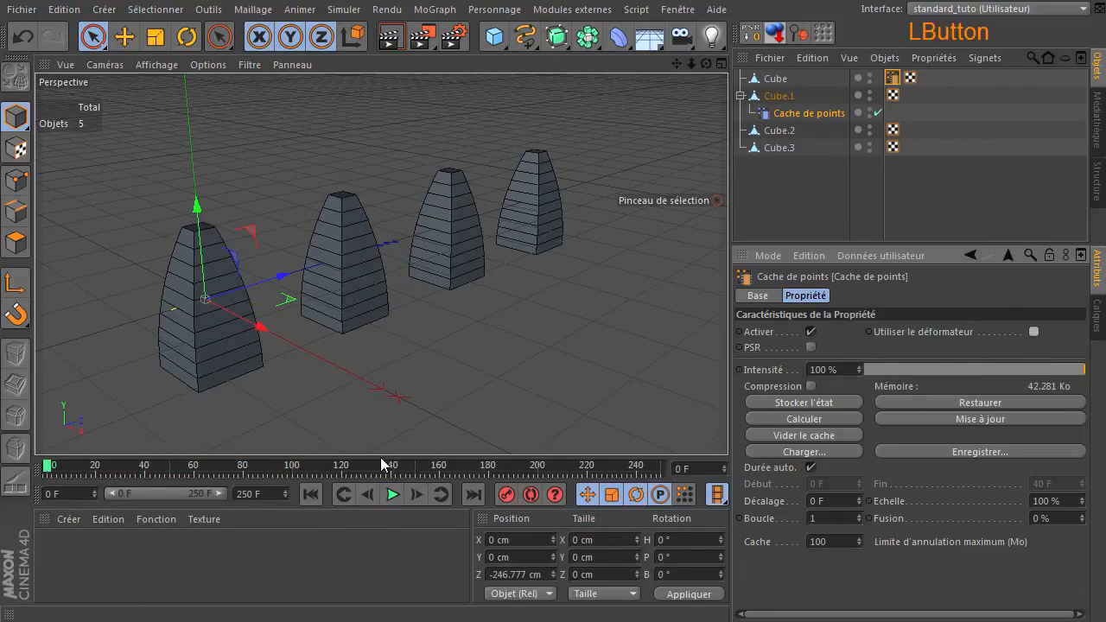
Move the Cache de points deformer out of Cube.1 to the end of the object list, and group Cube.1, Cube.2 and Cube.3 under a null
{"action": "left_click", "coordinate": [784, 117]}
{"action": "left_click_drag", "start_coordinate": [776, 205], "coordinate": [777, 204]}
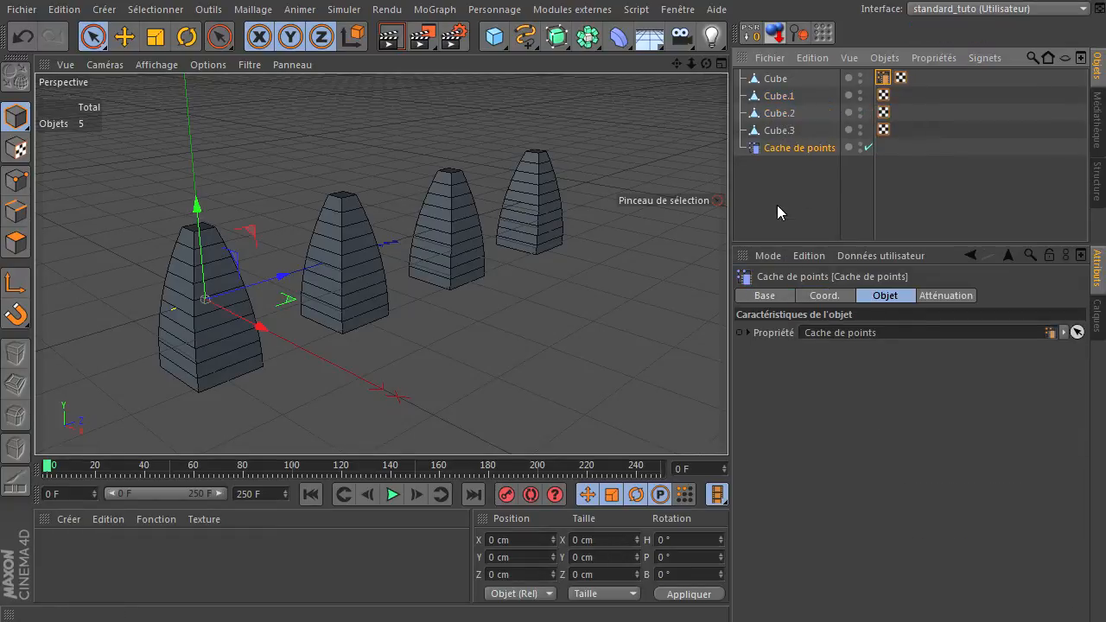
{"action": "left_click", "coordinate": [780, 97]}
{"action": "left_click", "coordinate": [784, 130], "text": "shift"}
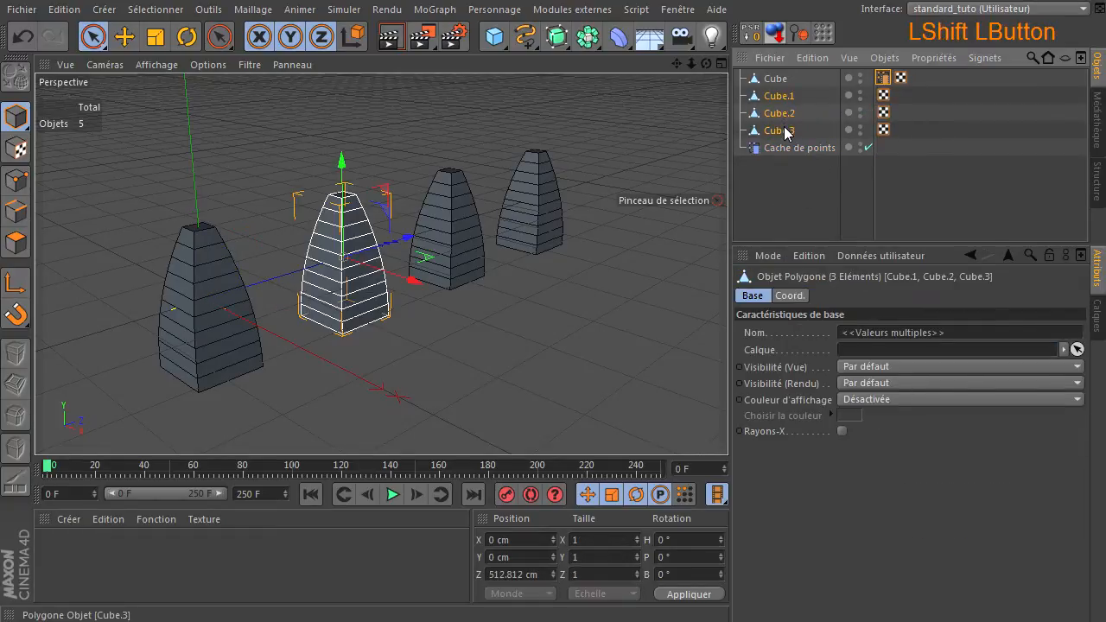
{"action": "key", "text": "alt+g"}
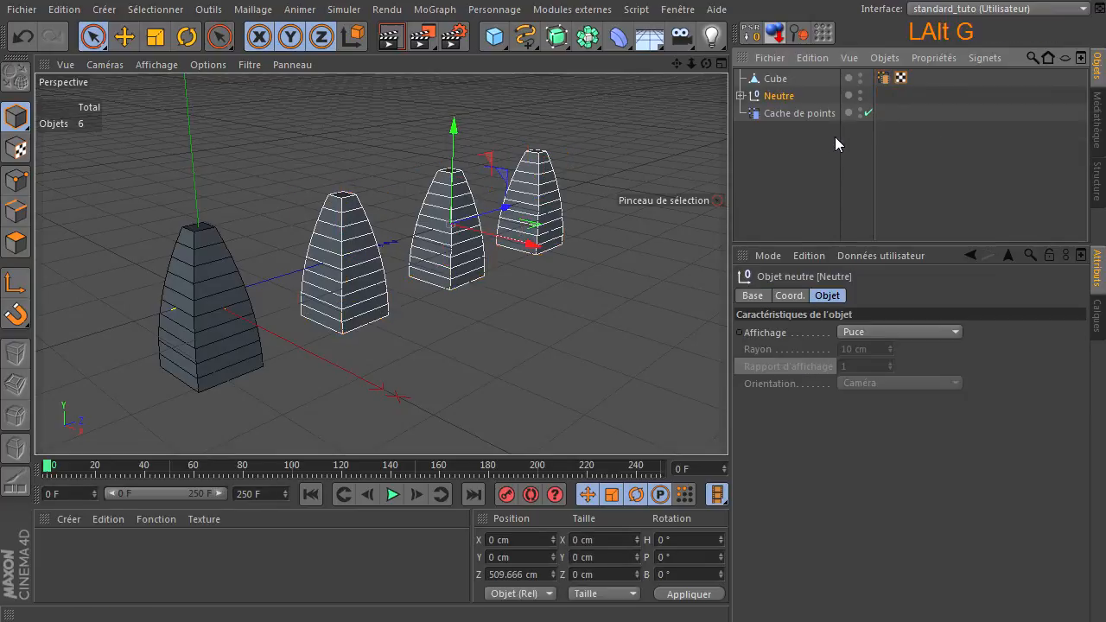
Place the Cache de points deformer inside the Neutre group above Cube.1, and play the animation to test it on the three copies
{"action": "left_click", "coordinate": [741, 96]}
{"action": "left_click", "coordinate": [792, 167]}
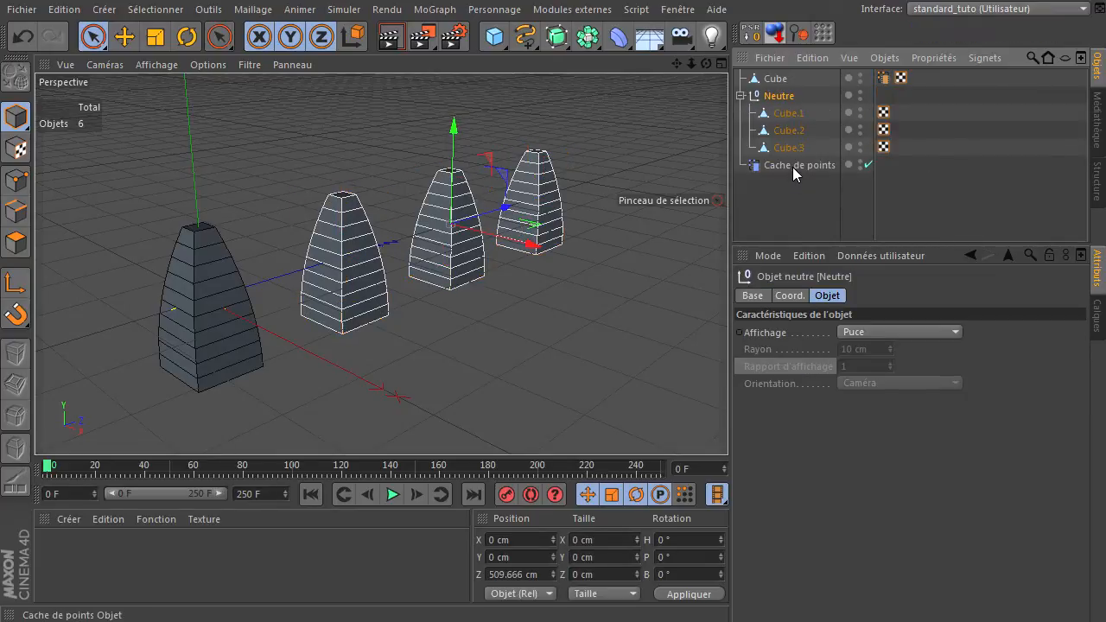
{"action": "left_click_drag", "start_coordinate": [801, 123], "coordinate": [797, 102]}
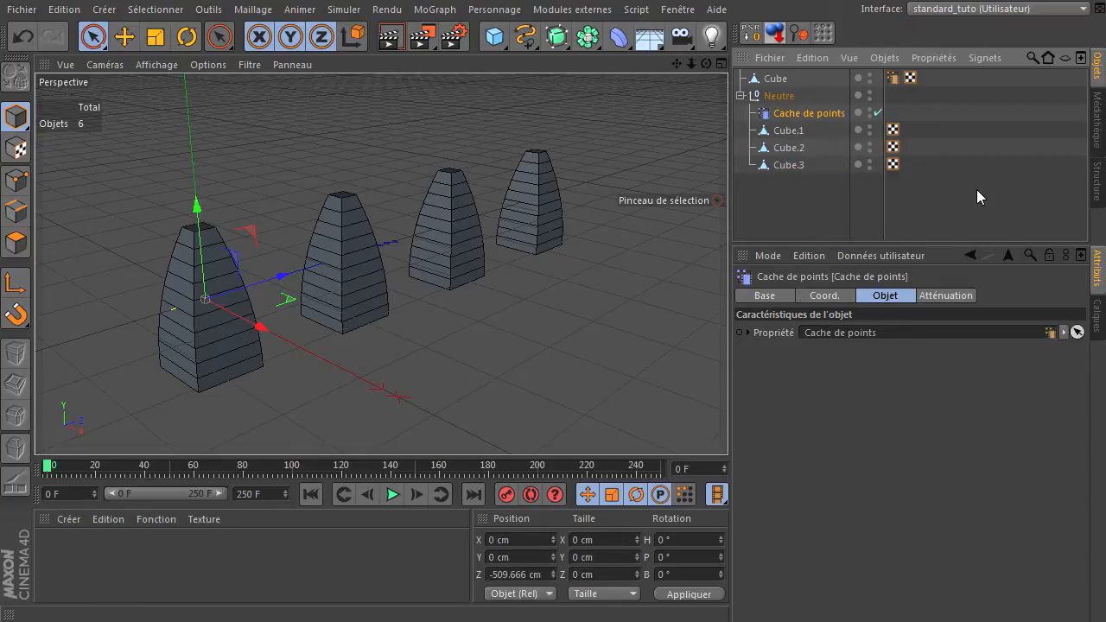
{"action": "left_click", "coordinate": [392, 495]}
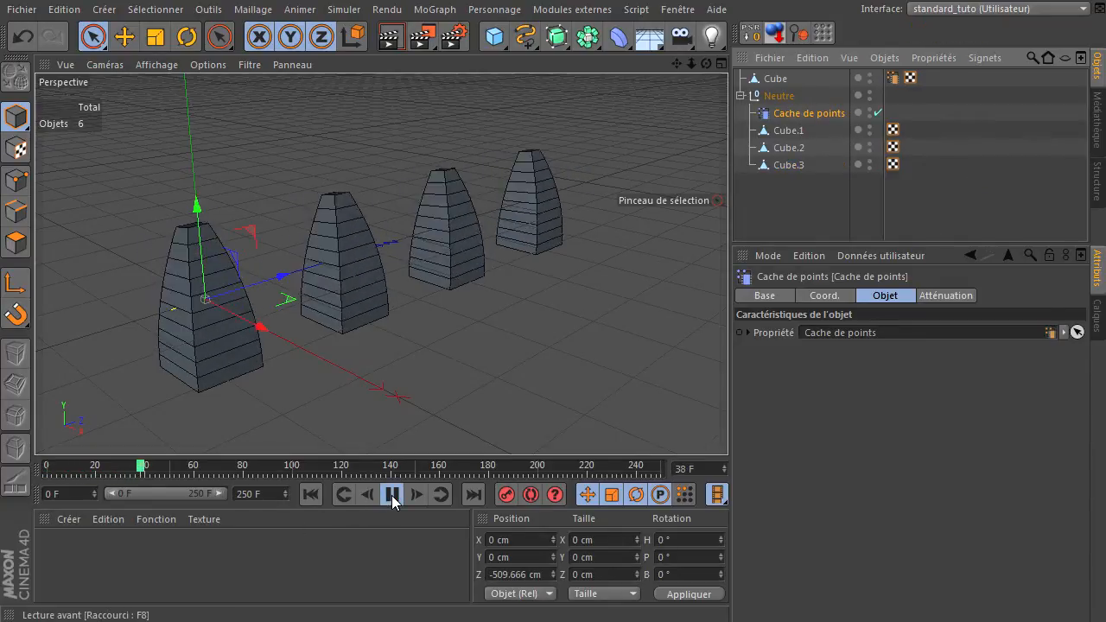
{"action": "left_click", "coordinate": [806, 116]}
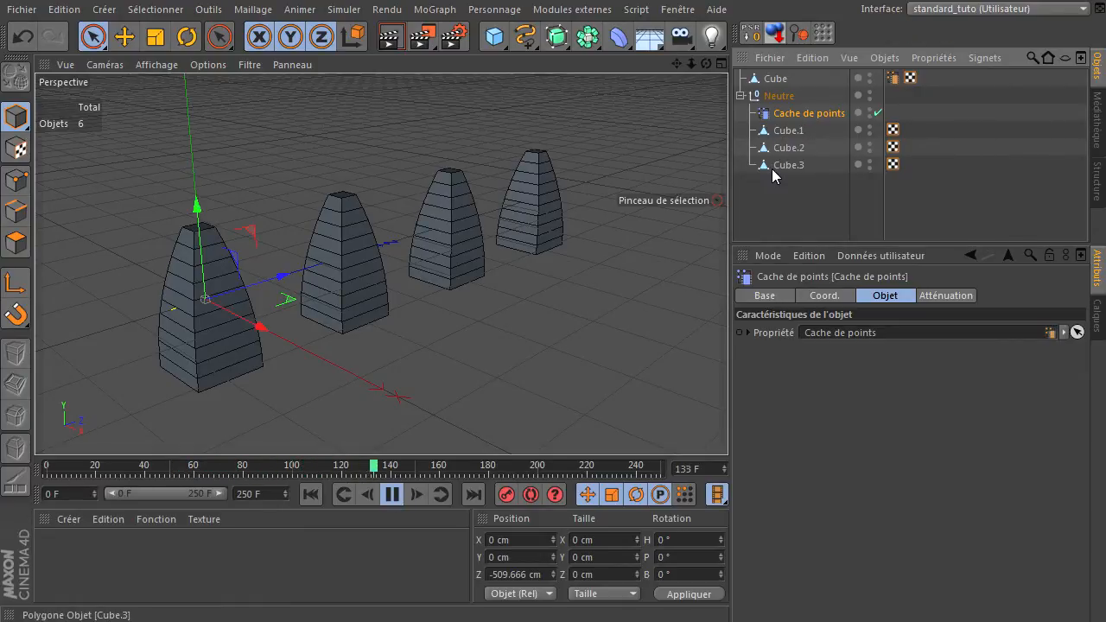
Enable Utiliser le déformateur on Cube's tag, move Cube into the Neutre group below the deformer, and return the stopped animation to the first frame
{"action": "left_click", "coordinate": [892, 78]}
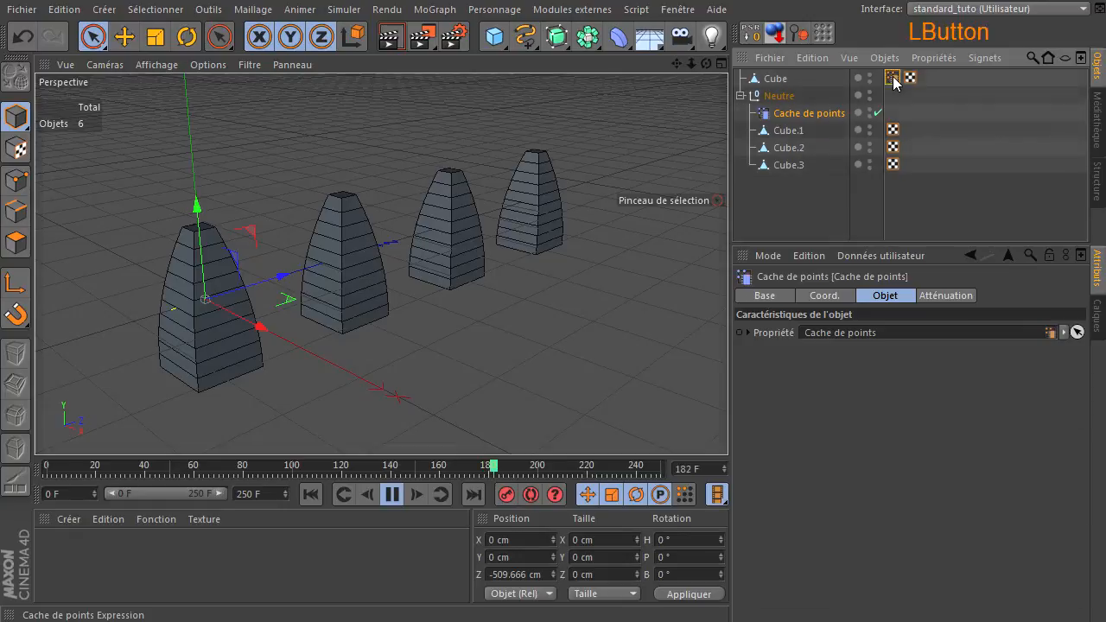
{"action": "left_click", "coordinate": [1033, 332]}
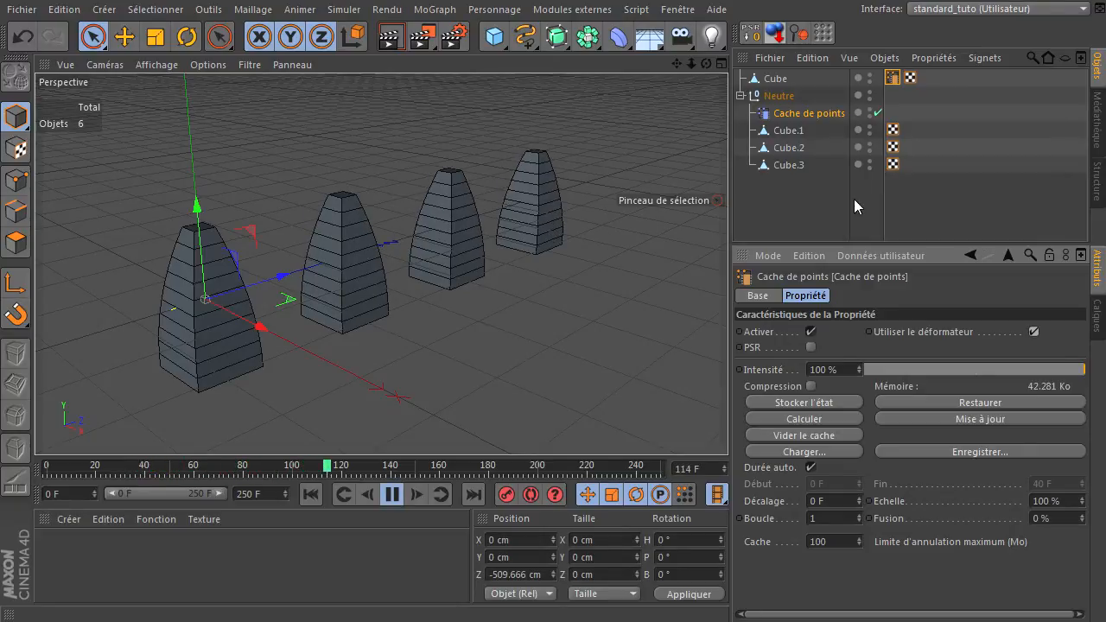
{"action": "left_click", "coordinate": [774, 78]}
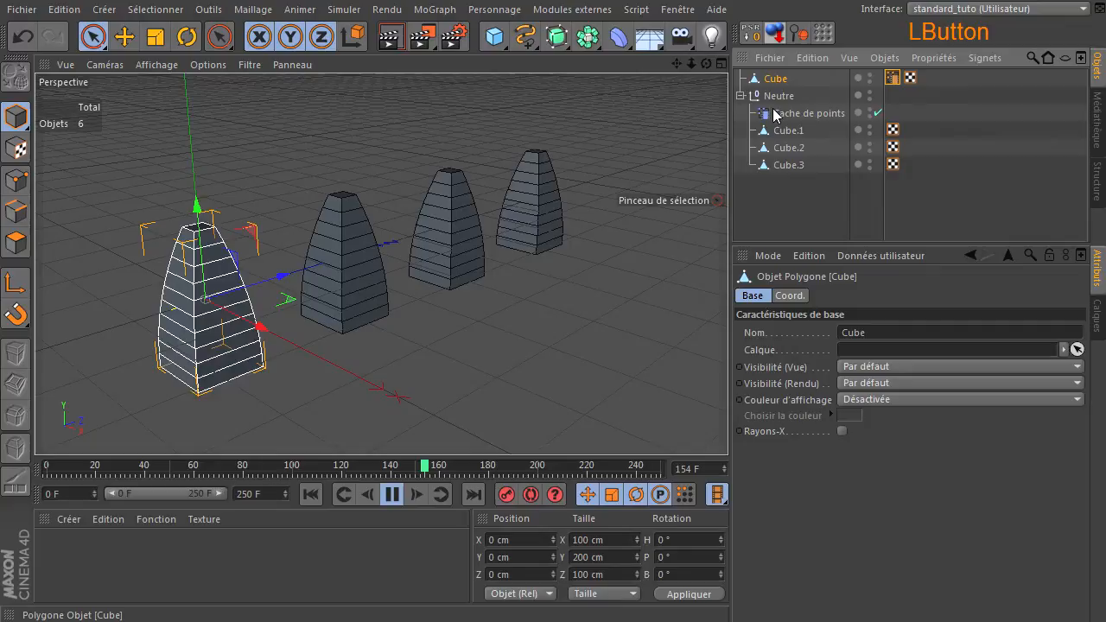
{"action": "left_click_drag", "start_coordinate": [776, 127], "coordinate": [775, 121]}
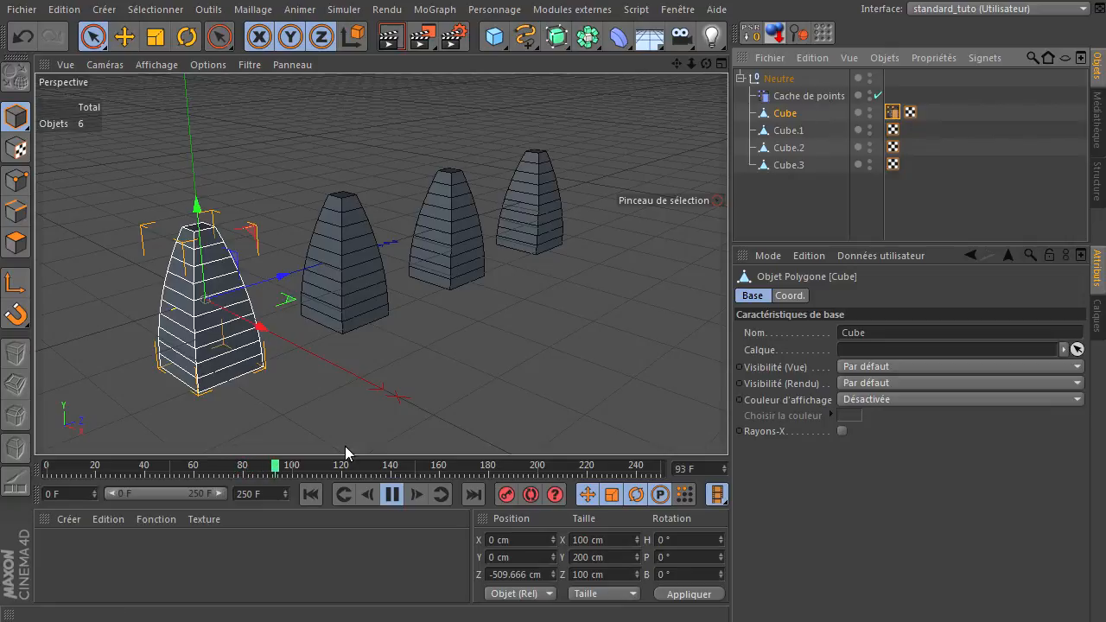
{"action": "left_click", "coordinate": [388, 496]}
{"action": "left_click", "coordinate": [309, 495]}
Set the Cache de points deformer's Atténuation shape to Linéaire, and move the deformer along Z to about -114 cm
{"action": "left_click", "coordinate": [815, 98]}
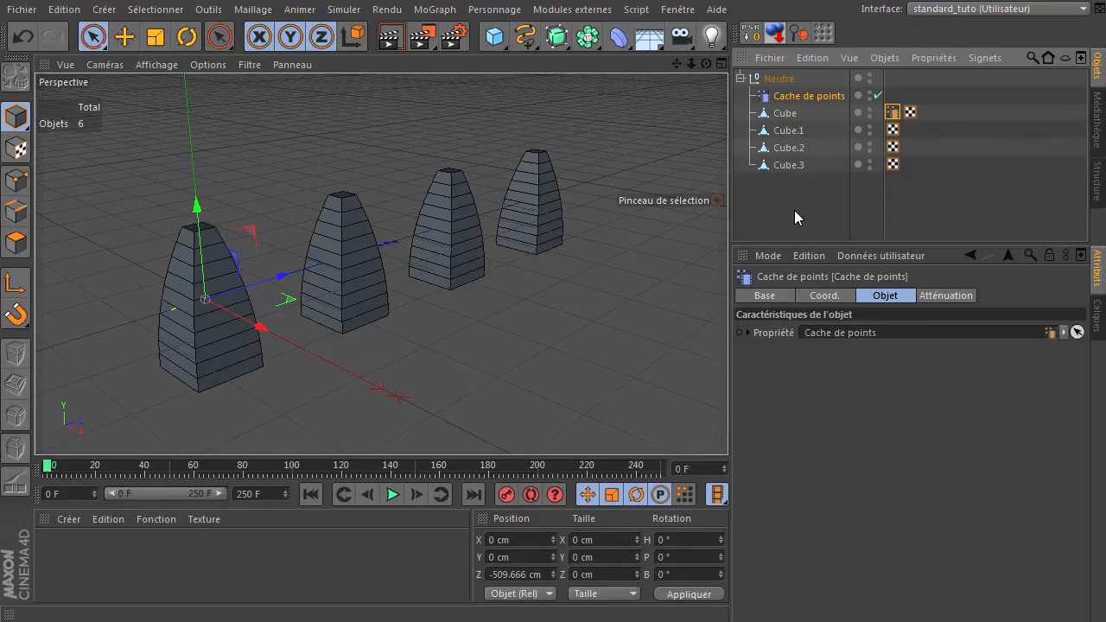
{"action": "left_click", "coordinate": [935, 295]}
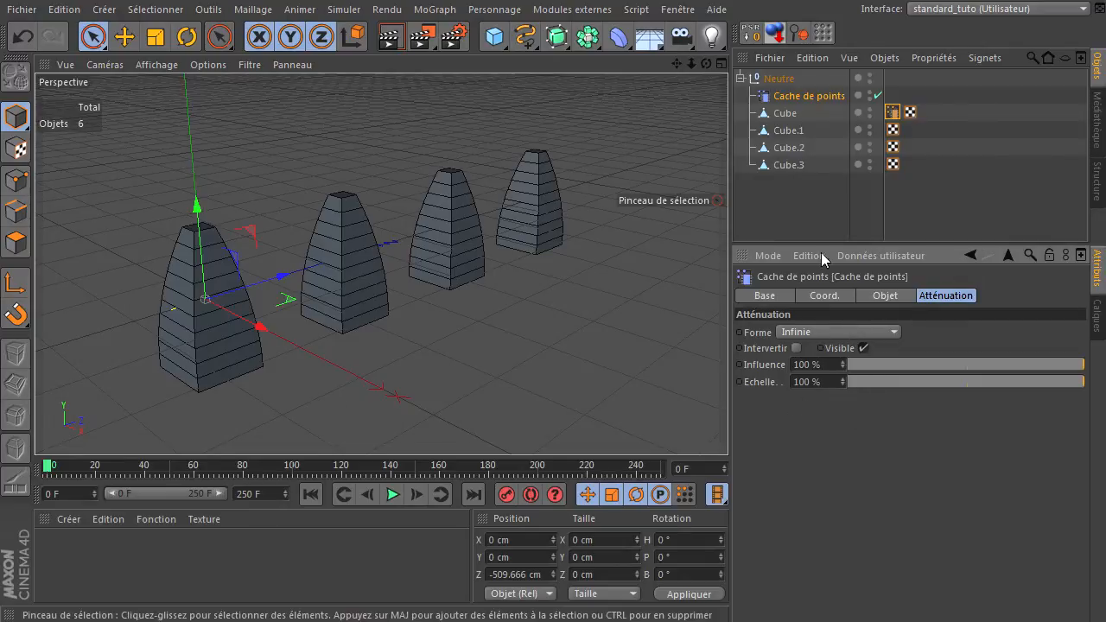
{"action": "left_click", "coordinate": [858, 333]}
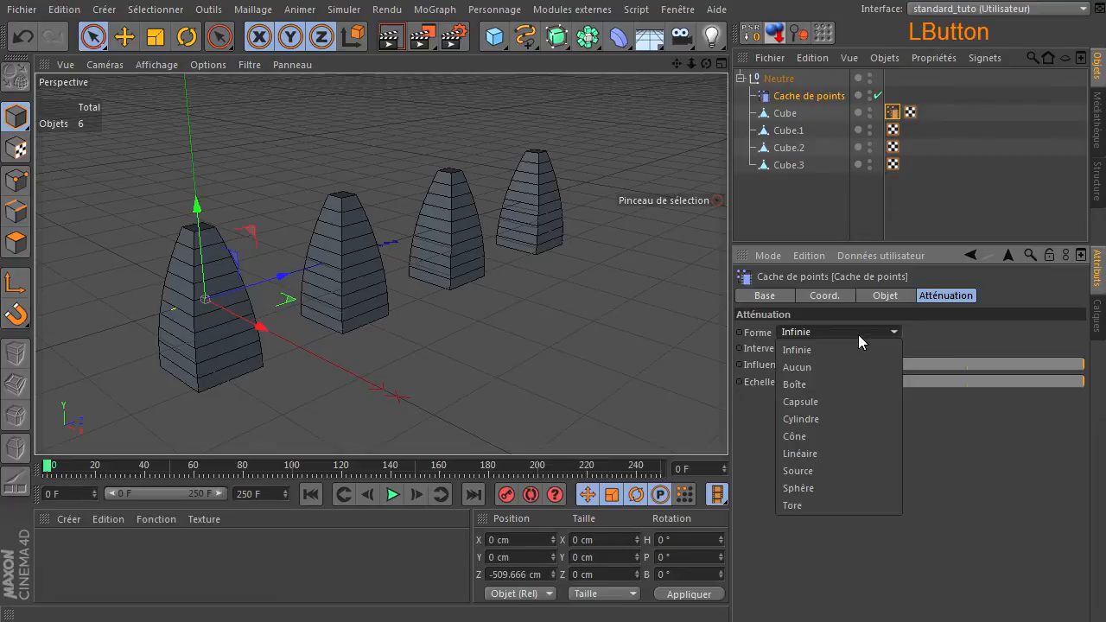
{"action": "left_click", "coordinate": [831, 448]}
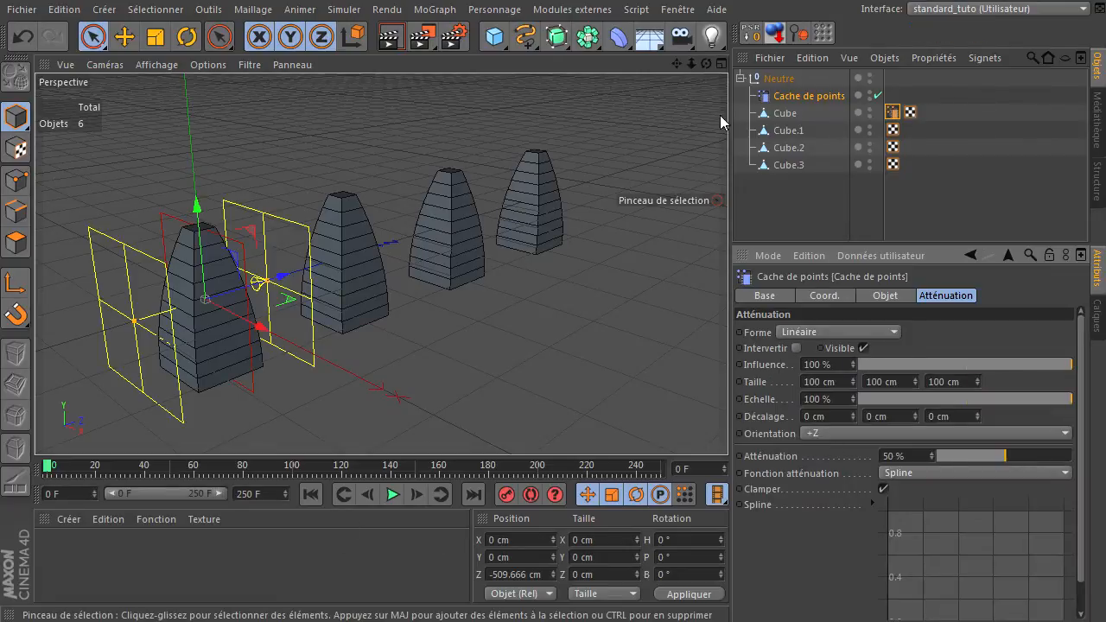
{"action": "mouse_move", "coordinate": [708, 64]}
{"action": "left_mouse_down"}
{"action": "mouse_move", "coordinate": [727, 423]}
{"action": "mouse_move", "coordinate": [708, 64]}
{"action": "left_mouse_up"}
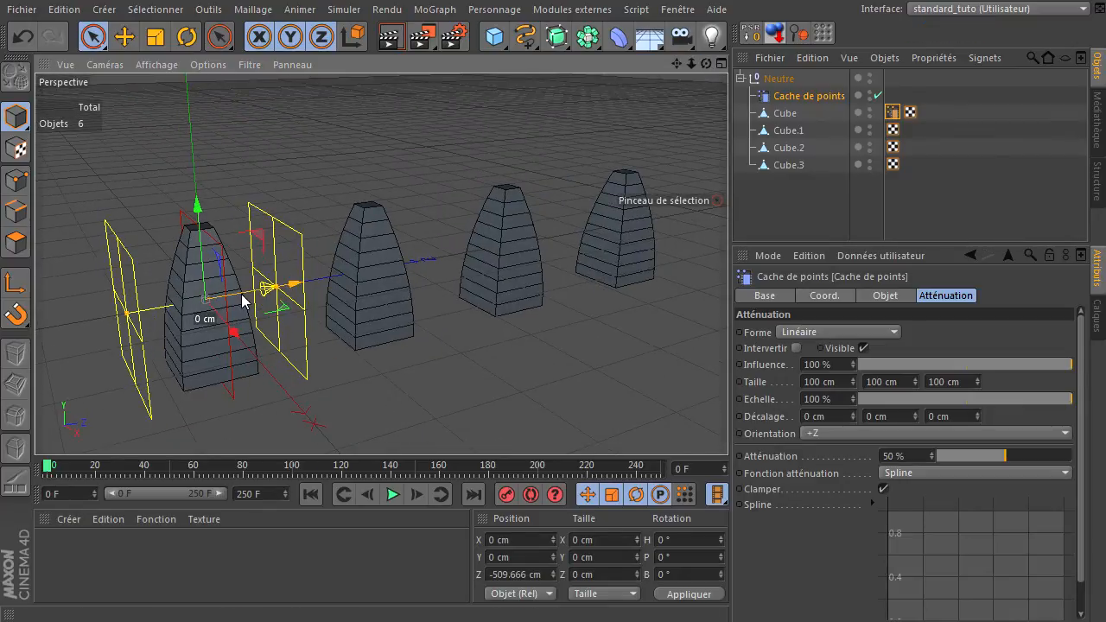
{"action": "left_click_drag", "start_coordinate": [253, 295], "coordinate": [516, 249]}
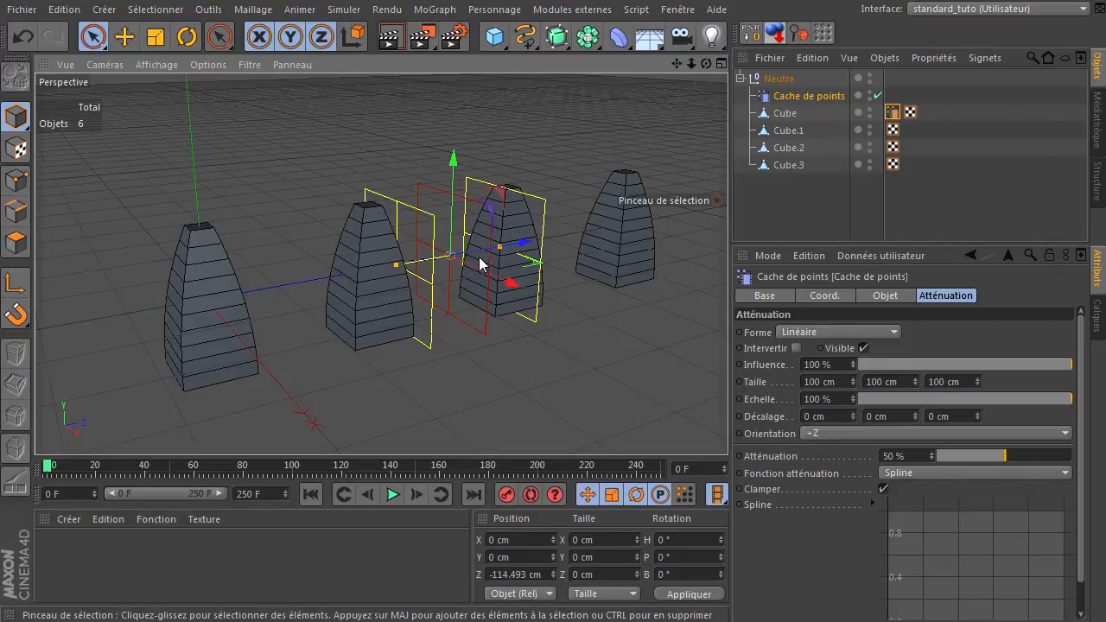
Play the animation to check the linear falloff, stop at frame 30, and move the deformer along Z to about -208 cm
{"action": "left_click_drag", "start_coordinate": [706, 63], "coordinate": [690, 95]}
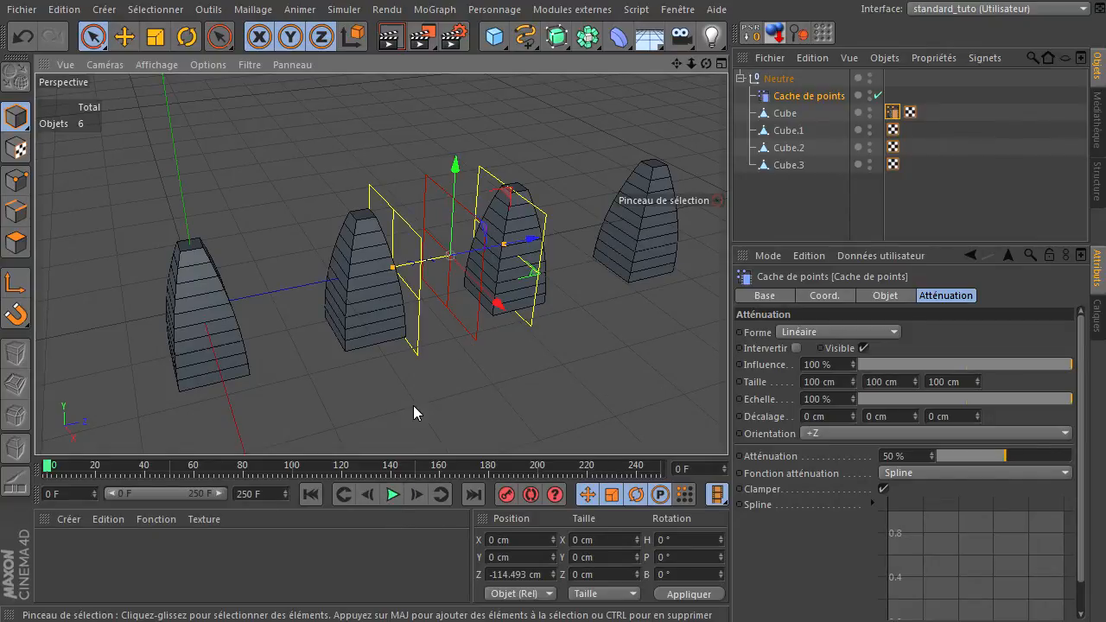
{"action": "left_click", "coordinate": [393, 494]}
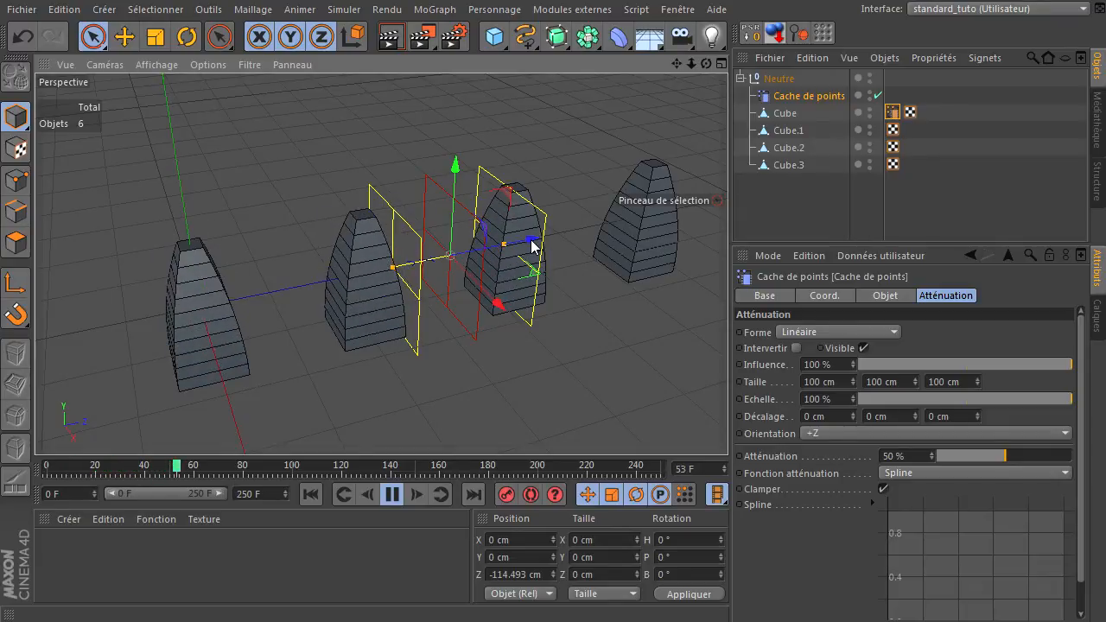
{"action": "left_click", "coordinate": [391, 493]}
{"action": "left_click_drag", "start_coordinate": [148, 465], "coordinate": [120, 466]}
{"action": "left_click_drag", "start_coordinate": [532, 241], "coordinate": [509, 185]}
{"action": "left_click_drag", "start_coordinate": [707, 64], "coordinate": [479, 285]}
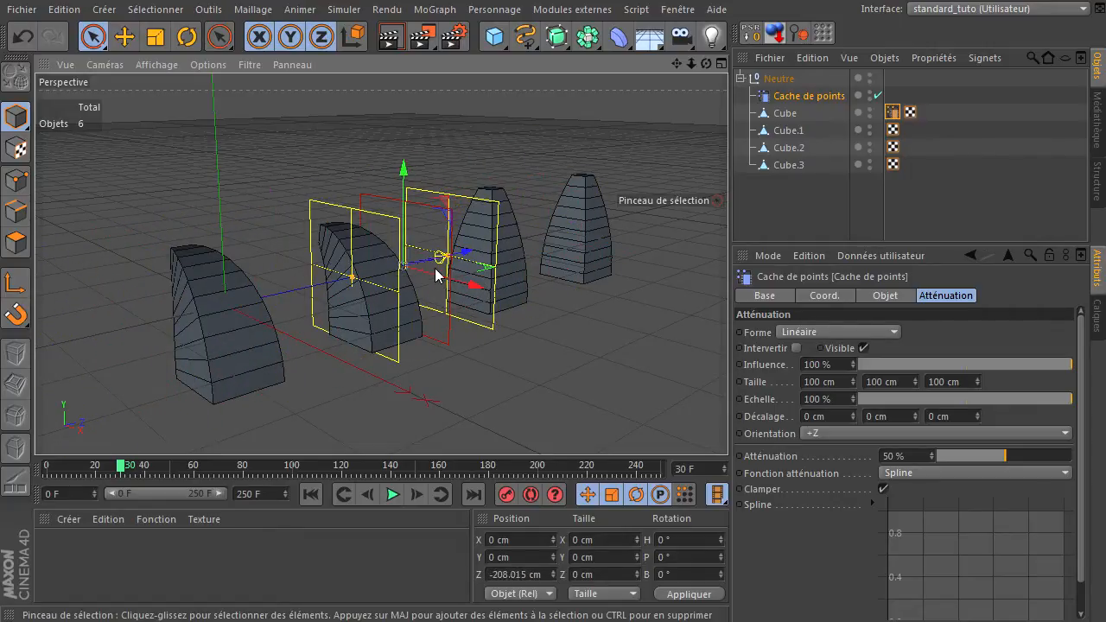
Change the deformer's Atténuation shape to Sphère, and set its Taille to 200 cm on all three axes
{"action": "left_click", "coordinate": [861, 328]}
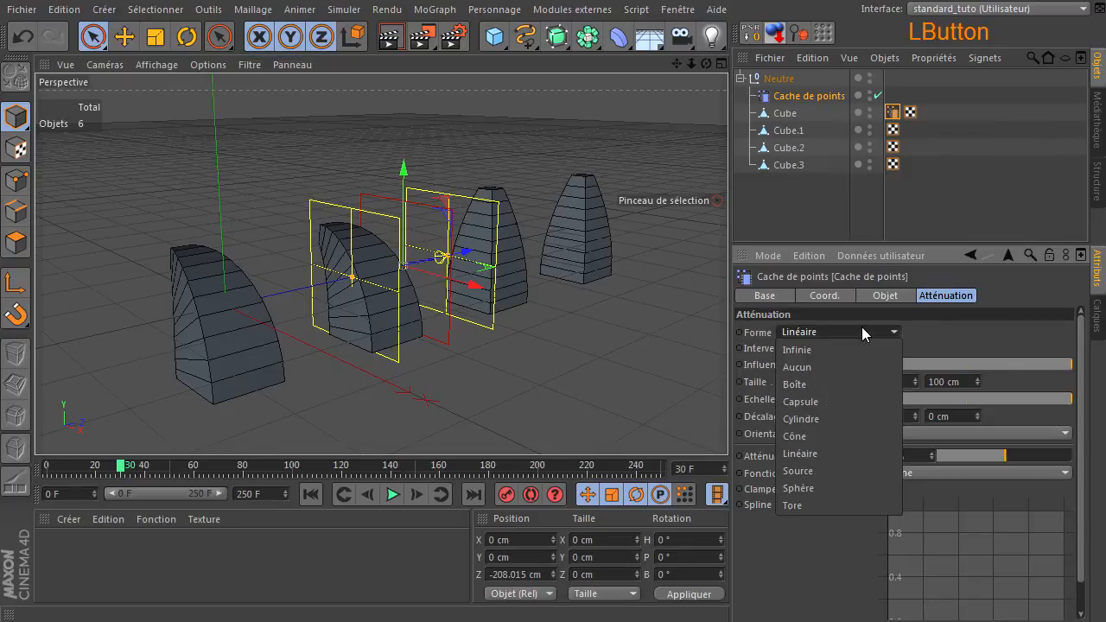
{"action": "left_click", "coordinate": [833, 490]}
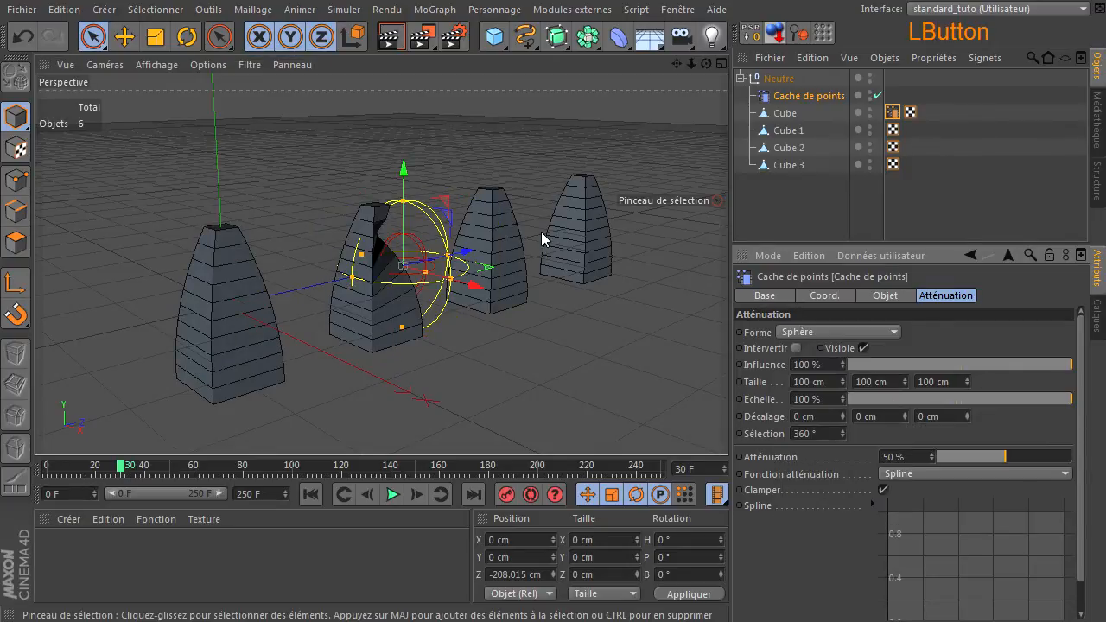
{"action": "left_click_drag", "start_coordinate": [708, 62], "coordinate": [673, 104]}
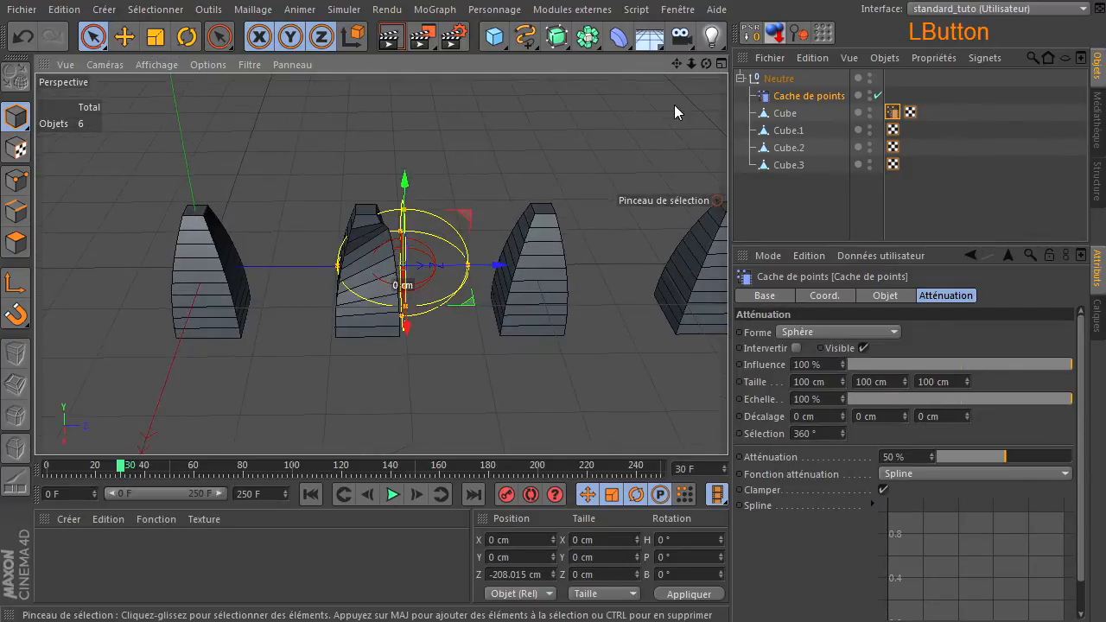
{"action": "double_click", "coordinate": [830, 382]}
{"action": "type", "text": "200"}
{"action": "double_click", "coordinate": [890, 380]}
{"action": "type", "text": "200"}
{"action": "double_click", "coordinate": [927, 381]}
{"action": "type", "text": "200"}
{"action": "key", "text": "Return"}
Move the spherical falloff along the row of cubes, ending at about Y 17 cm and Z -297 cm
{"action": "left_click_drag", "start_coordinate": [494, 267], "coordinate": [285, 279]}
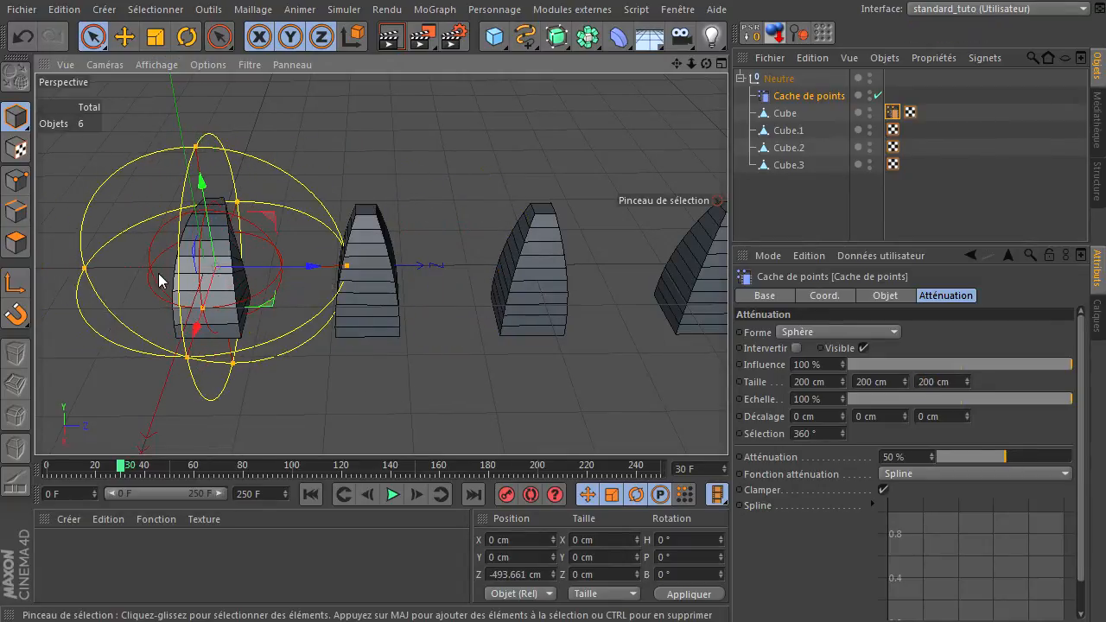
{"action": "left_click_drag", "start_coordinate": [706, 63], "coordinate": [641, 87]}
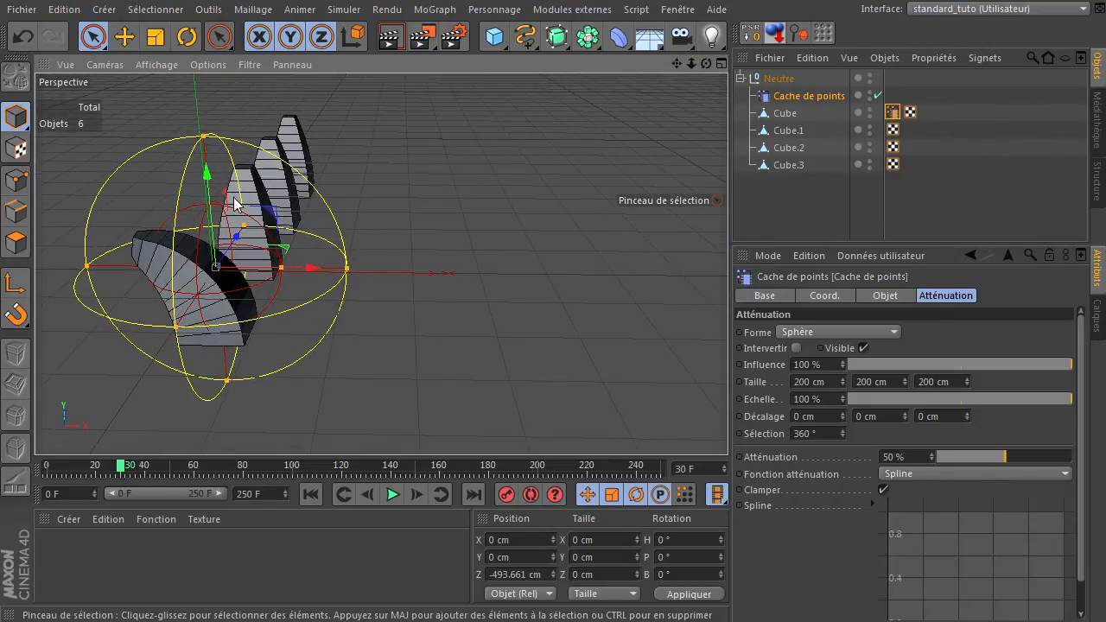
{"action": "left_click_drag", "start_coordinate": [229, 196], "coordinate": [247, 154]}
{"action": "left_click_drag", "start_coordinate": [707, 64], "coordinate": [727, 423]}
Delete every object in the scene and return the timeline to the first frame
{"action": "left_click_drag", "start_coordinate": [757, 211], "coordinate": [762, 185]}
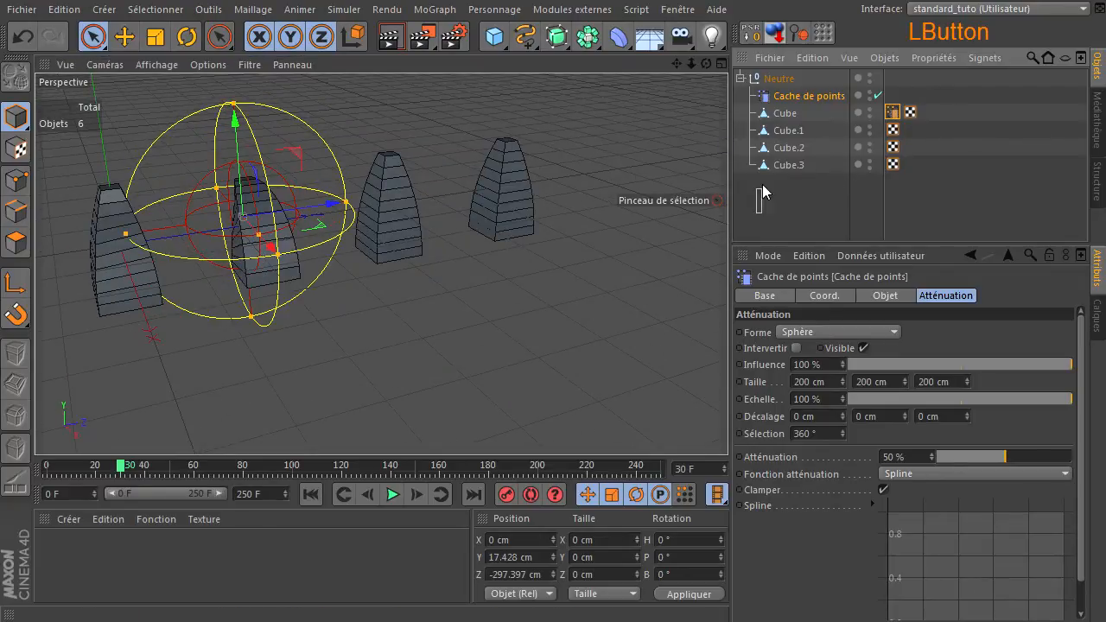
{"action": "left_click_drag", "start_coordinate": [773, 136], "coordinate": [808, 74]}
{"action": "key", "text": "Delete"}
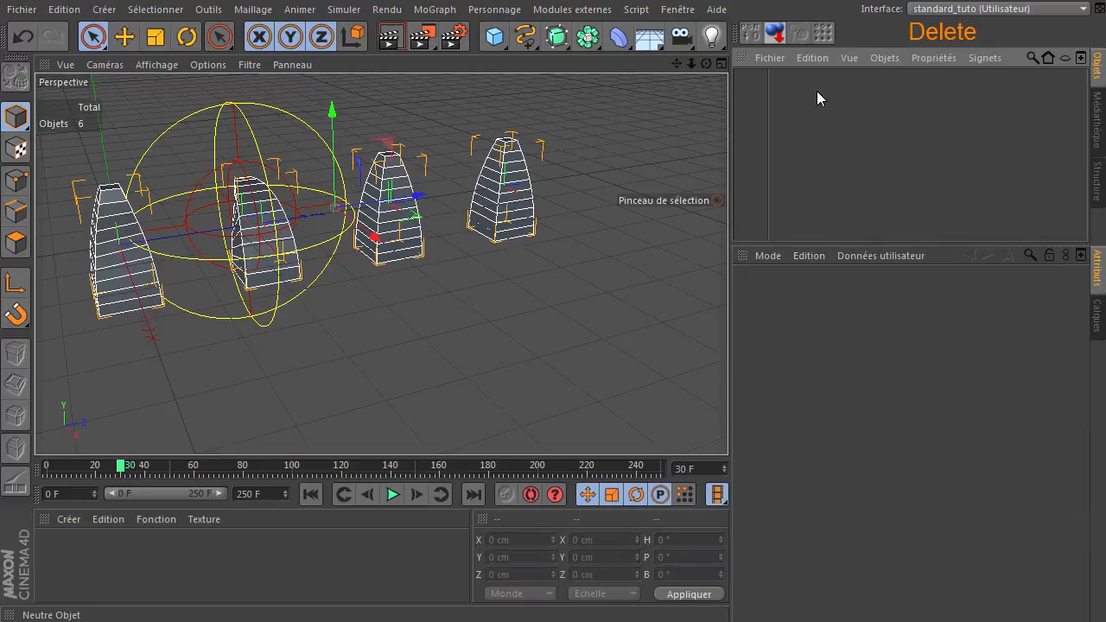
{"action": "left_click", "coordinate": [311, 493]}
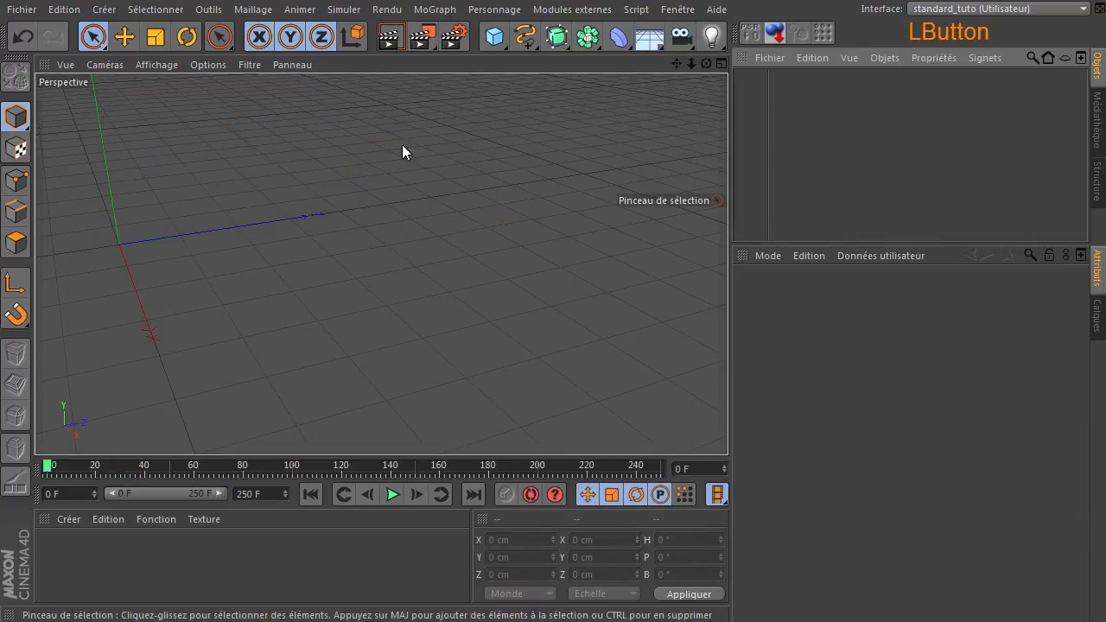
Add a parametric cube, and set its Segments X and Segments Z to 3
{"action": "mouse_move", "coordinate": [677, 64]}
{"action": "left_mouse_down"}
{"action": "mouse_move", "coordinate": [764, 426]}
{"action": "mouse_move", "coordinate": [430, 35]}
{"action": "mouse_move", "coordinate": [529, 72]}
{"action": "mouse_move", "coordinate": [662, 60]}
{"action": "mouse_move", "coordinate": [727, 423]}
{"action": "mouse_move", "coordinate": [675, 66]}
{"action": "left_mouse_up"}
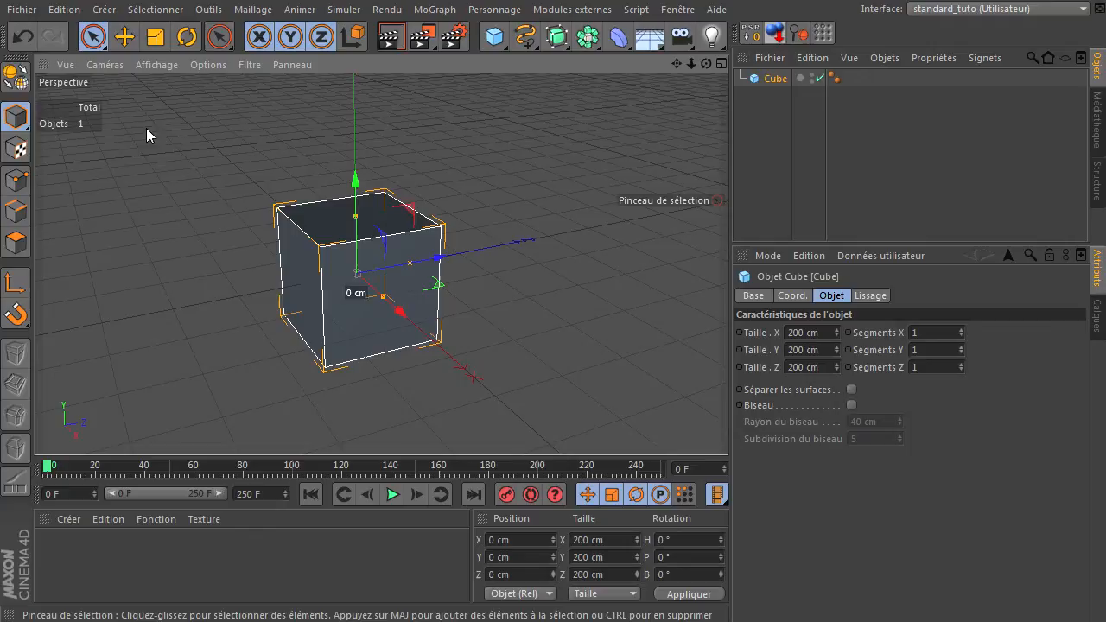
{"action": "left_click", "coordinate": [945, 336]}
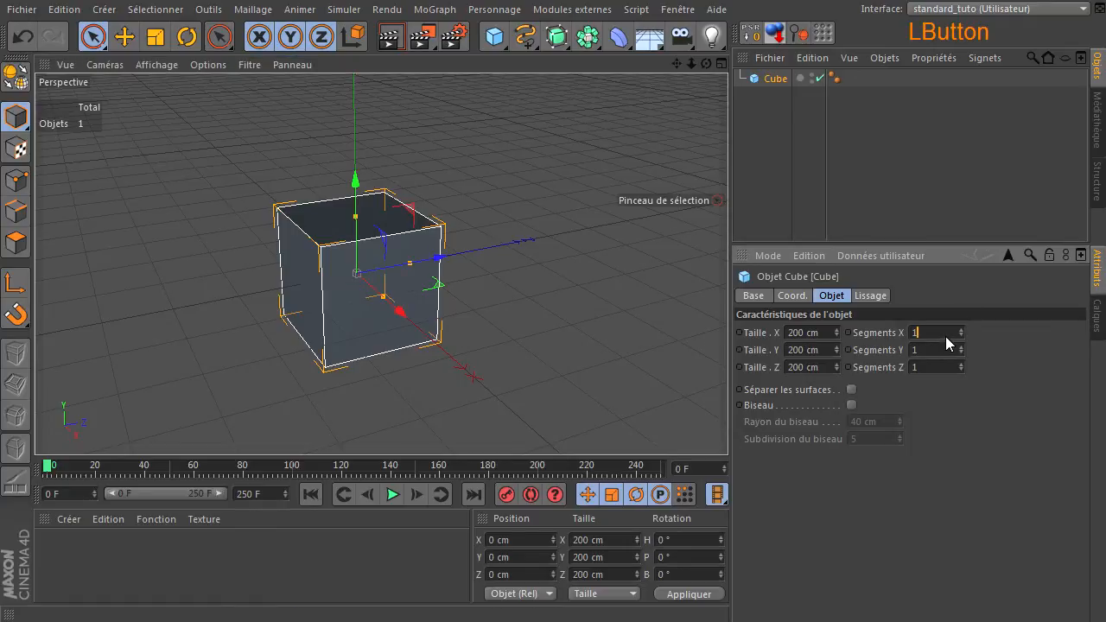
{"action": "type", "text": "3"}
{"action": "left_click", "coordinate": [939, 365]}
{"action": "type", "text": "3"}
{"action": "key", "text": "Return"}
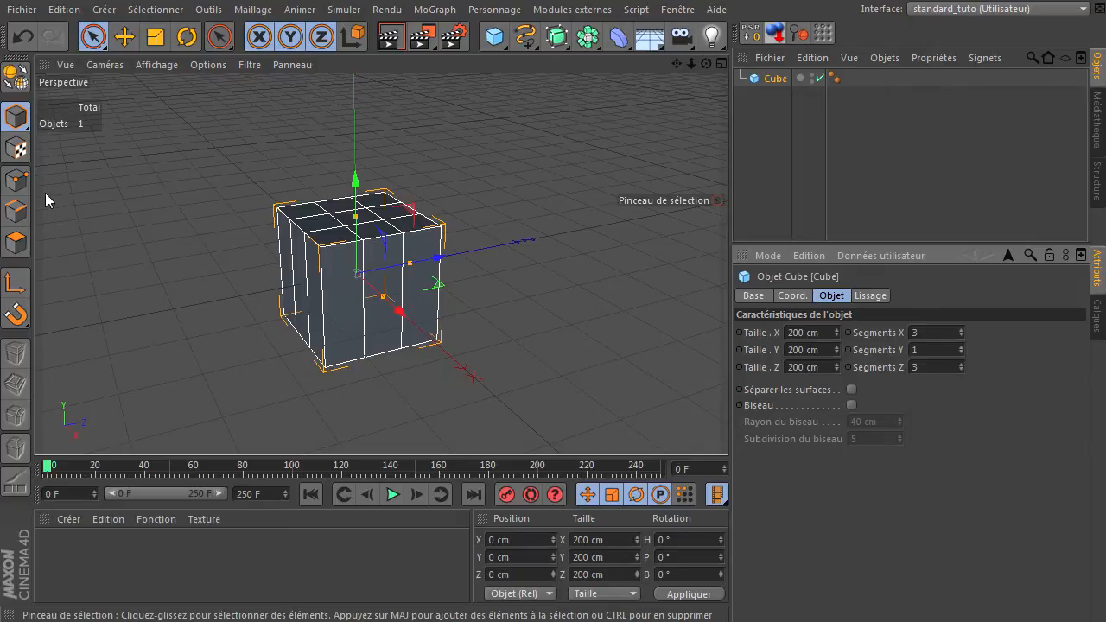
Convert the cube to an editable polygon object, switch to point mode and enable point-level animation recording
{"action": "left_click", "coordinate": [16, 78]}
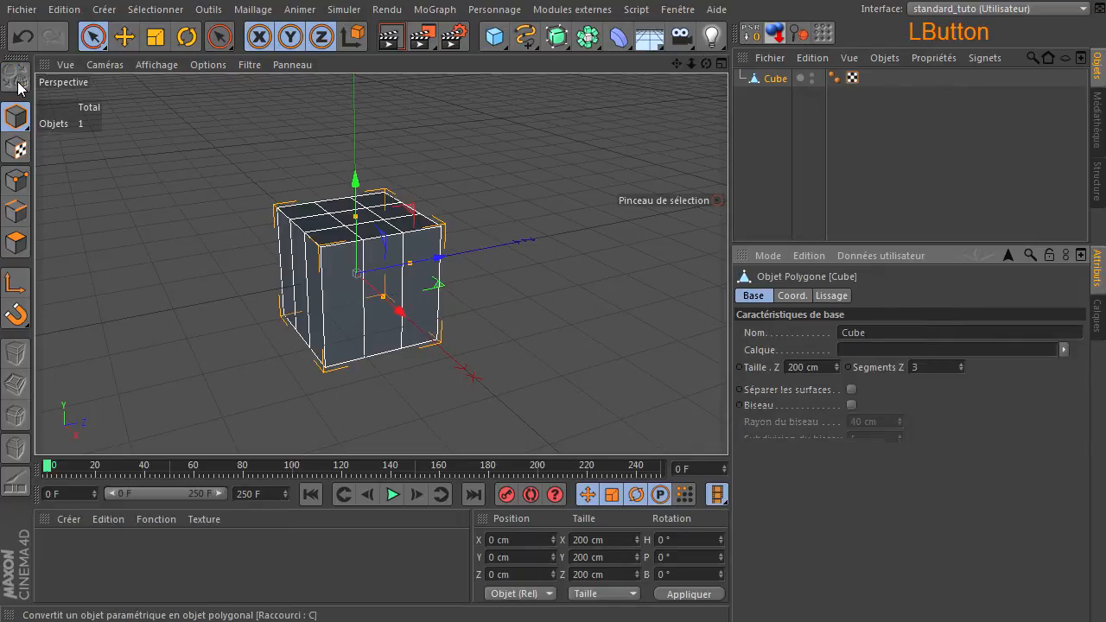
{"action": "left_click", "coordinate": [17, 180]}
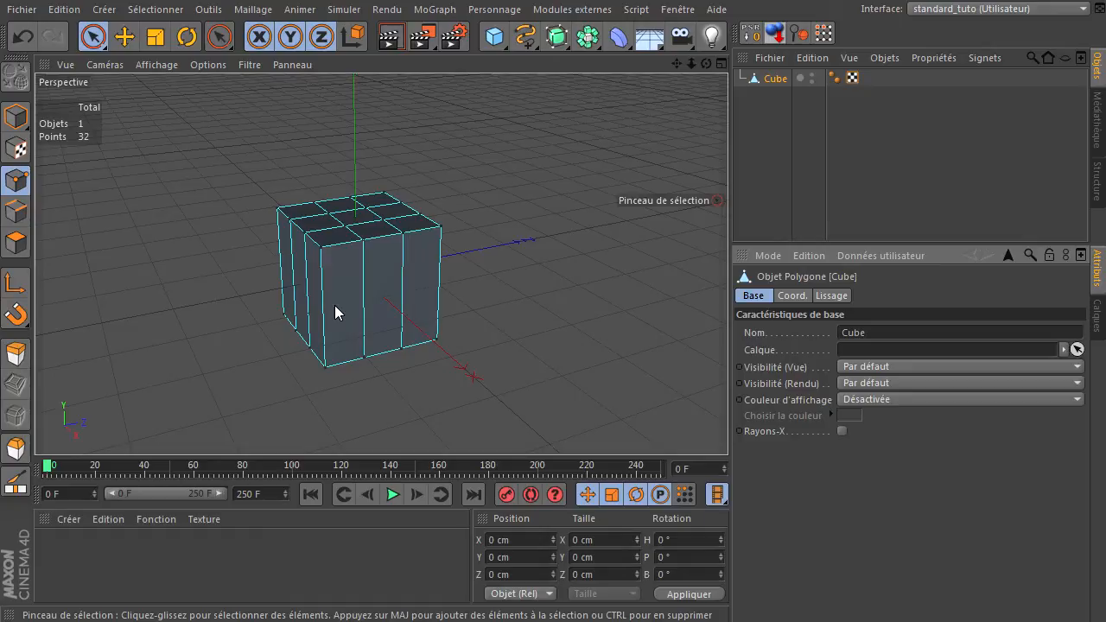
{"action": "left_click", "coordinate": [684, 492]}
Select all 16 points of the cube's upper face with the brush selection tool
{"action": "left_click", "coordinate": [91, 38]}
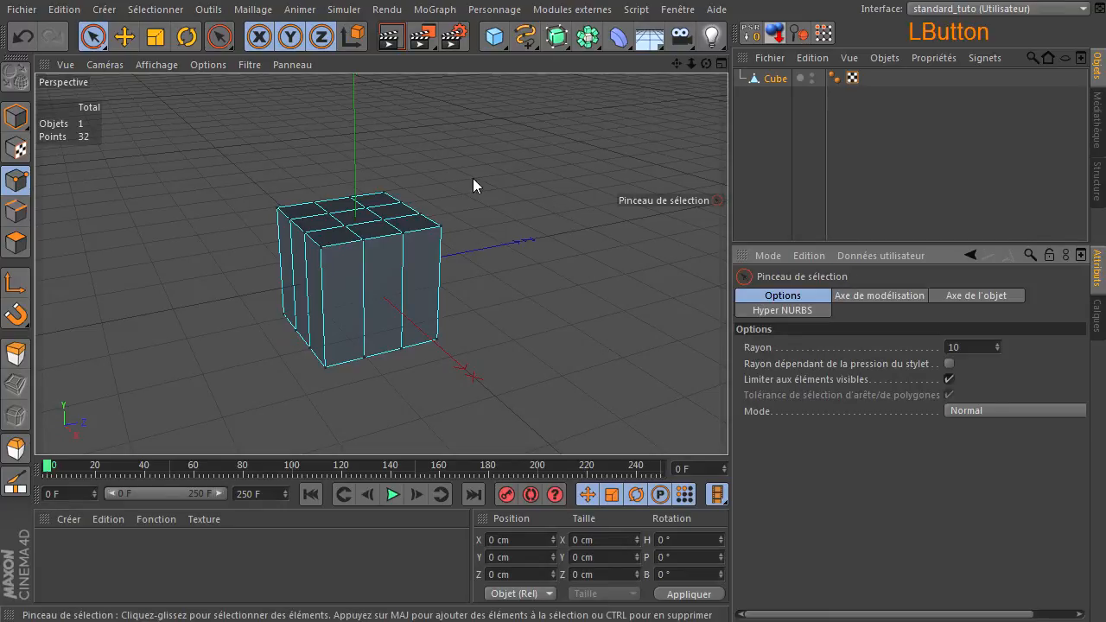
{"action": "left_click_drag", "start_coordinate": [409, 182], "coordinate": [278, 211]}
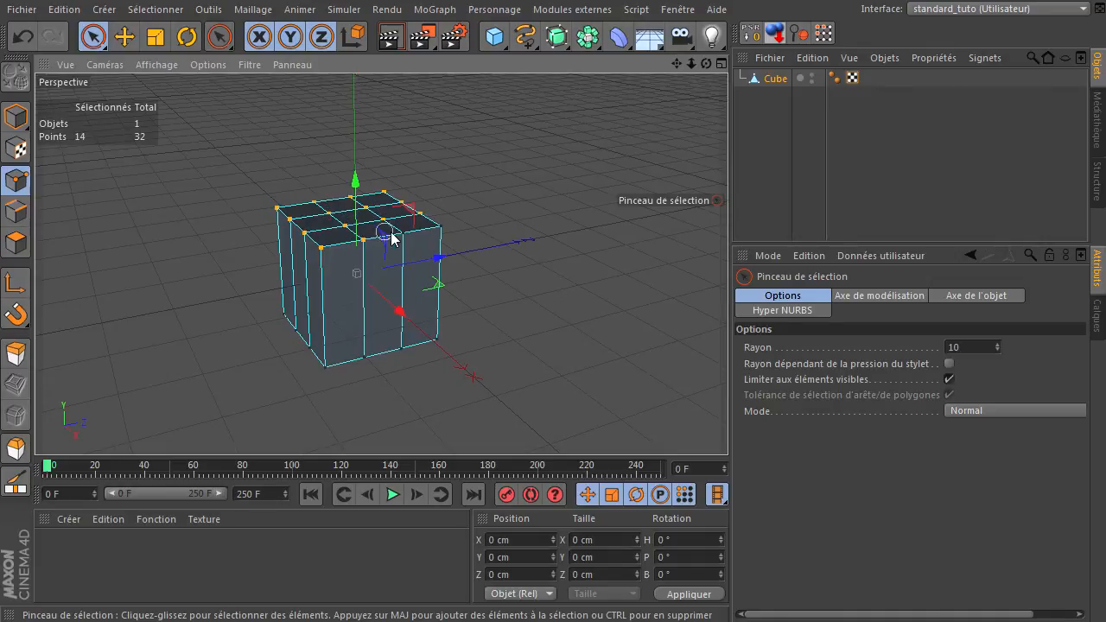
{"action": "left_click_drag", "start_coordinate": [453, 222], "coordinate": [510, 224]}
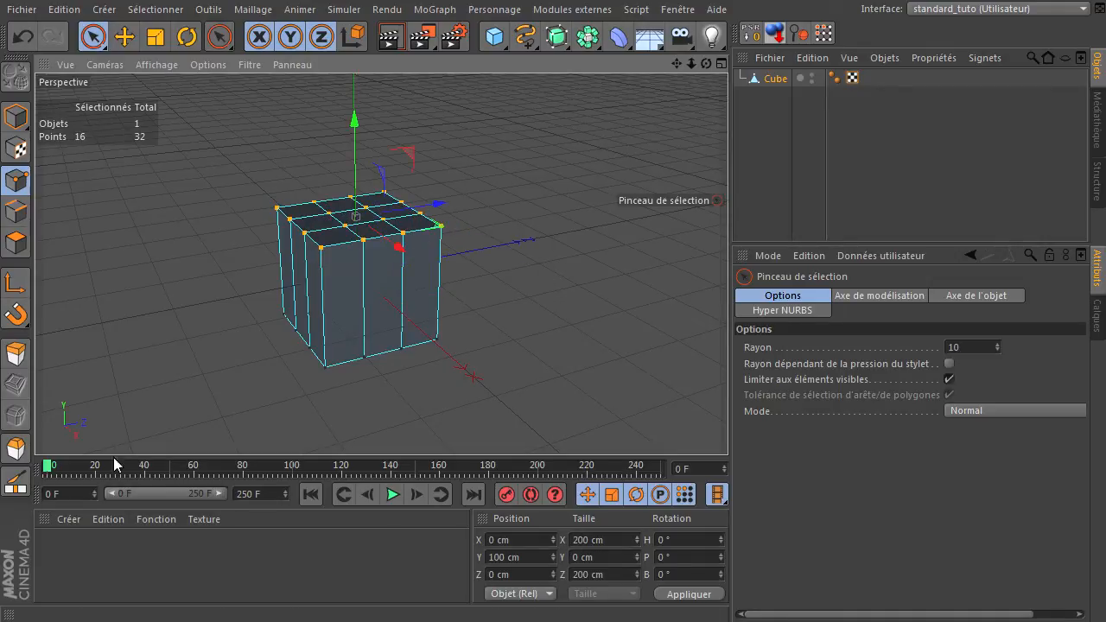
Record a keyframe at frame 0, and at frame 40 lower the upper points to about Y -63 cm and record another
{"action": "left_click", "coordinate": [505, 495]}
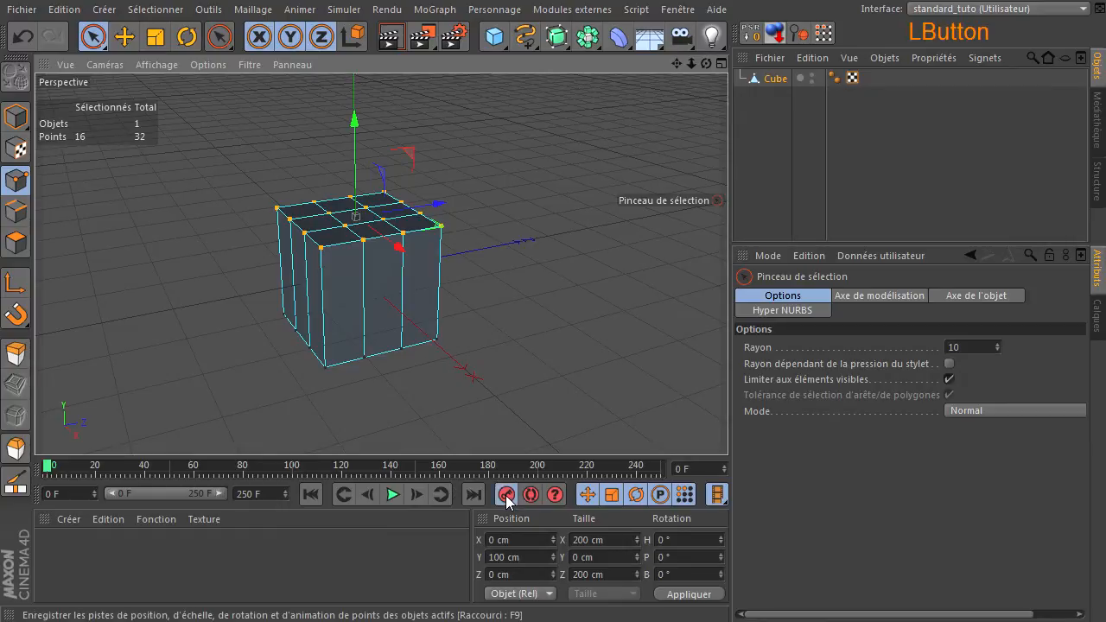
{"action": "left_click", "coordinate": [144, 466]}
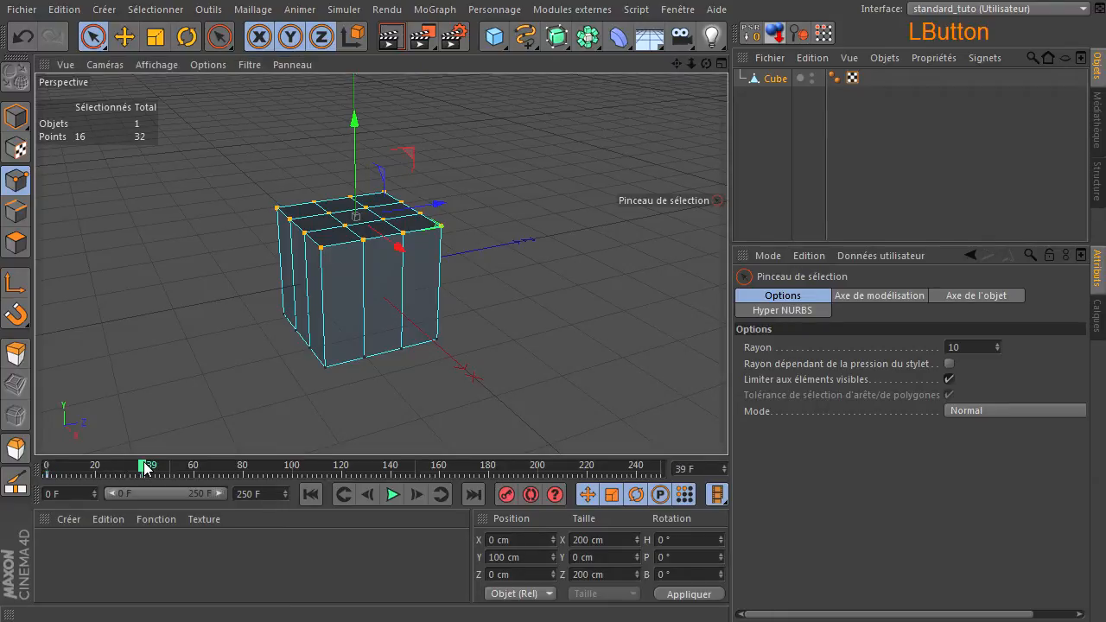
{"action": "left_click", "coordinate": [414, 496]}
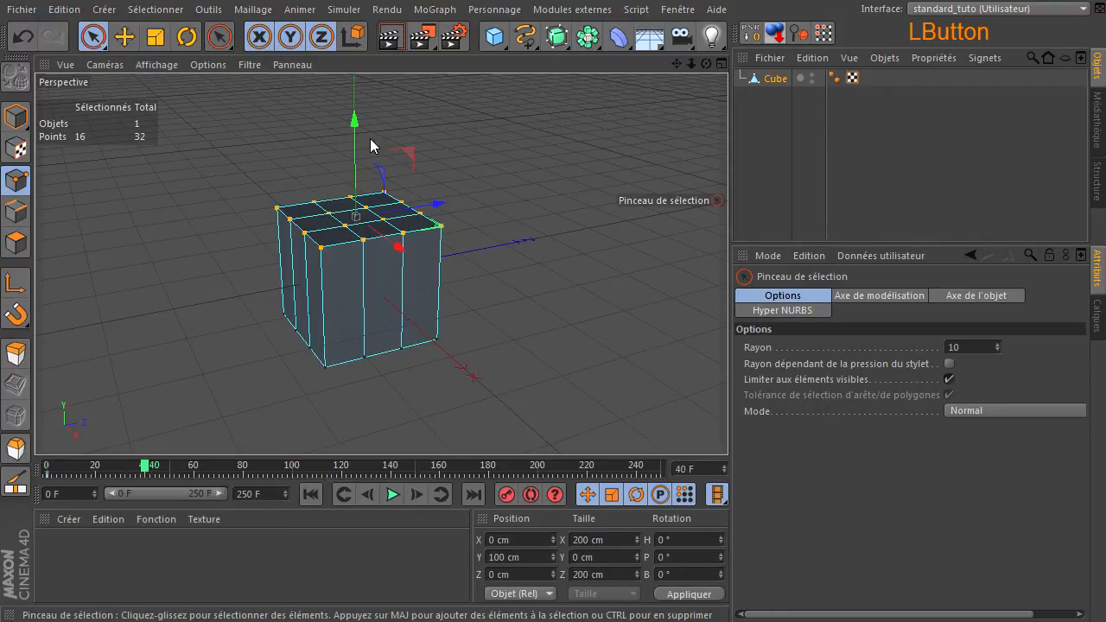
{"action": "left_click_drag", "start_coordinate": [356, 116], "coordinate": [354, 217]}
{"action": "left_click", "coordinate": [506, 496]}
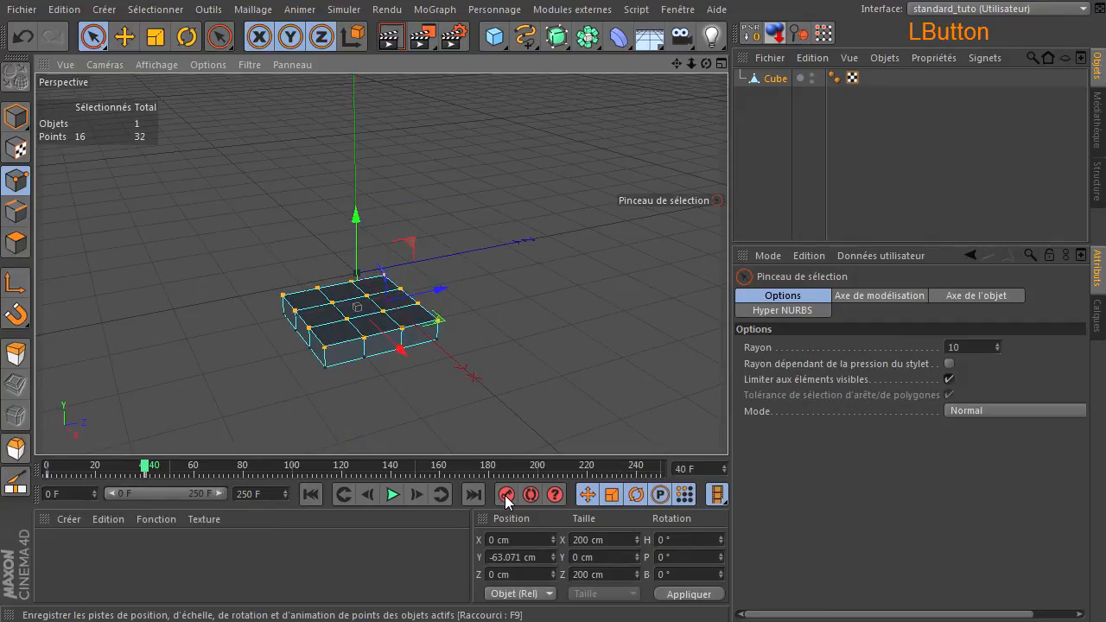
Deselect the points, return to object mode and play the squash animation from frame 0, rewinding to the start
{"action": "left_click", "coordinate": [306, 411]}
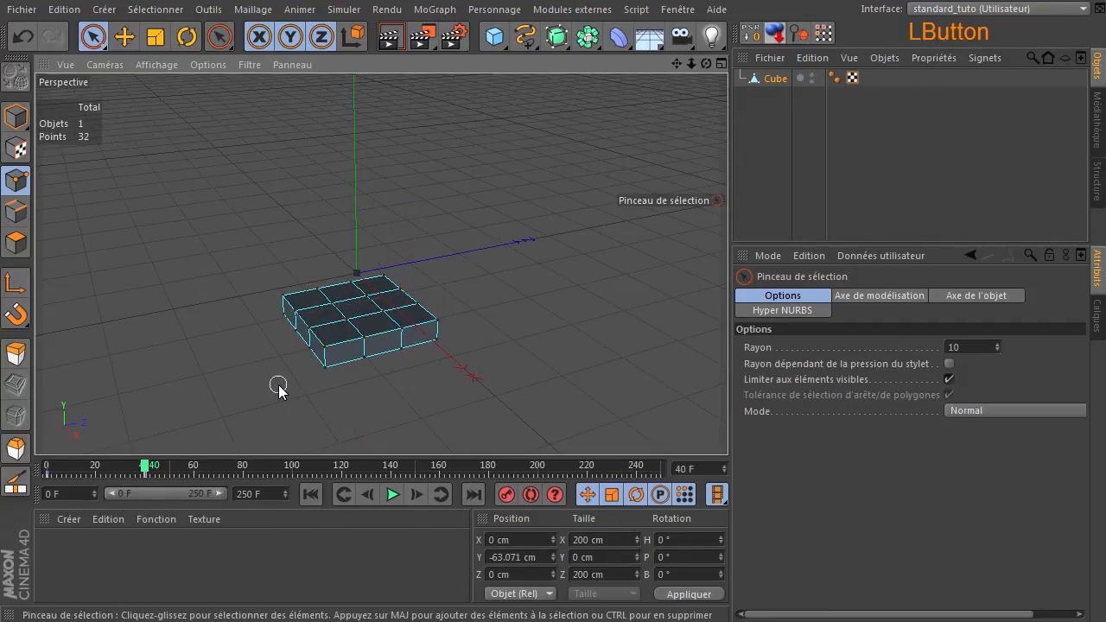
{"action": "left_click", "coordinate": [15, 116]}
{"action": "left_click", "coordinate": [311, 494]}
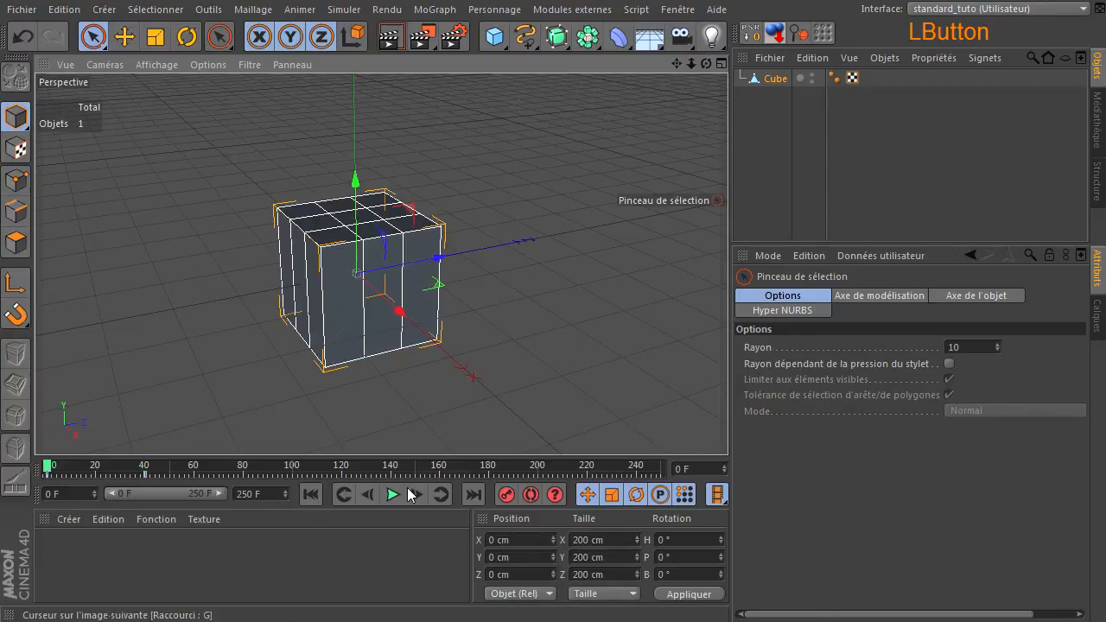
{"action": "left_click", "coordinate": [390, 496]}
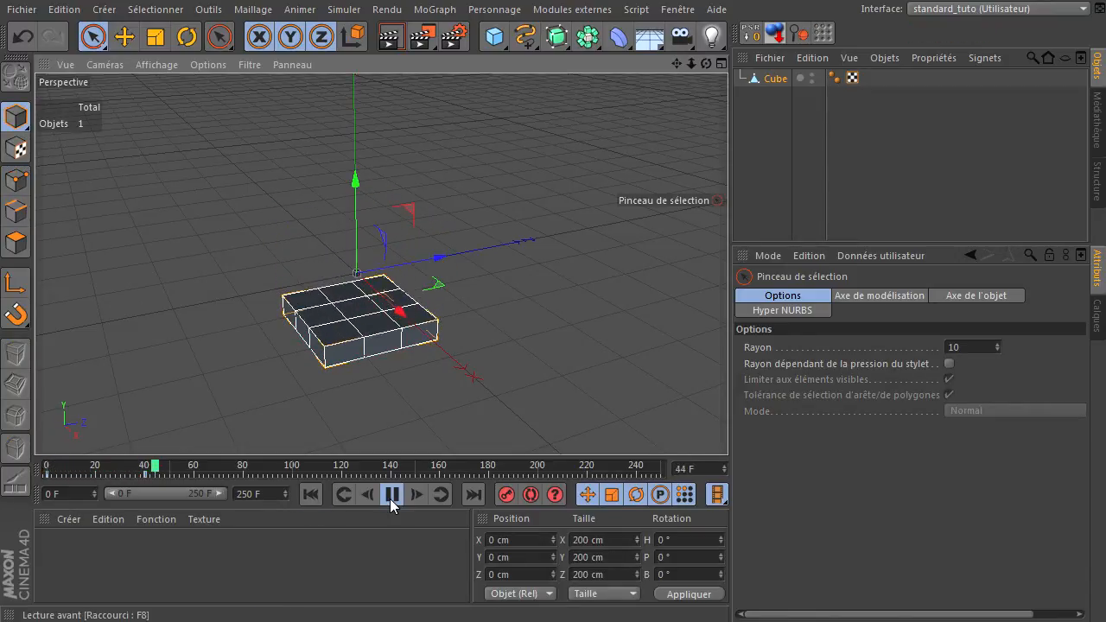
{"action": "left_click", "coordinate": [389, 496]}
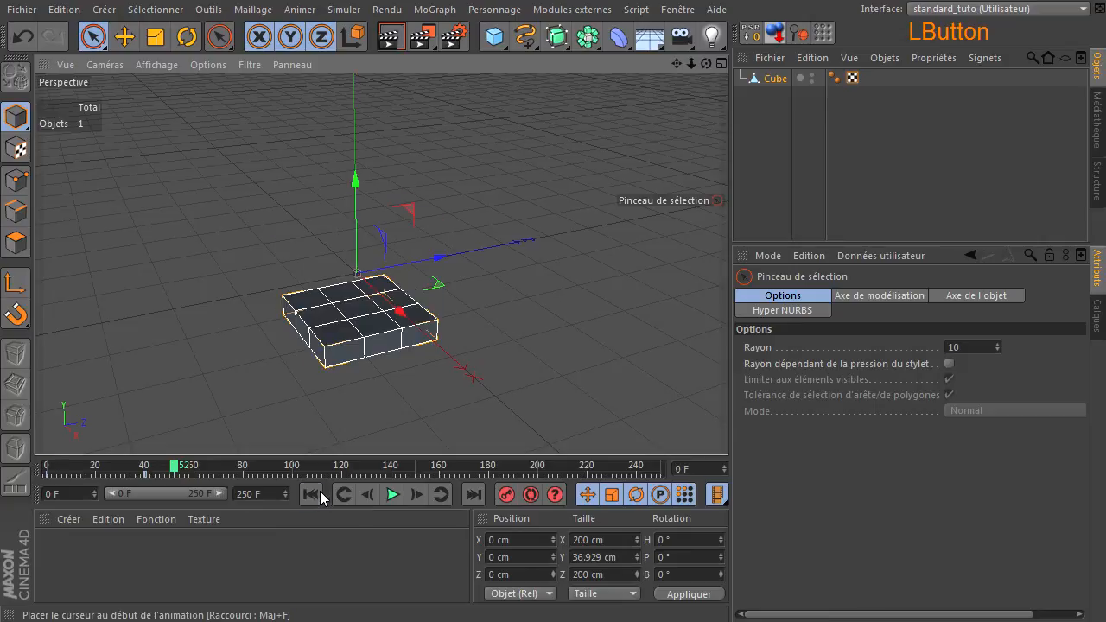
{"action": "left_click", "coordinate": [310, 494]}
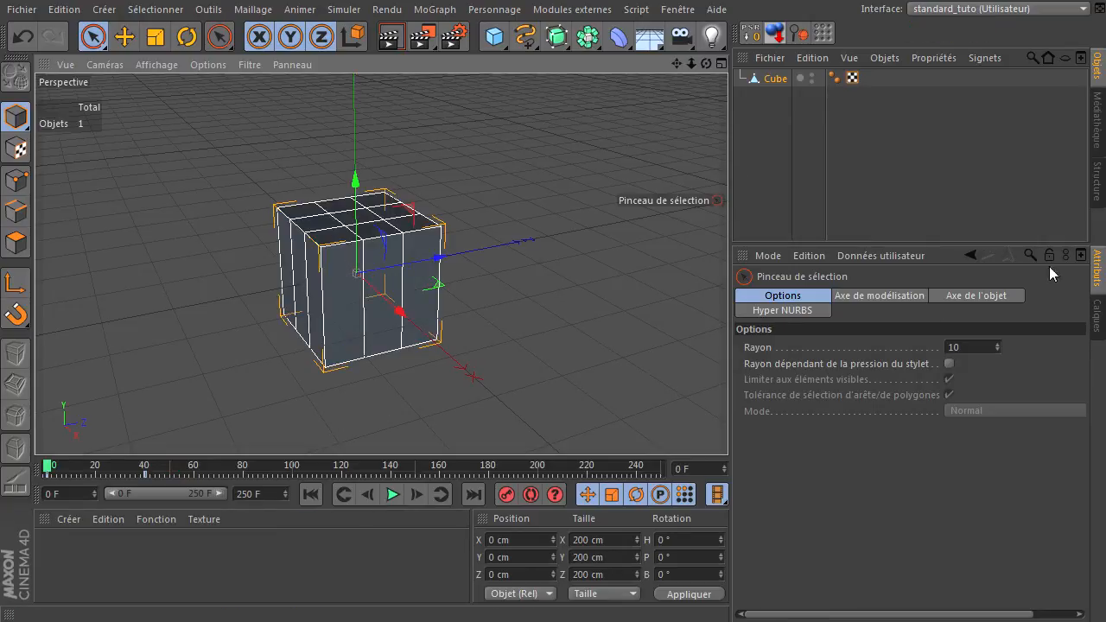
Add a Cache de points tag to the cube and store its initial state
{"action": "left_click", "coordinate": [761, 79]}
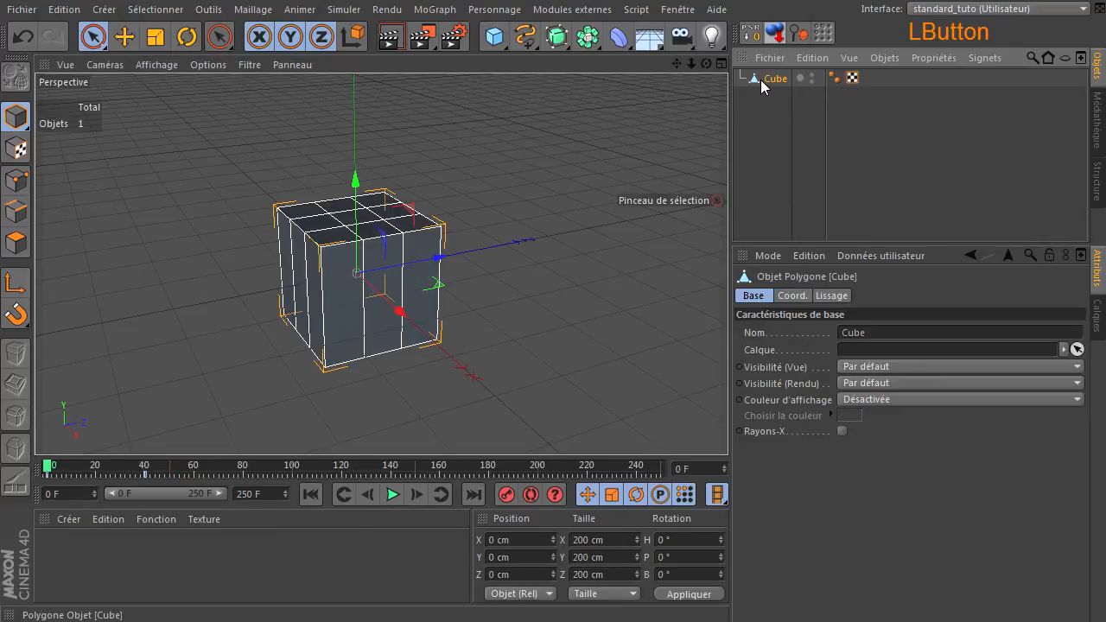
{"action": "right_click", "coordinate": [760, 79]}
{"action": "mouse_move", "coordinate": [793, 161]}
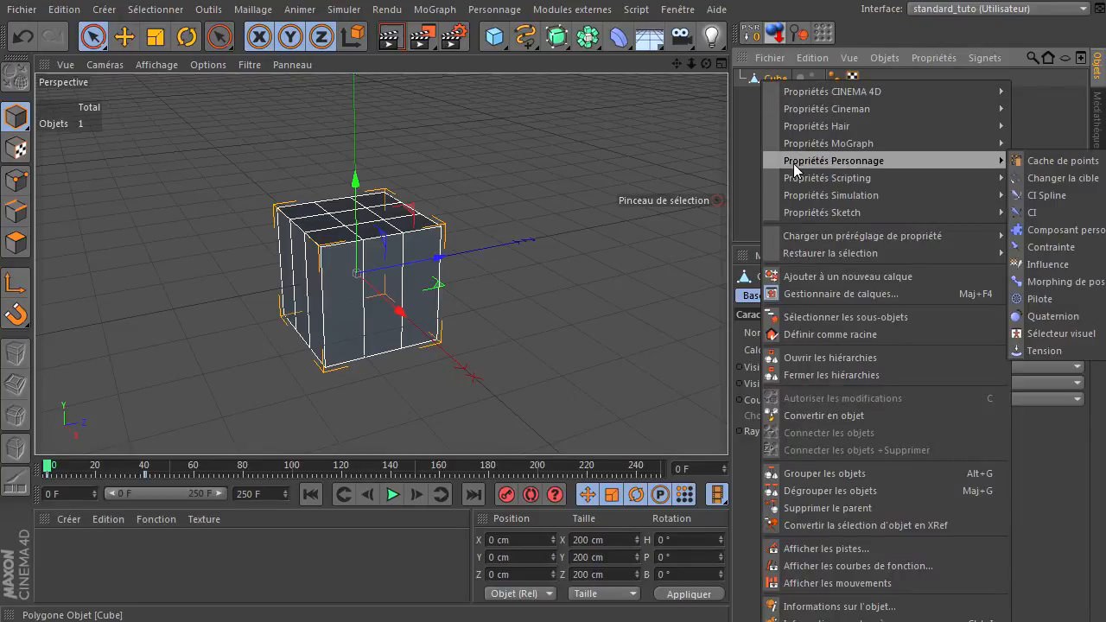
{"action": "left_click", "coordinate": [1053, 161]}
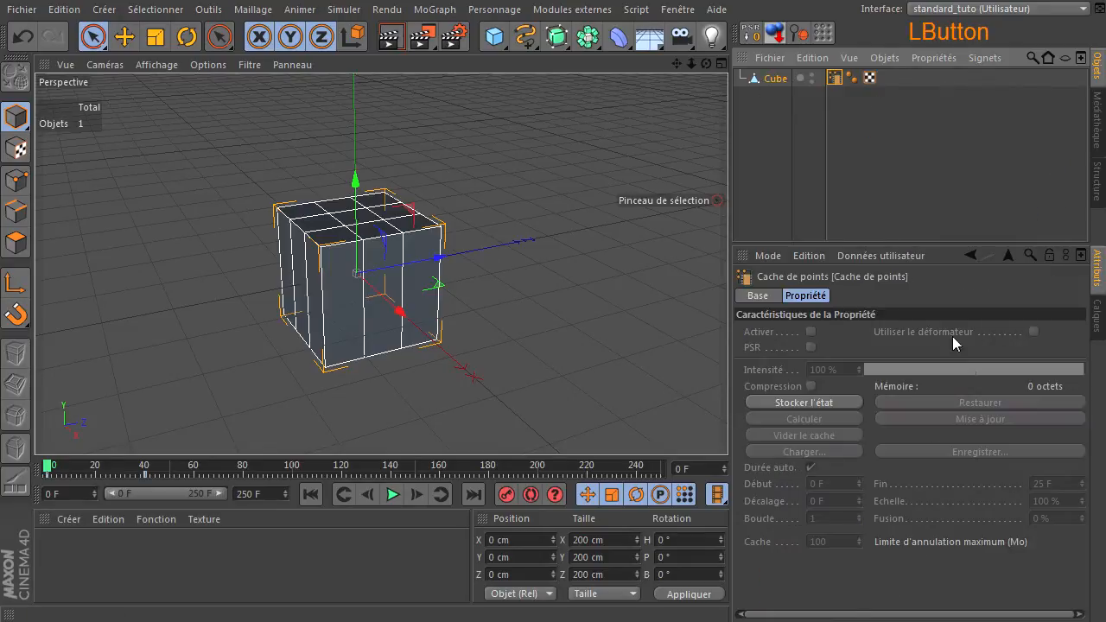
{"action": "left_click", "coordinate": [786, 402]}
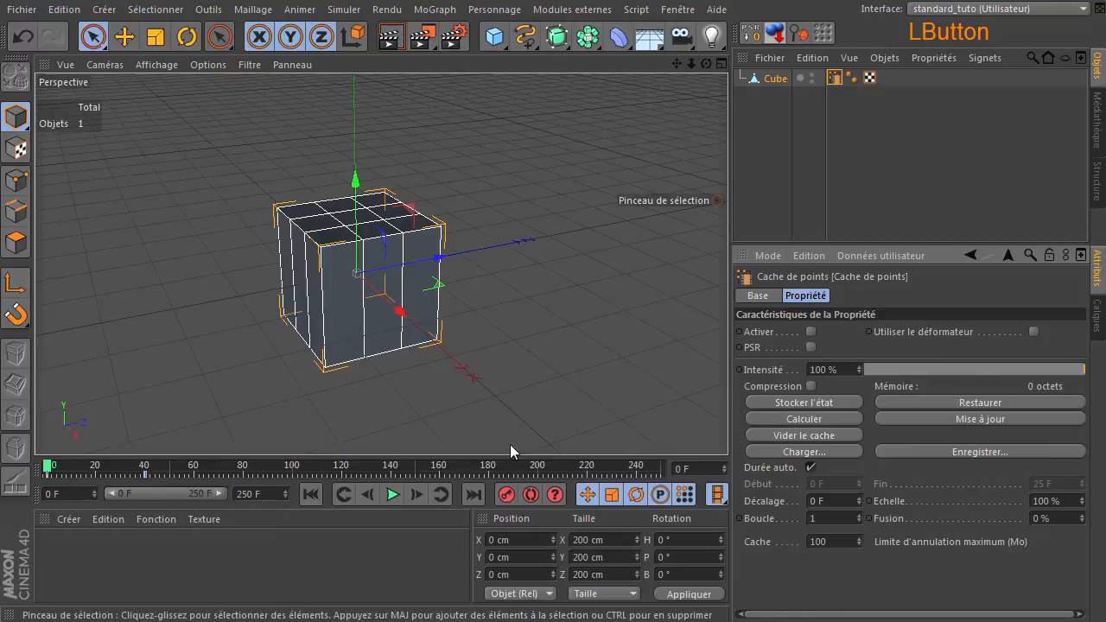
Calculate the point cache from frame 0 to 40 with automatic duration disabled, and re-enable automatic duration
{"action": "left_click", "coordinate": [811, 467]}
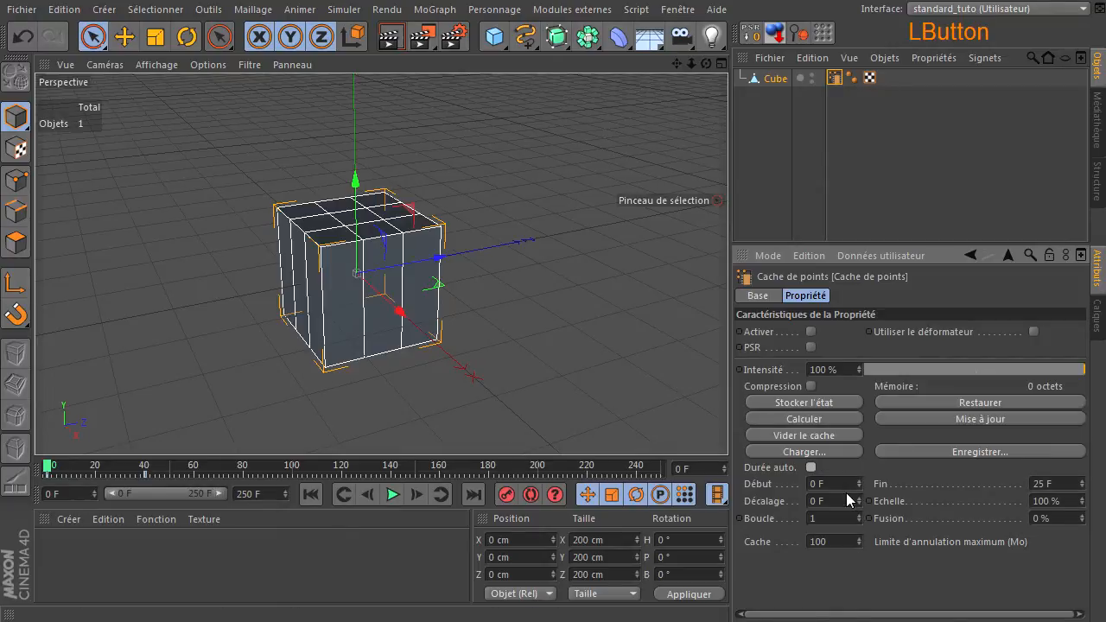
{"action": "left_click", "coordinate": [1071, 484]}
{"action": "type", "text": "40"}
{"action": "left_click", "coordinate": [837, 419]}
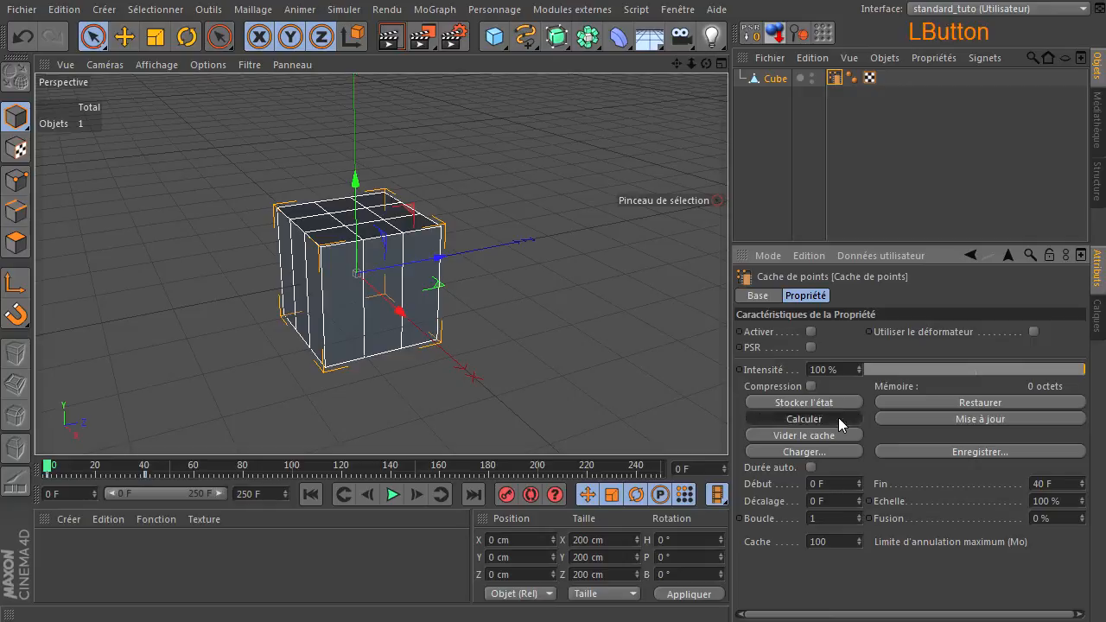
{"action": "left_click", "coordinate": [810, 467]}
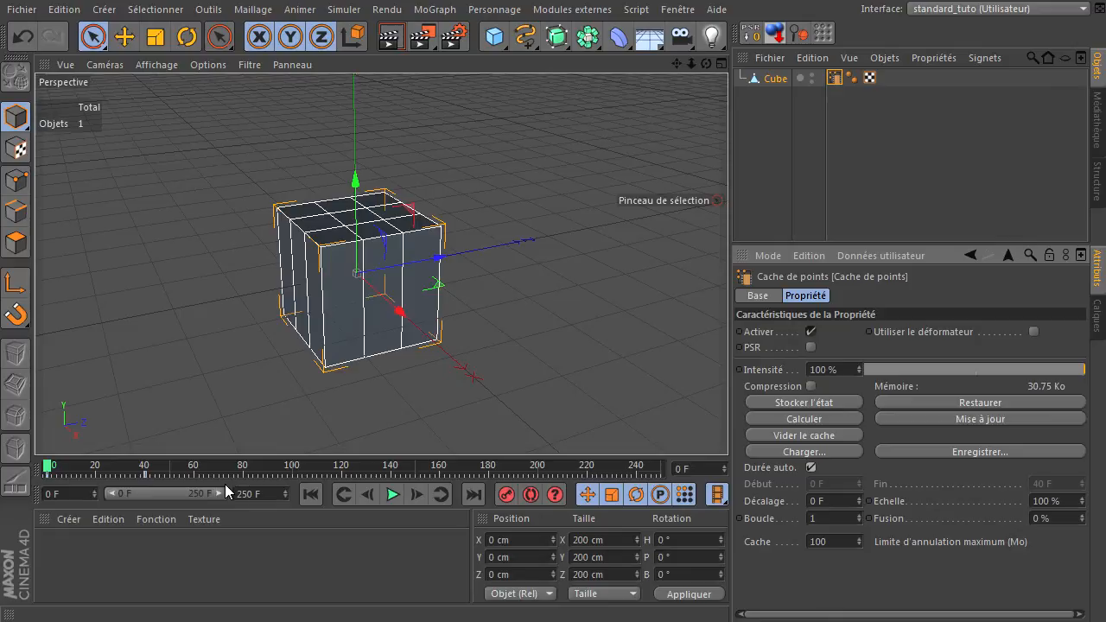
Delete the cube's keyframes at frames 0 and 40 from the timeline
{"action": "left_click_drag", "start_coordinate": [224, 475], "coordinate": [2, 467]}
{"action": "key", "text": "Delete"}
{"action": "left_click", "coordinate": [247, 475]}
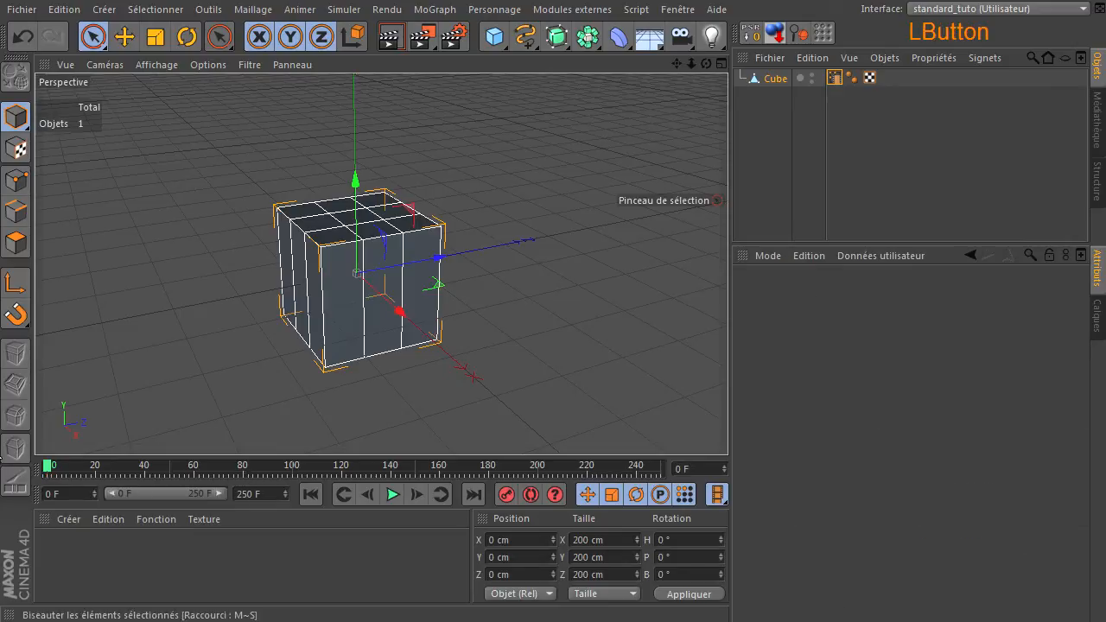
Play the cached cube animation without keyframes and rewind to frame 0
{"action": "left_click", "coordinate": [393, 494]}
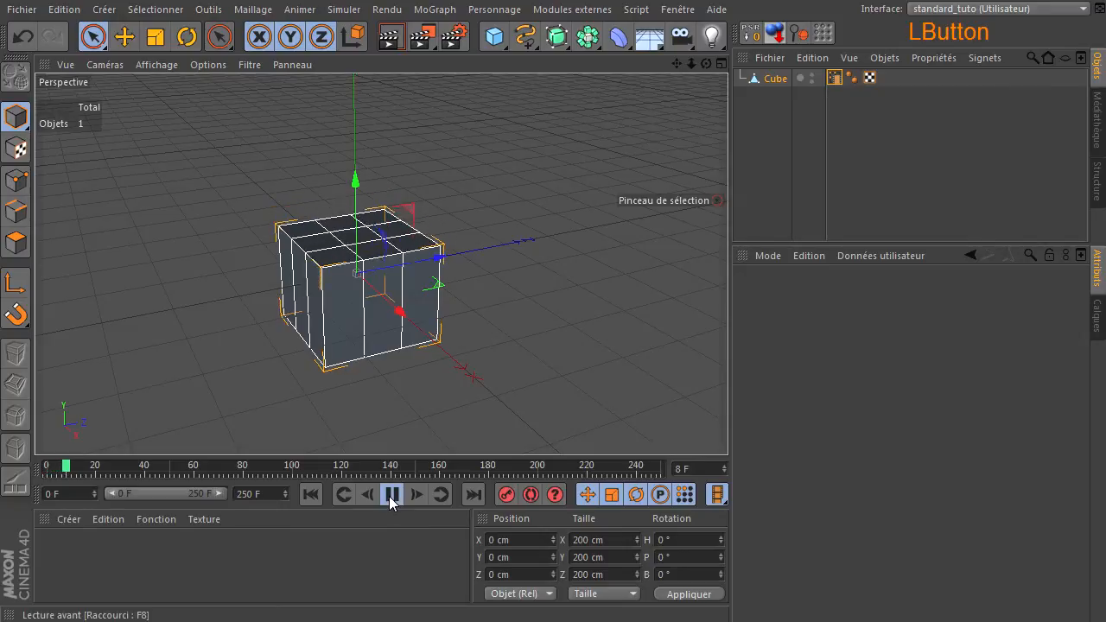
{"action": "left_click", "coordinate": [392, 494]}
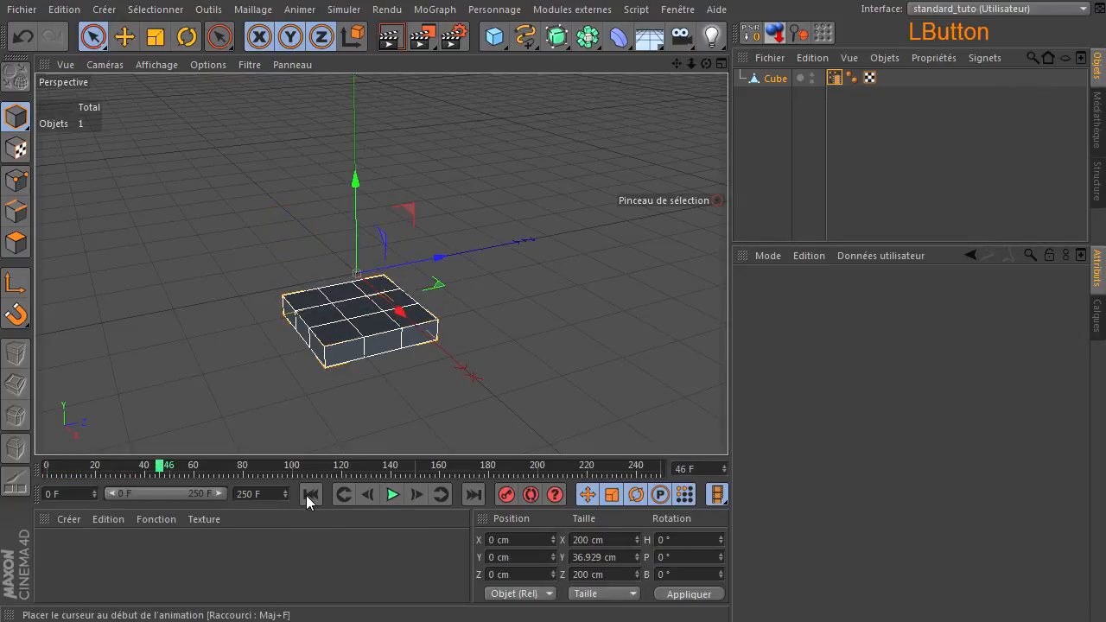
{"action": "left_click", "coordinate": [310, 494]}
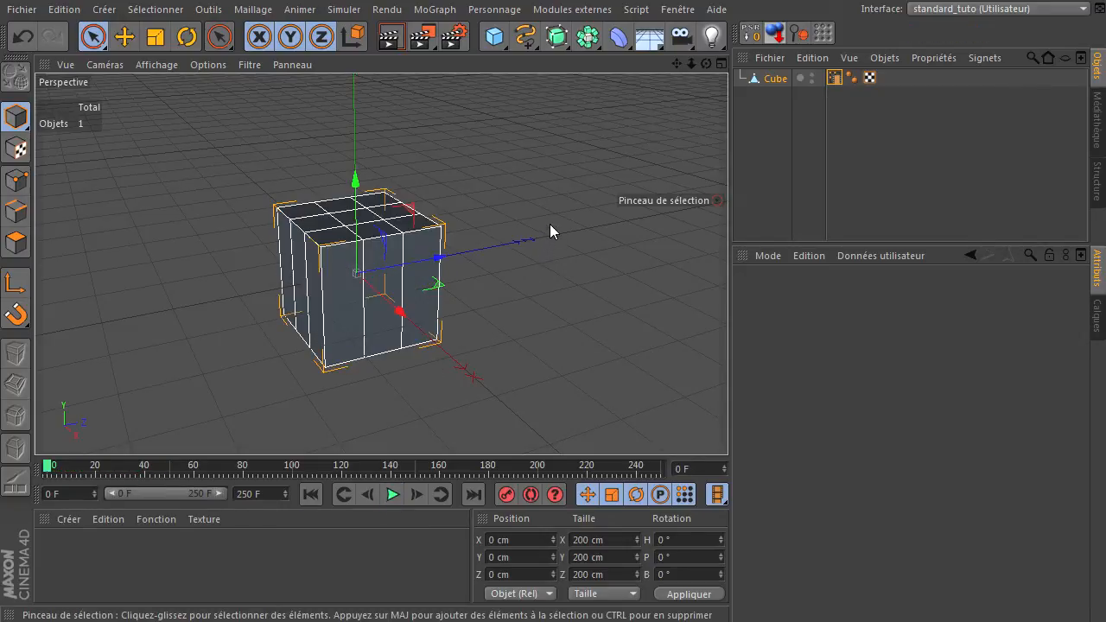
Put the cube inside a new MoGraph Cloner and distribute its clones on a 3 × 1 × 3 grid
{"action": "left_click", "coordinate": [441, 9]}
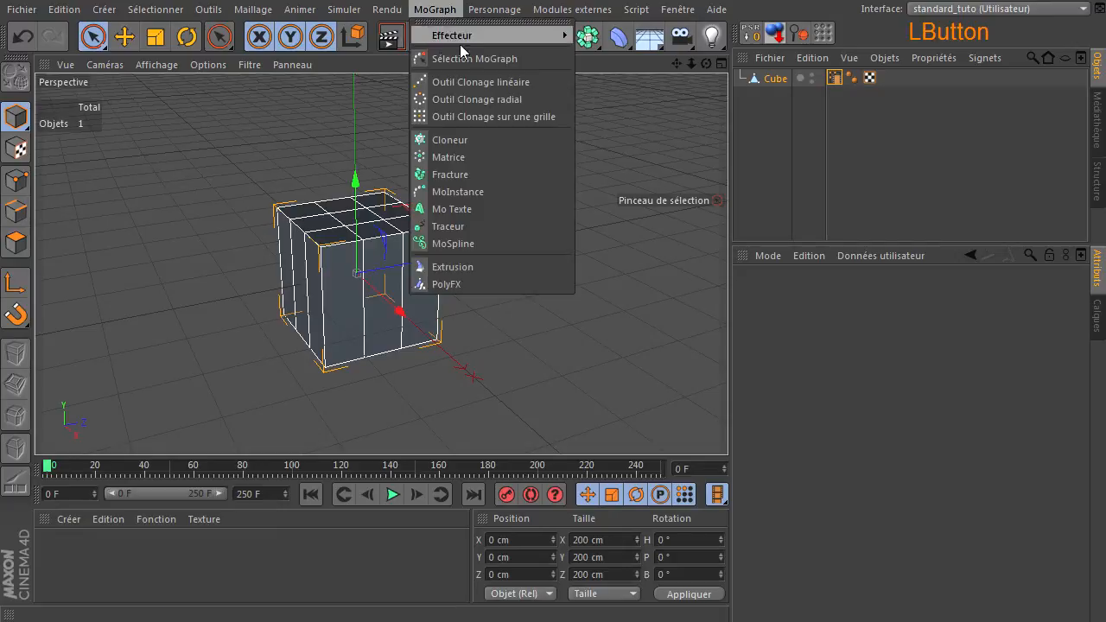
{"action": "left_click", "coordinate": [463, 137]}
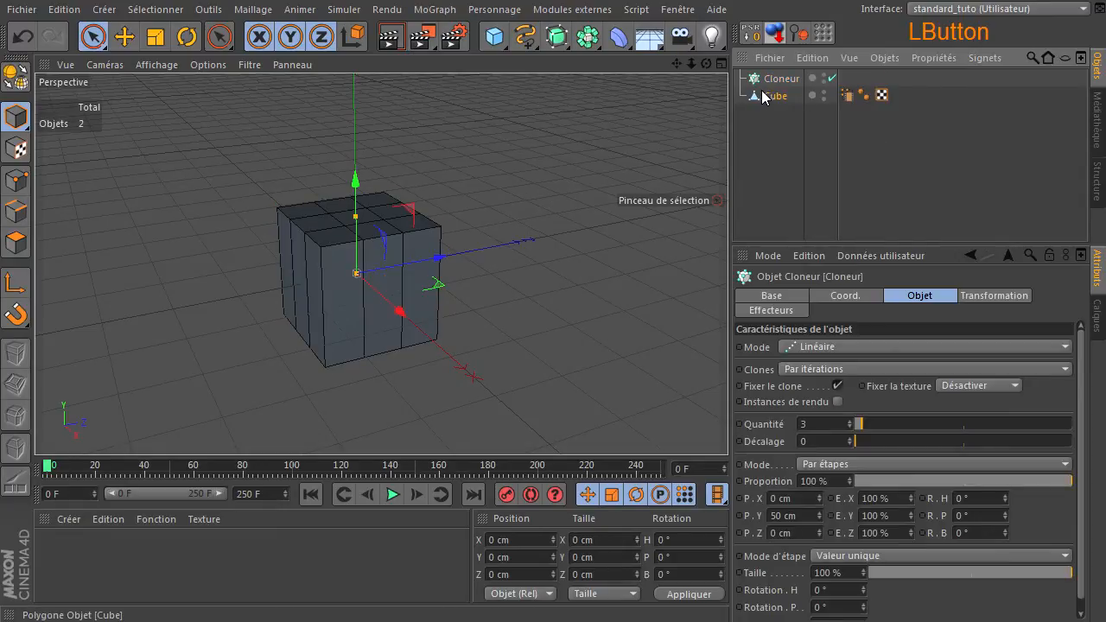
{"action": "left_click_drag", "start_coordinate": [763, 98], "coordinate": [775, 81]}
{"action": "left_click", "coordinate": [780, 78]}
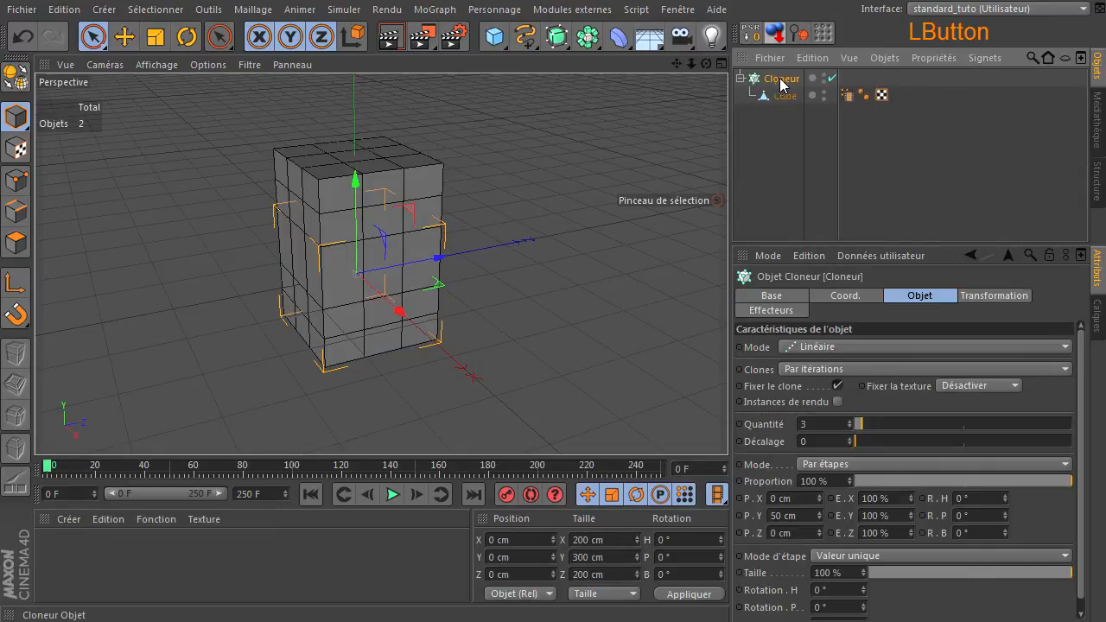
{"action": "left_click", "coordinate": [877, 346]}
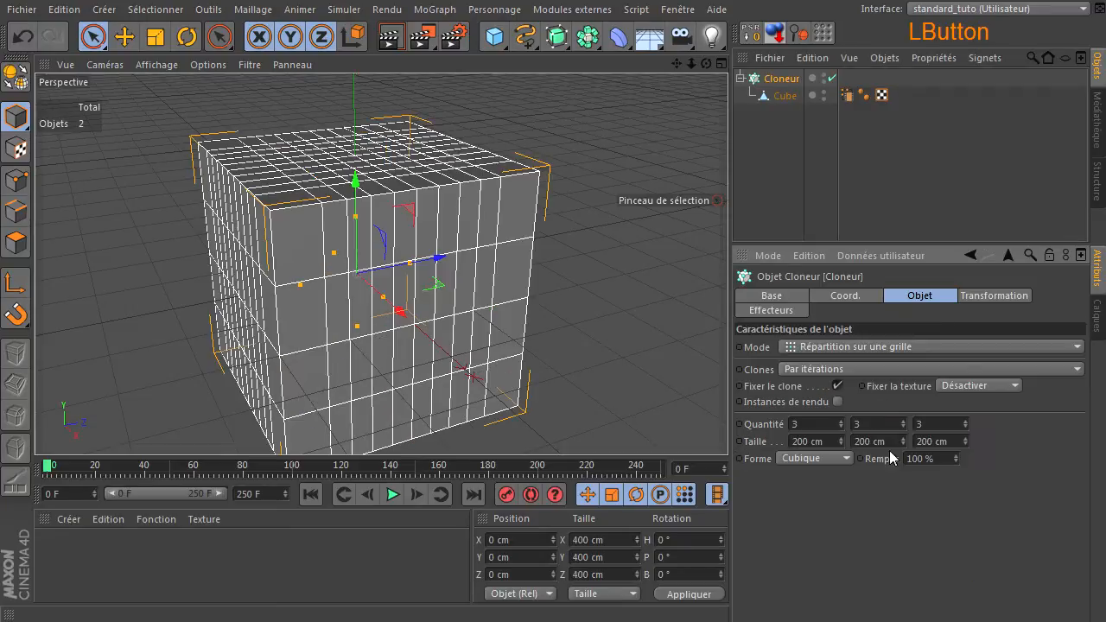
{"action": "key", "text": "Return"}
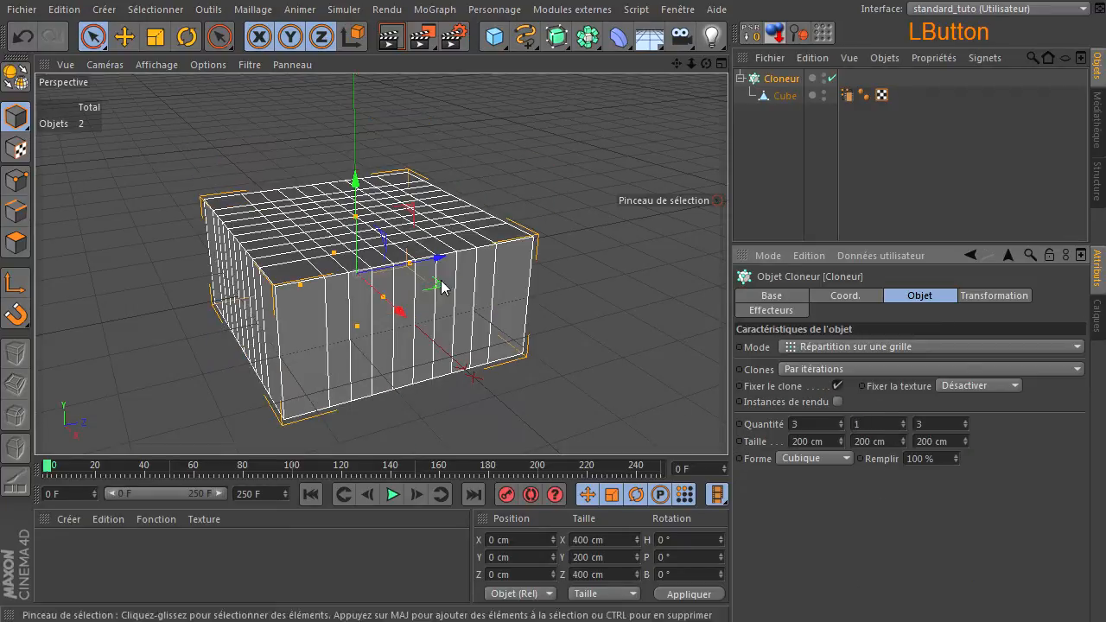
Spread the clones apart to a grid size of about 420 cm in Z and 442 cm in X
{"action": "scroll", "coordinate": [407, 260], "scroll_direction": "down", "scroll_amount": 3}
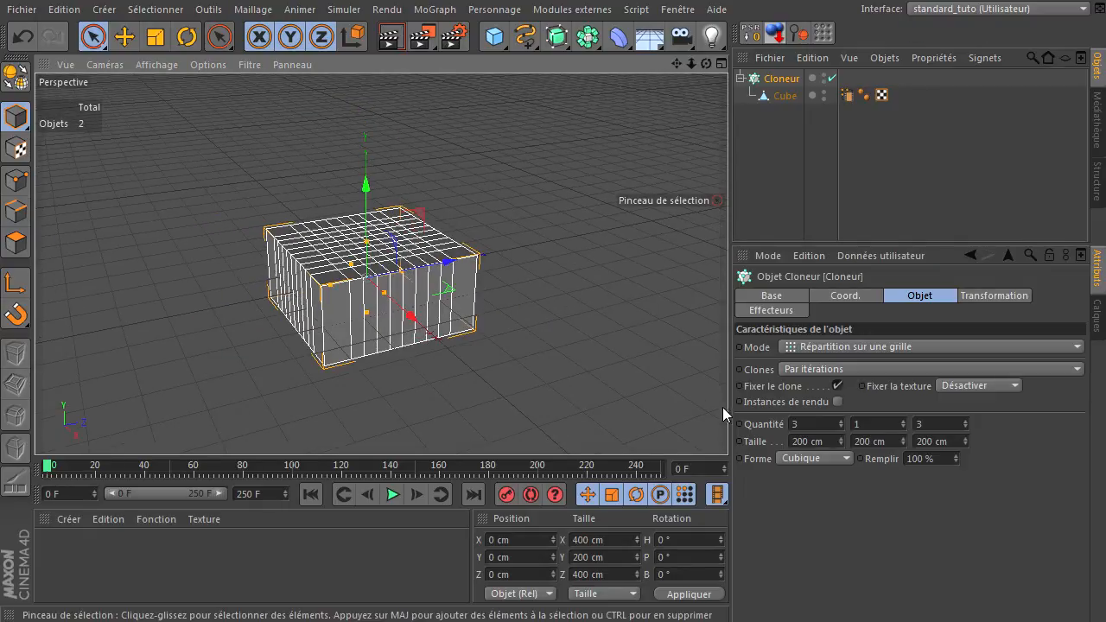
{"action": "left_click_drag", "start_coordinate": [404, 275], "coordinate": [439, 269]}
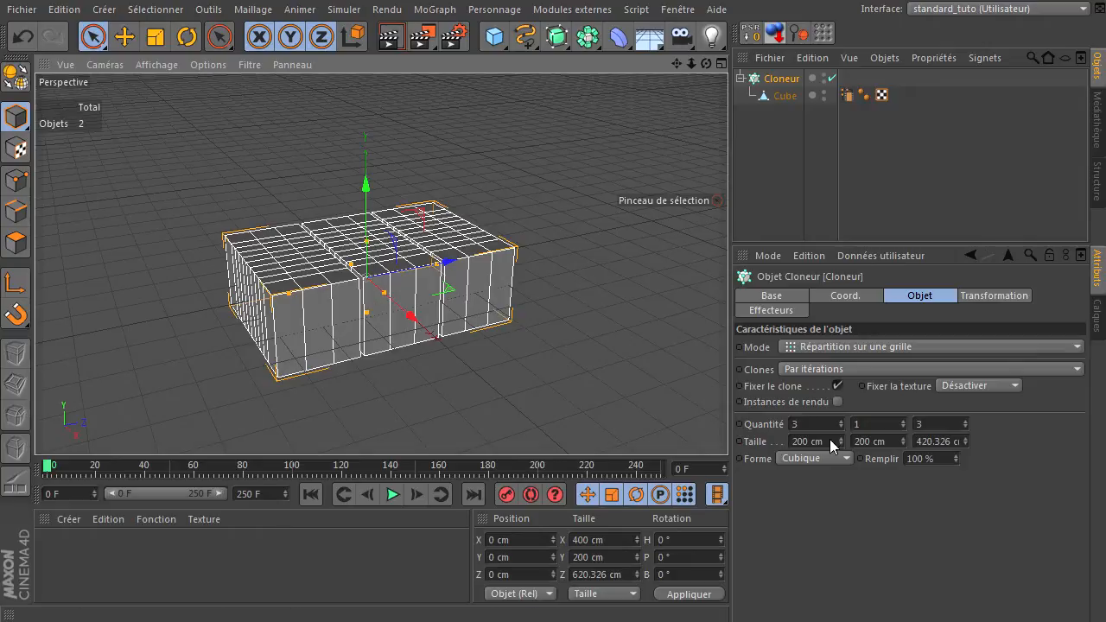
{"action": "left_click_drag", "start_coordinate": [384, 301], "coordinate": [416, 311]}
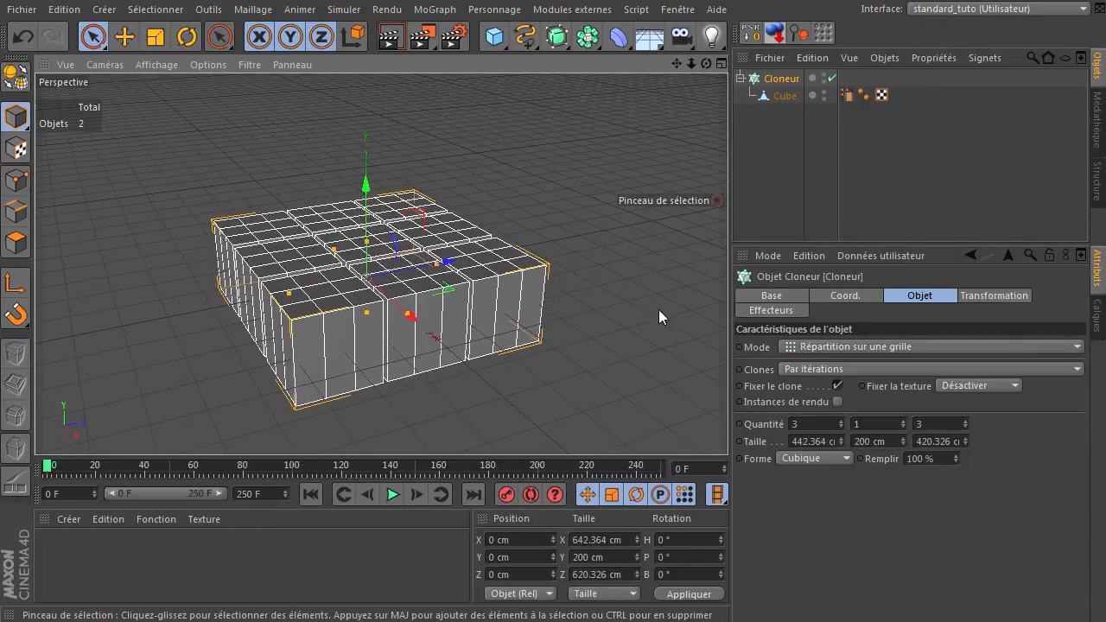
Set the Cloner's grid size to 440 cm in both X and Z
{"action": "double_click", "coordinate": [831, 444]}
{"action": "type", "text": "440"}
{"action": "left_click", "coordinate": [944, 443]}
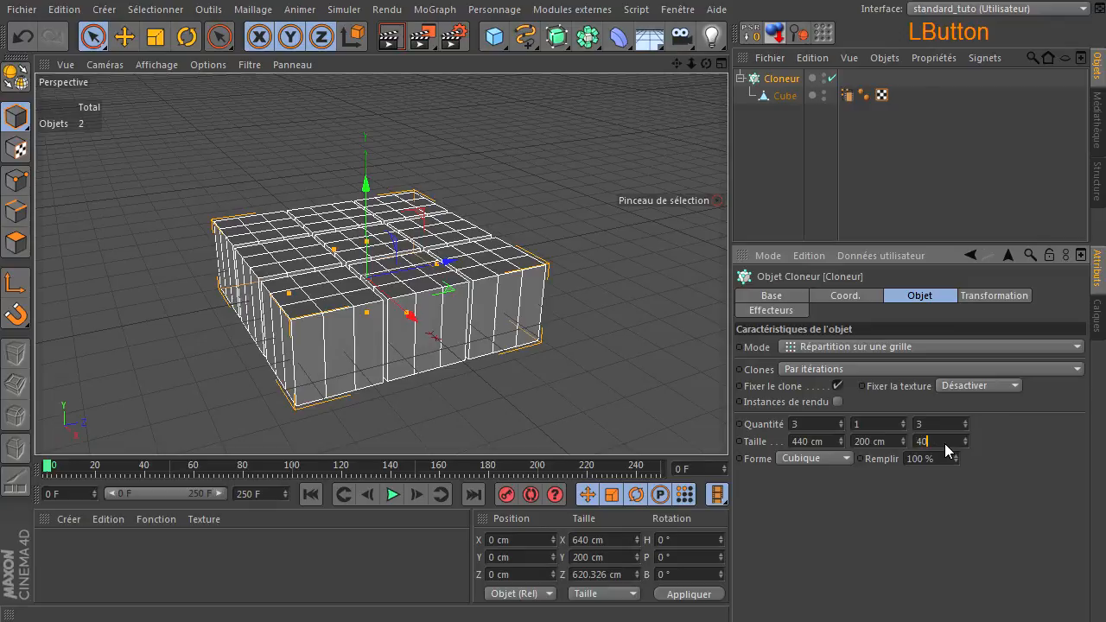
{"action": "key", "text": "Return"}
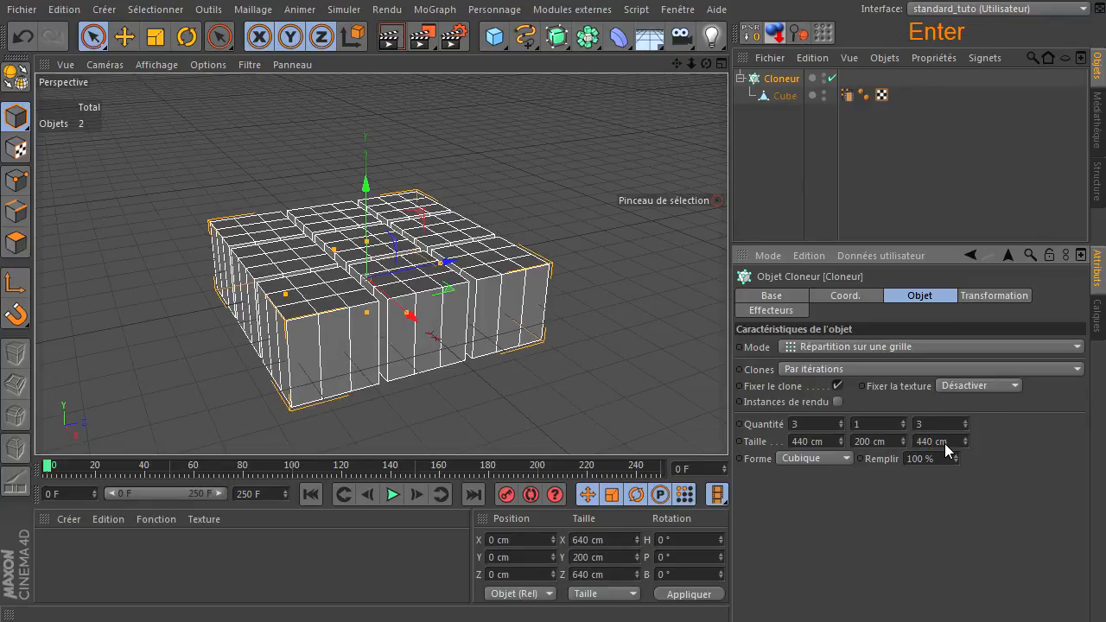
Set the Cloner's grid size to 420 cm in both Z and X
{"action": "left_click", "coordinate": [943, 441]}
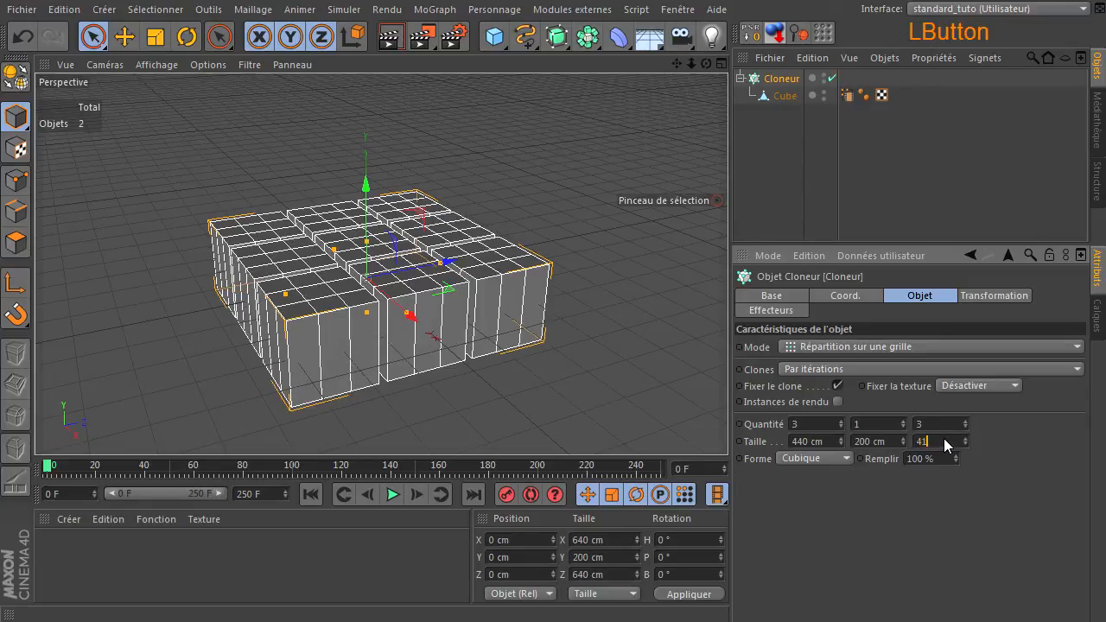
{"action": "type", "text": "420"}
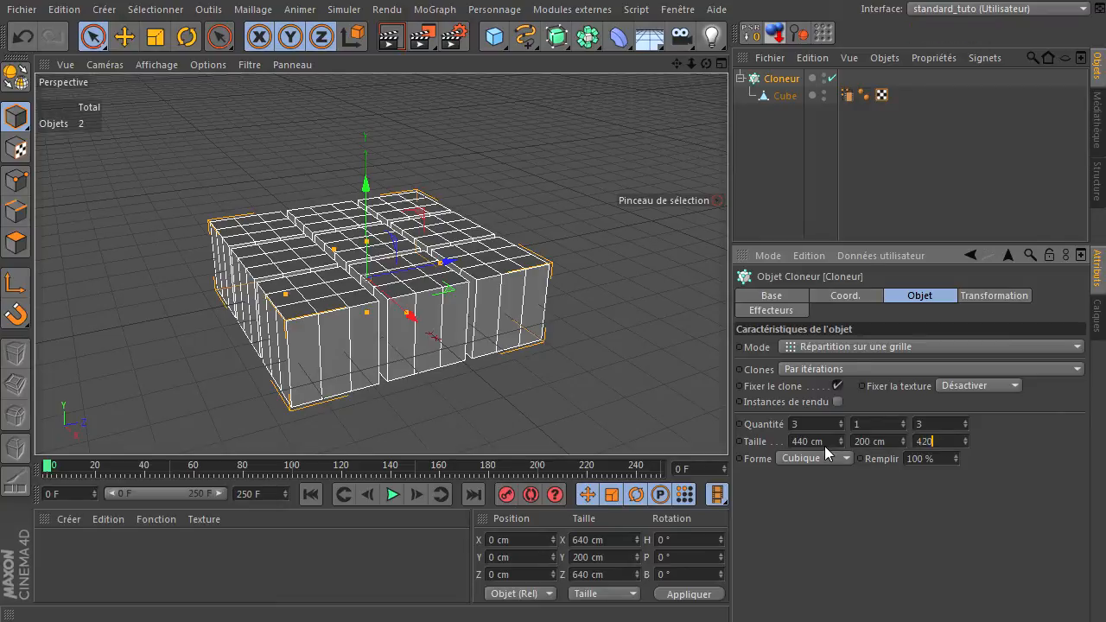
{"action": "left_click", "coordinate": [824, 442]}
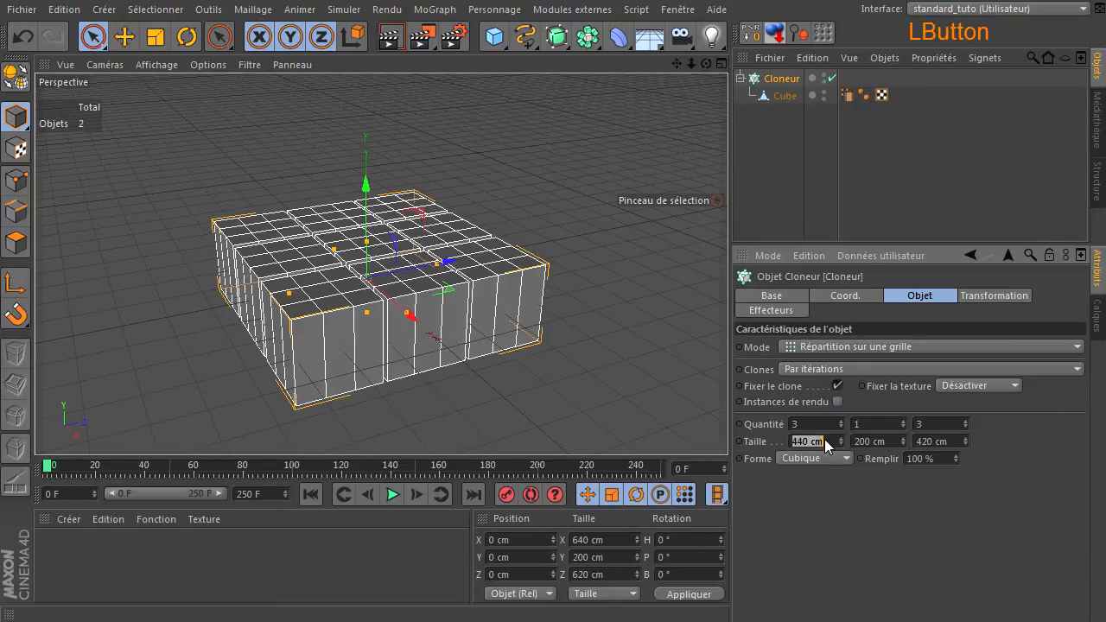
{"action": "type", "text": "420"}
{"action": "key", "text": "Return"}
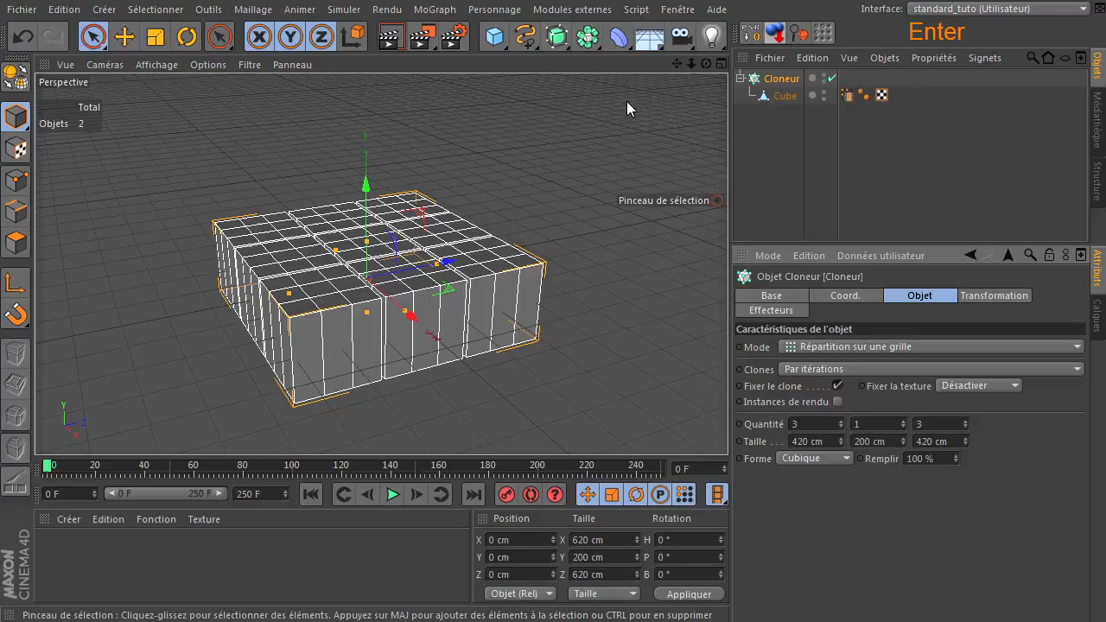
Play the cloned cubes' squash animation and rewind to frame 0
{"action": "mouse_move", "coordinate": [706, 64]}
{"action": "left_mouse_down"}
{"action": "mouse_move", "coordinate": [717, 95]}
{"action": "mouse_move", "coordinate": [691, 78]}
{"action": "mouse_move", "coordinate": [708, 65]}
{"action": "left_mouse_up"}
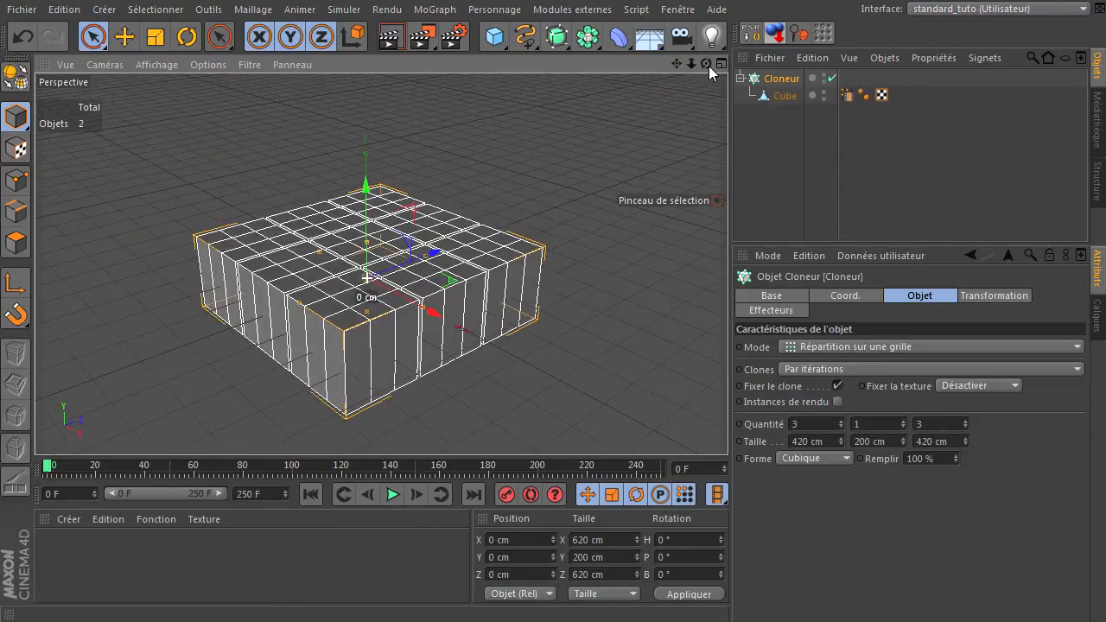
{"action": "left_click", "coordinate": [622, 324]}
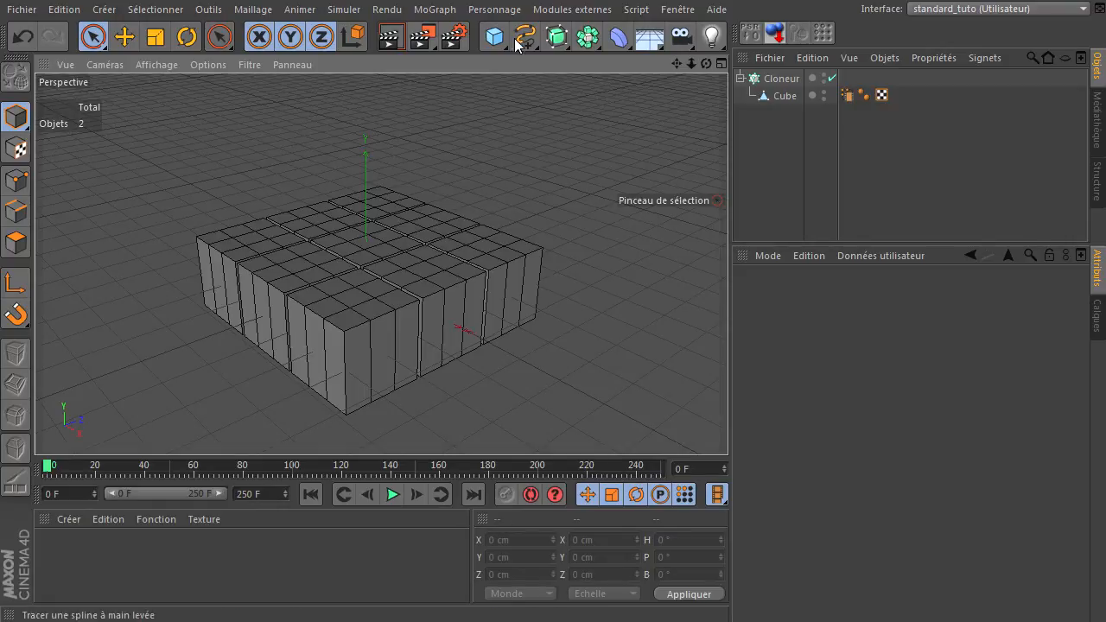
{"action": "left_click", "coordinate": [391, 494]}
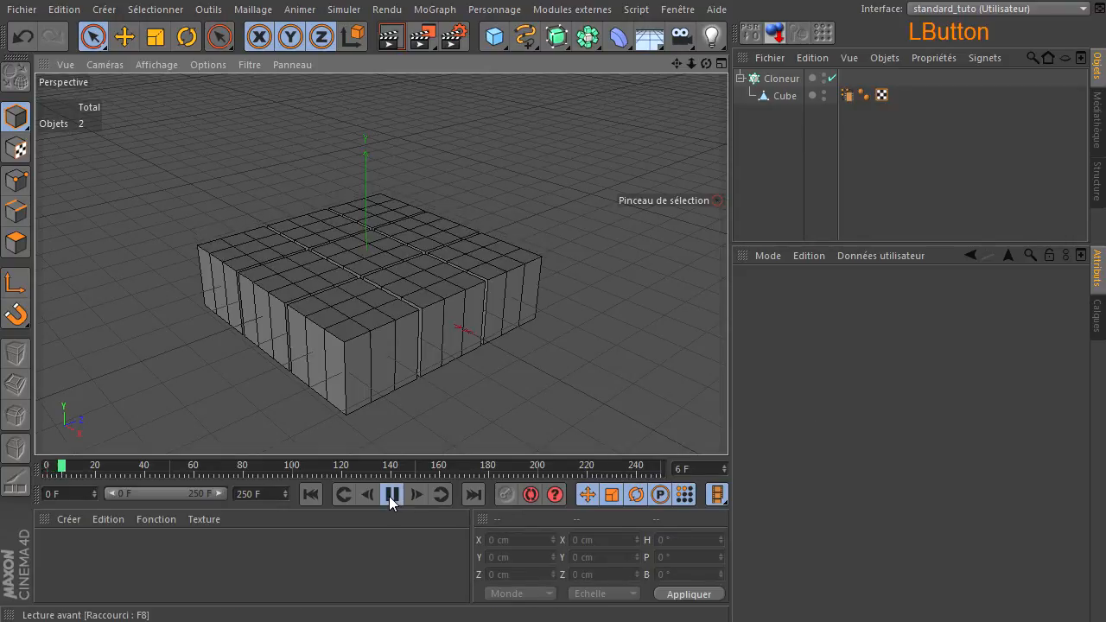
{"action": "left_click", "coordinate": [390, 494]}
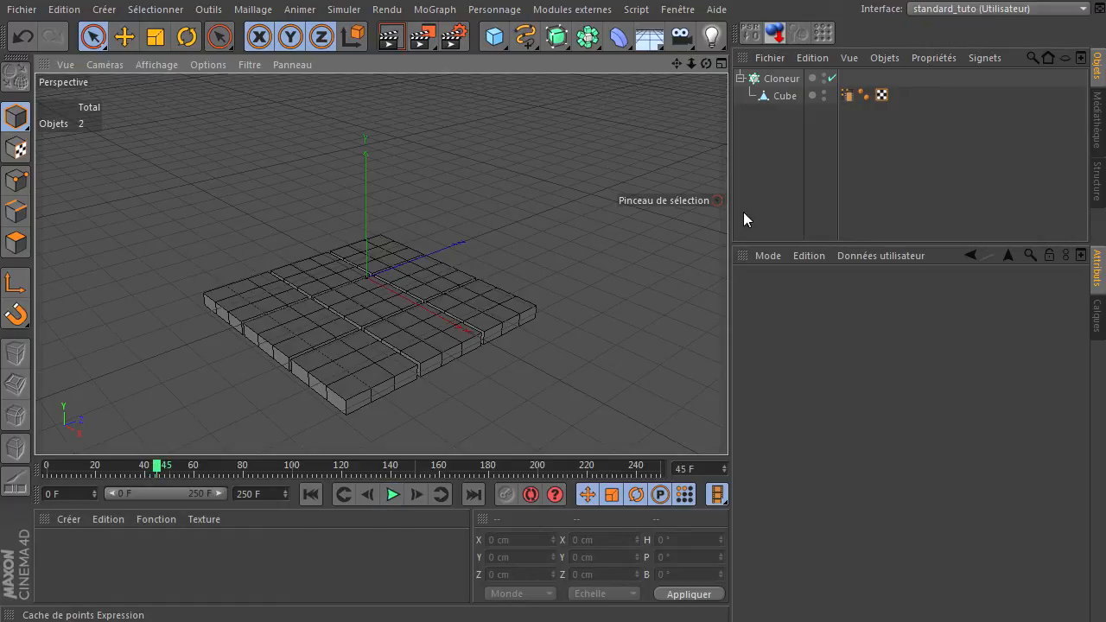
{"action": "left_click", "coordinate": [311, 494]}
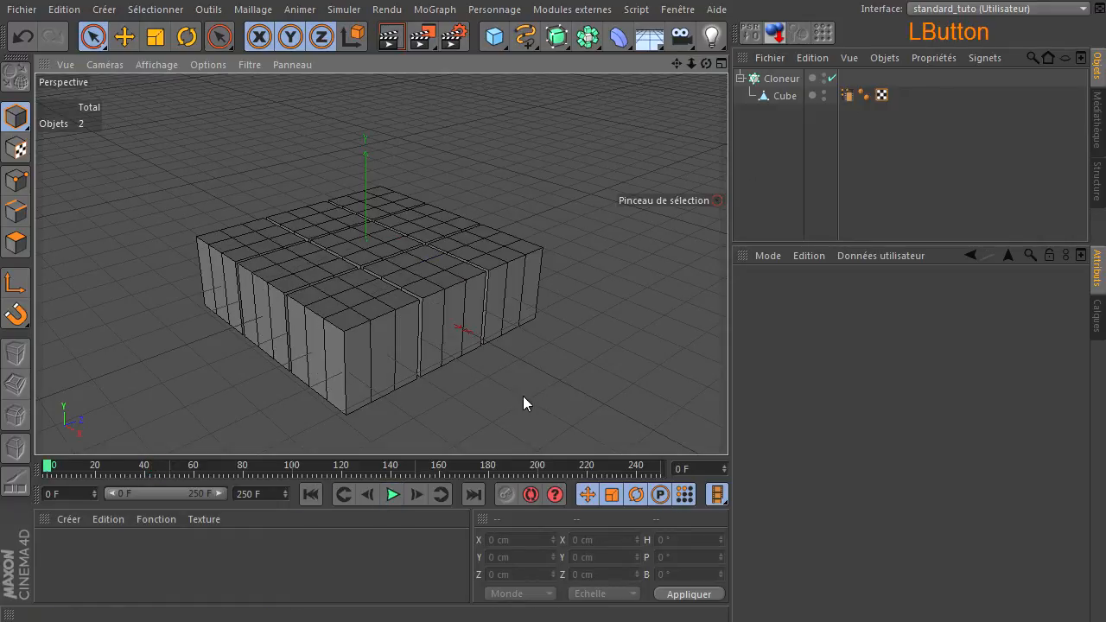
Add a Point Cache deformer and group it with the Cloner under a null, placing the deformer below the Cloner
{"action": "left_click", "coordinate": [441, 9]}
{"action": "mouse_move", "coordinate": [494, 10]}
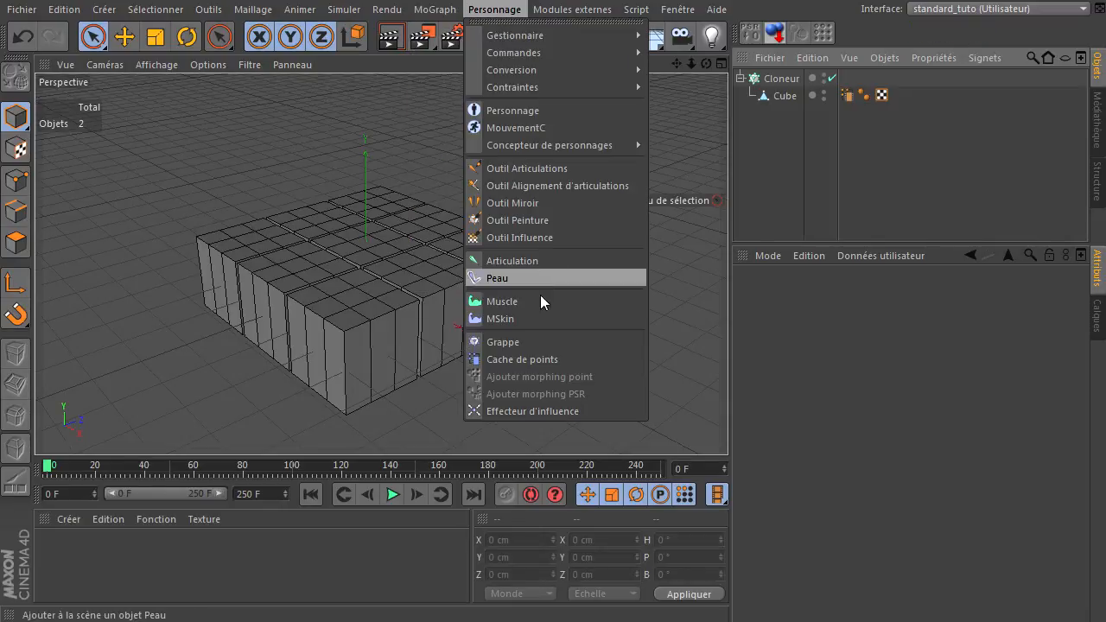
{"action": "left_click", "coordinate": [515, 364]}
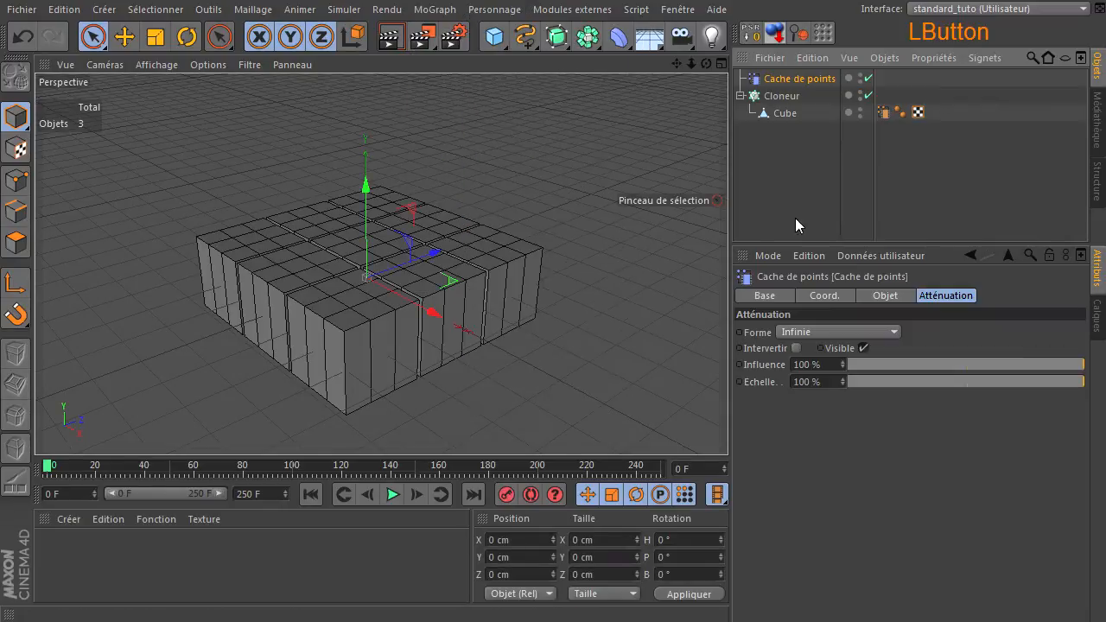
{"action": "left_click", "coordinate": [774, 97]}
{"action": "left_click", "coordinate": [784, 82], "text": "ctrl"}
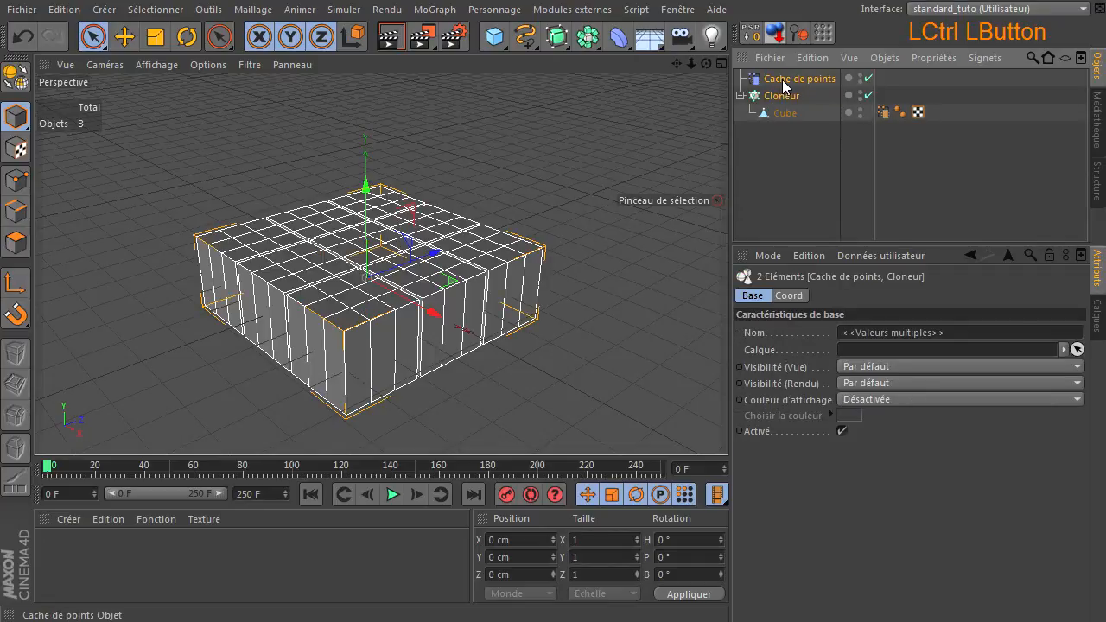
{"action": "key", "text": "alt+g"}
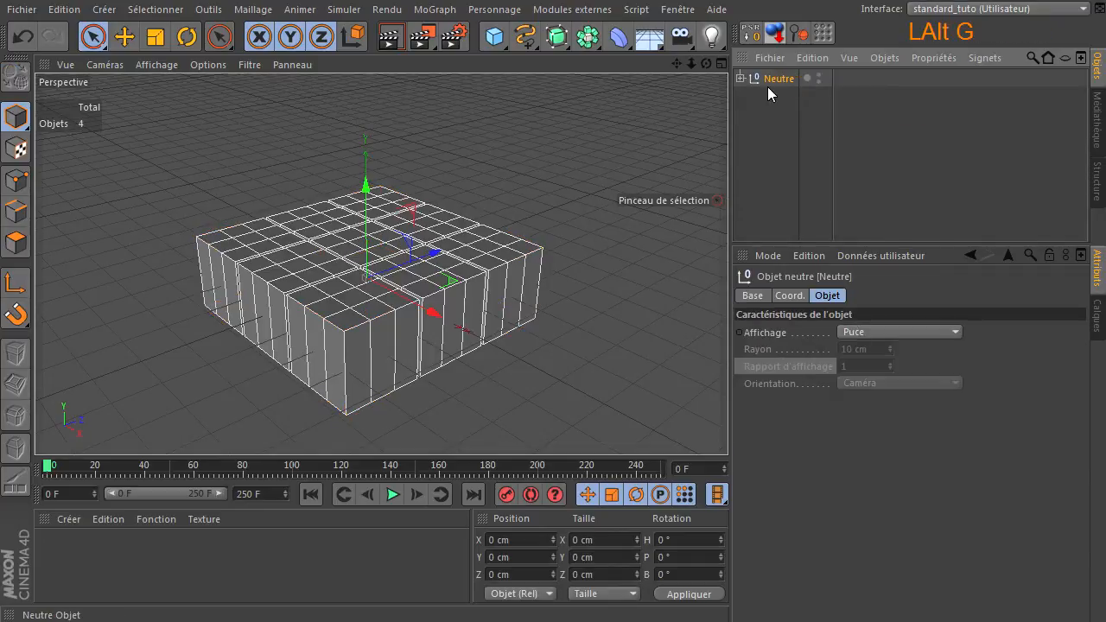
{"action": "left_click", "coordinate": [740, 78]}
{"action": "mouse_move", "coordinate": [776, 122]}
{"action": "left_mouse_down"}
{"action": "mouse_move", "coordinate": [782, 89]}
{"action": "mouse_move", "coordinate": [774, 104]}
{"action": "left_mouse_up"}
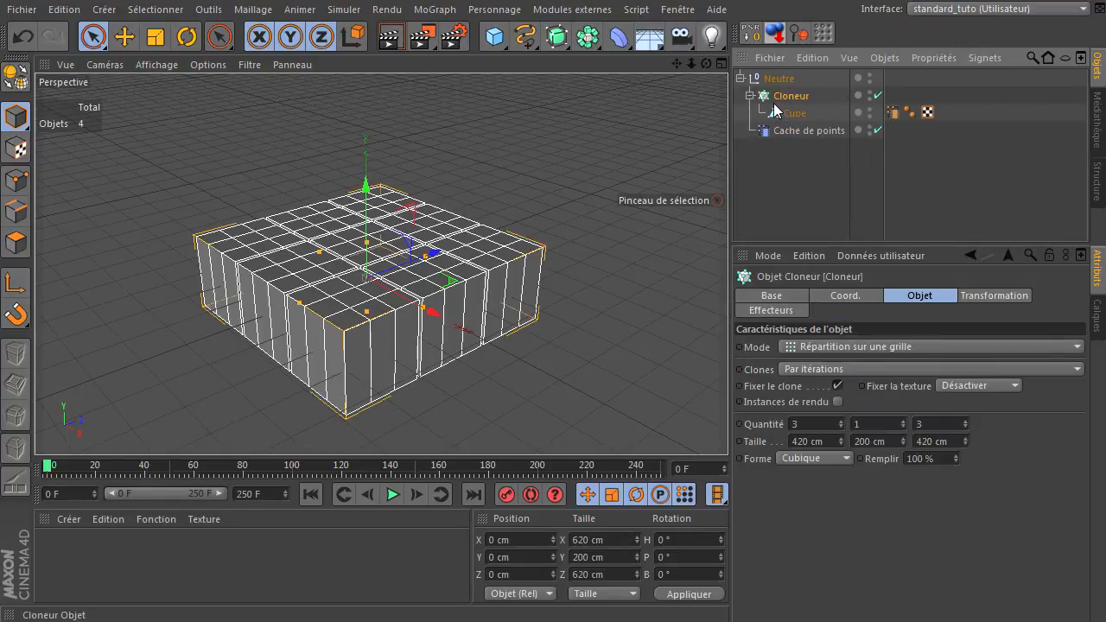
Link the cube's point cache tag to the Point Cache deformer and enable the tag's use-deformer option
{"action": "left_click", "coordinate": [906, 126]}
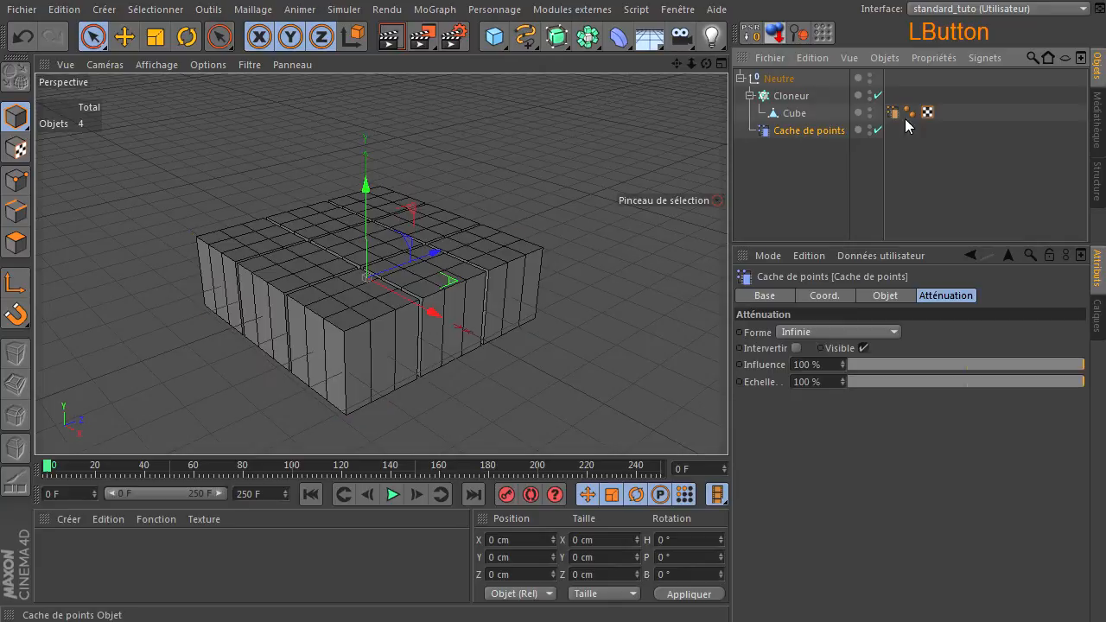
{"action": "left_click", "coordinate": [887, 295]}
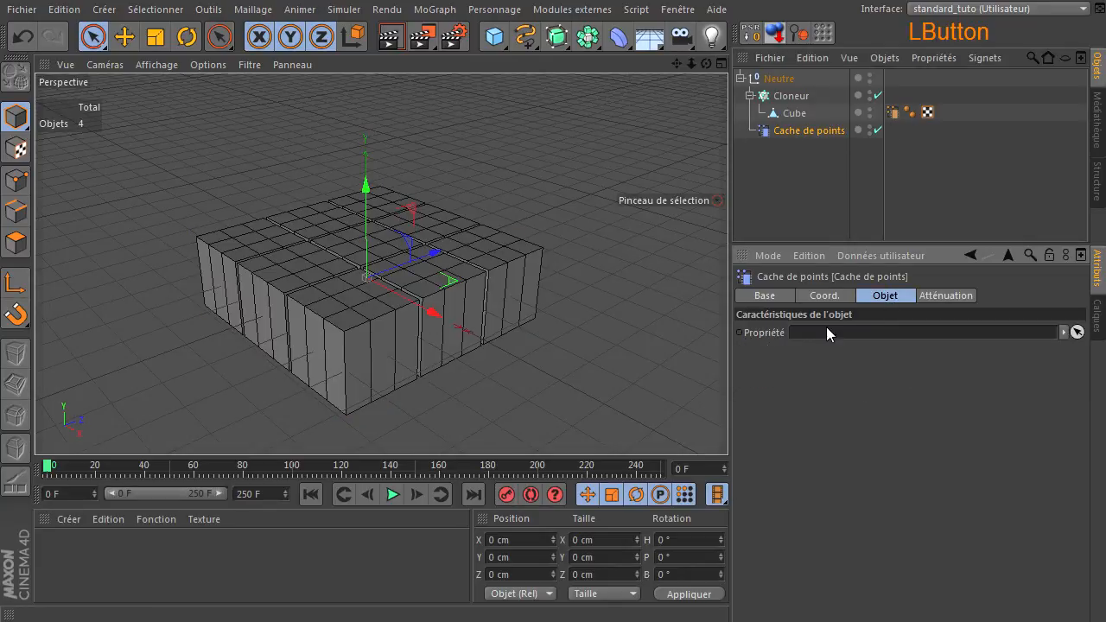
{"action": "left_click_drag", "start_coordinate": [894, 112], "coordinate": [901, 333]}
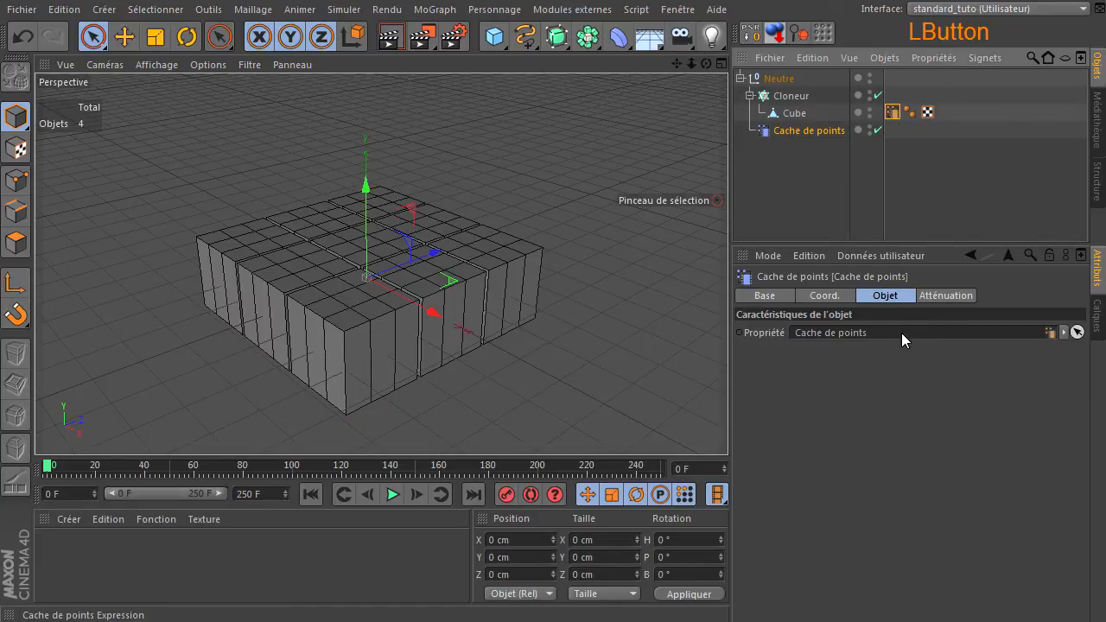
{"action": "left_click", "coordinate": [893, 113]}
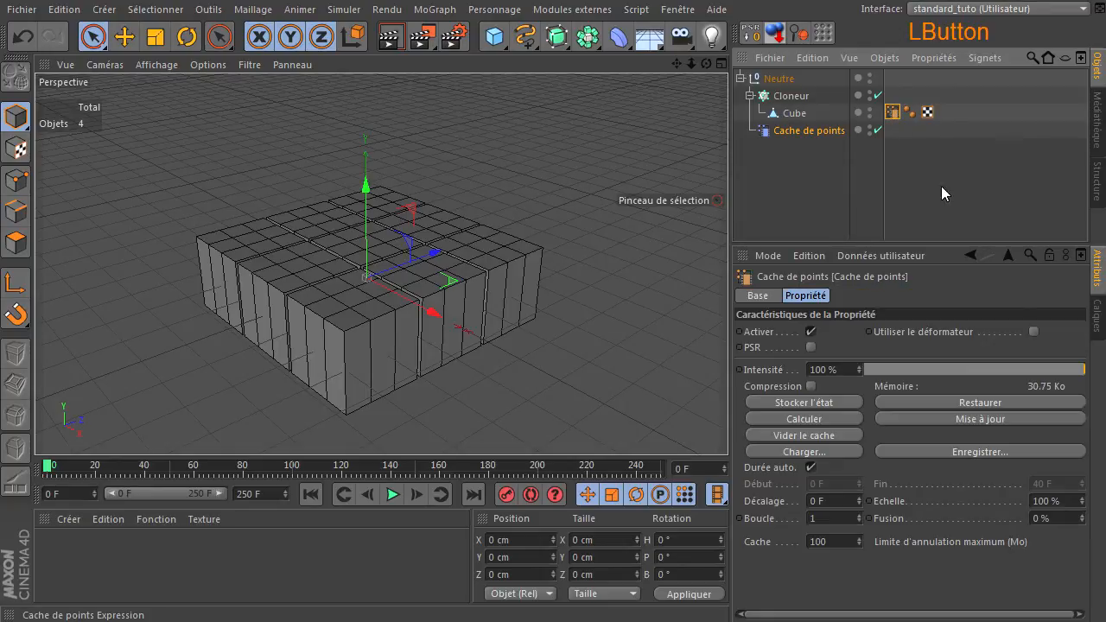
{"action": "left_click", "coordinate": [1033, 332]}
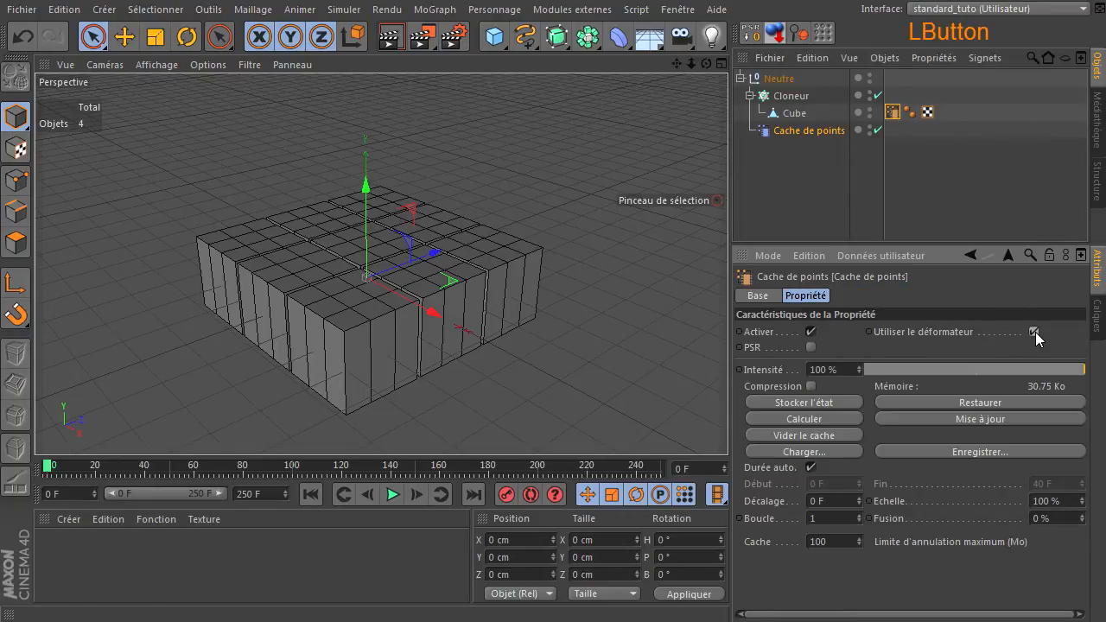
Play the deformer-driven squash animation and return to the first frame
{"action": "left_click", "coordinate": [391, 495]}
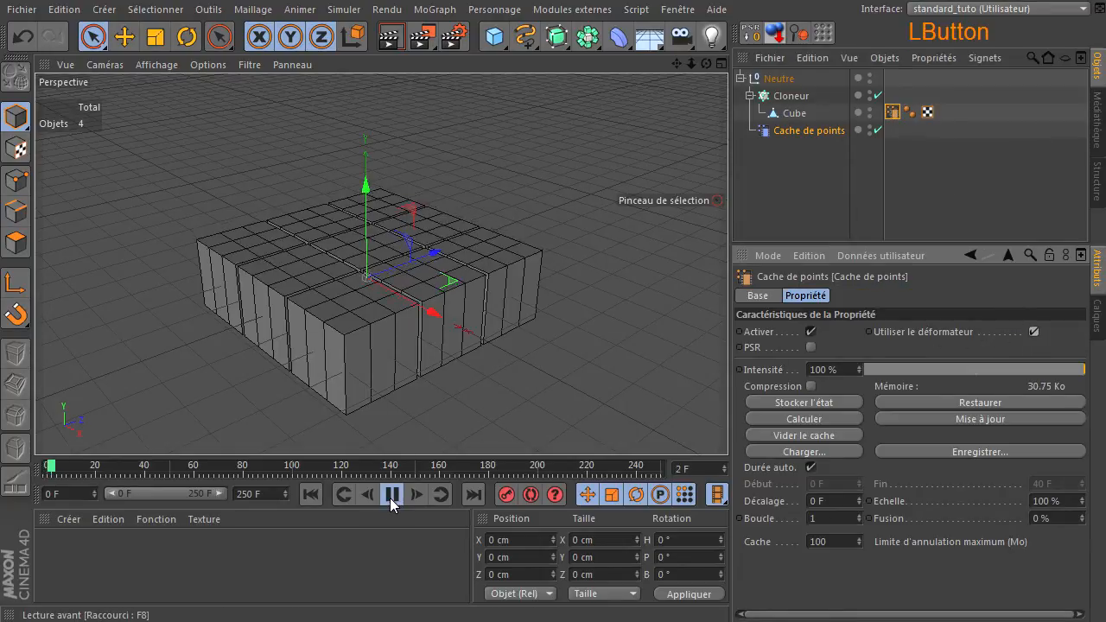
{"action": "left_click", "coordinate": [390, 495]}
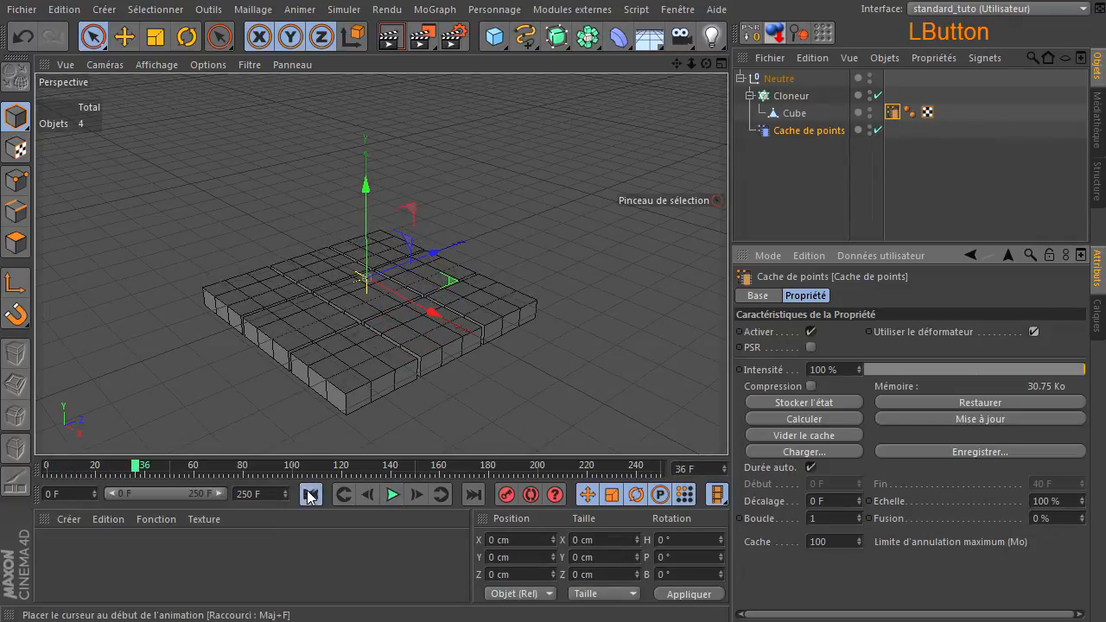
{"action": "left_click", "coordinate": [310, 494]}
Set the Point Cache deformer's falloff shape to Sphere and raise the deformer to about 96 cm in Y
{"action": "left_click", "coordinate": [781, 133]}
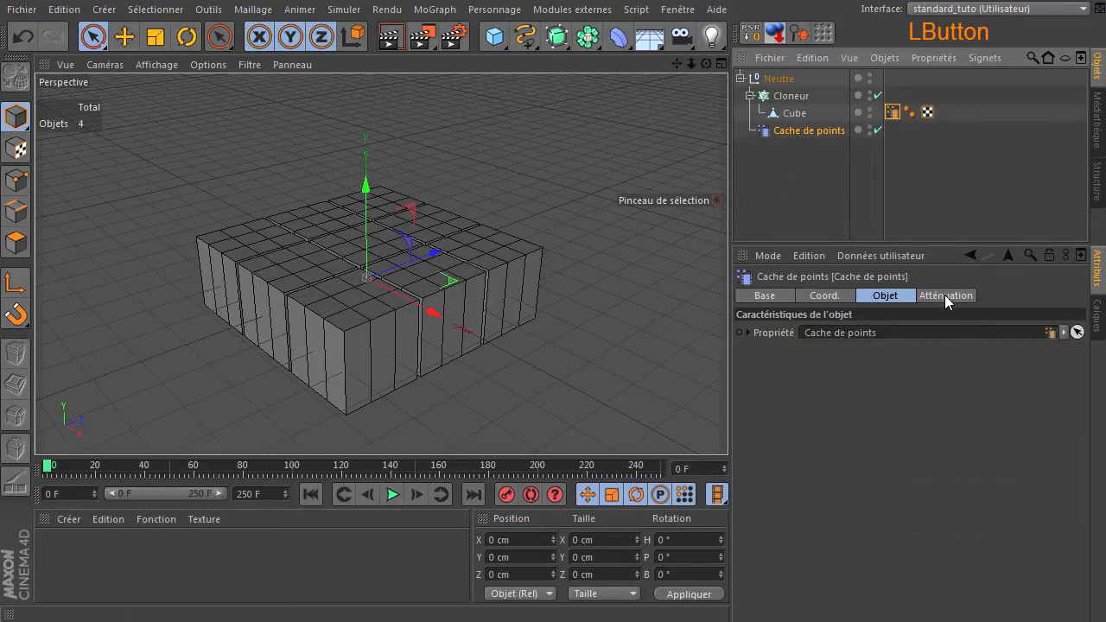
{"action": "left_click", "coordinate": [944, 294]}
{"action": "left_click_drag", "start_coordinate": [868, 331], "coordinate": [839, 488]}
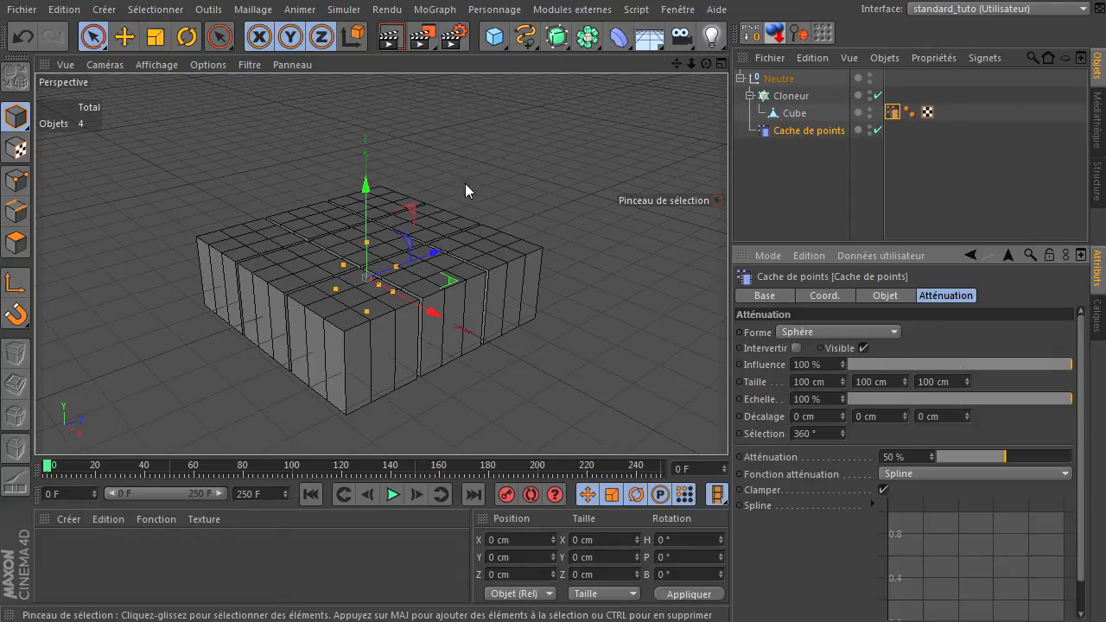
{"action": "mouse_move", "coordinate": [366, 190]}
{"action": "left_mouse_down"}
{"action": "mouse_move", "coordinate": [372, 161]}
{"action": "mouse_move", "coordinate": [371, 173]}
{"action": "left_mouse_up"}
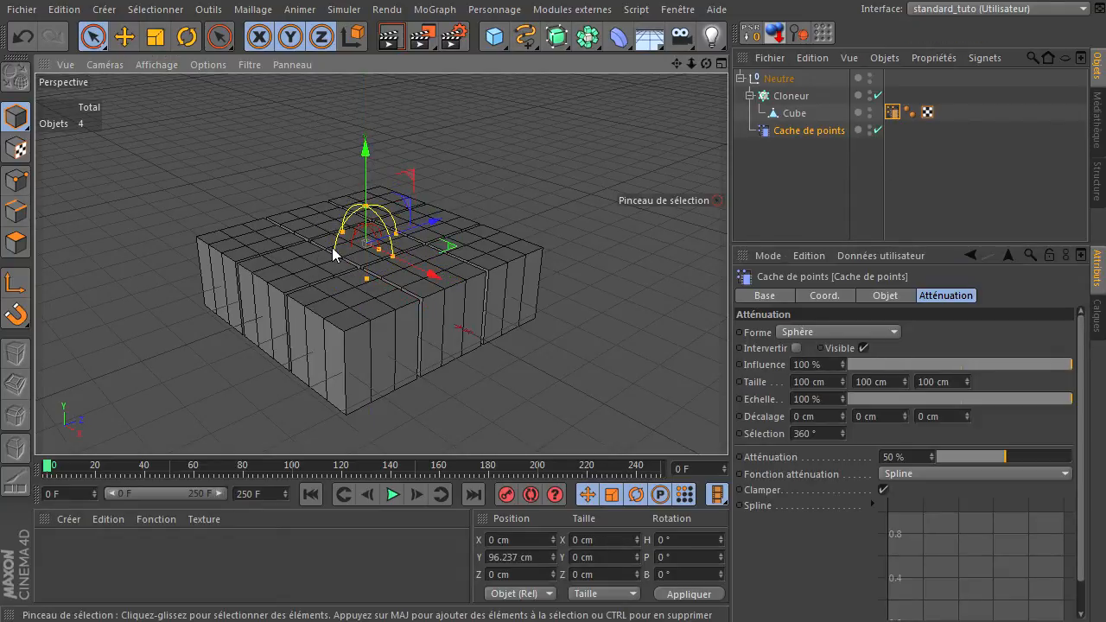
Play the animation to about frame 46 and set the spherical falloff's size to 200 cm on all three axes
{"action": "left_click", "coordinate": [392, 494]}
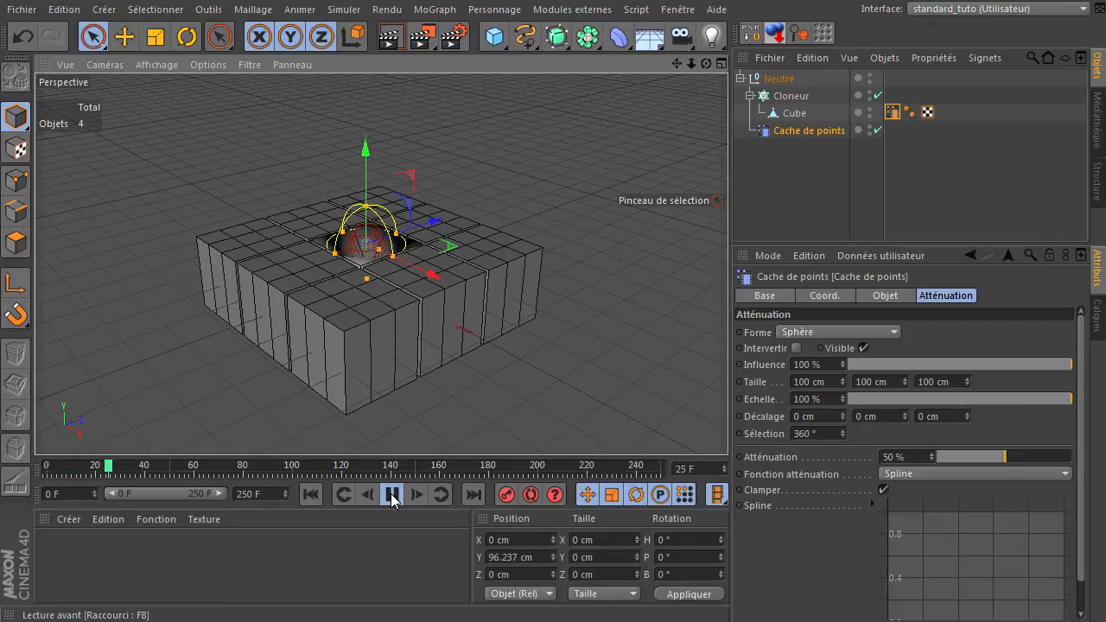
{"action": "left_click", "coordinate": [392, 494]}
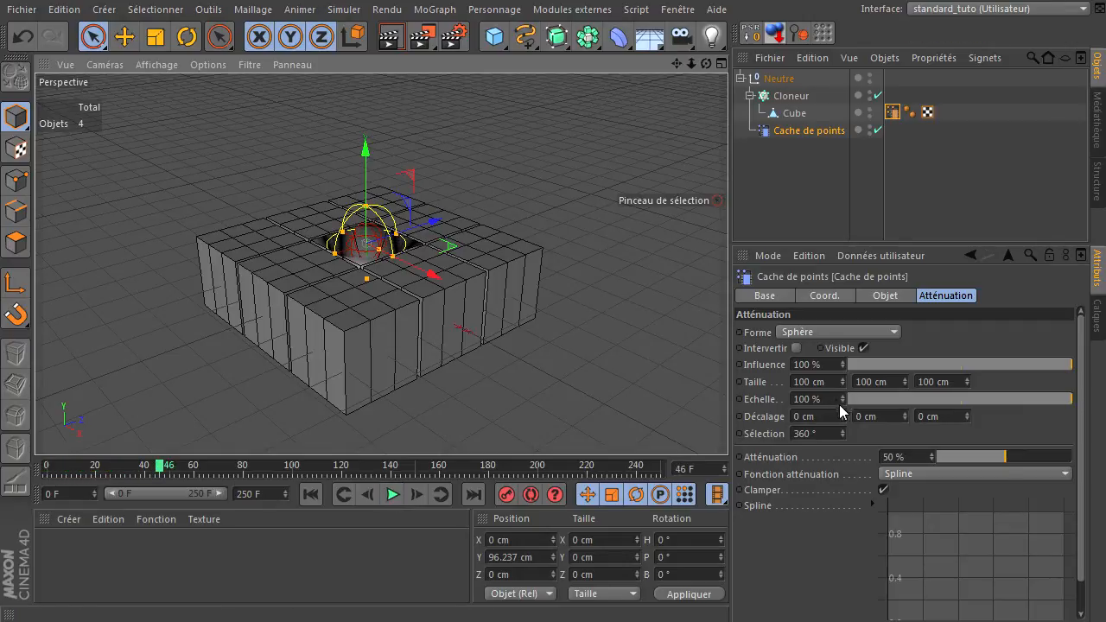
{"action": "left_click", "coordinate": [817, 382]}
{"action": "double_click", "coordinate": [817, 381]}
{"action": "type", "text": "2"}
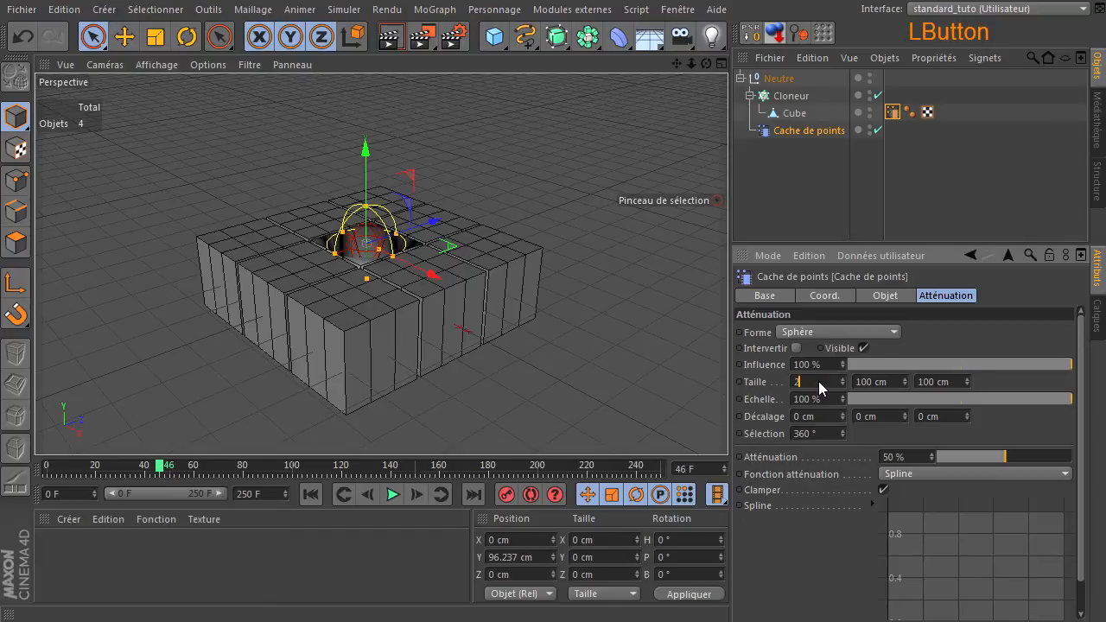
{"action": "type", "text": "00"}
{"action": "double_click", "coordinate": [957, 380]}
{"action": "type", "text": "200"}
{"action": "left_click", "coordinate": [878, 382]}
{"action": "double_click", "coordinate": [878, 382]}
{"action": "type", "text": "200"}
{"action": "key", "text": "Return"}
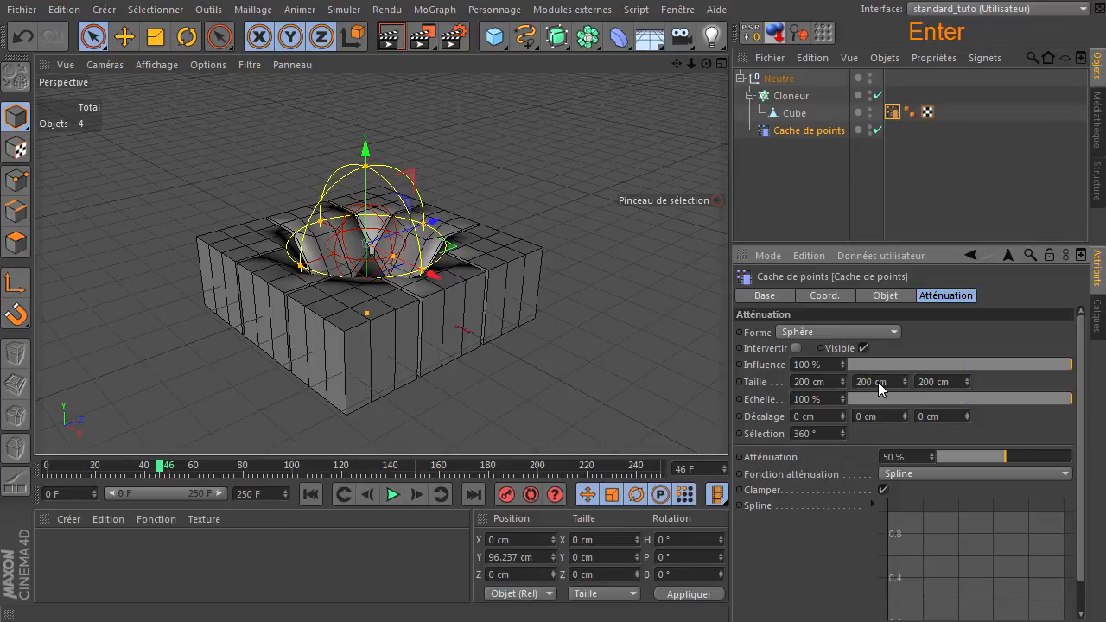
Set the spherical falloff's Y size to 150 cm
{"action": "left_click", "coordinate": [877, 382]}
{"action": "type", "text": "150"}
{"action": "key", "text": "Return"}
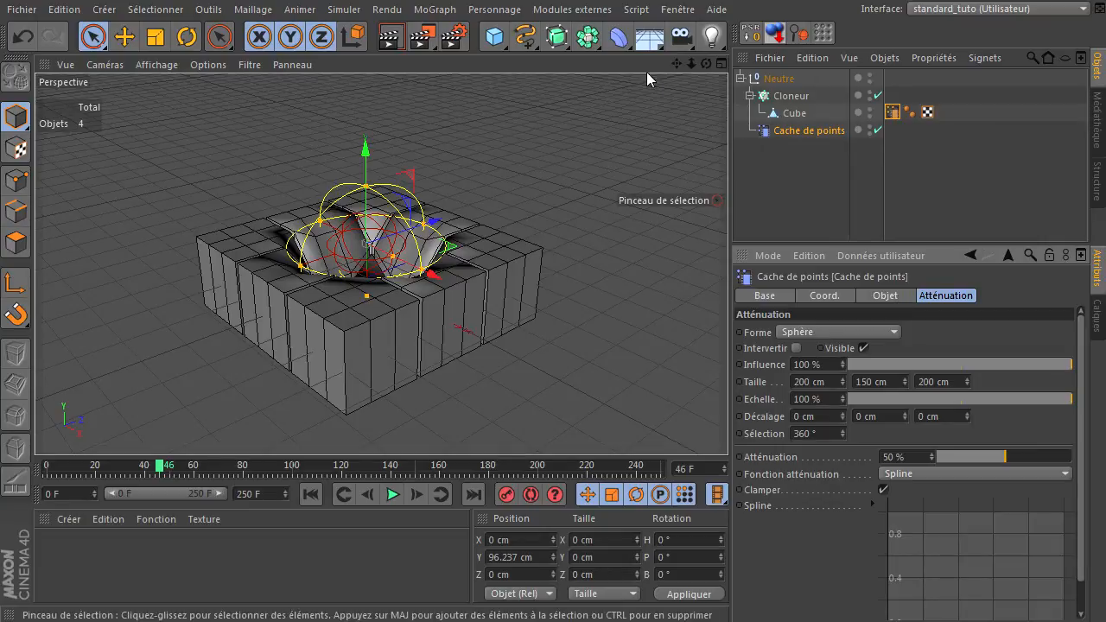
{"action": "left_click_drag", "start_coordinate": [704, 64], "coordinate": [751, 79]}
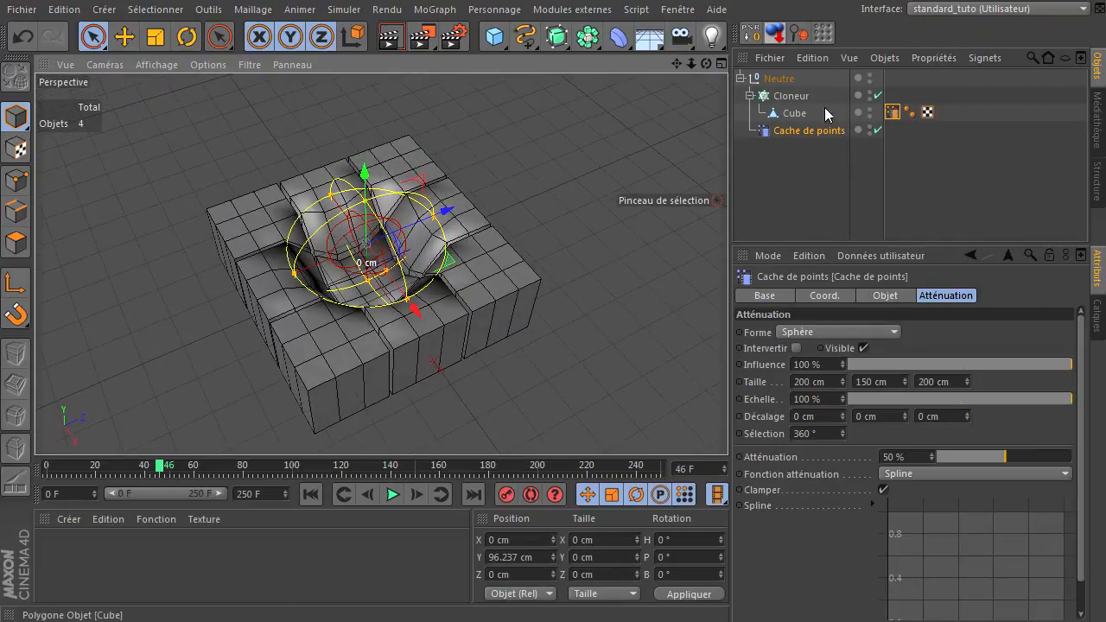
{"action": "left_click", "coordinate": [910, 113]}
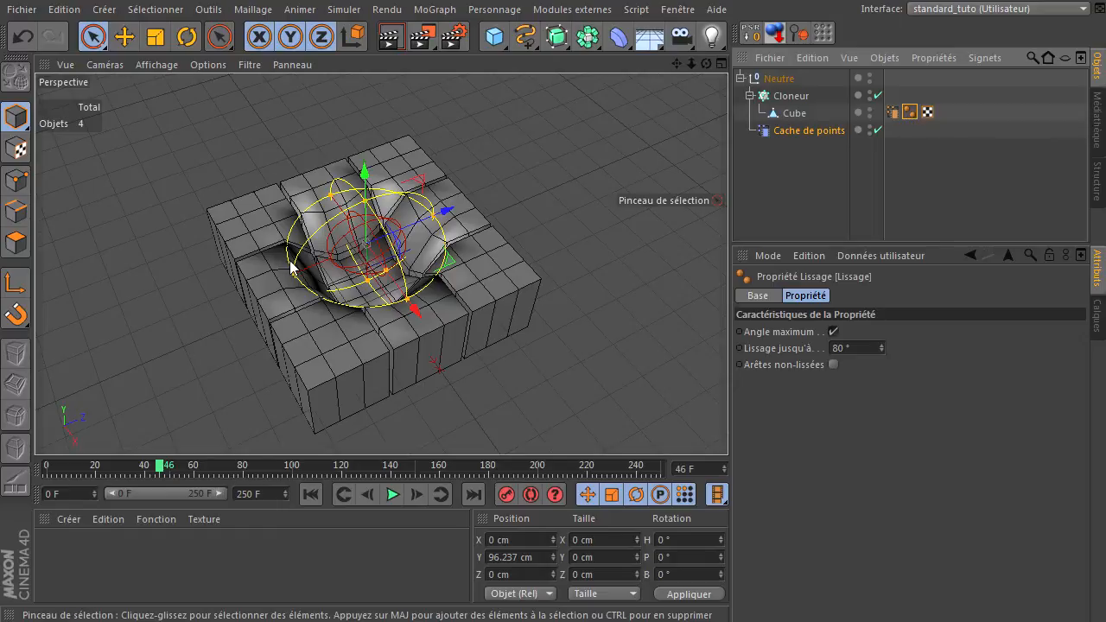
{"action": "key", "text": "Delete"}
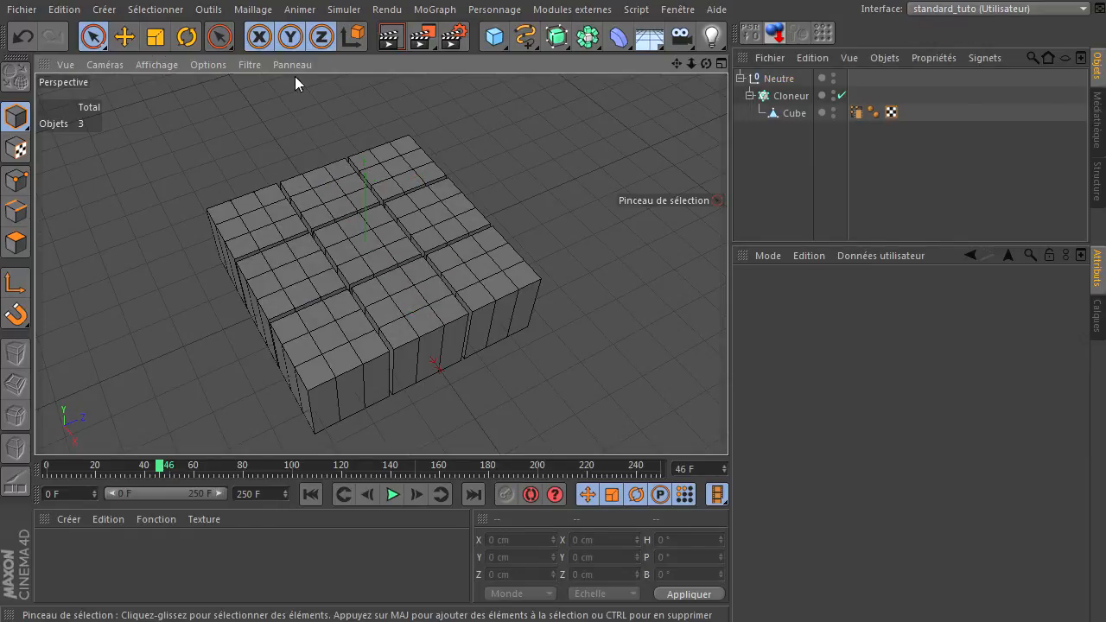
{"action": "left_click", "coordinate": [23, 37]}
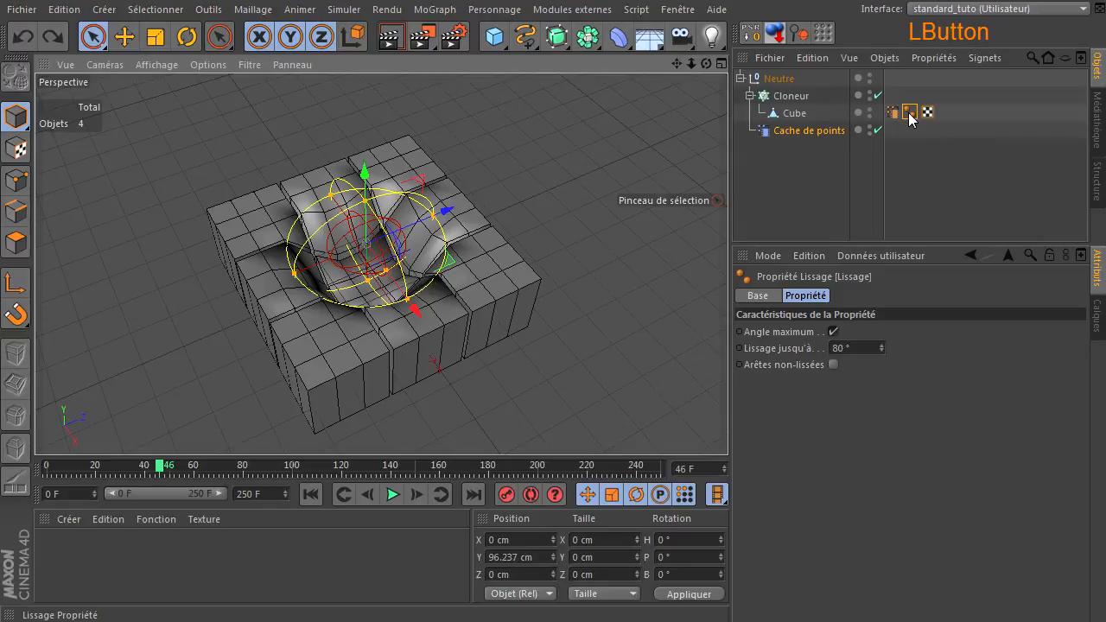
Delete only the Phong smoothing tag from the cube, keeping the Point Cache deformer
{"action": "left_click", "coordinate": [906, 112]}
{"action": "left_click", "coordinate": [834, 195]}
{"action": "left_click", "coordinate": [907, 113]}
{"action": "key", "text": "Delete"}
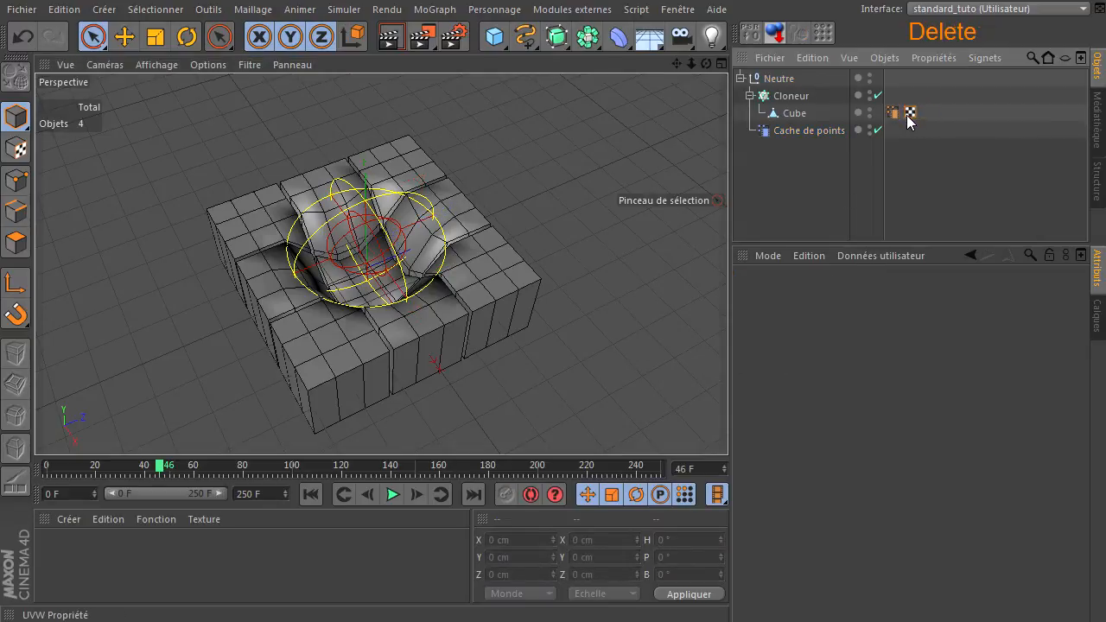
Set the Point Cache deformer's spherical falloff Y size to 80 cm and place the deformer at about 108 cm in Y
{"action": "left_click_drag", "start_coordinate": [705, 65], "coordinate": [727, 423]}
{"action": "left_click", "coordinate": [795, 131]}
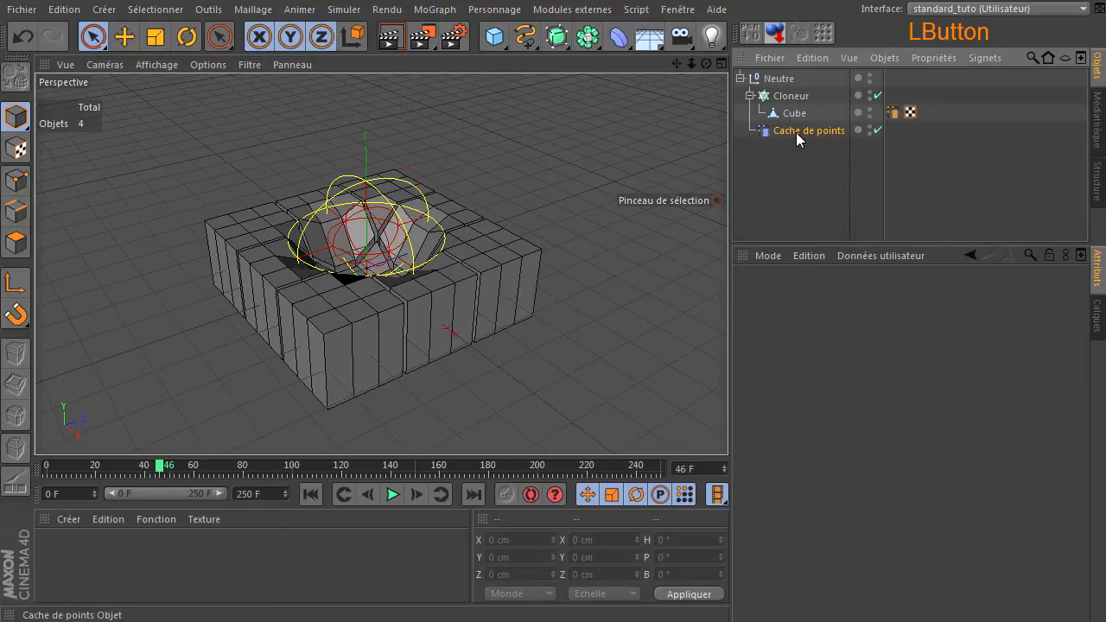
{"action": "left_click_drag", "start_coordinate": [366, 163], "coordinate": [370, 145]}
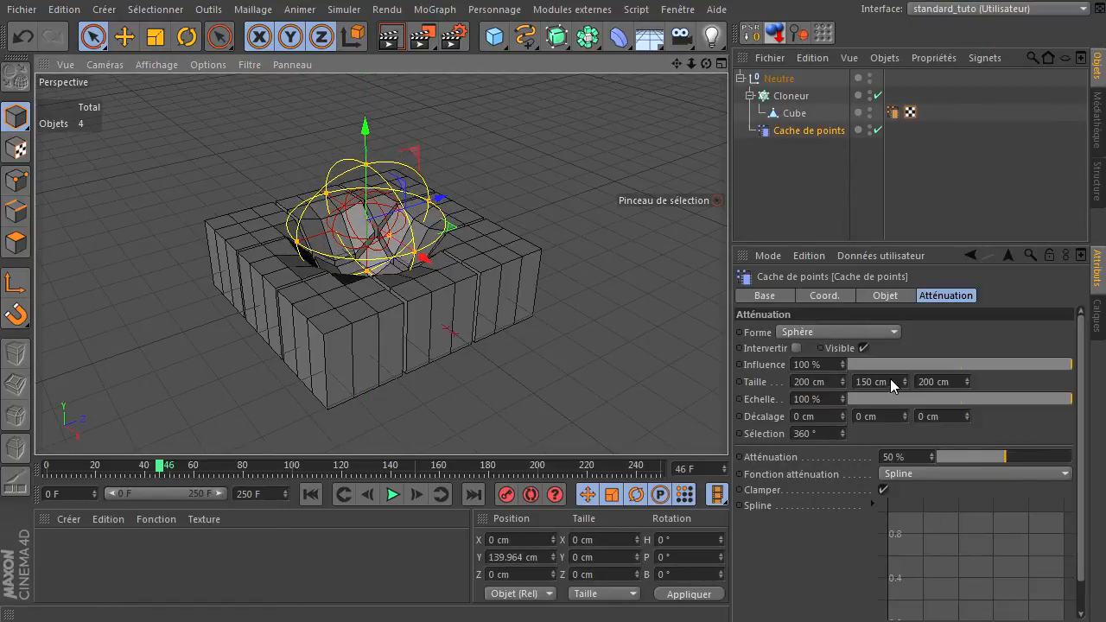
{"action": "left_click_drag", "start_coordinate": [906, 381], "coordinate": [906, 380]}
{"action": "left_click_drag", "start_coordinate": [363, 130], "coordinate": [363, 154]}
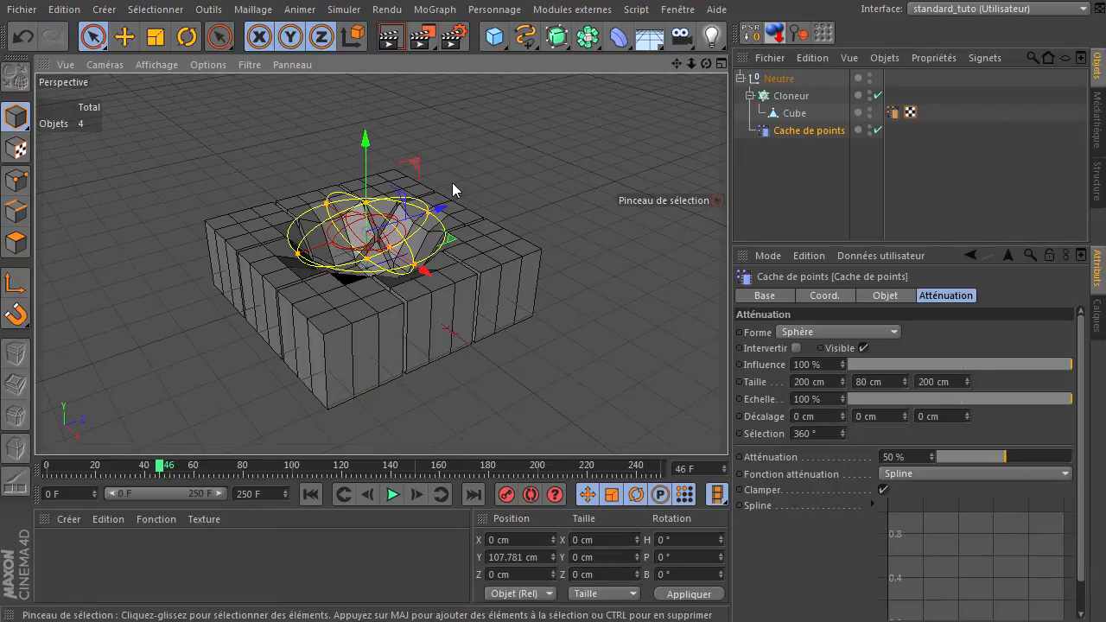
Set the spherical falloff's X and Z sizes to 250 cm
{"action": "left_click", "coordinate": [832, 383]}
{"action": "type", "text": "250"}
{"action": "key", "text": "Return"}
{"action": "left_click", "coordinate": [942, 376]}
{"action": "double_click", "coordinate": [939, 380]}
{"action": "type", "text": "250"}
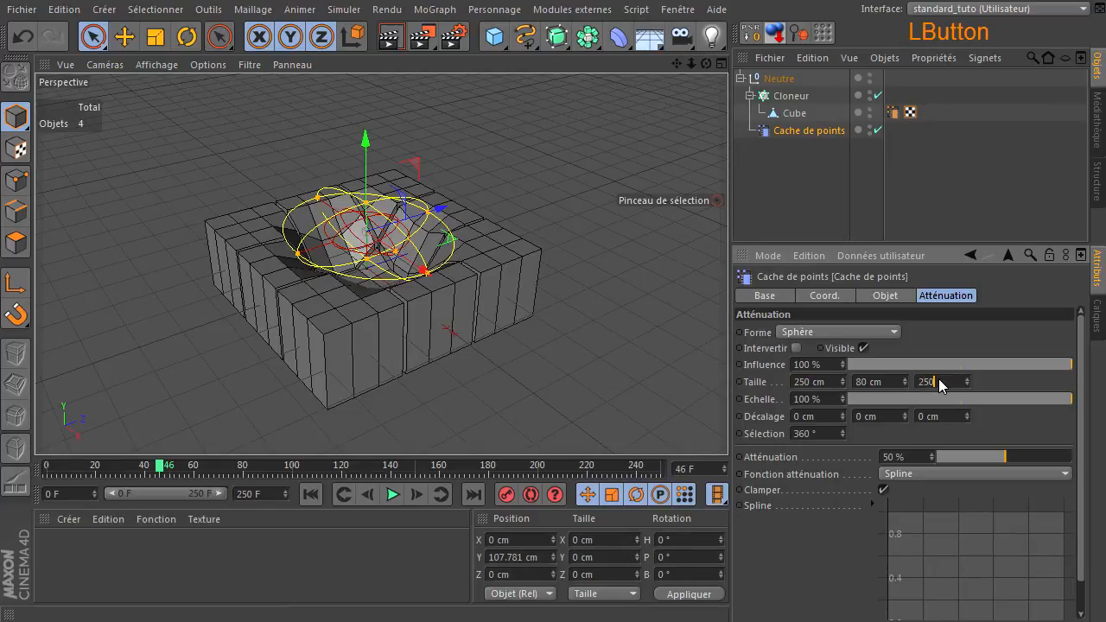
{"action": "key", "text": "Return"}
Play the animation from frame 0 to about frame 52 to check the squash inside the sphere
{"action": "left_click_drag", "start_coordinate": [707, 63], "coordinate": [727, 424]}
{"action": "left_click", "coordinate": [311, 494]}
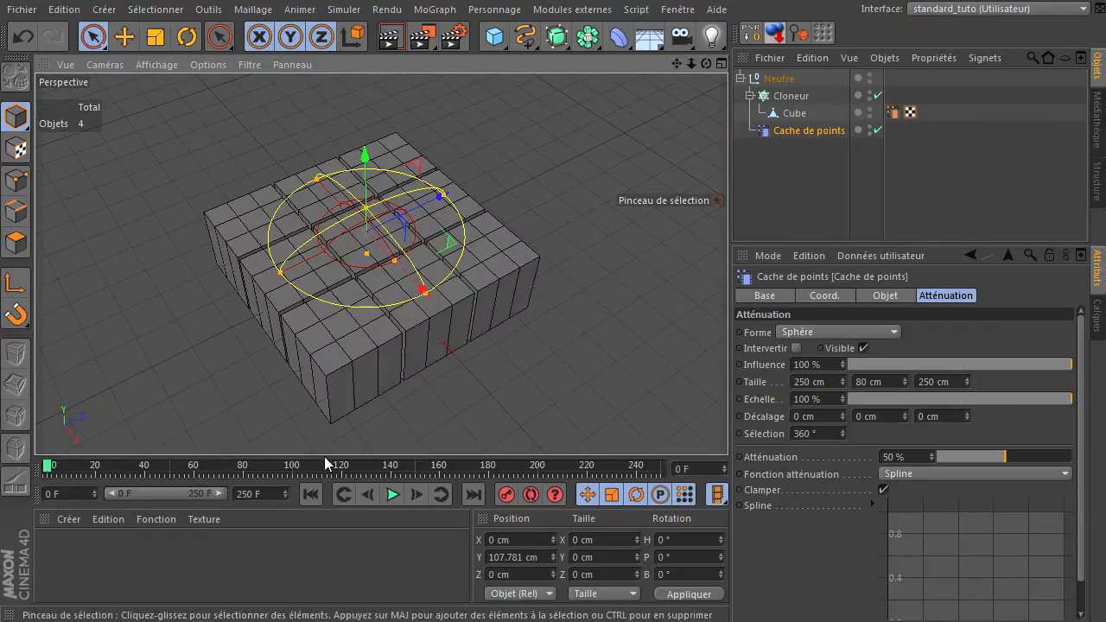
{"action": "left_click", "coordinate": [393, 494]}
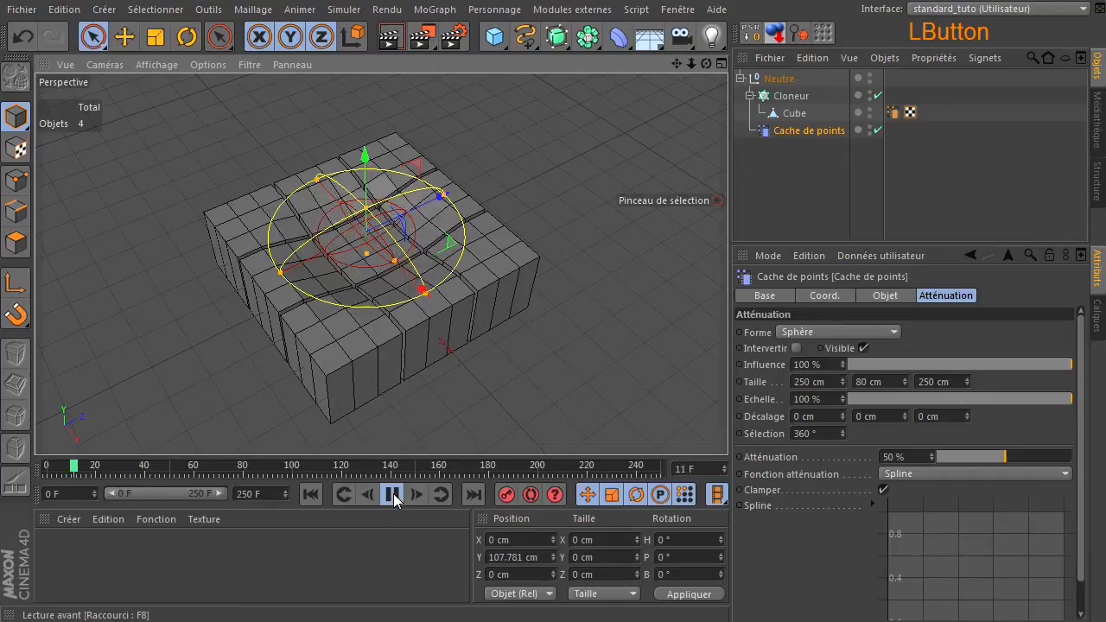
{"action": "left_click", "coordinate": [393, 492]}
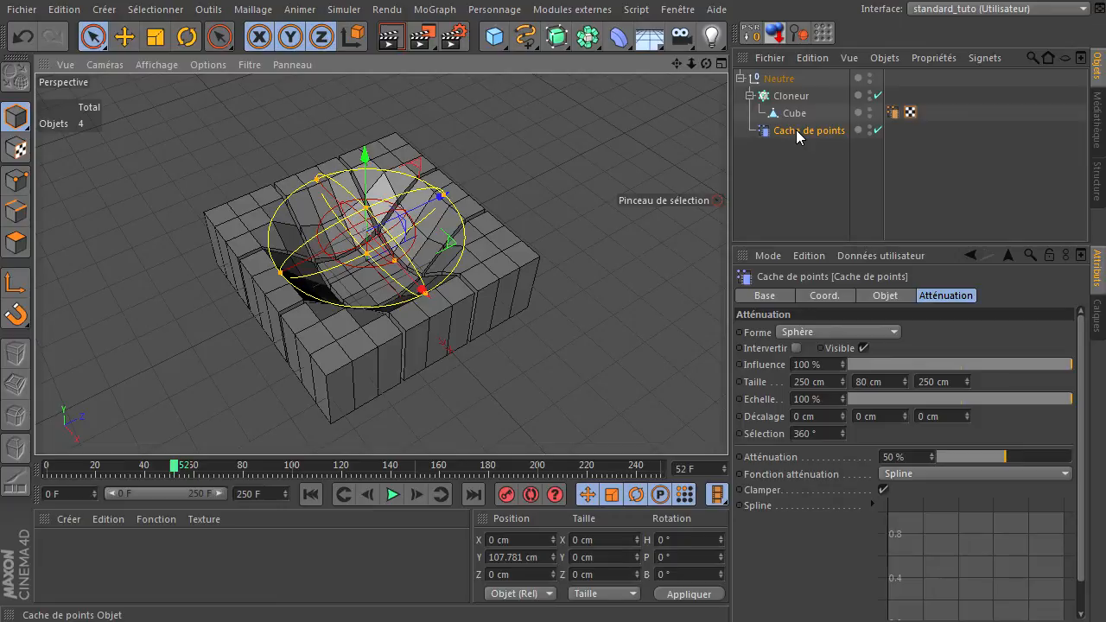
Reduce the falloff's Atténuation to 39% and replay the animation from the start to about frame 84
{"action": "mouse_move", "coordinate": [705, 63]}
{"action": "left_mouse_down"}
{"action": "mouse_move", "coordinate": [727, 423]}
{"action": "mouse_move", "coordinate": [165, 218]}
{"action": "left_mouse_up"}
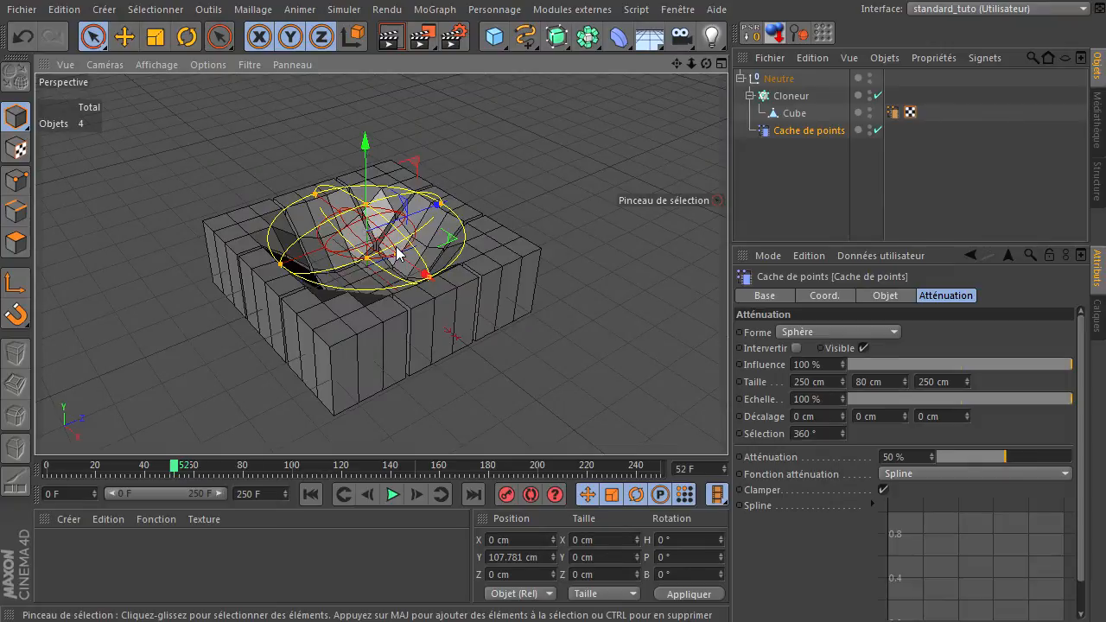
{"action": "mouse_move", "coordinate": [1005, 459]}
{"action": "left_mouse_down"}
{"action": "mouse_move", "coordinate": [1038, 459]}
{"action": "mouse_move", "coordinate": [974, 471]}
{"action": "mouse_move", "coordinate": [992, 474]}
{"action": "left_mouse_up"}
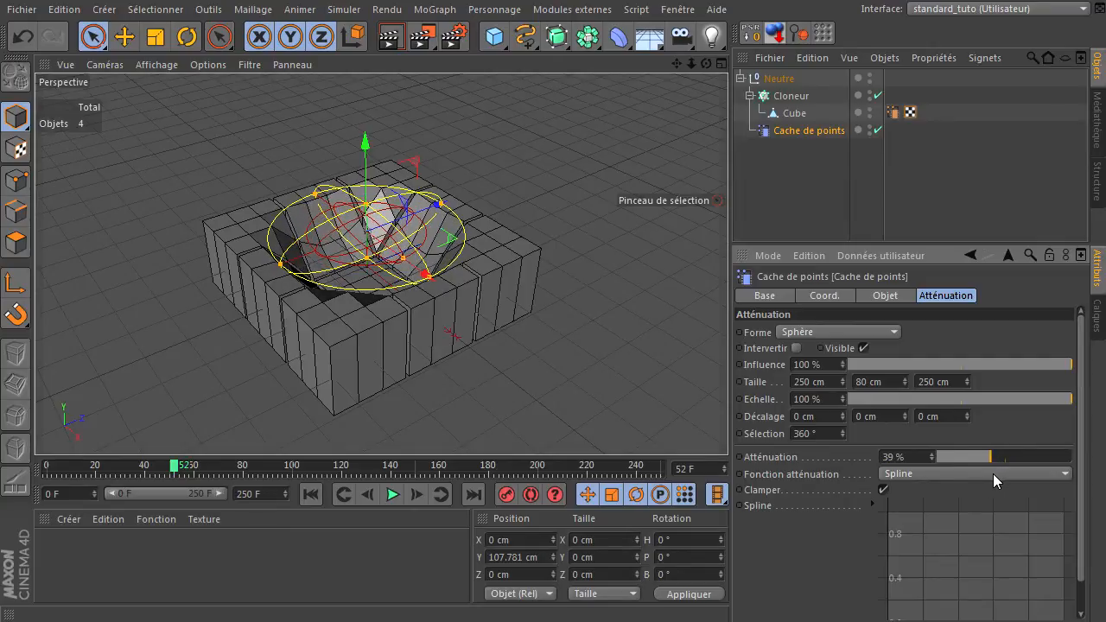
{"action": "left_click", "coordinate": [311, 493]}
{"action": "left_click", "coordinate": [392, 494]}
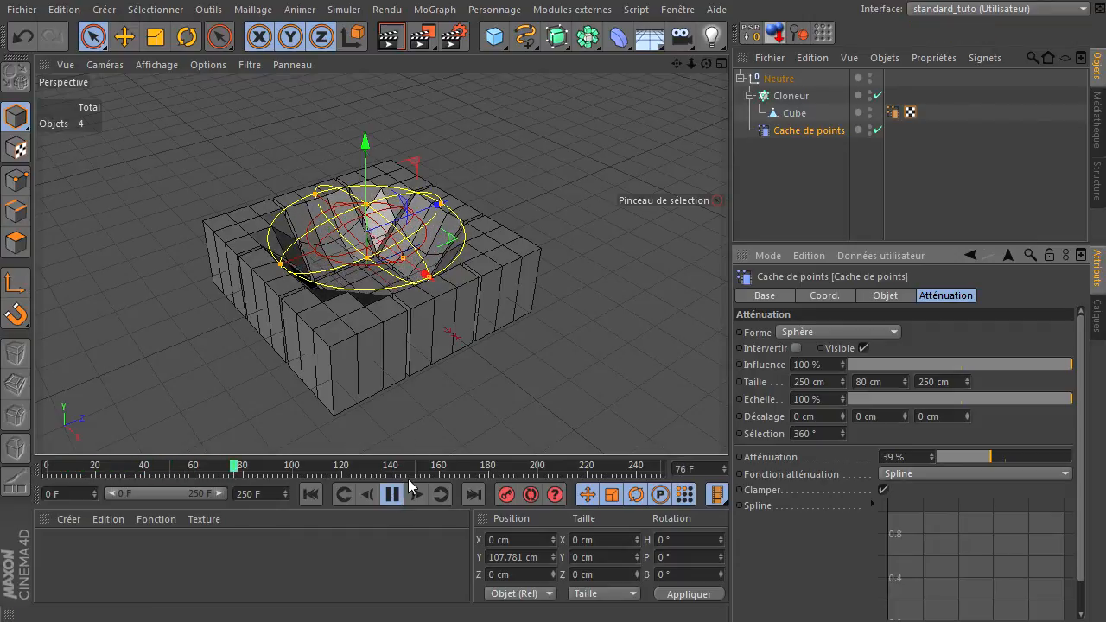
{"action": "left_click", "coordinate": [393, 494]}
Move the deformer horizontally to about X 62 cm, Z -102 cm and render the perspective view
{"action": "mouse_move", "coordinate": [448, 244]}
{"action": "left_mouse_down"}
{"action": "mouse_move", "coordinate": [563, 259]}
{"action": "mouse_move", "coordinate": [487, 304]}
{"action": "mouse_move", "coordinate": [429, 313]}
{"action": "mouse_move", "coordinate": [380, 293]}
{"action": "mouse_move", "coordinate": [393, 226]}
{"action": "mouse_move", "coordinate": [480, 223]}
{"action": "mouse_move", "coordinate": [441, 300]}
{"action": "mouse_move", "coordinate": [463, 298]}
{"action": "mouse_move", "coordinate": [399, 274]}
{"action": "mouse_move", "coordinate": [440, 248]}
{"action": "mouse_move", "coordinate": [432, 261]}
{"action": "left_mouse_up"}
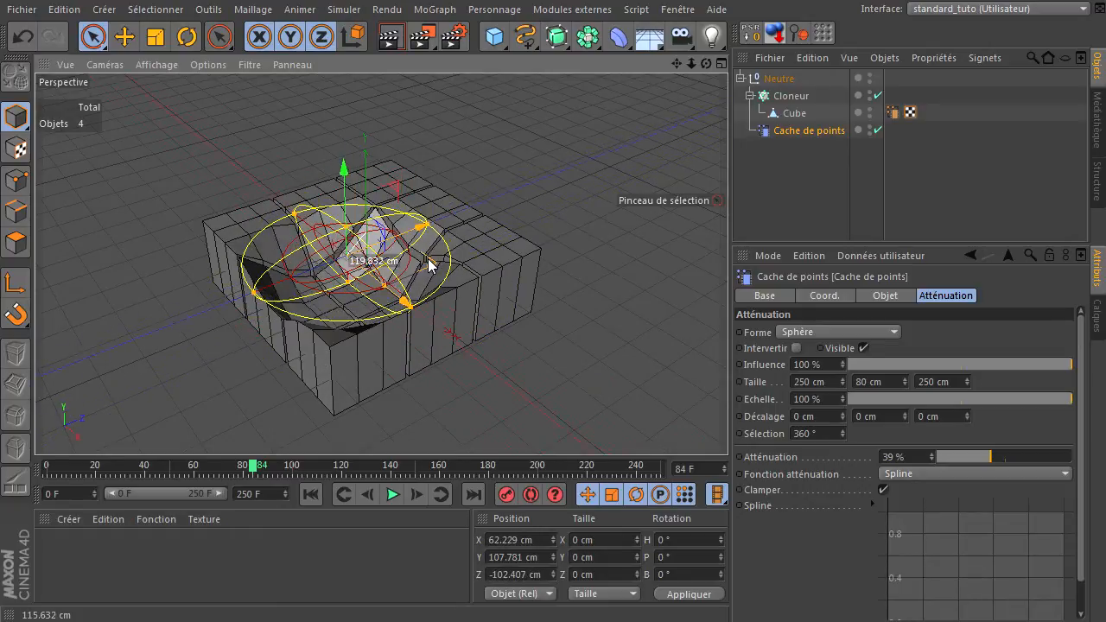
{"action": "left_click", "coordinate": [391, 38]}
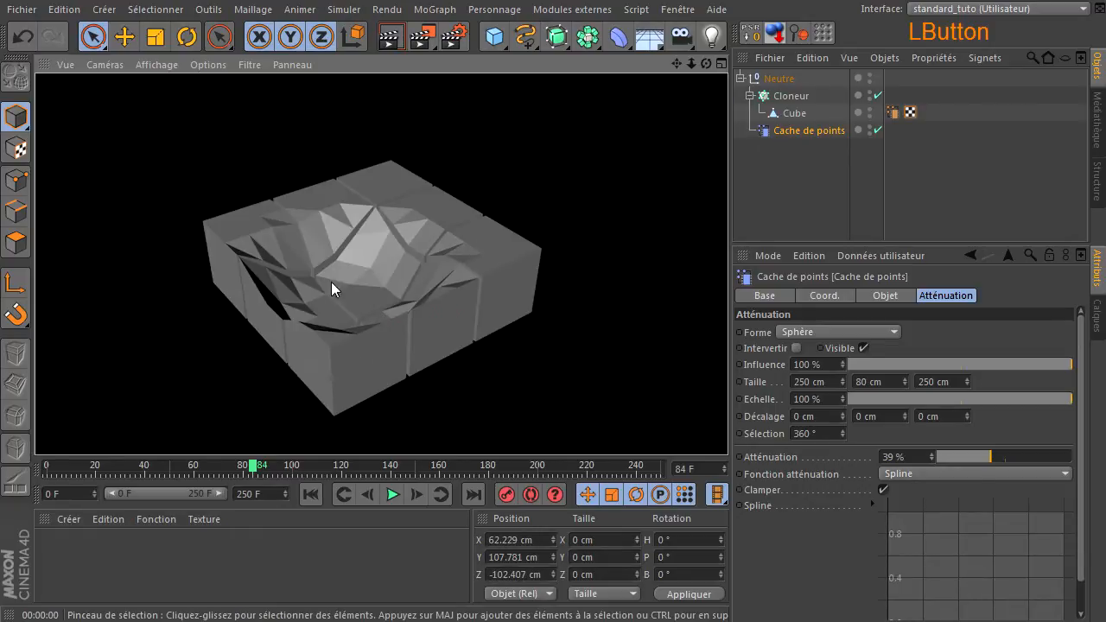
Move the deformer to about X 172 cm, Z -164 cm and try the falloff's Influence, leaving it at 100%
{"action": "left_click", "coordinate": [703, 65]}
{"action": "left_click_drag", "start_coordinate": [419, 251], "coordinate": [461, 285]}
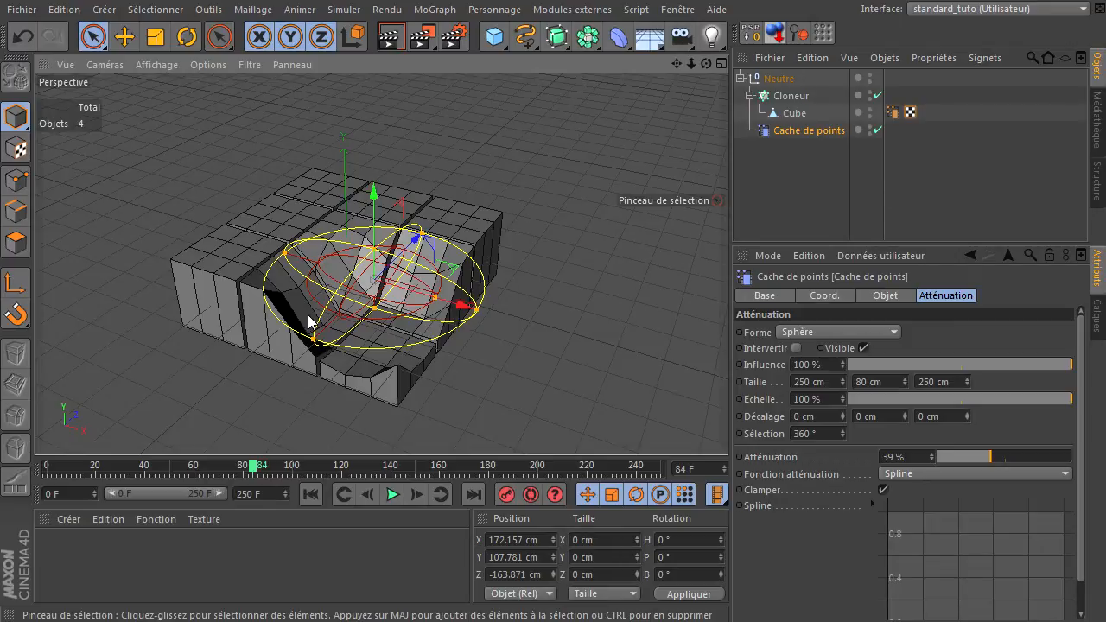
{"action": "mouse_move", "coordinate": [1062, 371]}
{"action": "left_mouse_down"}
{"action": "mouse_move", "coordinate": [956, 370]}
{"action": "mouse_move", "coordinate": [1075, 365]}
{"action": "left_mouse_up"}
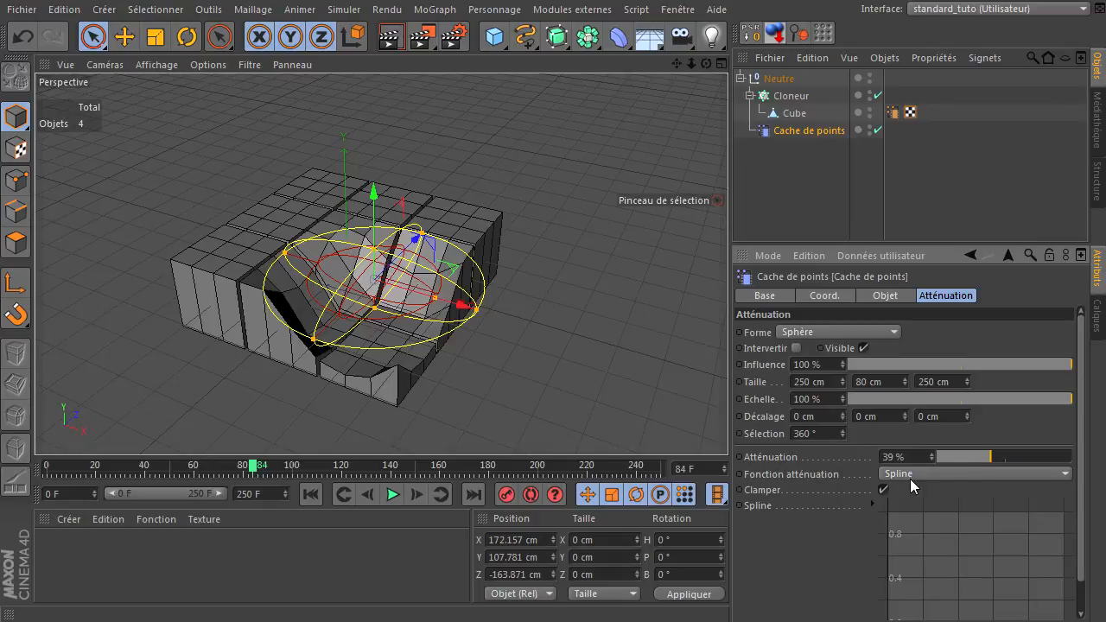
Set the falloff shape to Tore and hide the Point Cache deformer in the viewport
{"action": "left_click", "coordinate": [805, 333]}
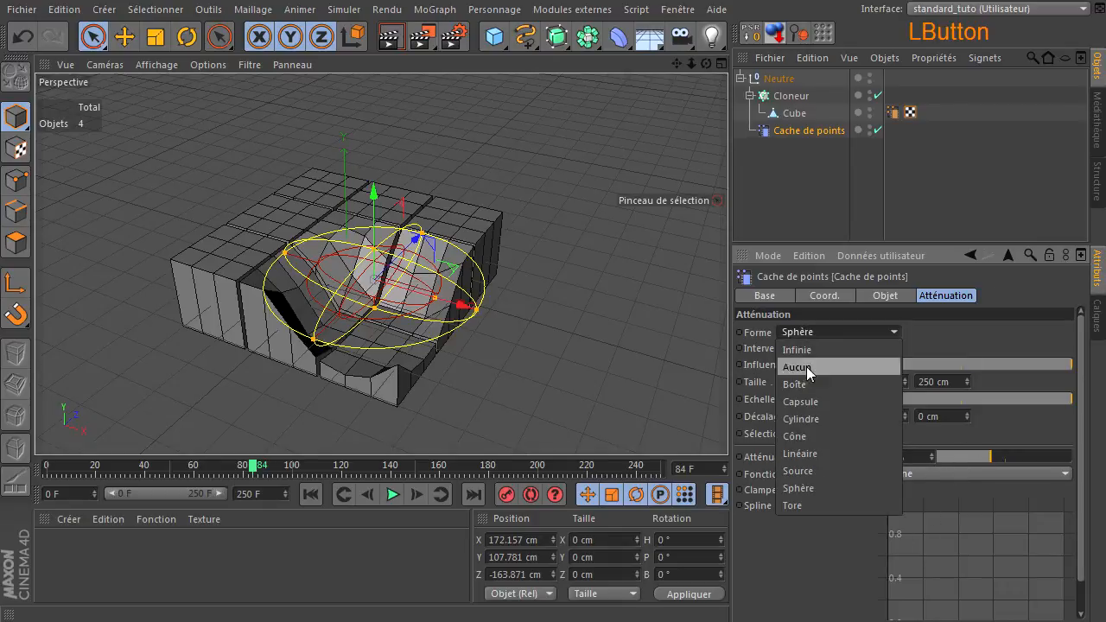
{"action": "left_click", "coordinate": [811, 504]}
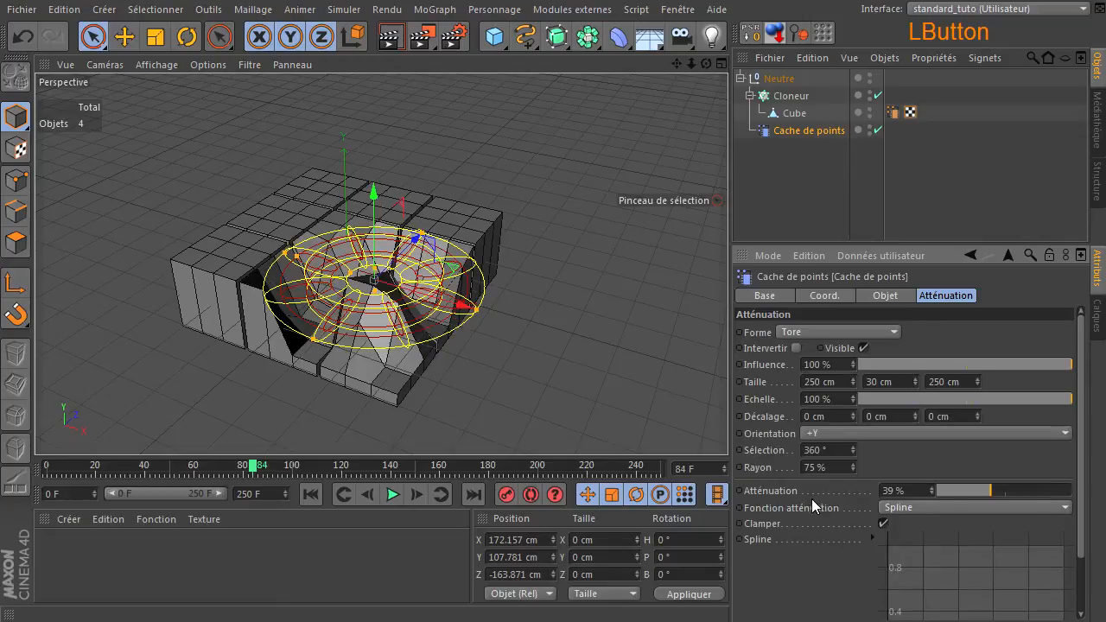
{"action": "left_click", "coordinate": [791, 175]}
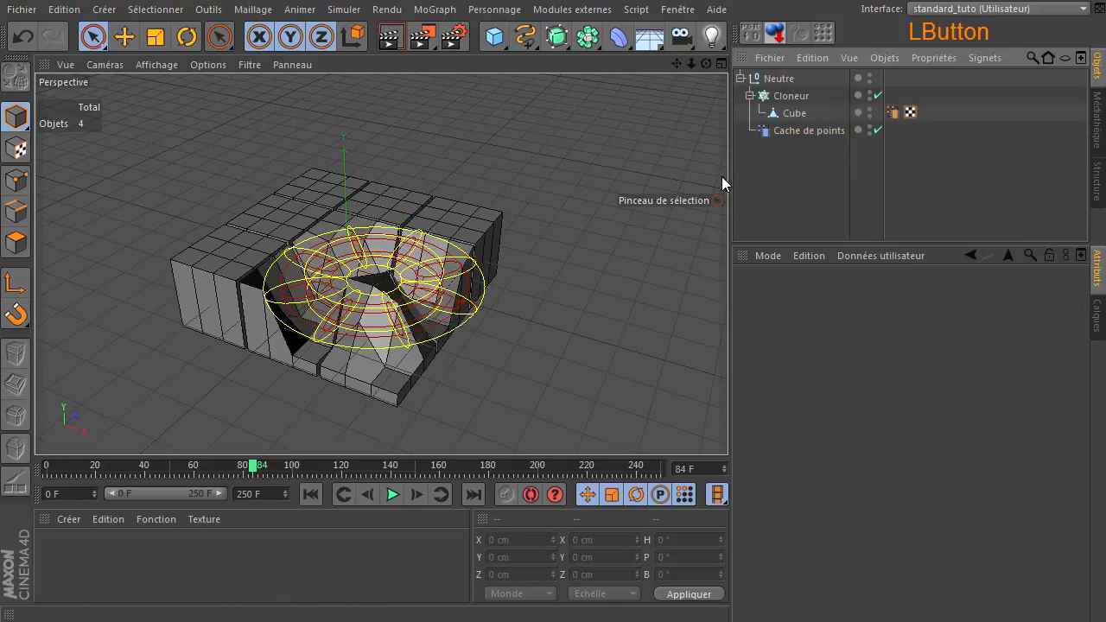
{"action": "left_click", "coordinate": [869, 127]}
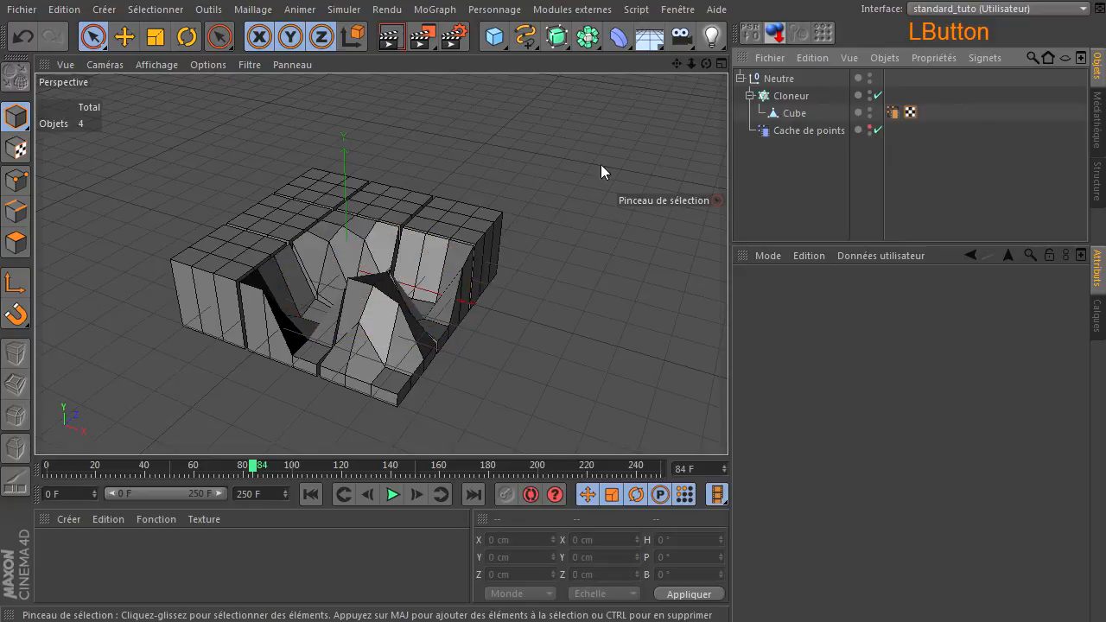
{"action": "left_click", "coordinate": [713, 69]}
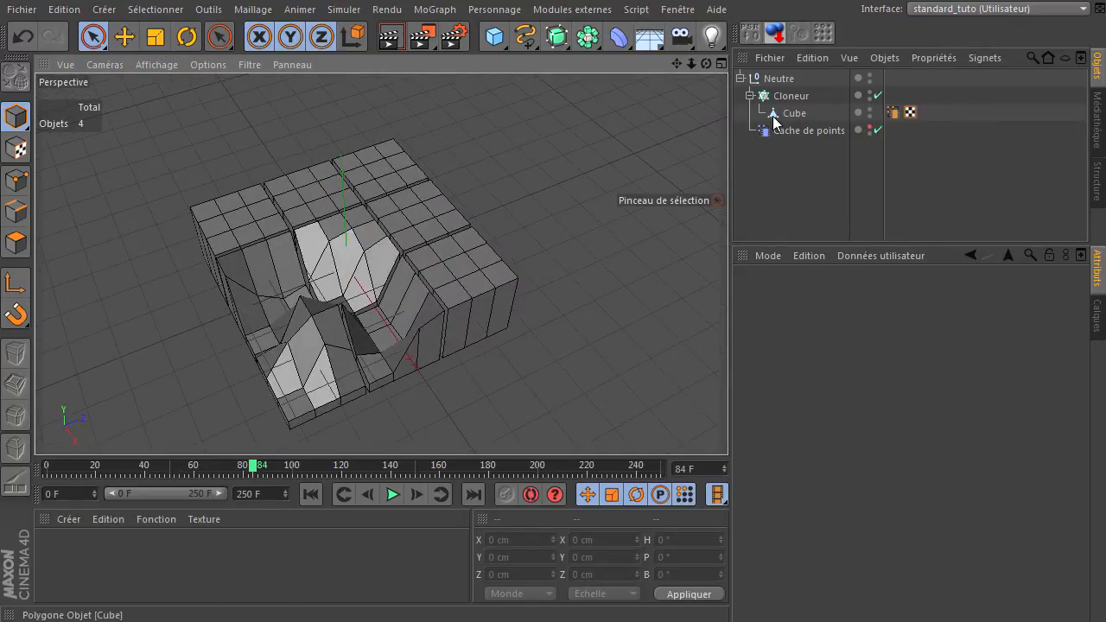
Move the hidden deformer to about X 45 cm, Z 32 cm and show it in the viewport again
{"action": "left_click", "coordinate": [791, 131]}
{"action": "mouse_move", "coordinate": [448, 320]}
{"action": "left_mouse_down"}
{"action": "mouse_move", "coordinate": [402, 328]}
{"action": "mouse_move", "coordinate": [434, 314]}
{"action": "mouse_move", "coordinate": [469, 247]}
{"action": "mouse_move", "coordinate": [405, 234]}
{"action": "mouse_move", "coordinate": [439, 272]}
{"action": "mouse_move", "coordinate": [471, 264]}
{"action": "left_mouse_up"}
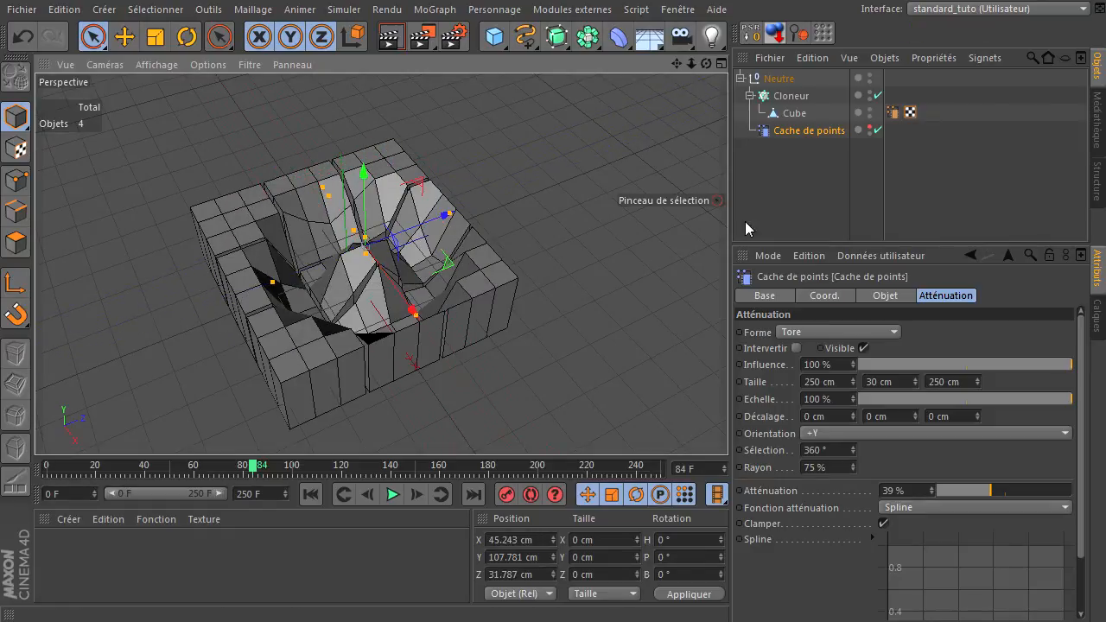
{"action": "left_click", "coordinate": [871, 131]}
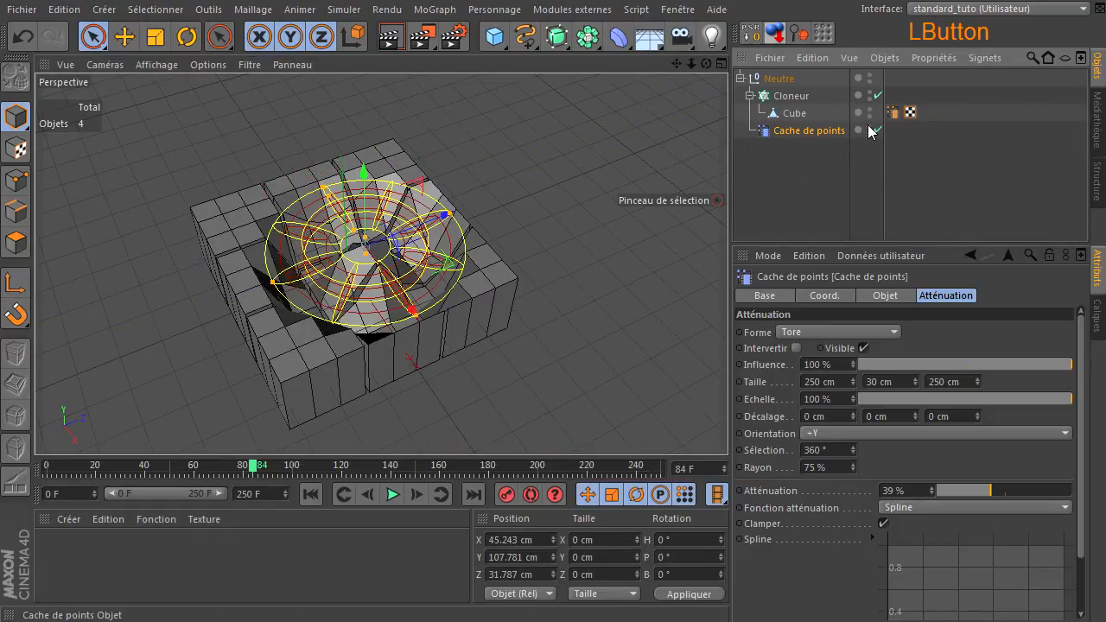
Set the falloff shape to Linéaire and rotate the deformer to a pitch of 90°
{"action": "left_click", "coordinate": [823, 334]}
{"action": "left_click", "coordinate": [819, 453]}
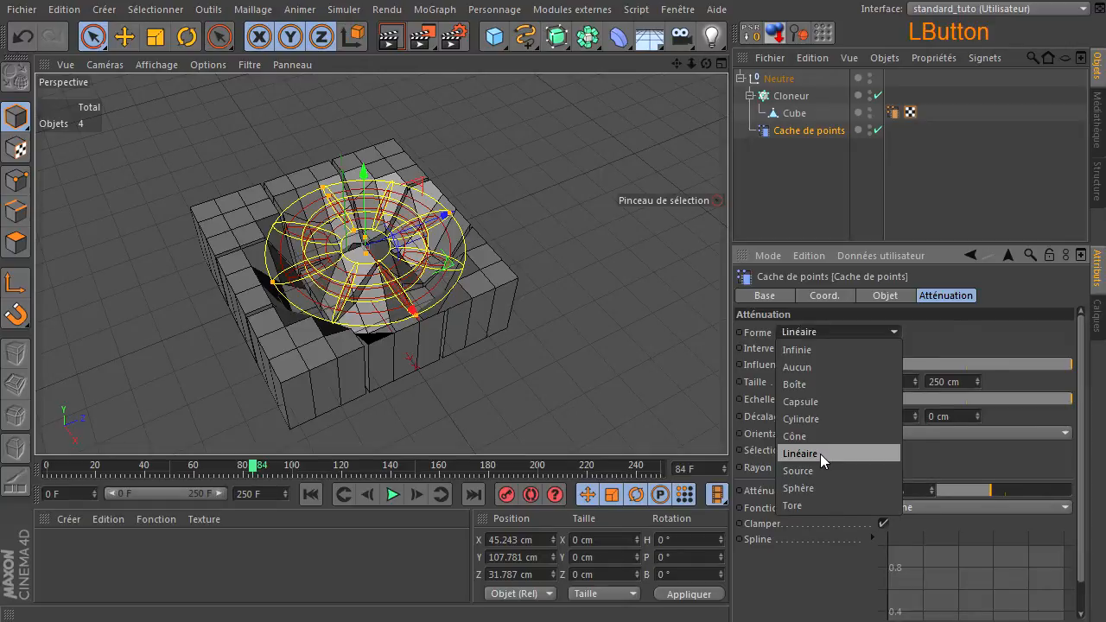
{"action": "left_click", "coordinate": [187, 36]}
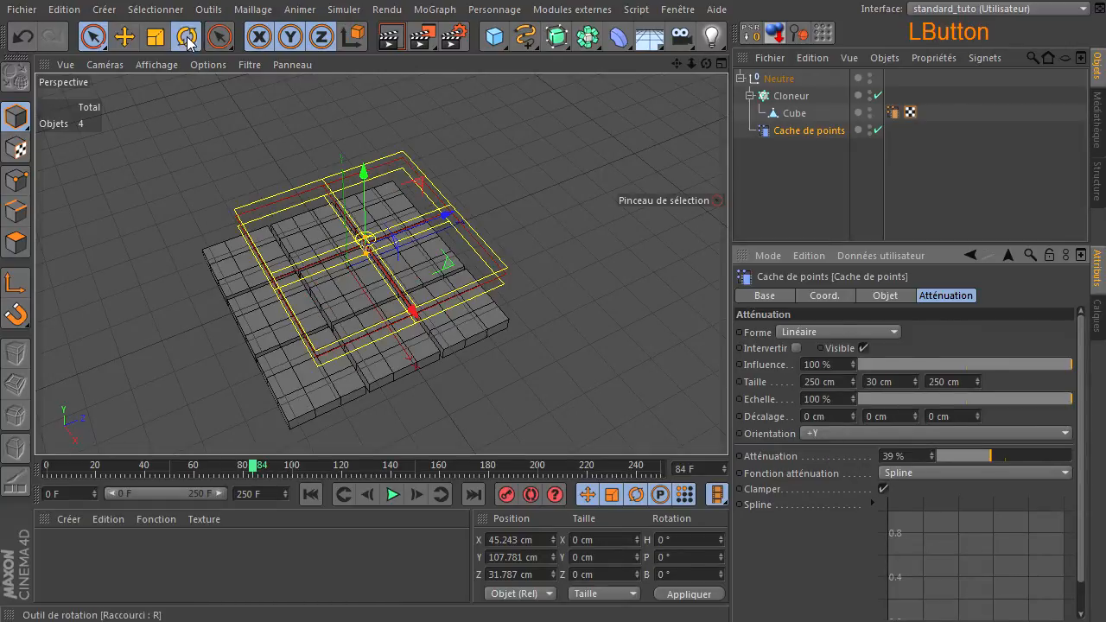
{"action": "left_click_drag", "start_coordinate": [340, 223], "coordinate": [320, 286]}
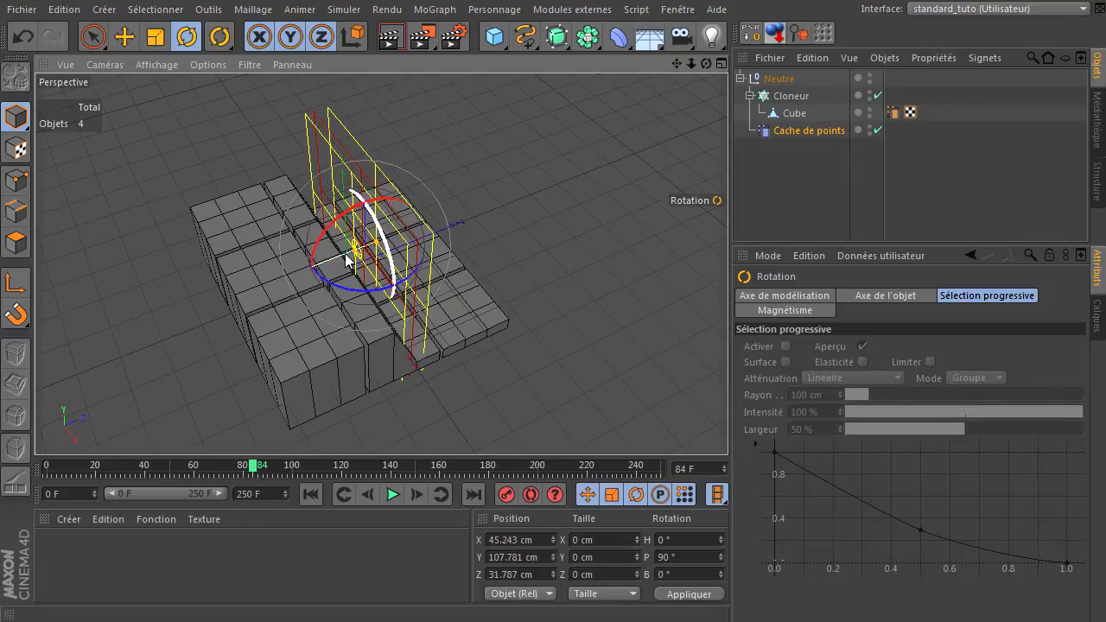
Stretch the linear falloff along its axis and slide the deformer across the clones
{"action": "left_click_drag", "start_coordinate": [375, 241], "coordinate": [457, 239]}
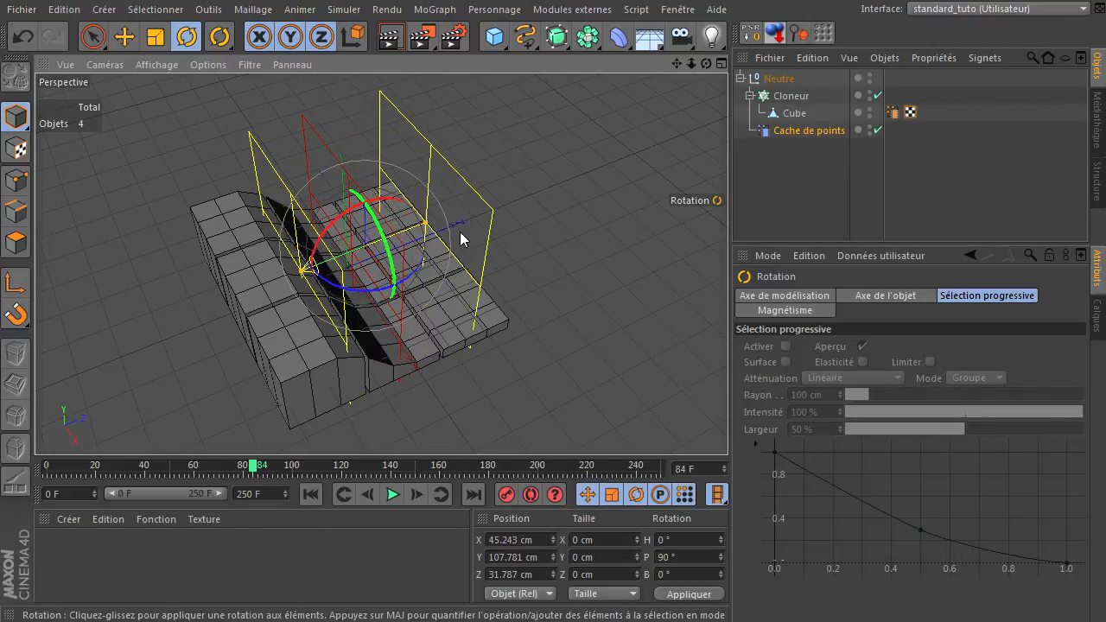
{"action": "mouse_move", "coordinate": [706, 64]}
{"action": "left_mouse_down"}
{"action": "mouse_move", "coordinate": [728, 423]}
{"action": "mouse_move", "coordinate": [656, 406]}
{"action": "left_mouse_up"}
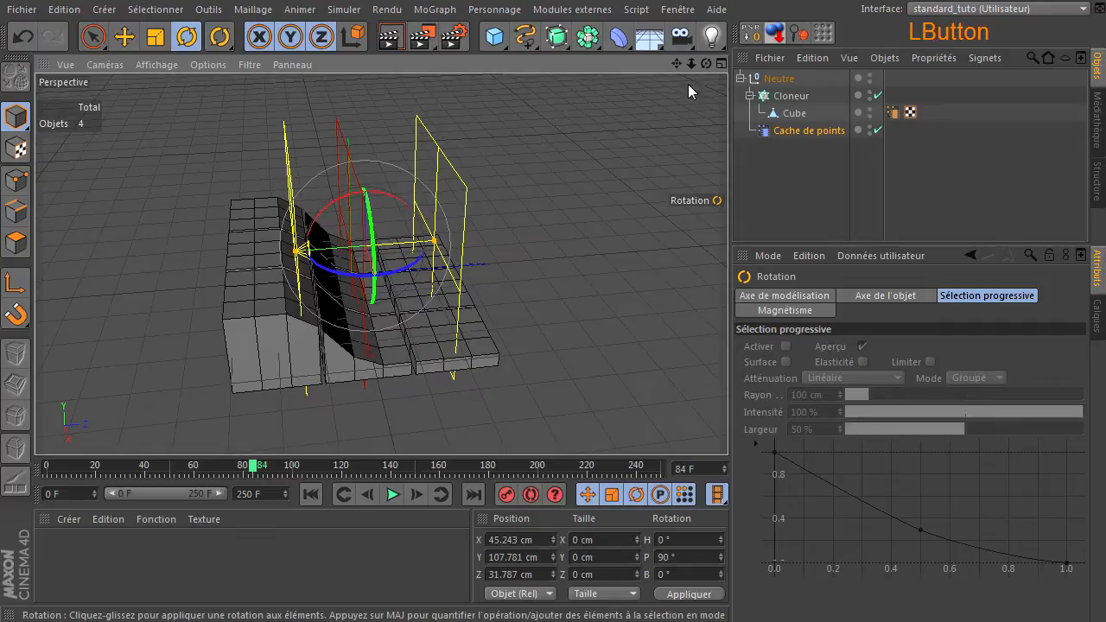
{"action": "left_click", "coordinate": [135, 40]}
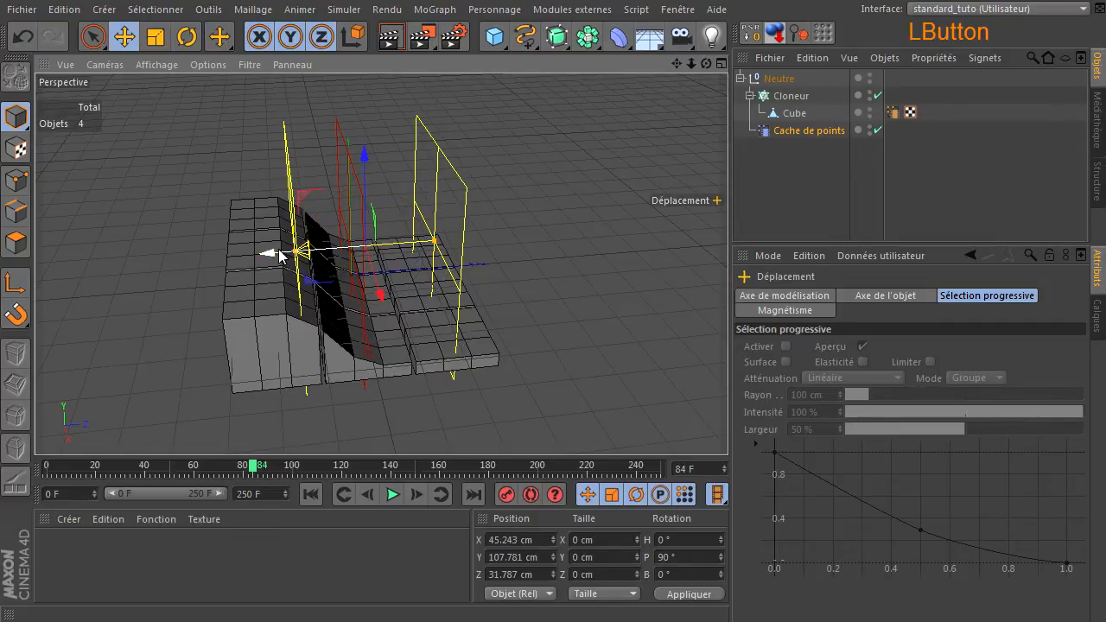
{"action": "left_click_drag", "start_coordinate": [272, 255], "coordinate": [339, 250]}
Undo the deformer's last move, the falloff stretch and the rotation
{"action": "left_click", "coordinate": [24, 38]}
{"action": "left_click", "coordinate": [24, 38]}
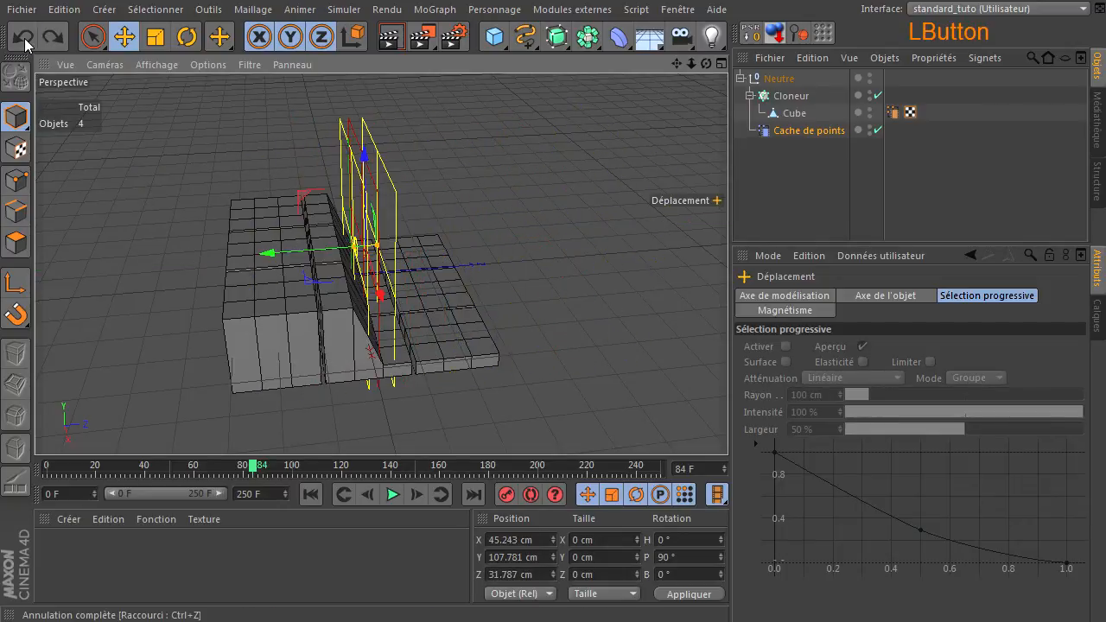
{"action": "left_click", "coordinate": [24, 38]}
Set the Point Cache deformer's falloff shape to Boîte
{"action": "left_click", "coordinate": [787, 130]}
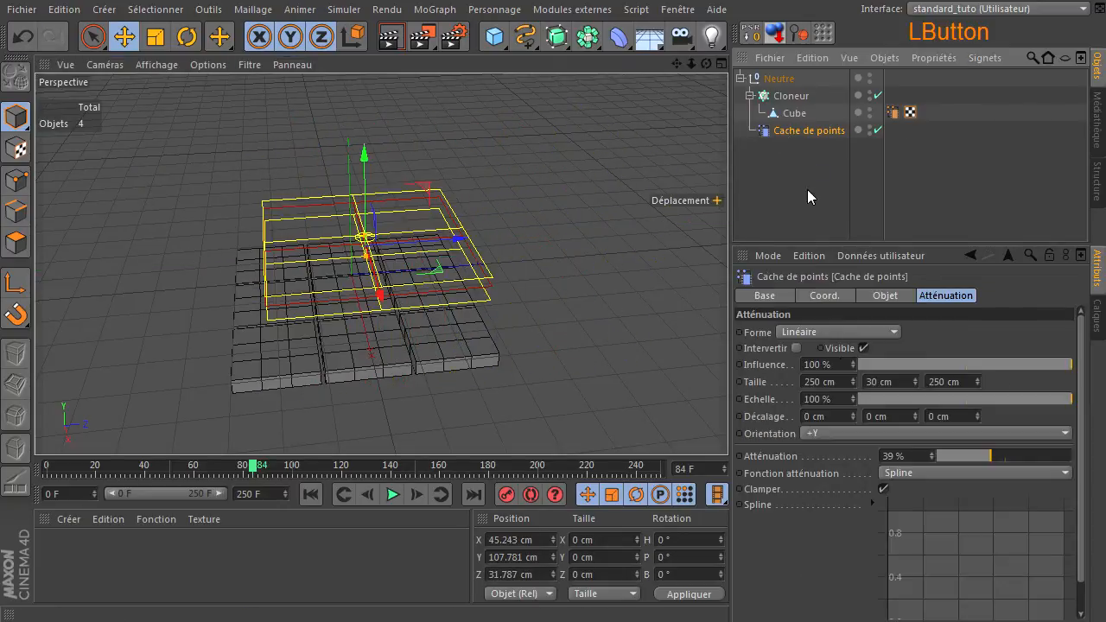
{"action": "left_click", "coordinate": [847, 329]}
{"action": "left_click", "coordinate": [855, 383]}
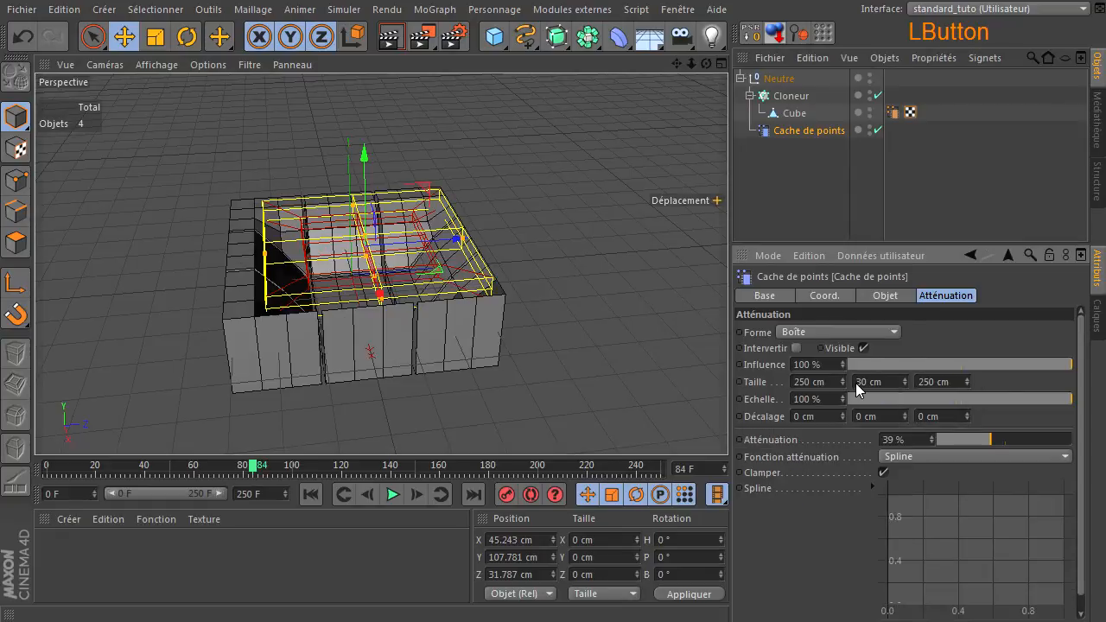
Move the box-shaped falloff deformer to about X 176 cm, Z -148 cm and render the perspective view
{"action": "left_click_drag", "start_coordinate": [706, 64], "coordinate": [728, 424]}
{"action": "left_click_drag", "start_coordinate": [444, 248], "coordinate": [411, 316]}
{"action": "left_click_drag", "start_coordinate": [705, 64], "coordinate": [454, 182]}
{"action": "left_click", "coordinate": [473, 216]}
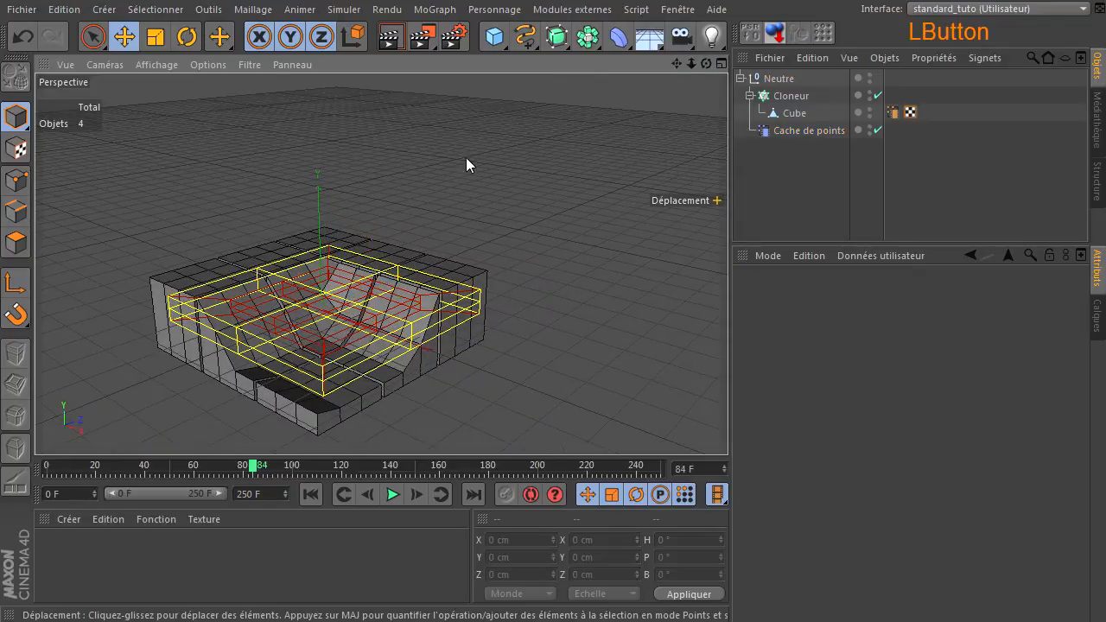
{"action": "left_click", "coordinate": [390, 36]}
{"action": "left_click", "coordinate": [572, 157]}
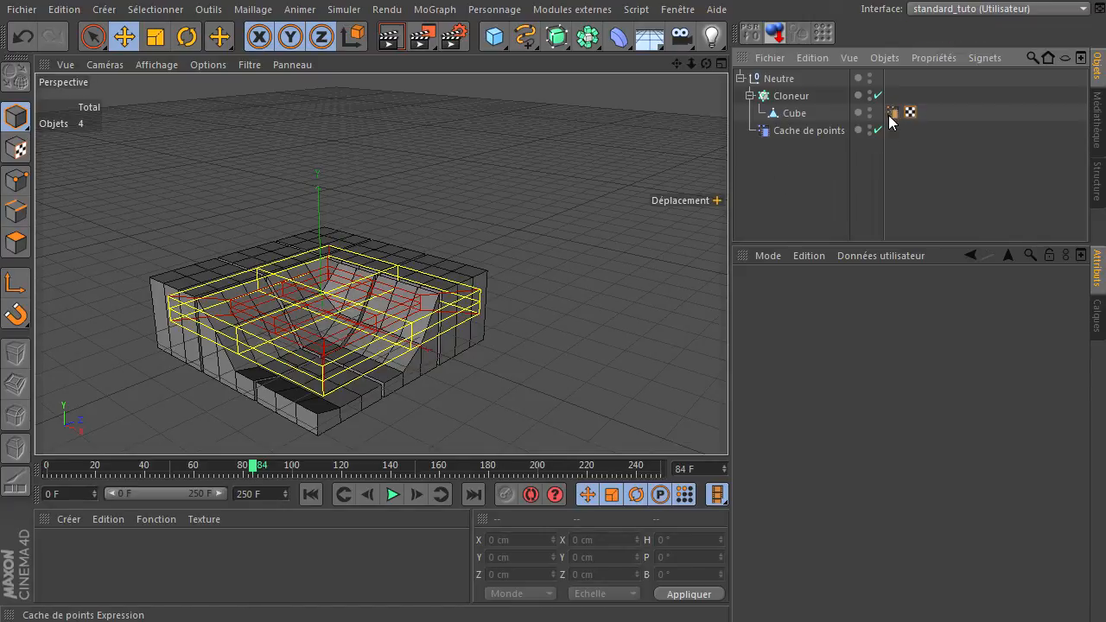
Review the settings of the cube's Point Cache tag and the Point Cache deformer's falloff
{"action": "left_click", "coordinate": [823, 168]}
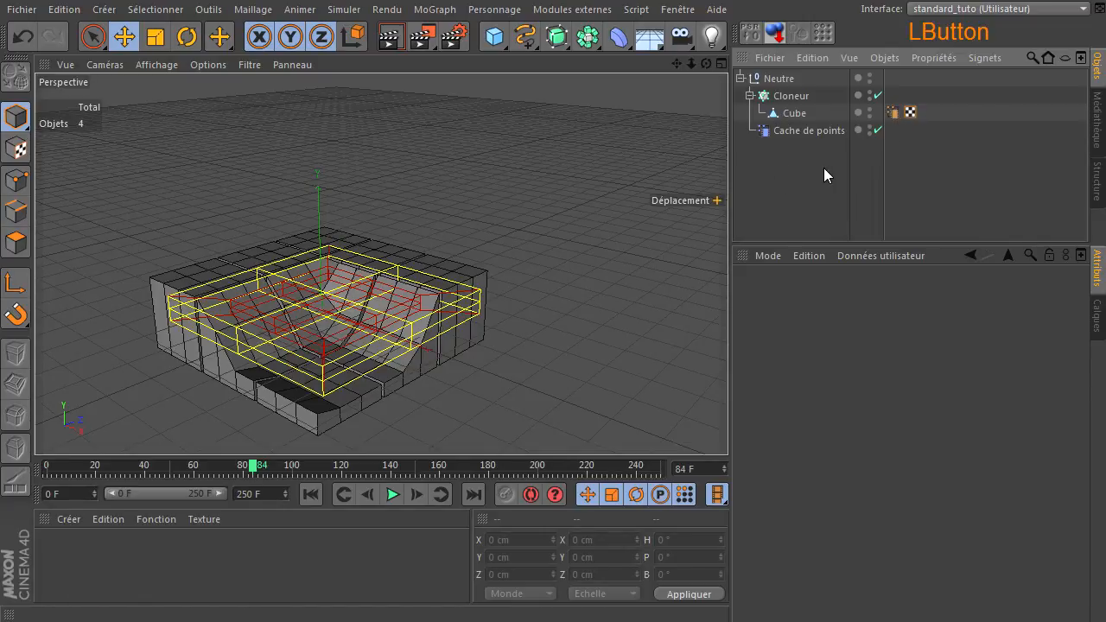
{"action": "left_click", "coordinate": [891, 114]}
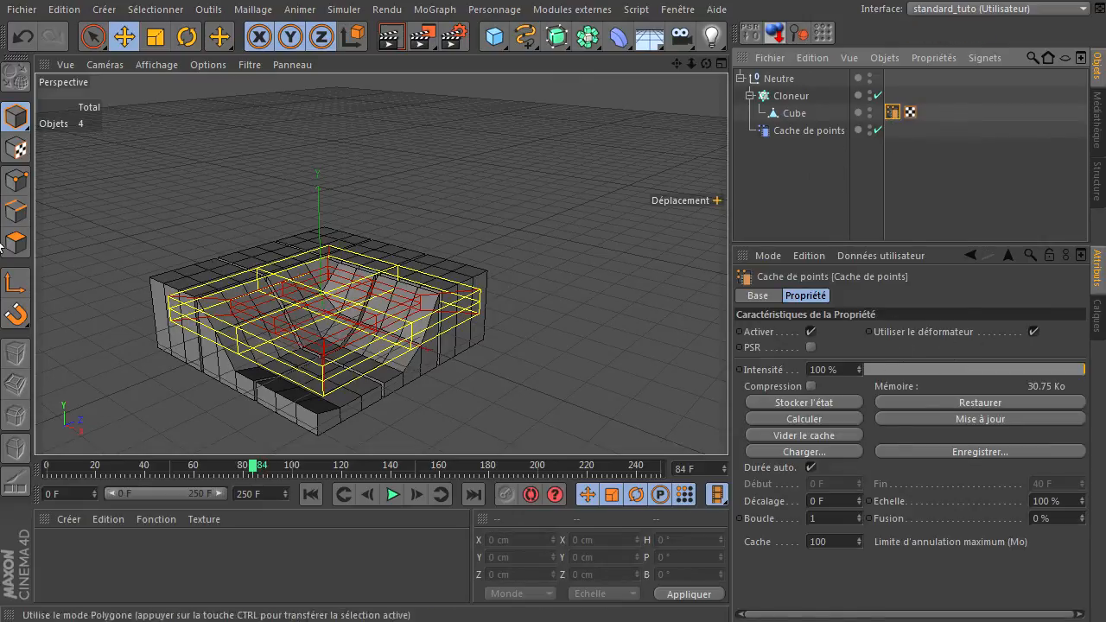
{"action": "left_click", "coordinate": [799, 130]}
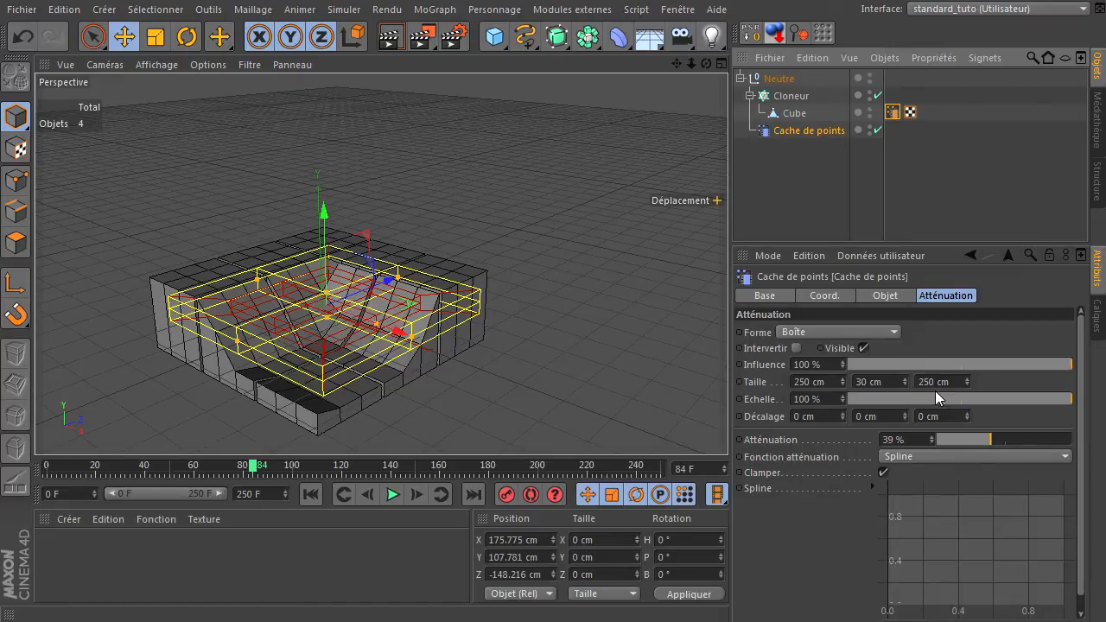
Set the Point Cache deformer's falloff shape to Sphère and review its object link and the cube's Point Cache tag
{"action": "left_click", "coordinate": [862, 331]}
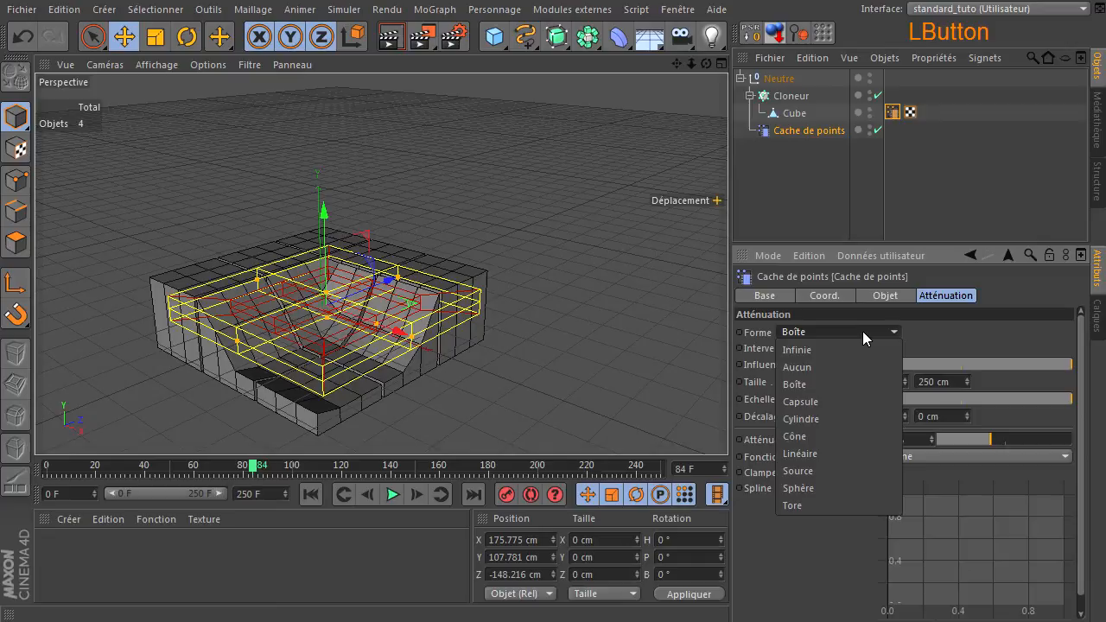
{"action": "left_click", "coordinate": [833, 488]}
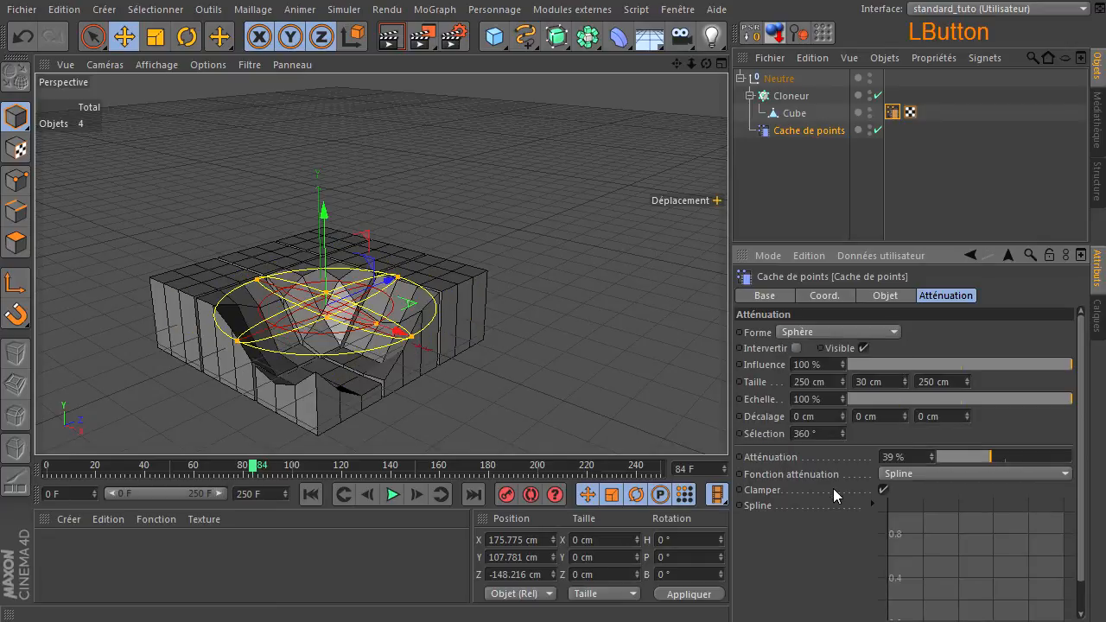
{"action": "left_click", "coordinate": [883, 295]}
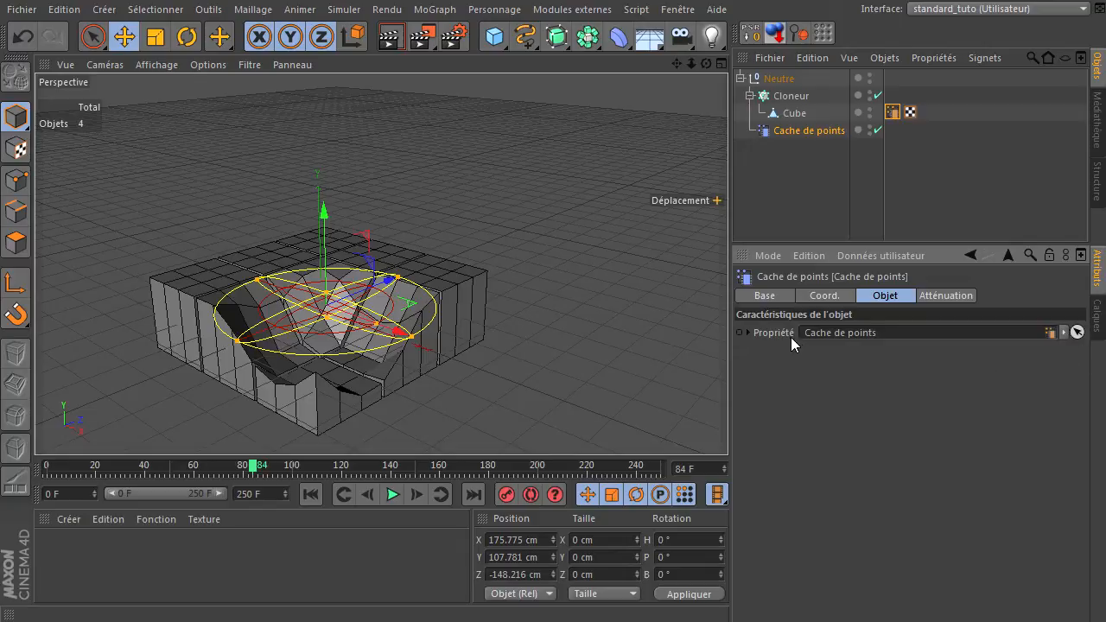
{"action": "left_click", "coordinate": [890, 113]}
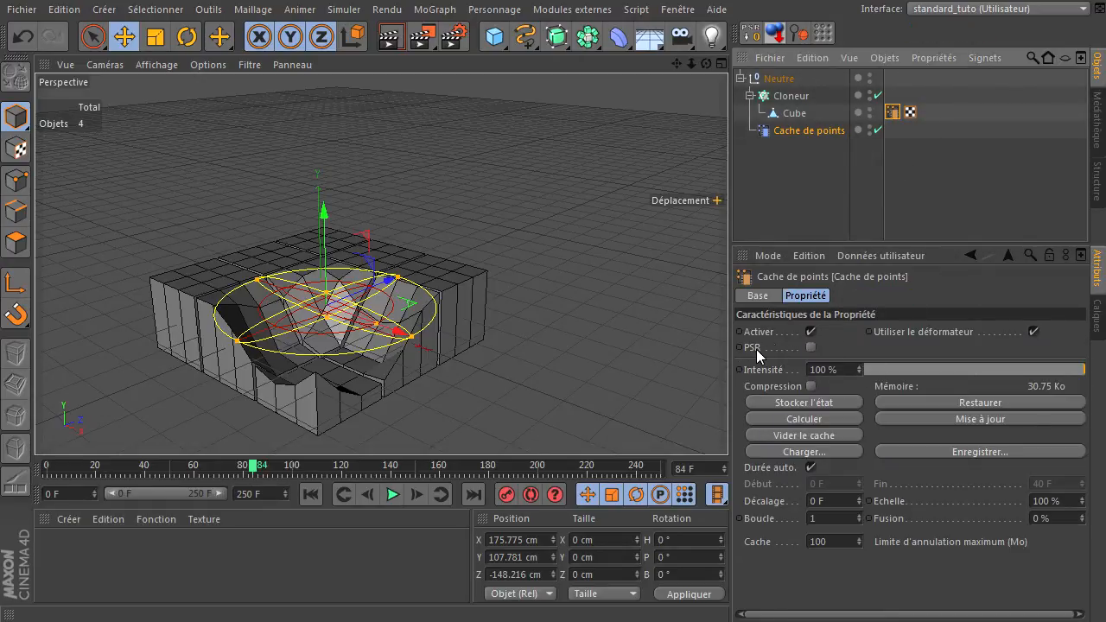
Delete all objects from the scene and return the timeline to frame 0
{"action": "left_click_drag", "start_coordinate": [754, 191], "coordinate": [802, 71]}
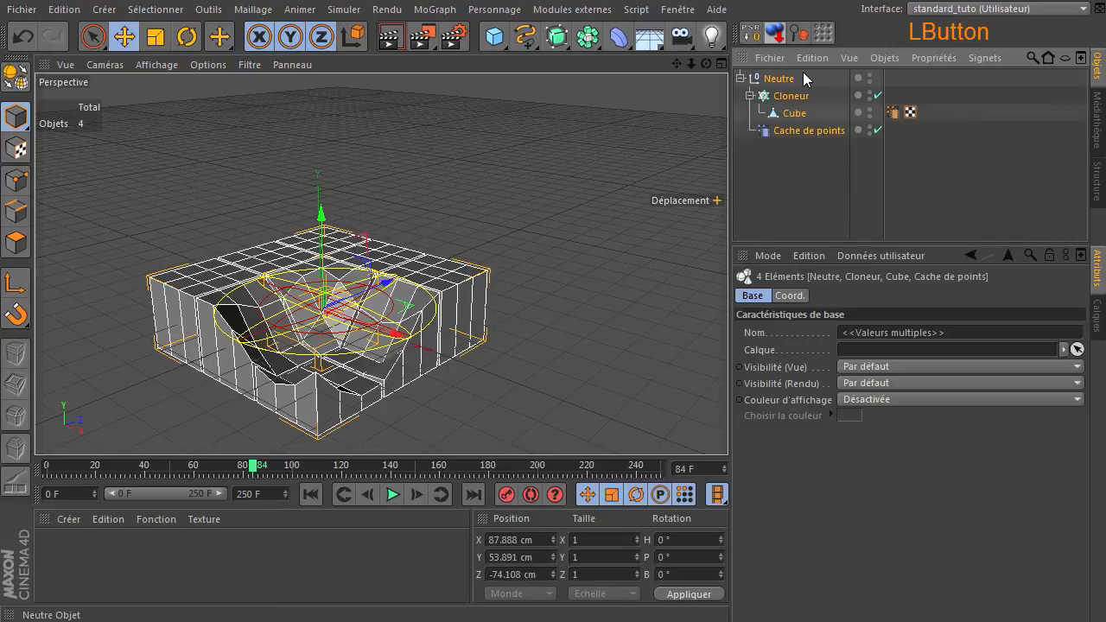
{"action": "key", "text": "Delete"}
{"action": "left_click", "coordinate": [764, 154]}
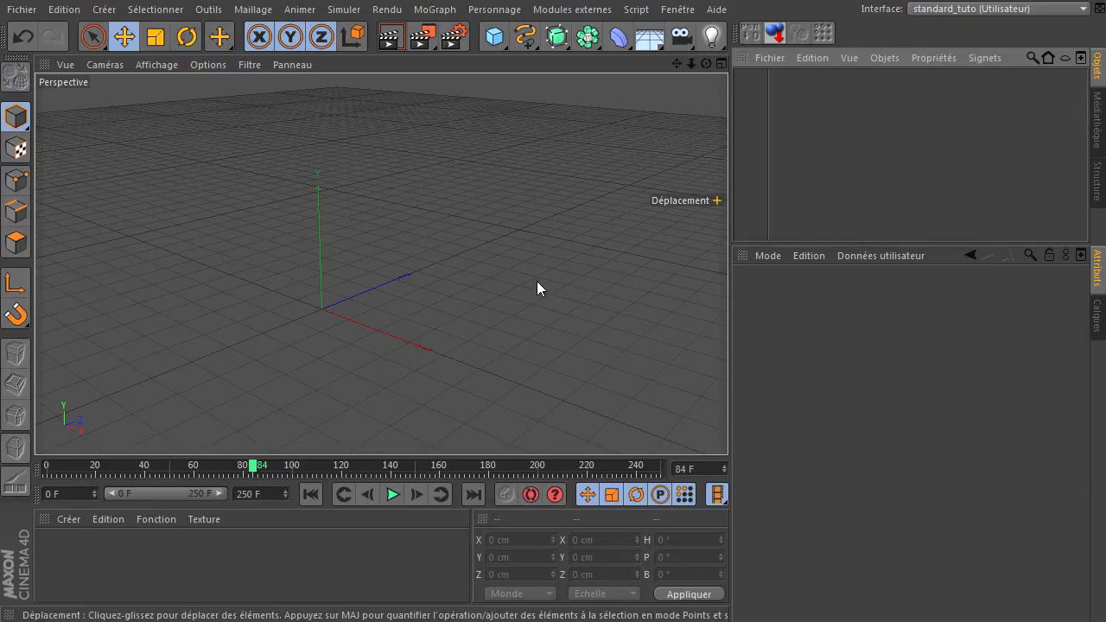
{"action": "left_click", "coordinate": [310, 493]}
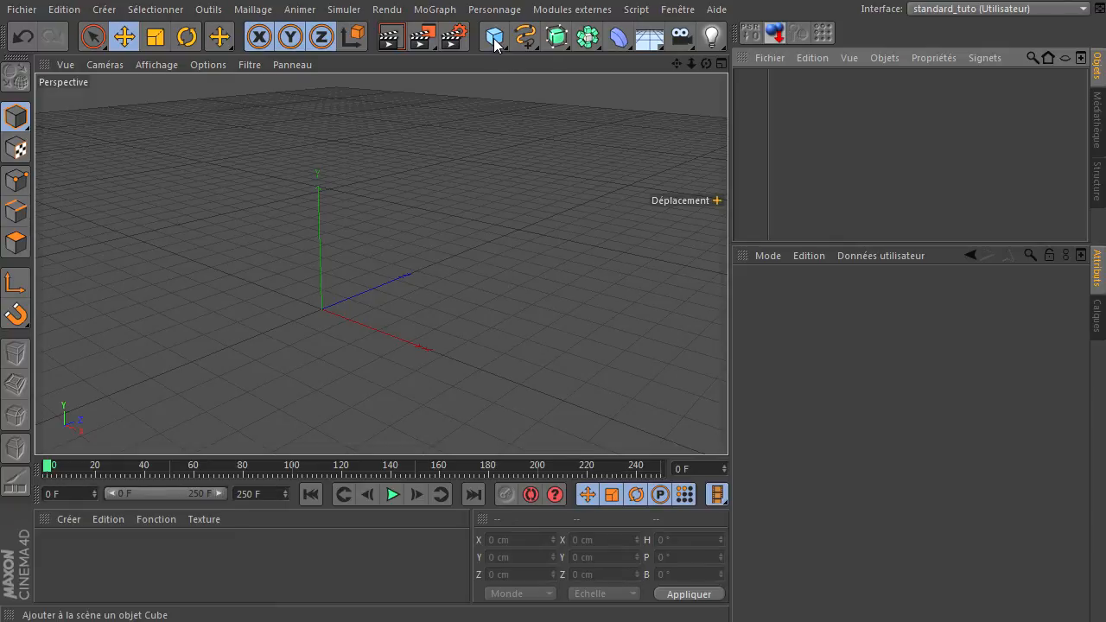
Add a plane and a sphere, and lower the plane below the sphere to about Y -119 cm
{"action": "left_click_drag", "start_coordinate": [494, 43], "coordinate": [940, 79]}
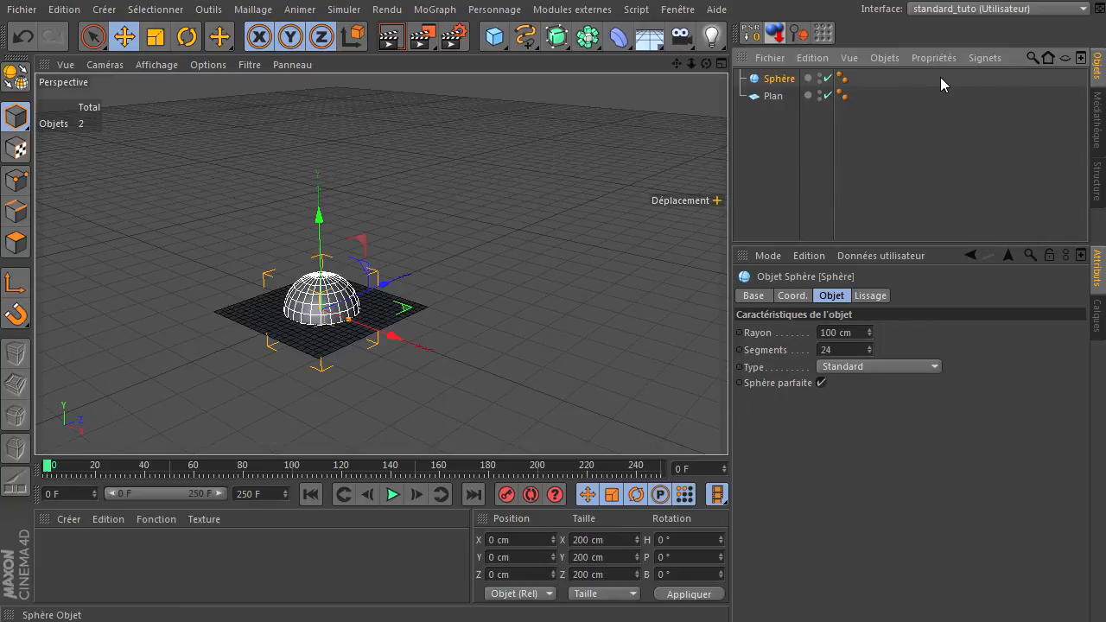
{"action": "scroll", "coordinate": [242, 291], "scroll_direction": "up", "scroll_amount": 5}
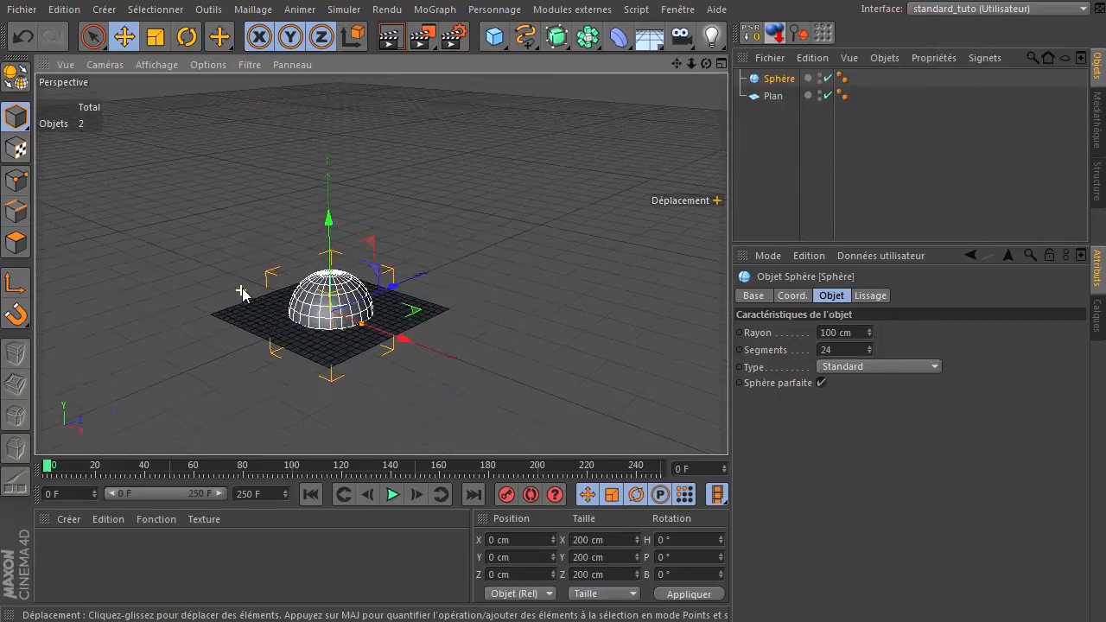
{"action": "left_click_drag", "start_coordinate": [684, 65], "coordinate": [730, 415]}
{"action": "left_click", "coordinate": [771, 96]}
{"action": "left_click_drag", "start_coordinate": [392, 233], "coordinate": [395, 274]}
{"action": "left_click_drag", "start_coordinate": [705, 64], "coordinate": [727, 424]}
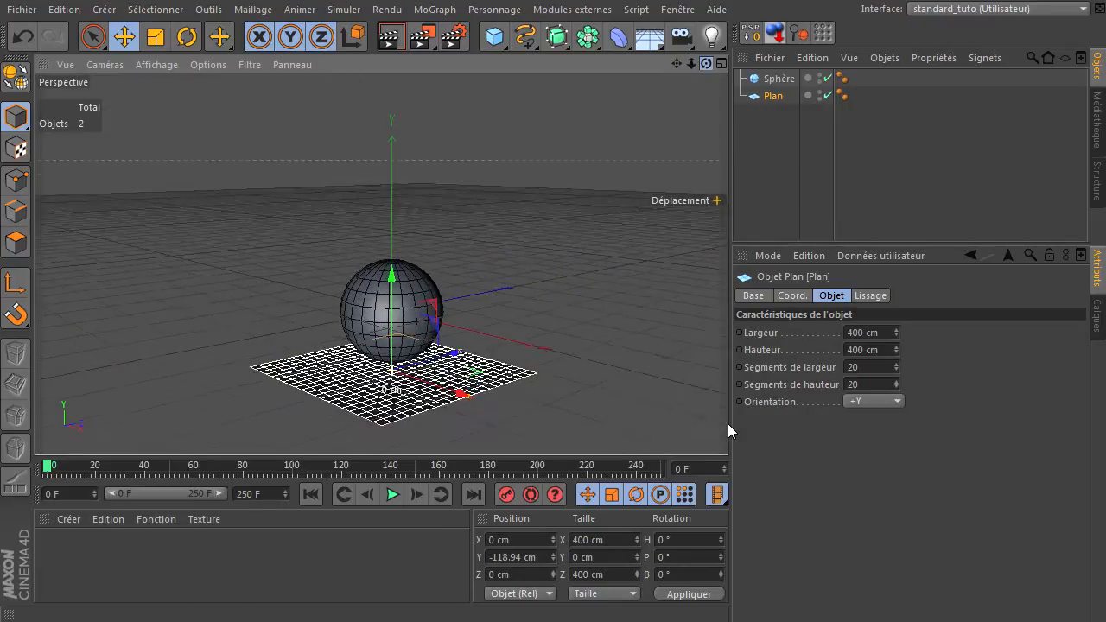
Set the sphere's type to Hexaèdre
{"action": "left_click", "coordinate": [772, 110]}
{"action": "left_click", "coordinate": [777, 79]}
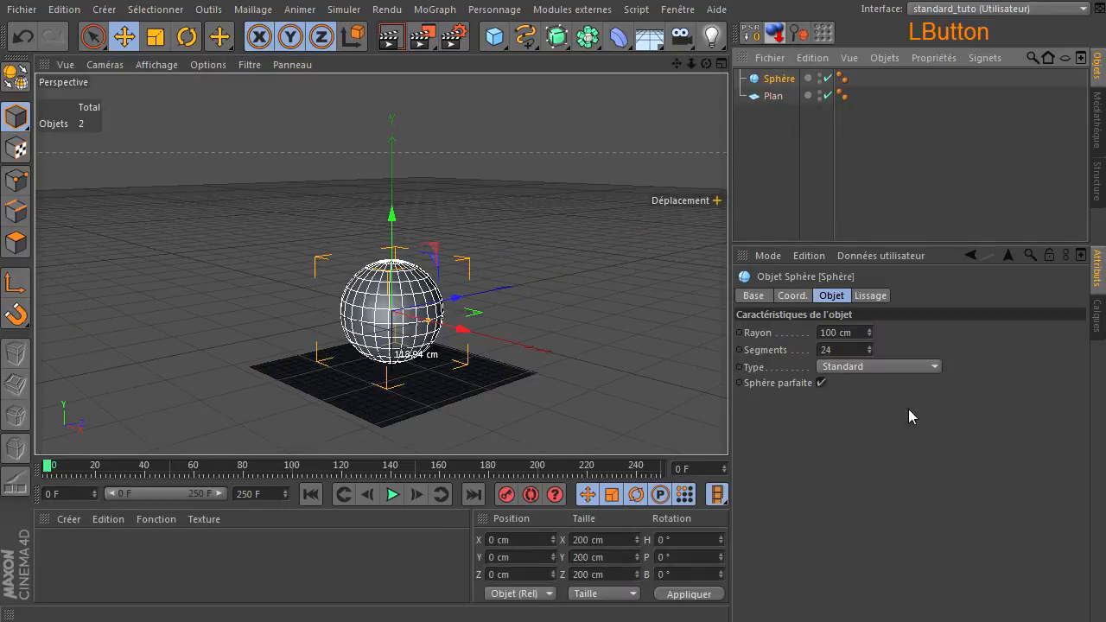
{"action": "left_click", "coordinate": [906, 366]}
{"action": "left_click", "coordinate": [869, 416]}
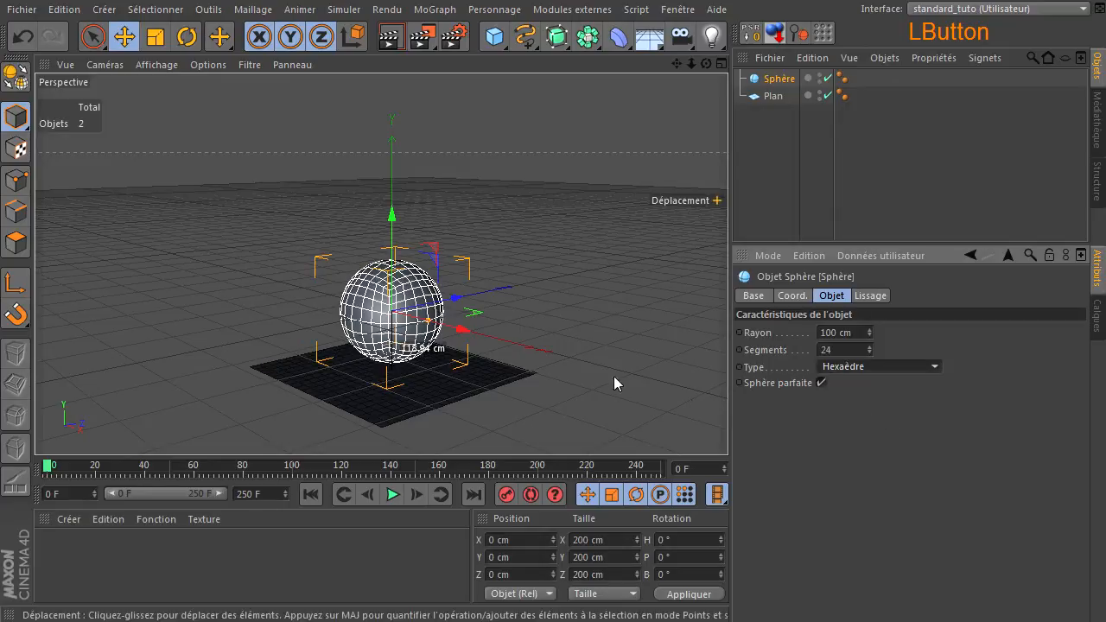
Make the plane a collision body with the Corps collision simulation tag
{"action": "scroll", "coordinate": [337, 299], "scroll_direction": "up", "scroll_amount": 2}
{"action": "left_click_drag", "start_coordinate": [676, 64], "coordinate": [689, 363]}
{"action": "left_click", "coordinate": [771, 98]}
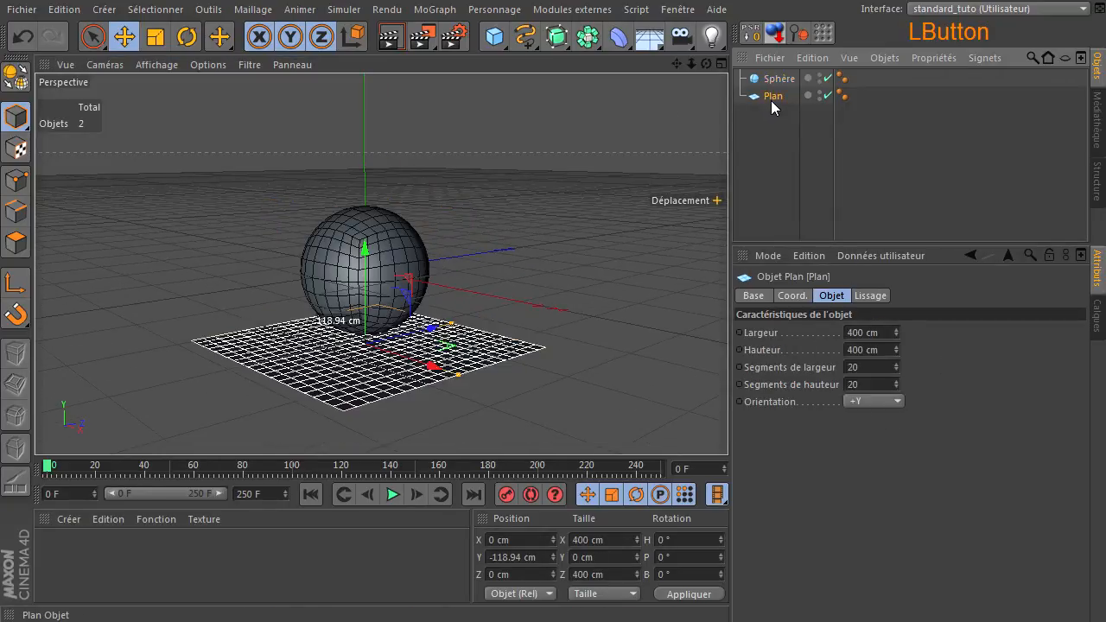
{"action": "right_click", "coordinate": [771, 100]}
{"action": "mouse_move", "coordinate": [820, 214]}
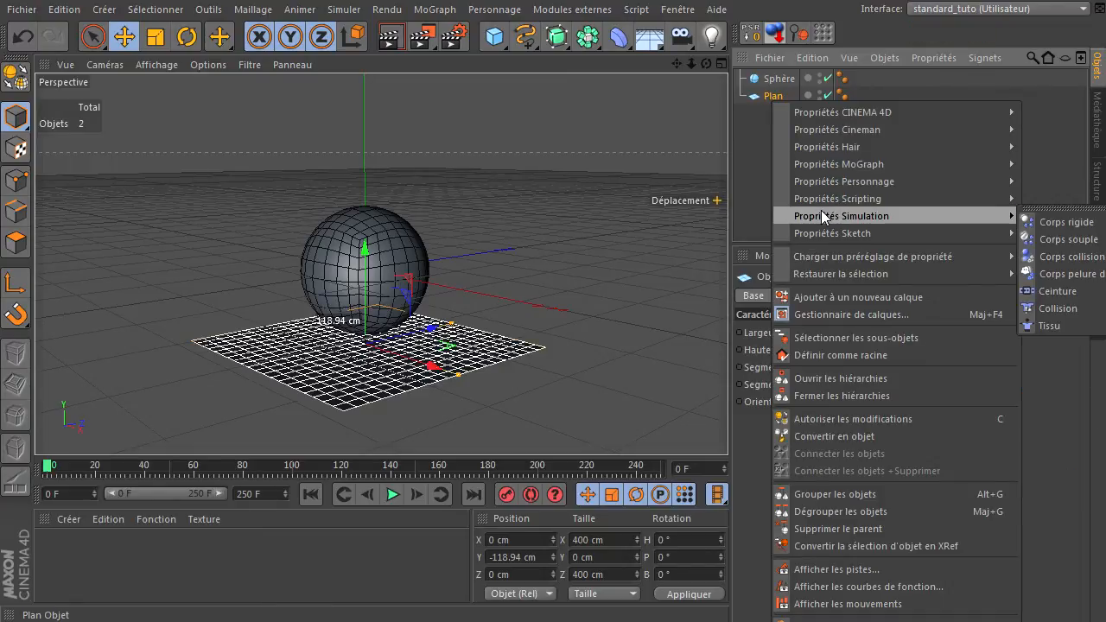
{"action": "left_click", "coordinate": [1075, 257]}
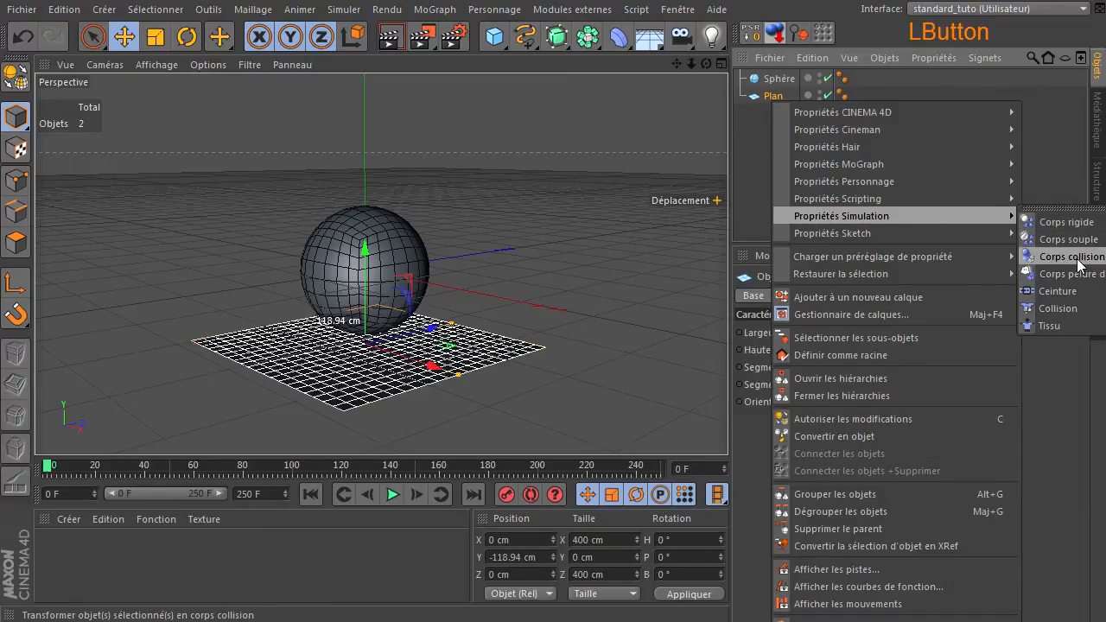
Convert the sphere to an editable polygon object and give it a Corps souple simulation tag
{"action": "left_click", "coordinate": [781, 80]}
{"action": "left_click", "coordinate": [15, 76]}
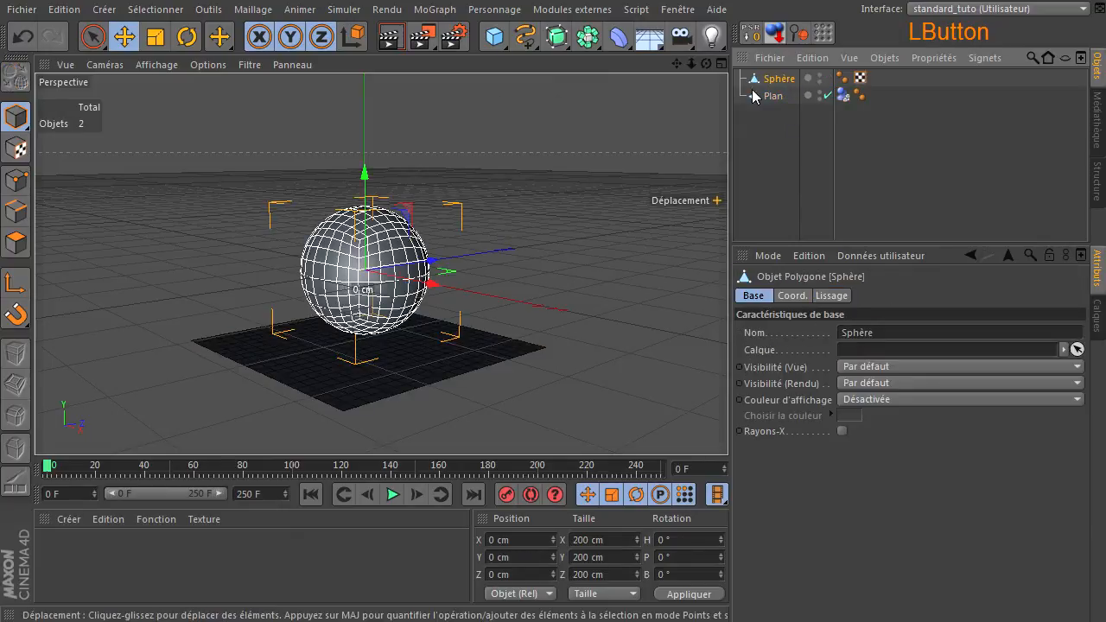
{"action": "right_click", "coordinate": [768, 84]}
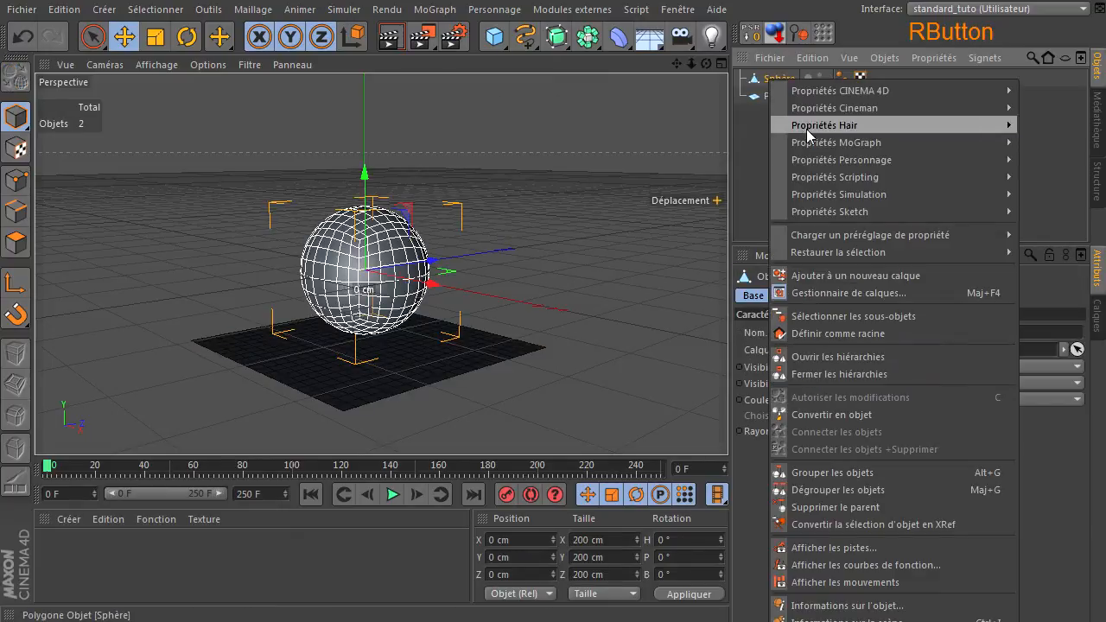
{"action": "mouse_move", "coordinate": [797, 197]}
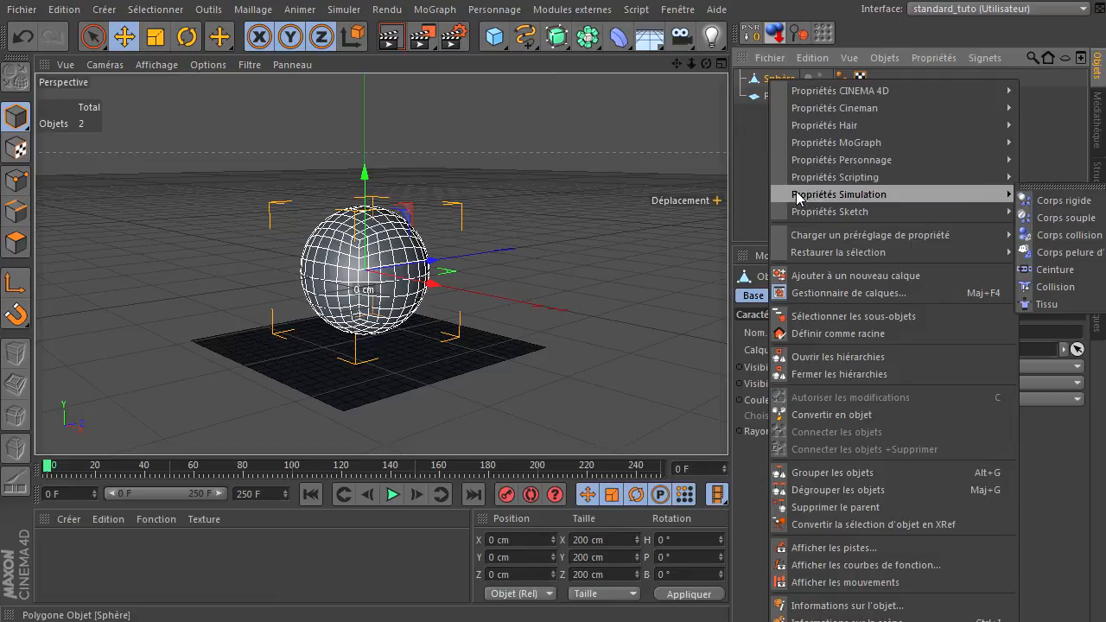
{"action": "left_click", "coordinate": [1059, 218]}
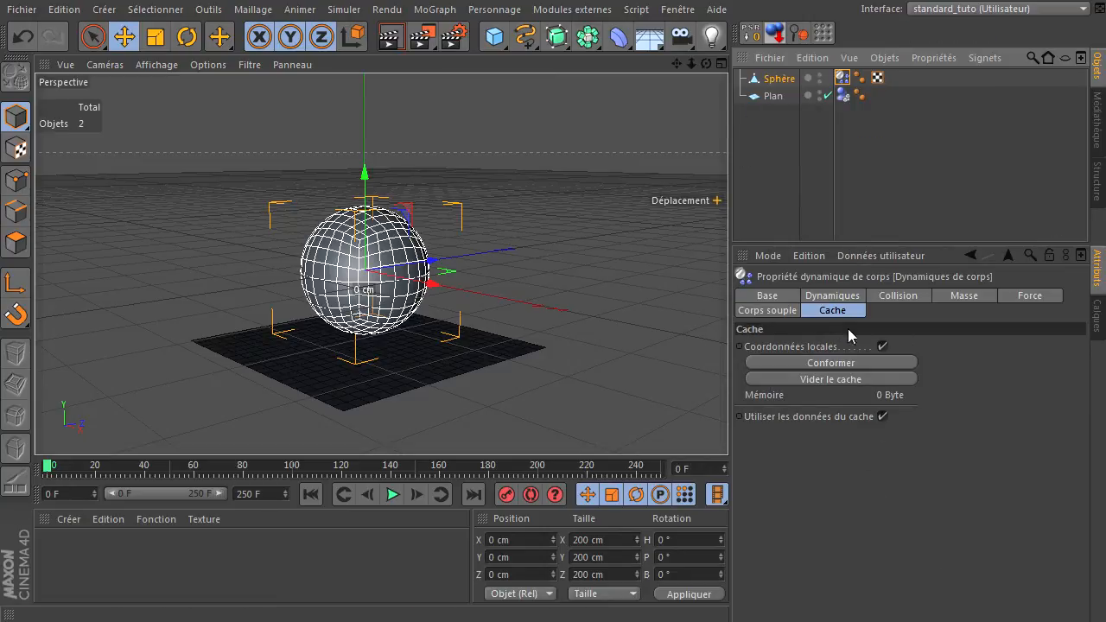
Play and scrub the soft-body simulation, check the dynamics tag's Collision and Cache settings, and return to frame 0
{"action": "left_click", "coordinate": [897, 296]}
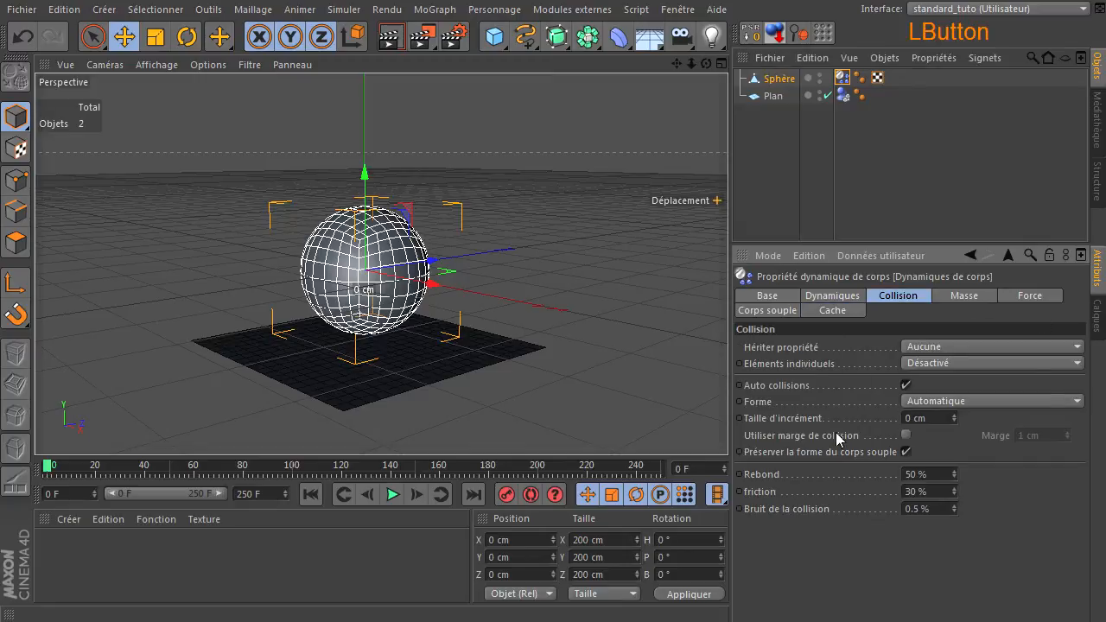
{"action": "left_click", "coordinate": [391, 494]}
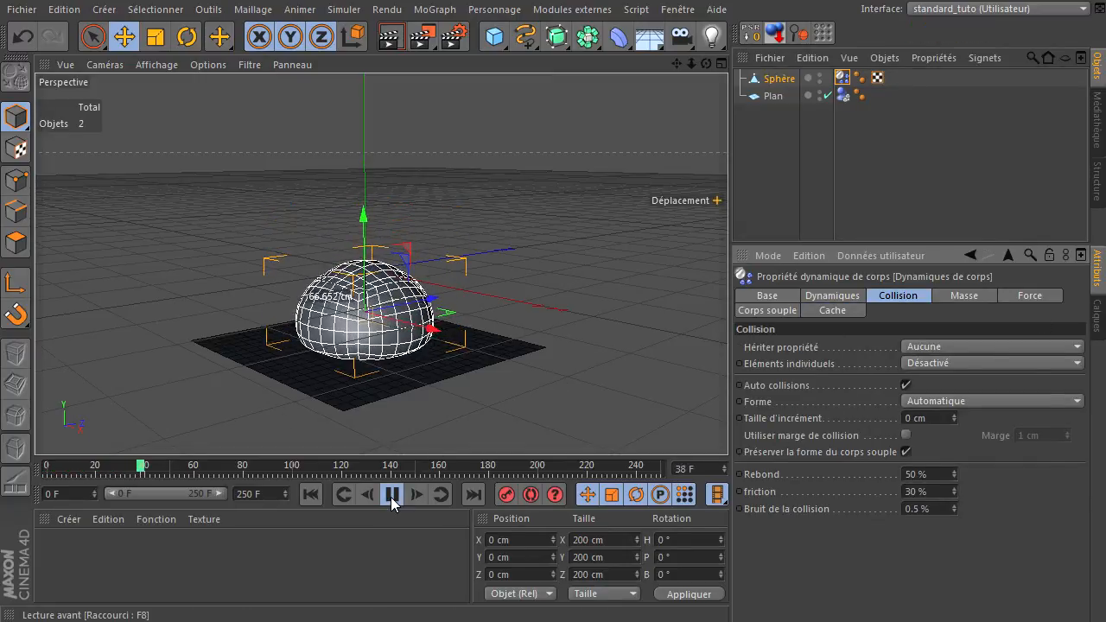
{"action": "left_click", "coordinate": [392, 494]}
{"action": "left_click_drag", "start_coordinate": [706, 63], "coordinate": [752, 413]}
{"action": "left_click", "coordinate": [834, 311]}
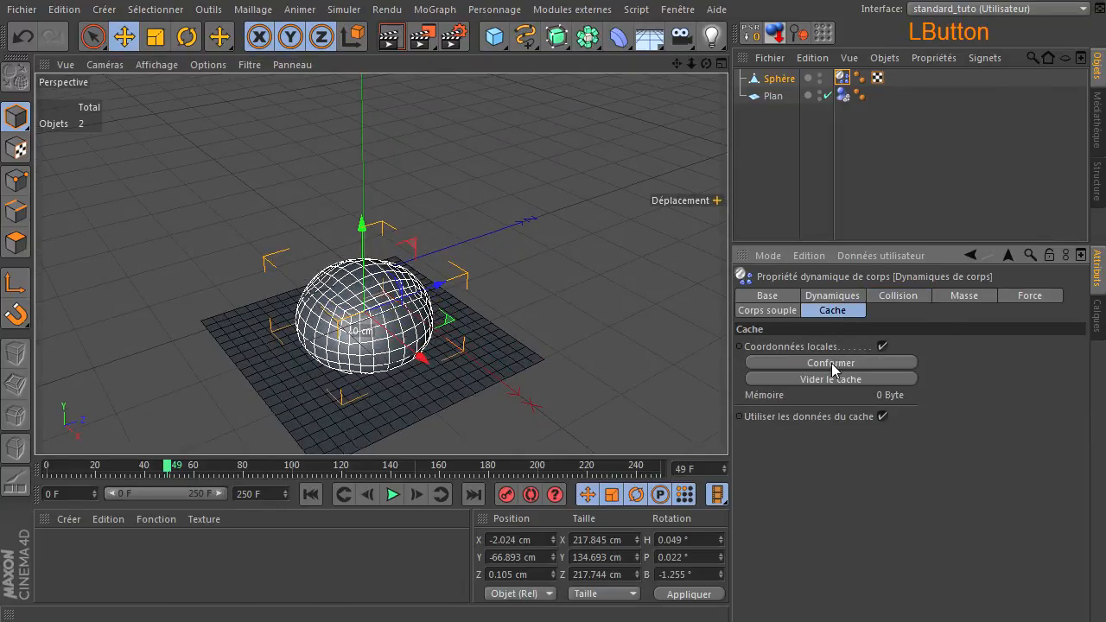
{"action": "left_click", "coordinate": [898, 297]}
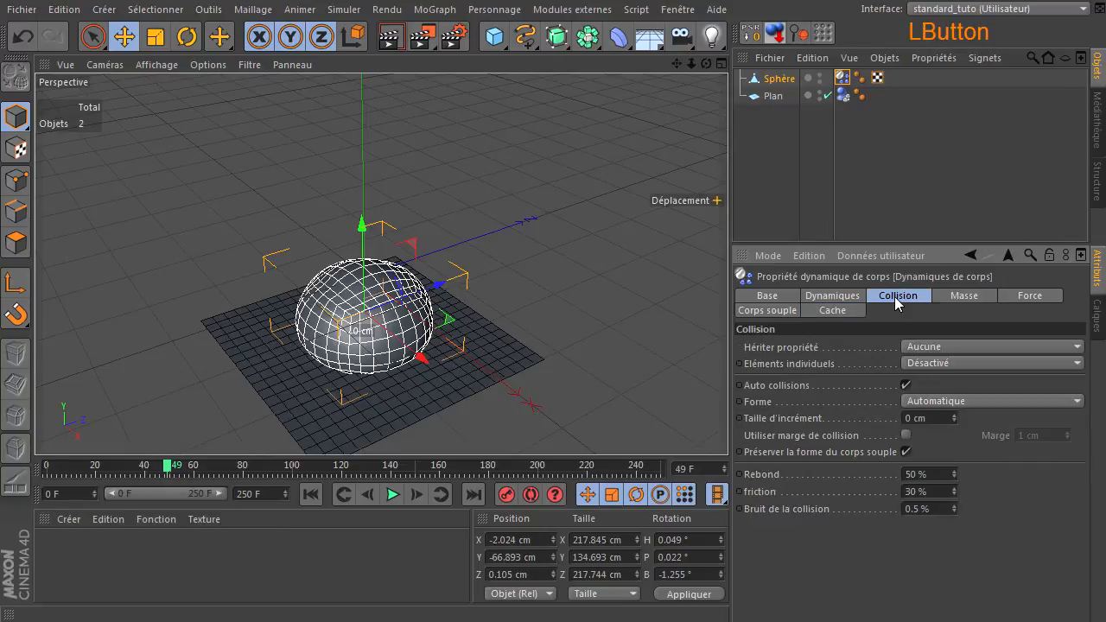
{"action": "left_click_drag", "start_coordinate": [705, 64], "coordinate": [713, 79]}
{"action": "left_click_drag", "start_coordinate": [166, 463], "coordinate": [105, 466]}
{"action": "left_click", "coordinate": [312, 499]}
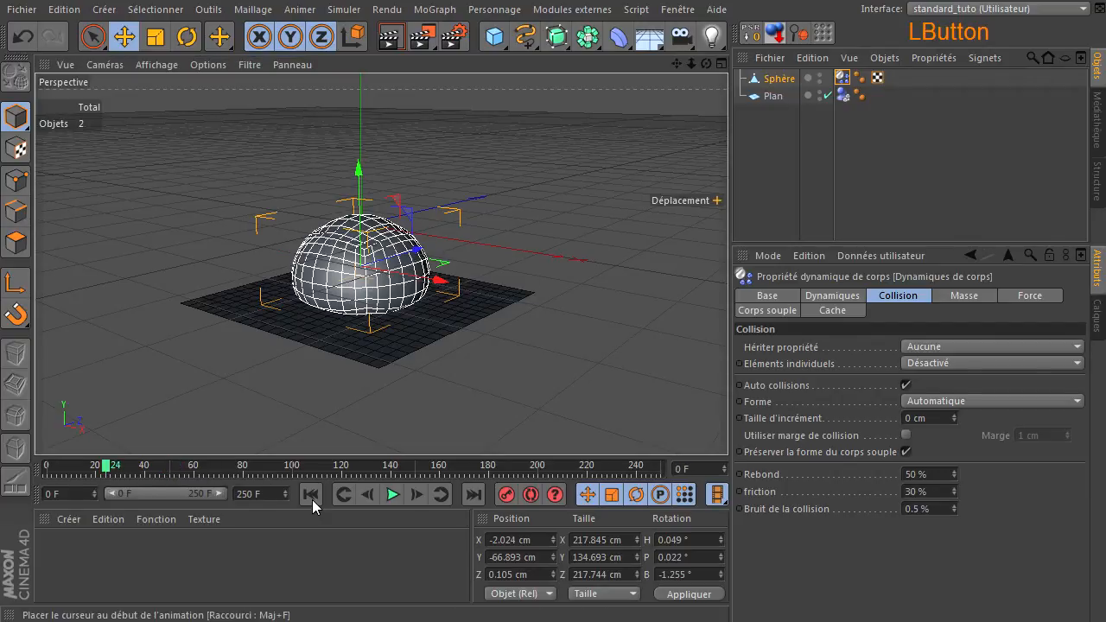
Add a Cache de points tag to the sphere and store its initial state
{"action": "right_click", "coordinate": [760, 84]}
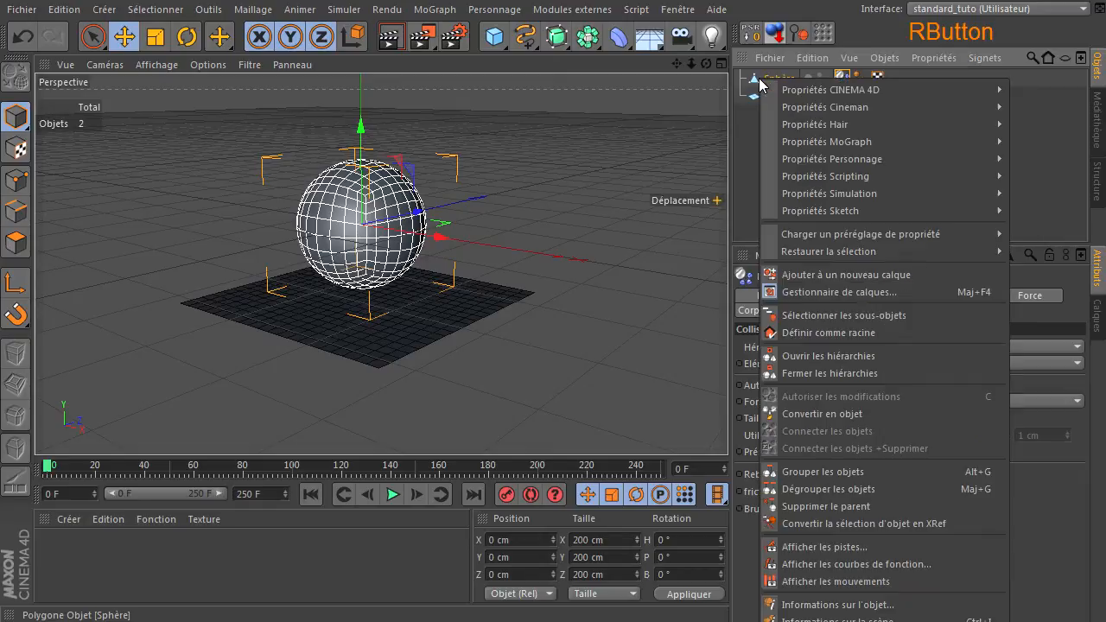
{"action": "mouse_move", "coordinate": [795, 163]}
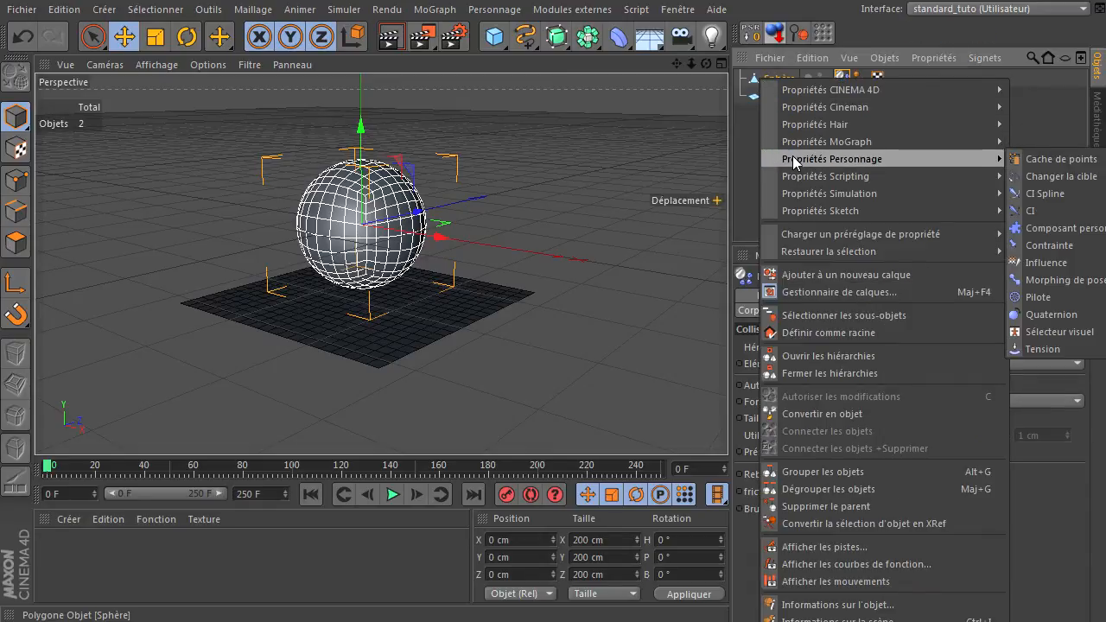
{"action": "left_click", "coordinate": [1031, 163]}
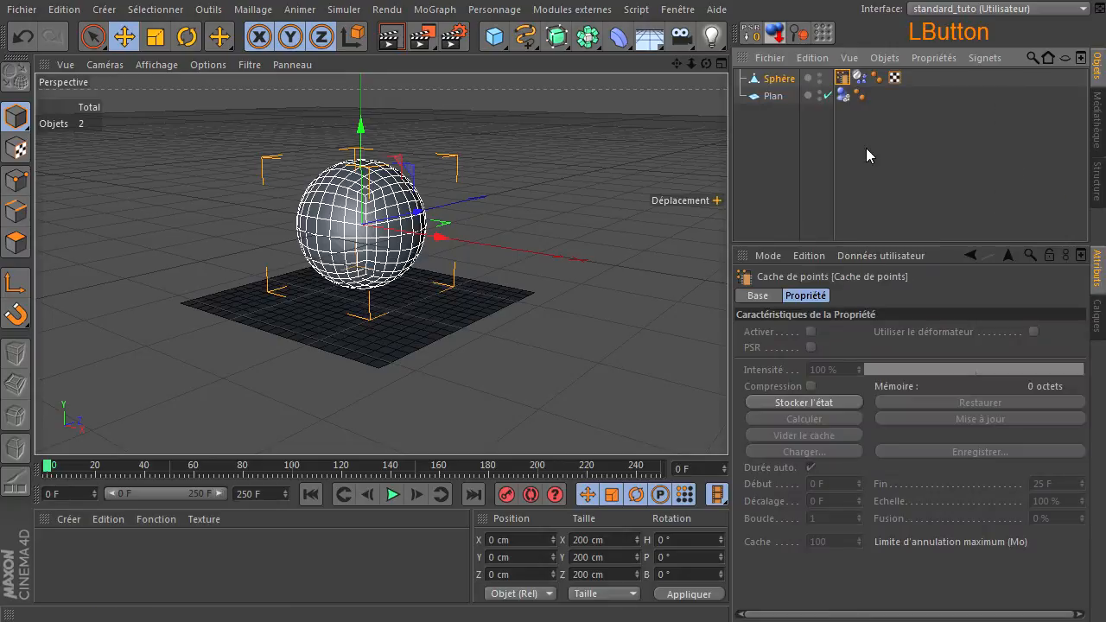
{"action": "left_click", "coordinate": [814, 403]}
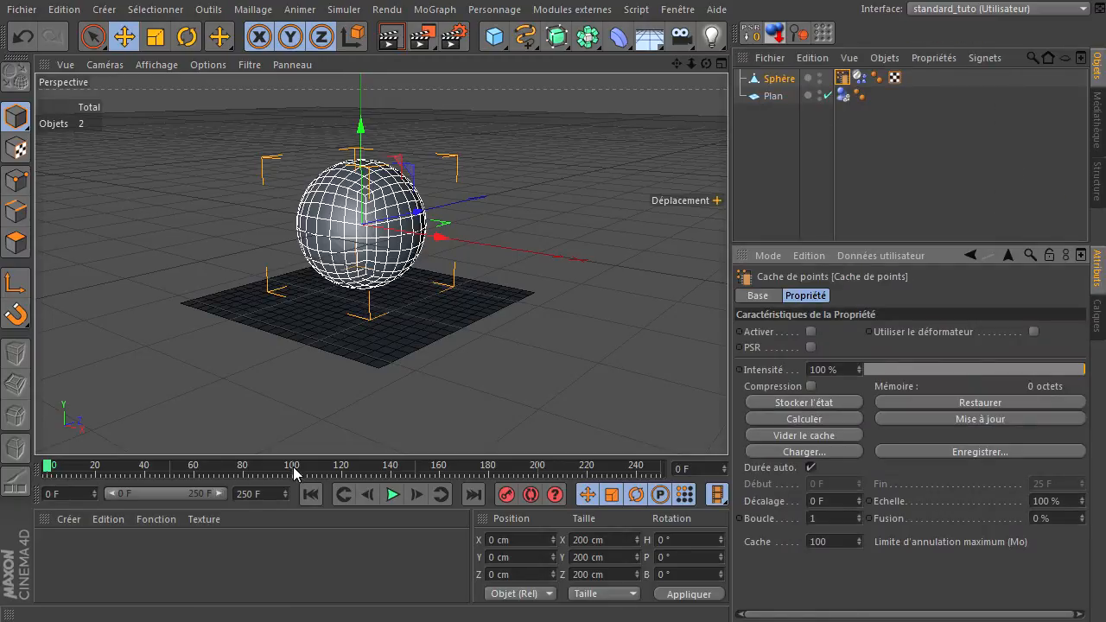
Calculate the sphere's point cache with a manual duration ending at frame 60, and turn automatic duration back on
{"action": "left_click", "coordinate": [810, 468]}
{"action": "double_click", "coordinate": [838, 487]}
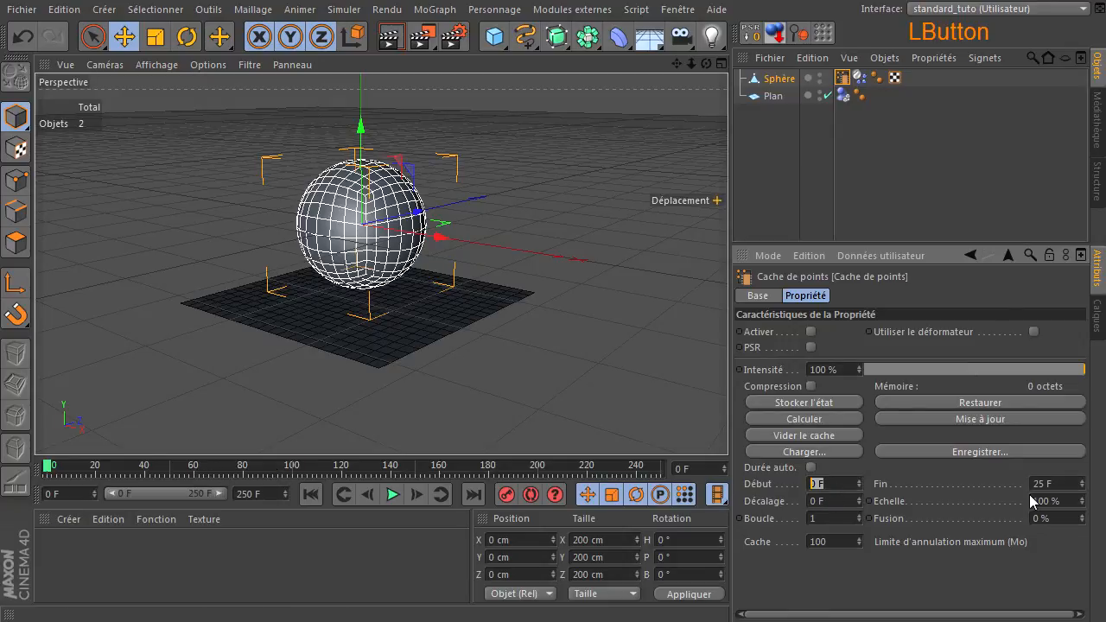
{"action": "double_click", "coordinate": [1076, 484]}
{"action": "type", "text": "60"}
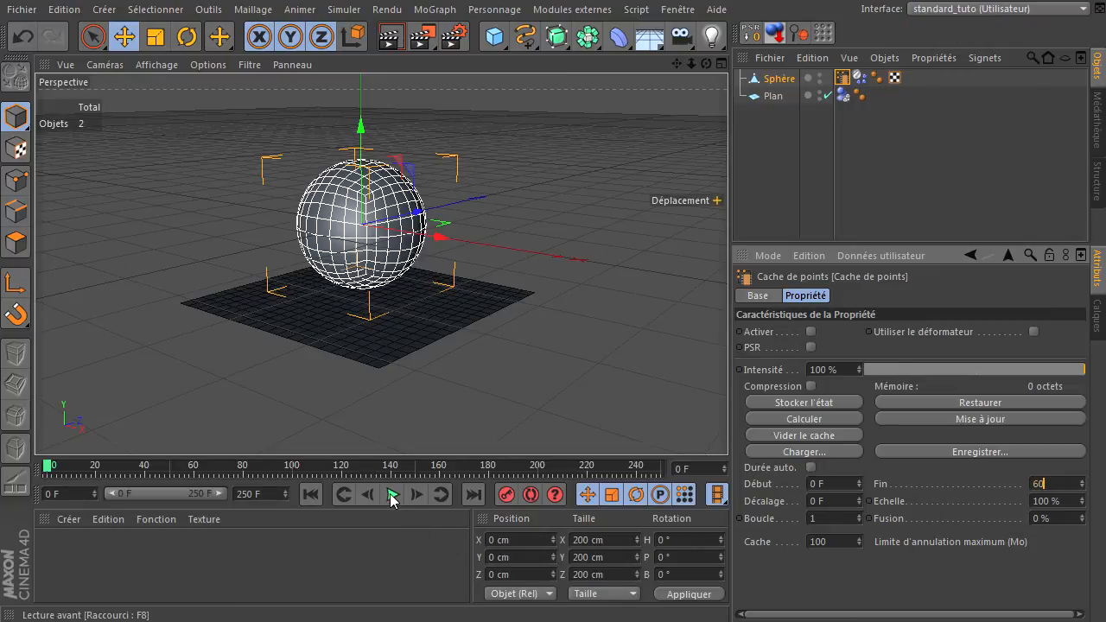
{"action": "left_click", "coordinate": [787, 418]}
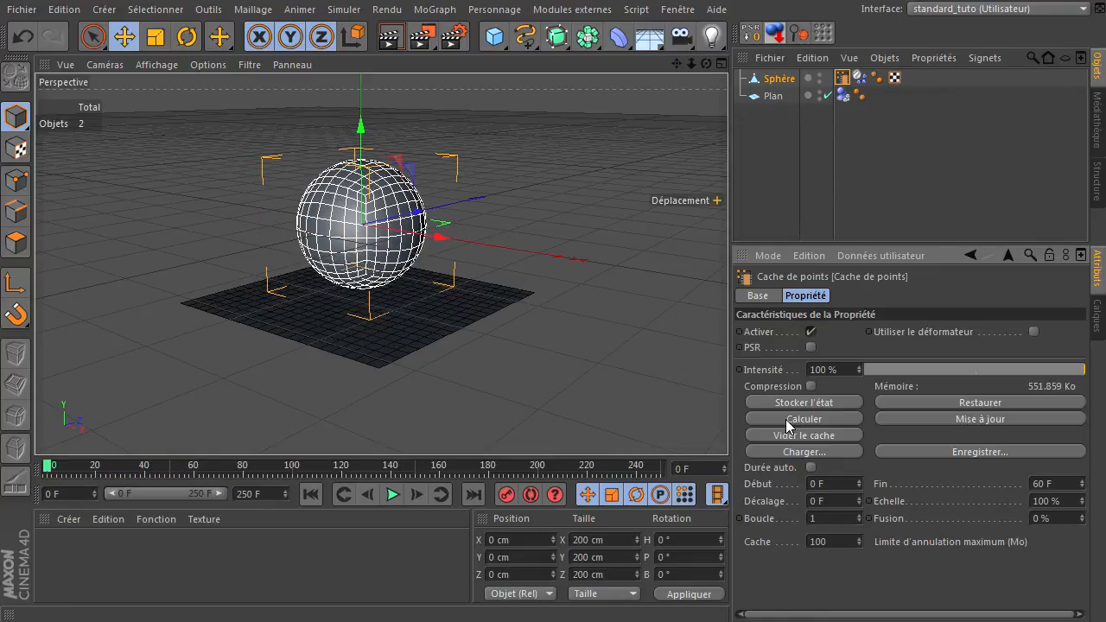
{"action": "left_click", "coordinate": [810, 468]}
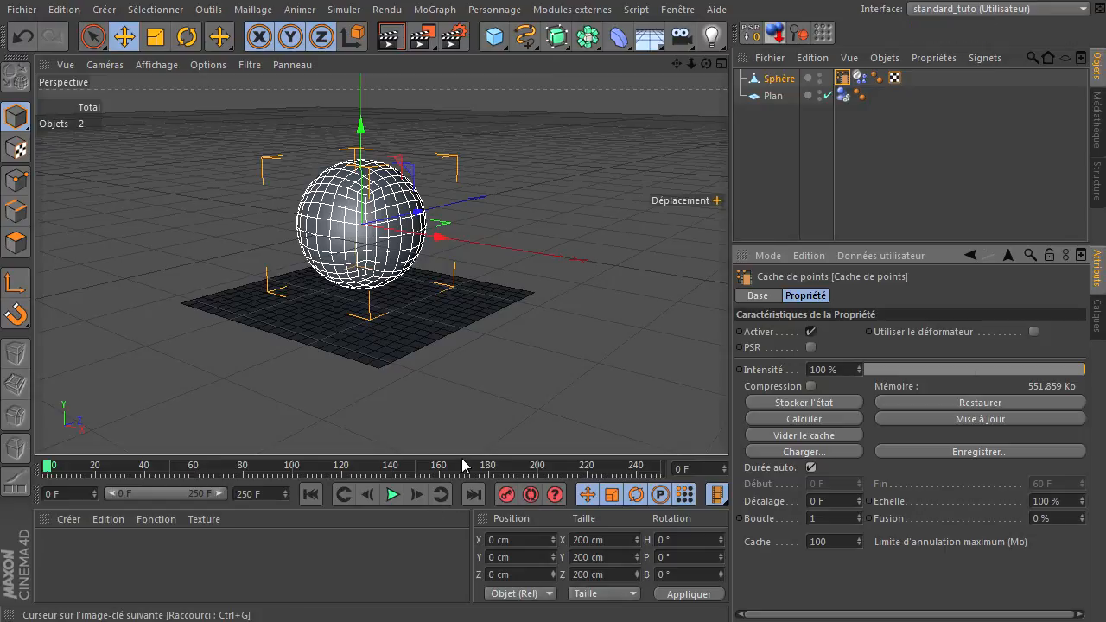
Delete the dynamics tags from the sphere and the plane, and remove the plane from the scene
{"action": "left_click", "coordinate": [858, 78]}
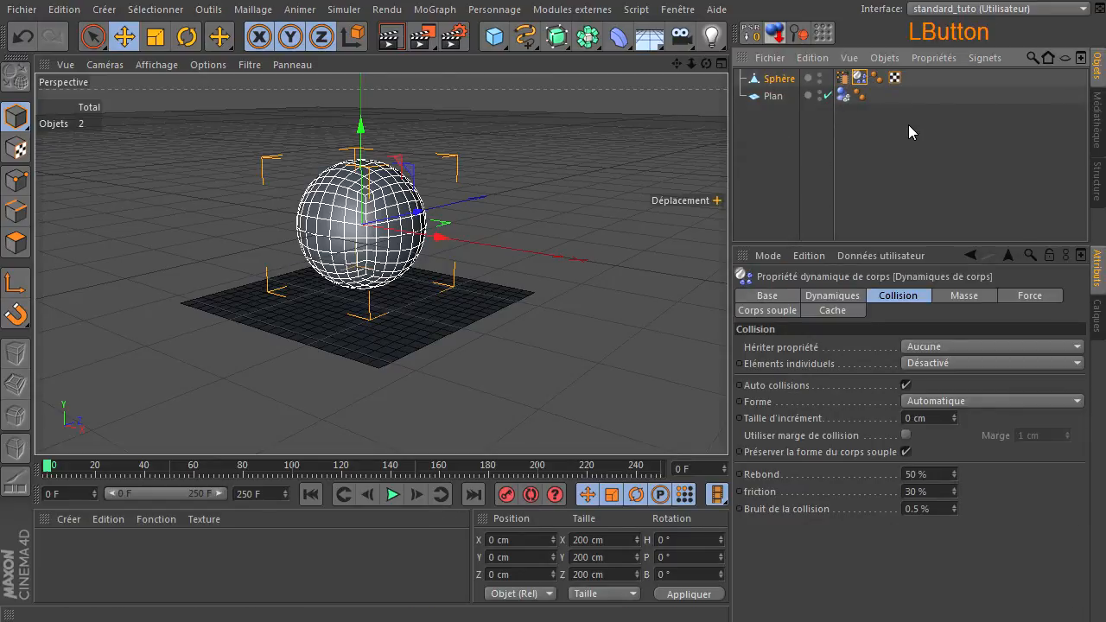
{"action": "key", "text": "Delete"}
{"action": "left_click", "coordinate": [842, 95]}
{"action": "key", "text": "Delete"}
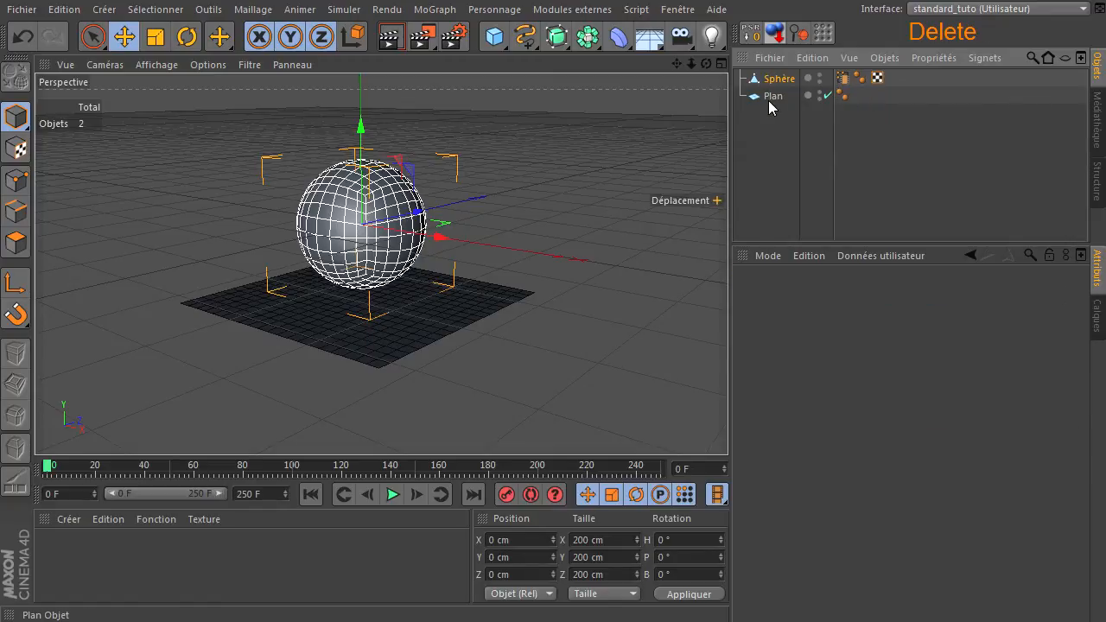
{"action": "left_click", "coordinate": [769, 96]}
{"action": "key", "text": "Delete"}
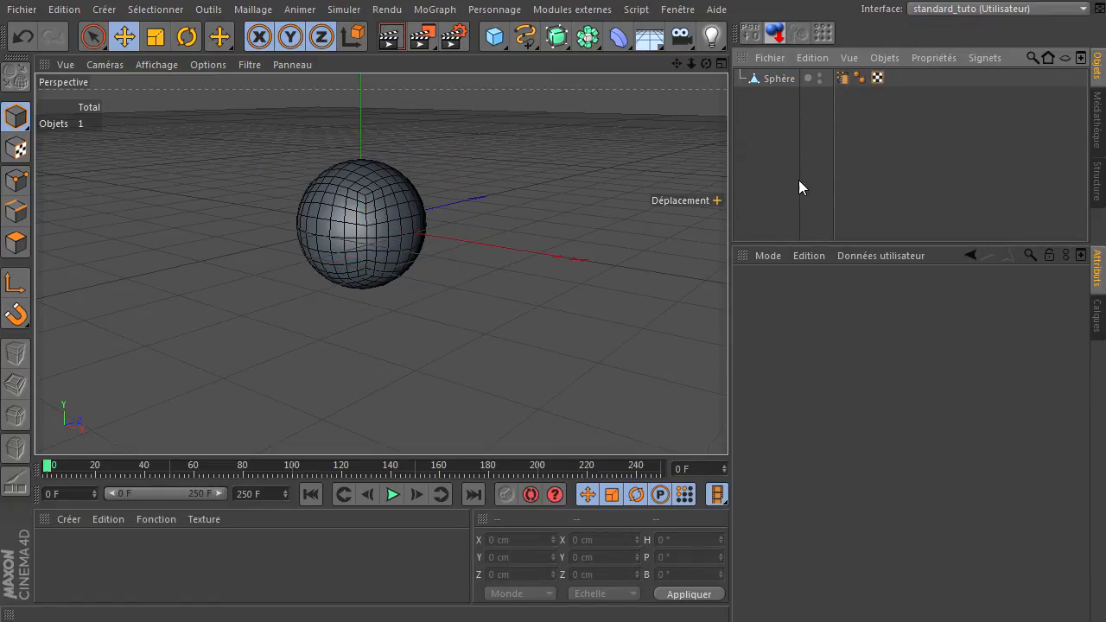
Play the sphere's cached animation in the perspective view, stop it, and return to frame 0
{"action": "left_click", "coordinate": [393, 494]}
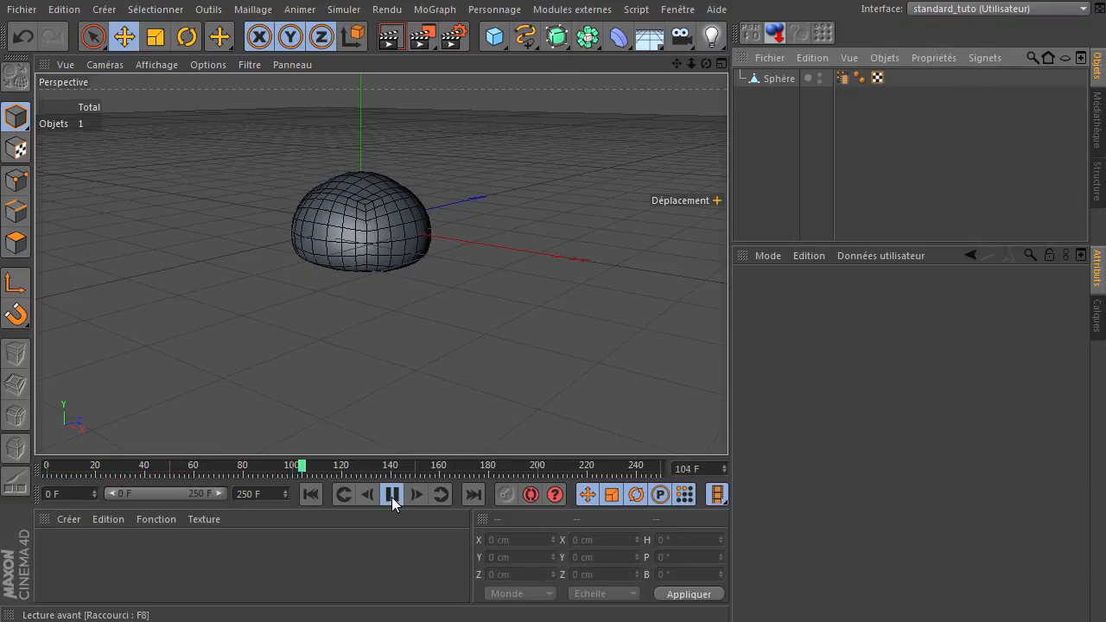
{"action": "left_click", "coordinate": [391, 496]}
{"action": "left_click", "coordinate": [305, 493]}
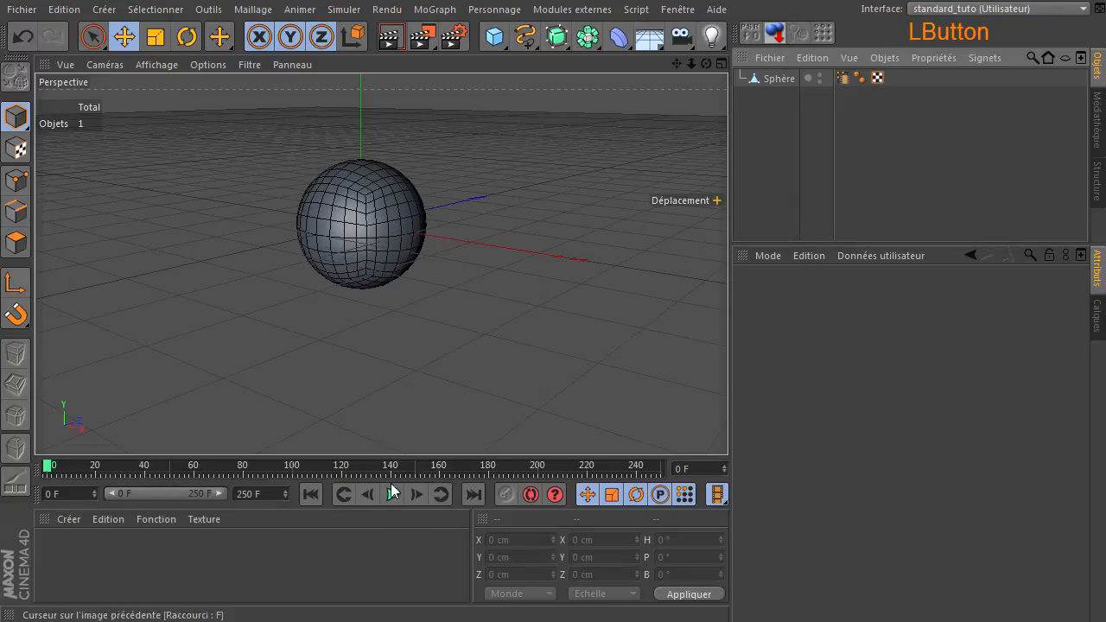
Play the cached deformation in the maximized Droite view, rewind to frame 0, and go back to the perspective view
{"action": "middle_click", "coordinate": [389, 299]}
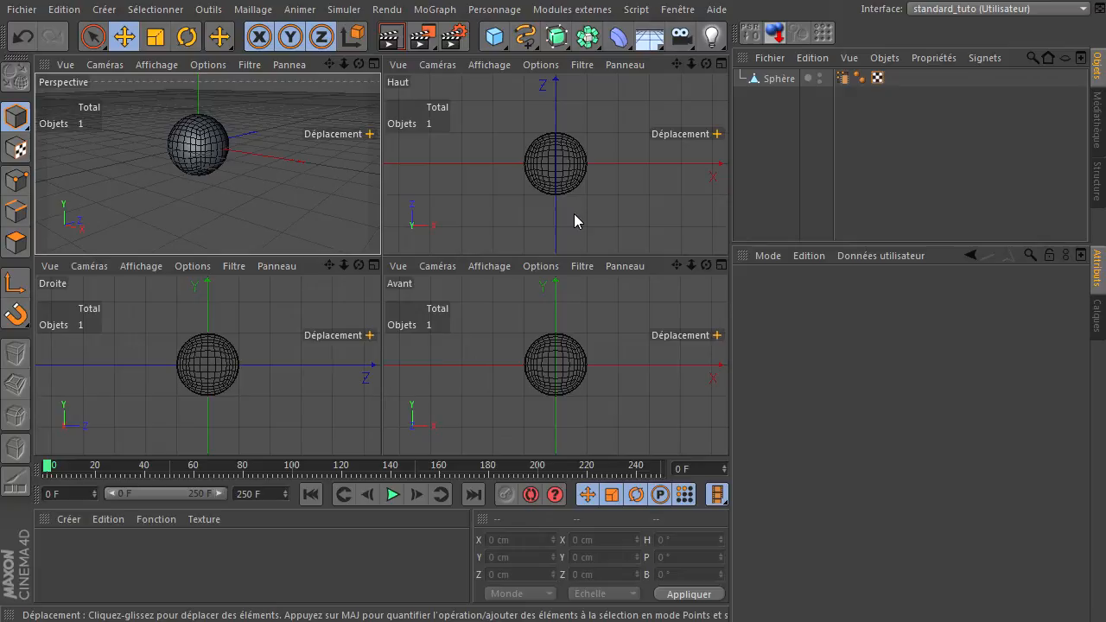
{"action": "middle_click", "coordinate": [313, 337]}
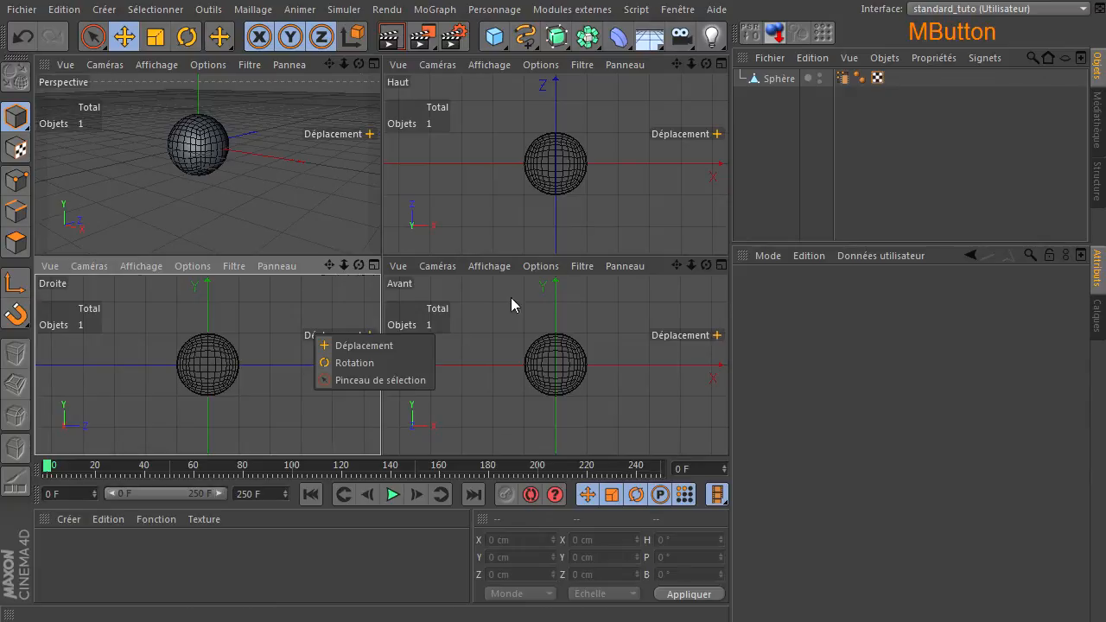
{"action": "middle_click", "coordinate": [252, 292]}
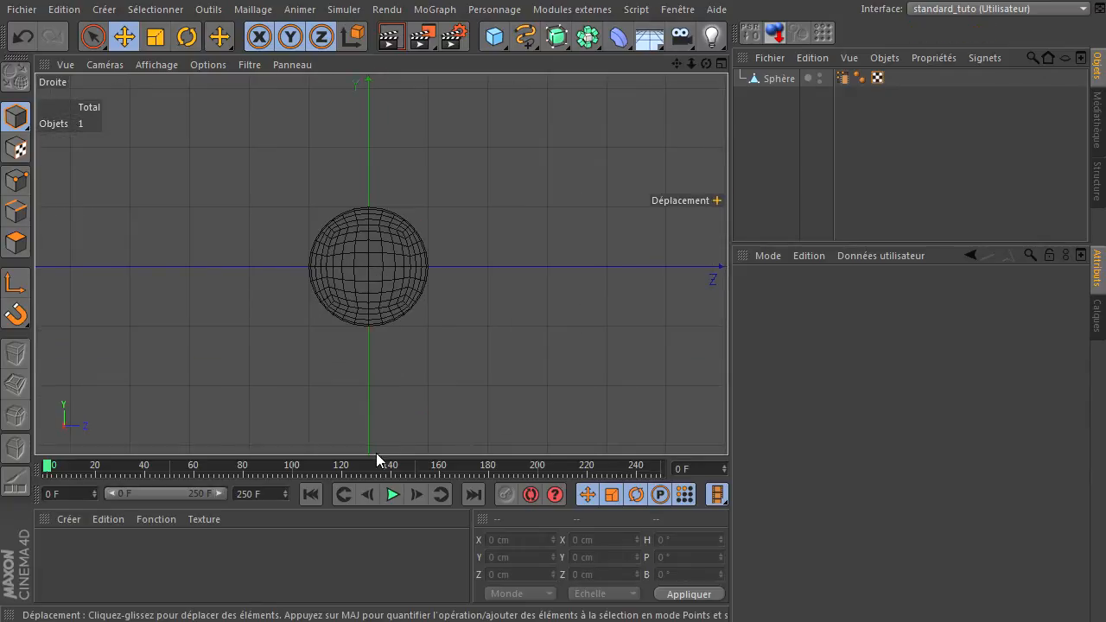
{"action": "left_click", "coordinate": [390, 494]}
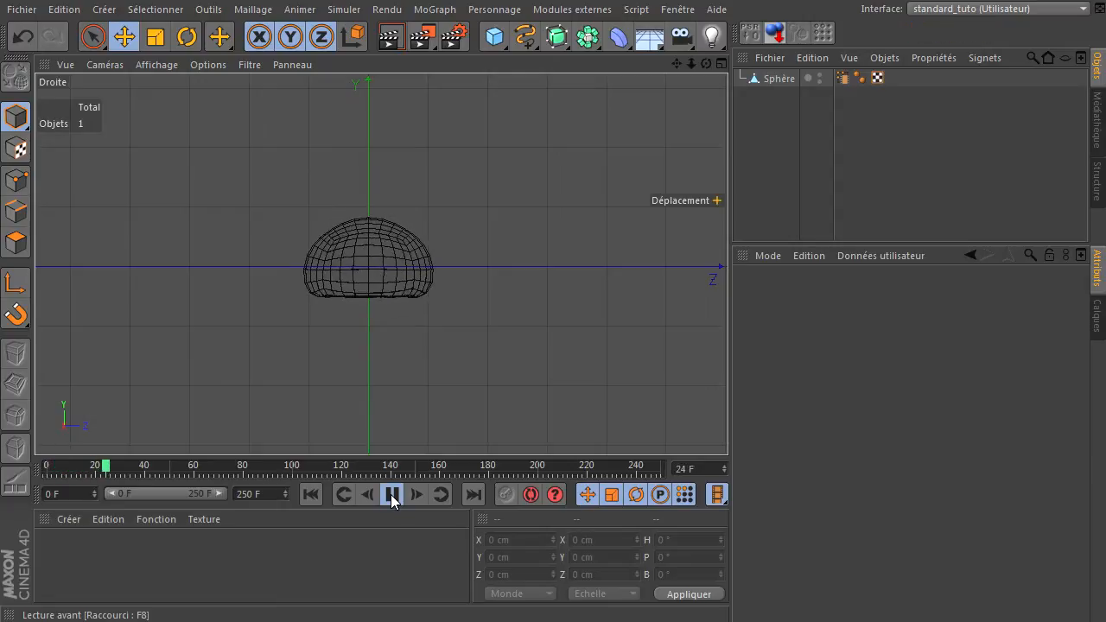
{"action": "left_click", "coordinate": [390, 494]}
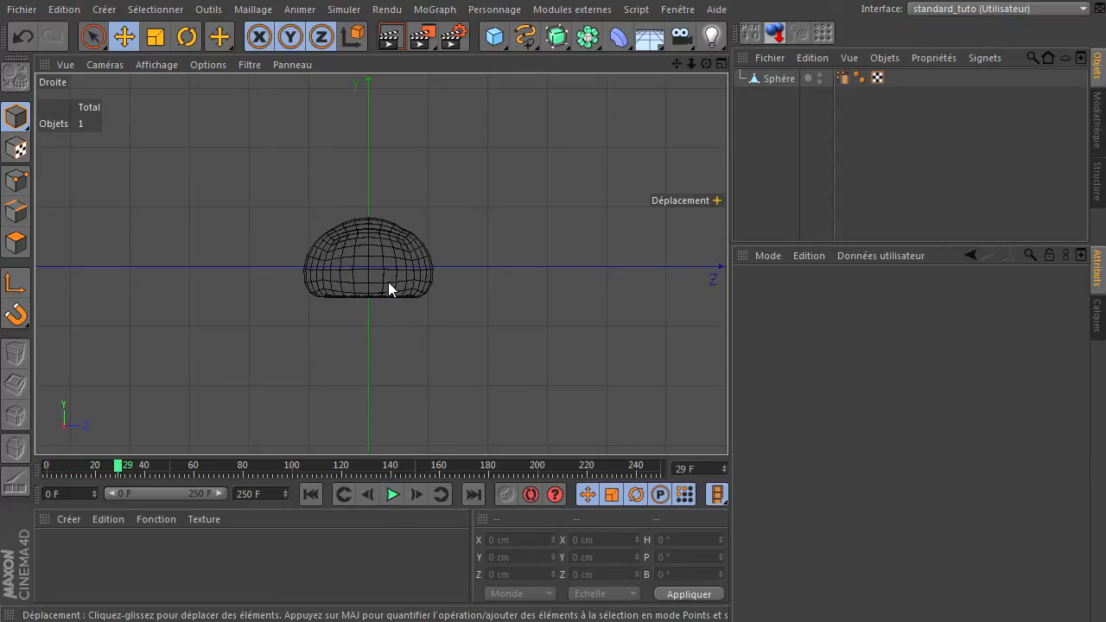
{"action": "left_click", "coordinate": [393, 494]}
{"action": "left_click", "coordinate": [390, 494]}
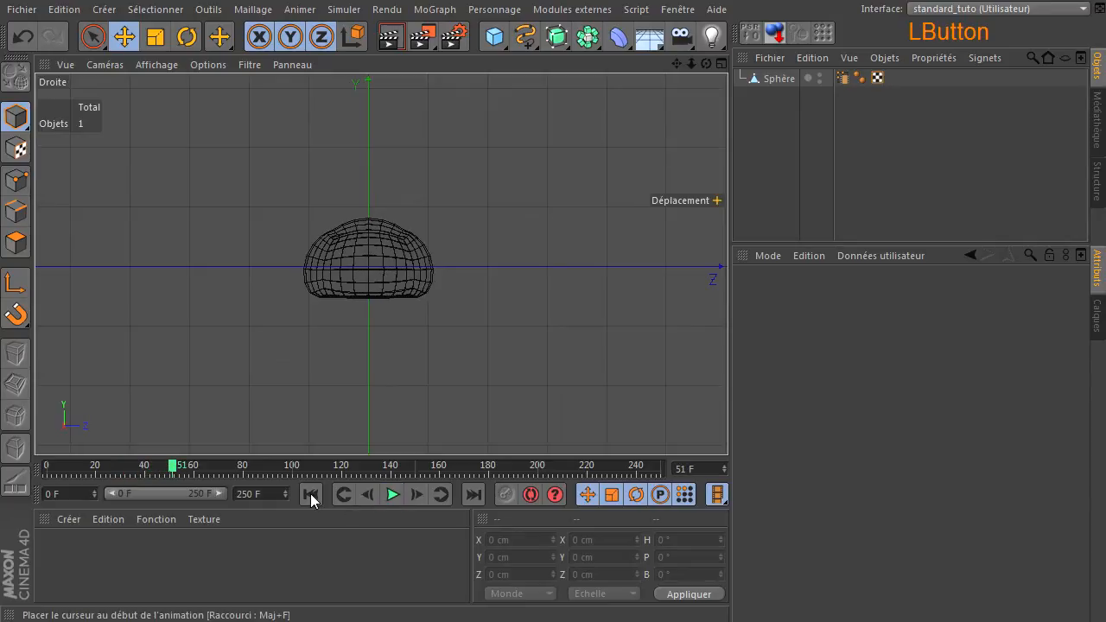
{"action": "left_click", "coordinate": [310, 493]}
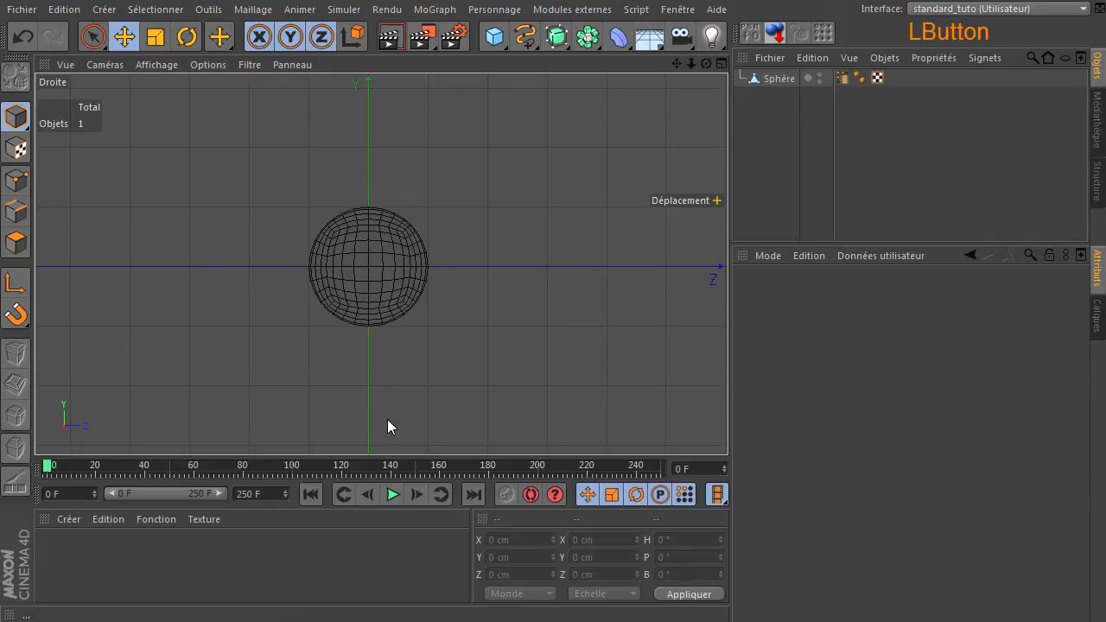
{"action": "middle_click", "coordinate": [366, 274]}
{"action": "middle_click", "coordinate": [240, 190]}
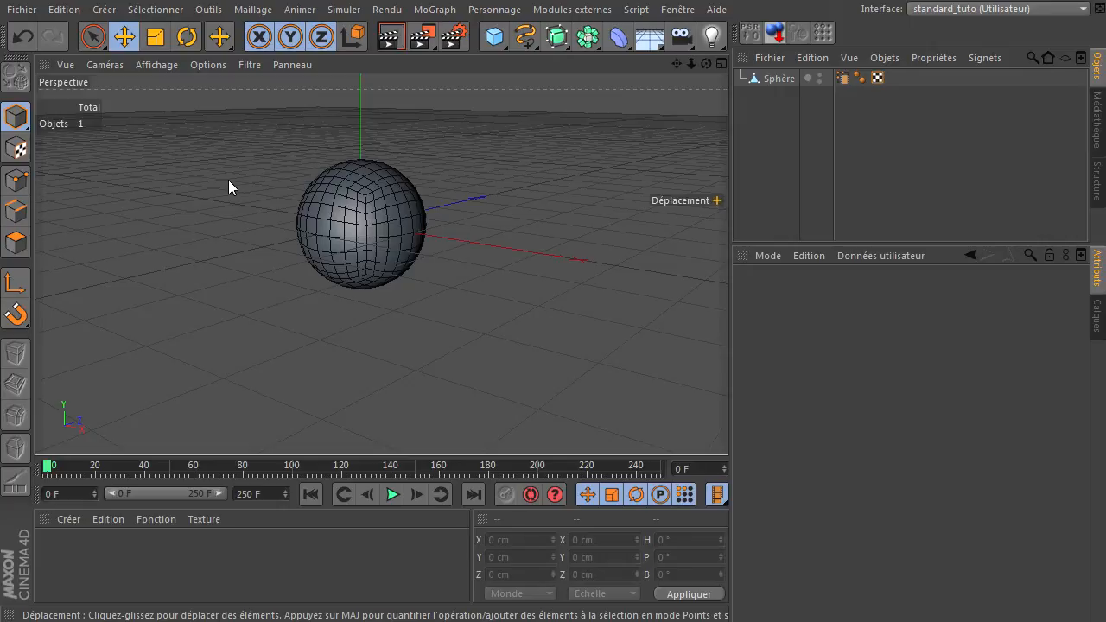
Enable PSR on the sphere's Cache de points tag, play the animation in perspective, and rewind to frame 0
{"action": "left_click", "coordinate": [844, 79]}
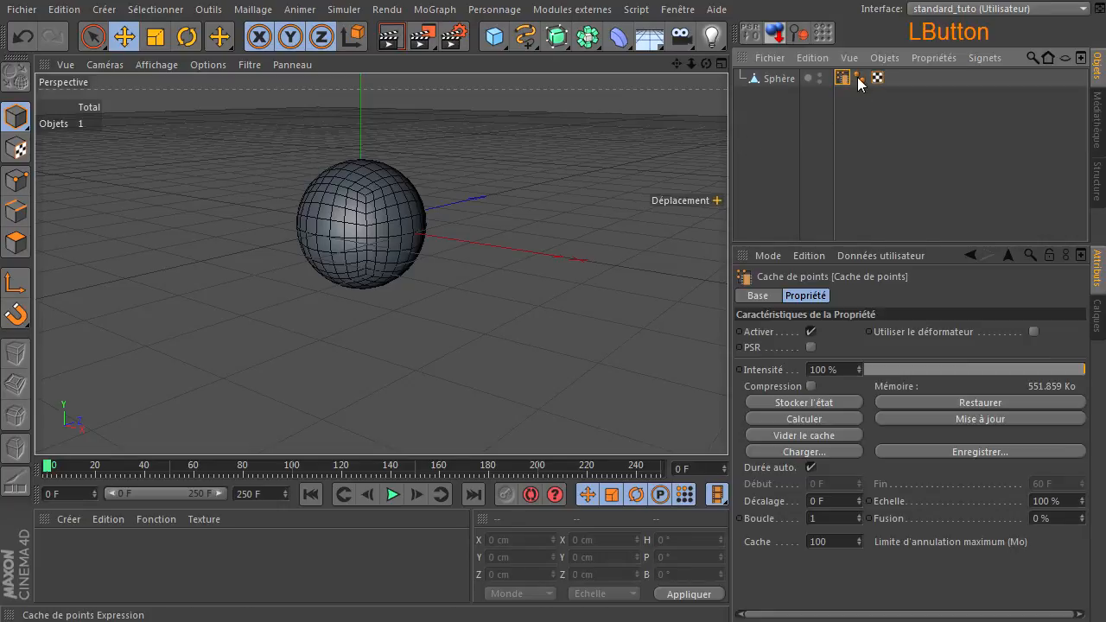
{"action": "left_click", "coordinate": [810, 346]}
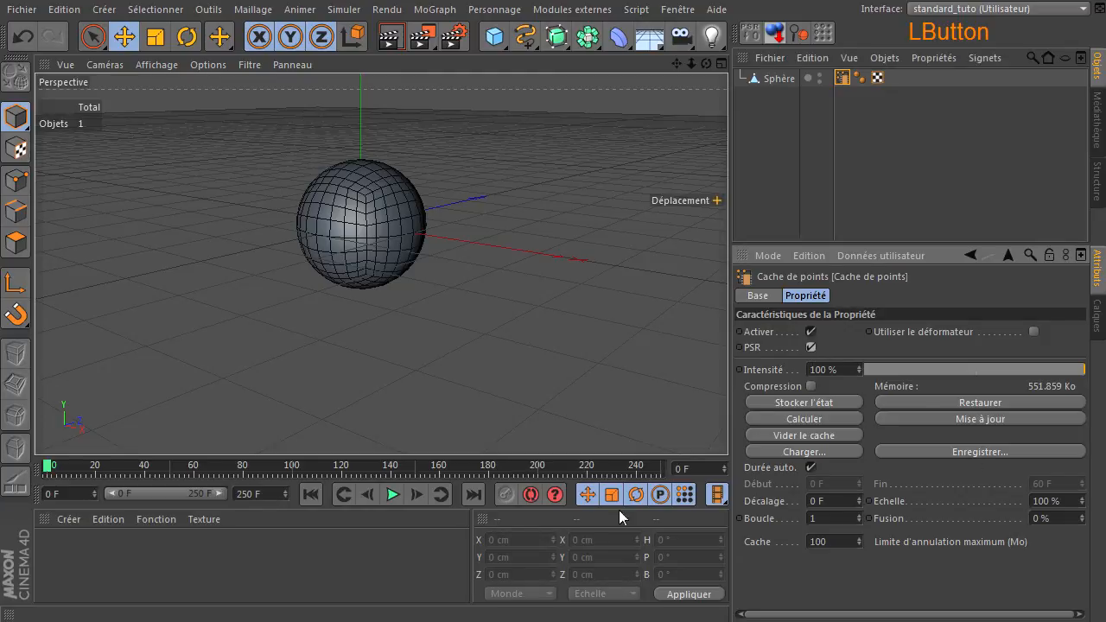
{"action": "left_click", "coordinate": [391, 494]}
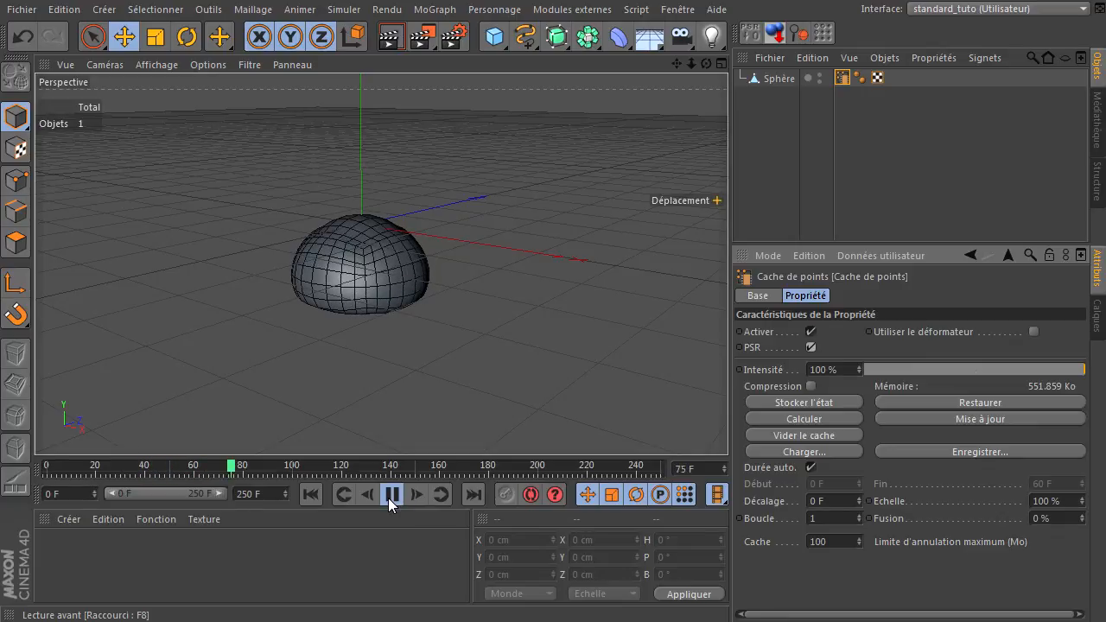
{"action": "left_click", "coordinate": [388, 498]}
{"action": "left_click", "coordinate": [311, 494]}
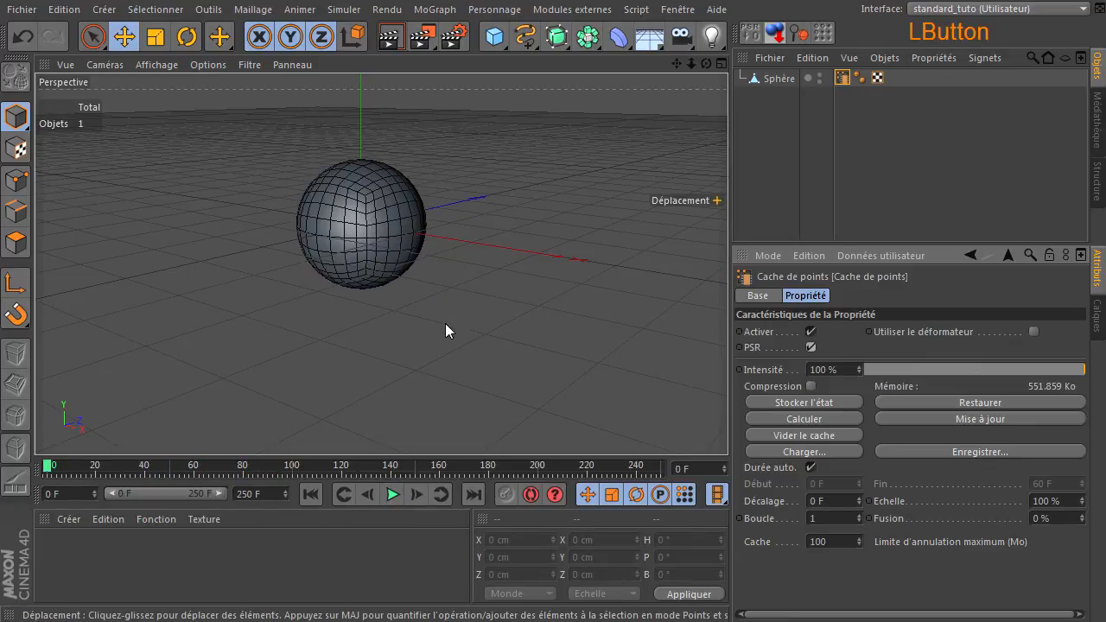
Check the sphere's vertical motion with PSR enabled by playing it in the Droite view, and return to frame 0
{"action": "middle_click", "coordinate": [426, 338]}
{"action": "middle_click", "coordinate": [291, 335]}
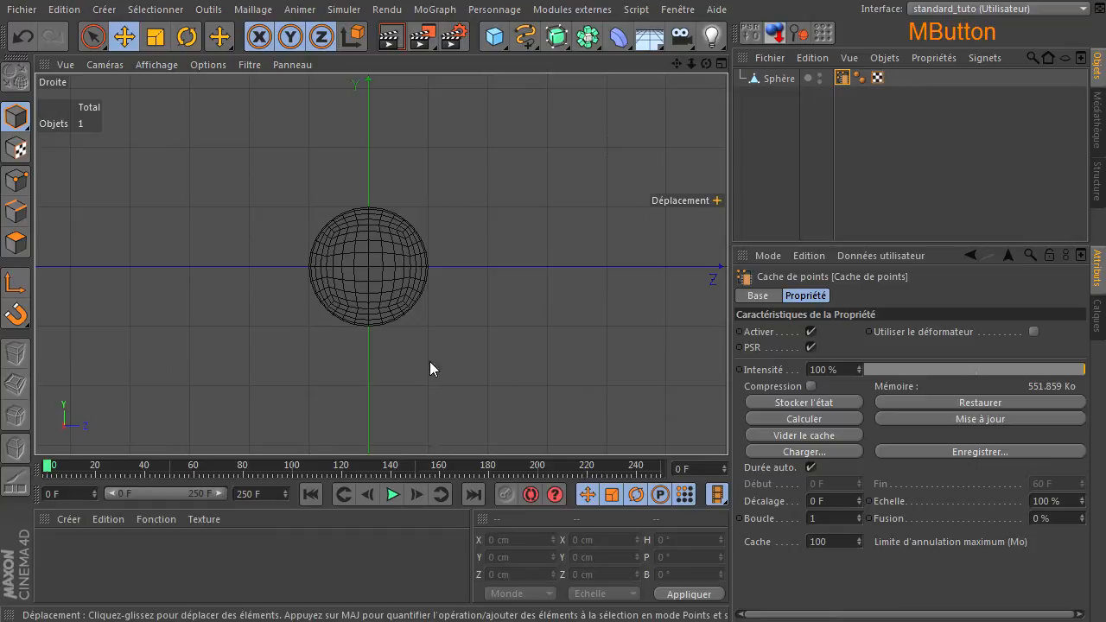
{"action": "left_click", "coordinate": [391, 494]}
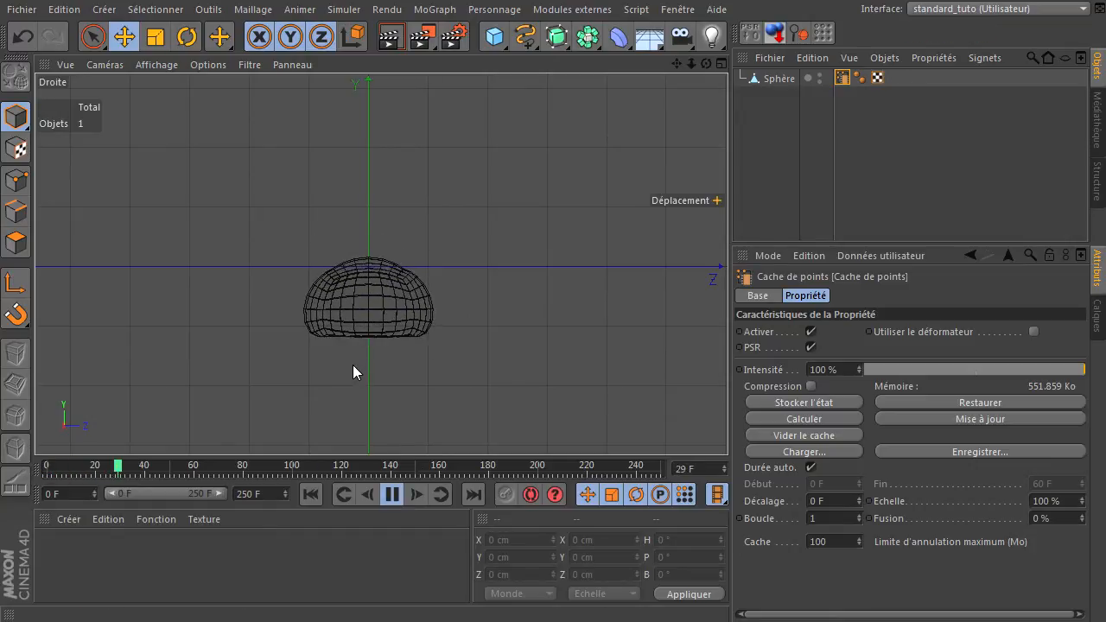
{"action": "left_click", "coordinate": [388, 495]}
{"action": "left_click", "coordinate": [313, 494]}
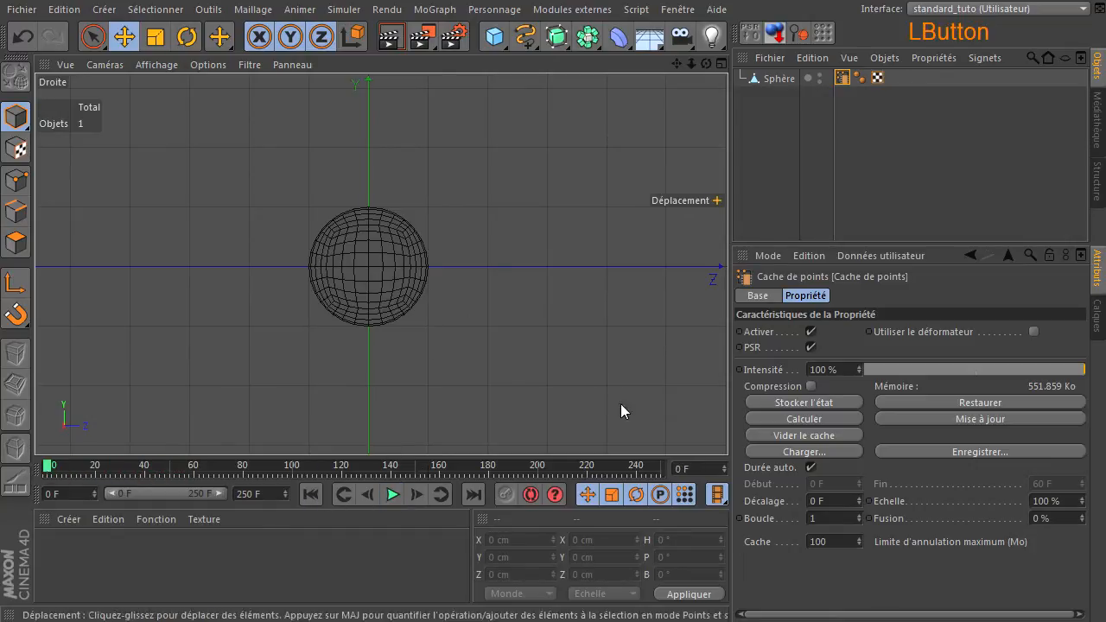
Compare the side-view playback with PSR off and on again, and return to the perspective view at frame 0
{"action": "left_click", "coordinate": [809, 347]}
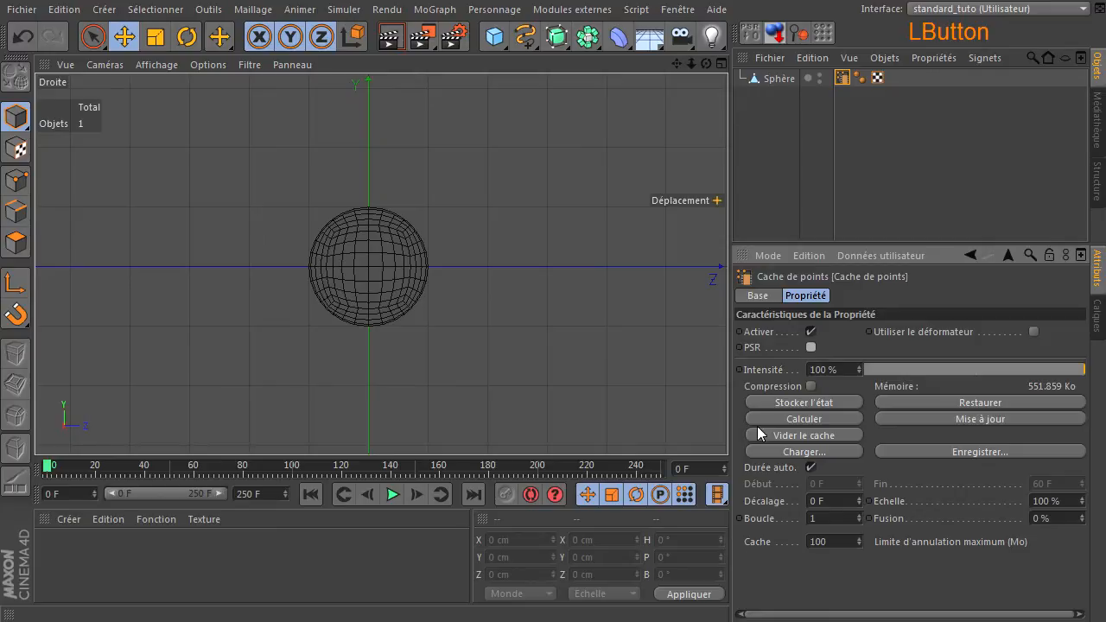
{"action": "left_click", "coordinate": [390, 494]}
{"action": "left_click", "coordinate": [311, 494]}
{"action": "left_click", "coordinate": [810, 347]}
{"action": "left_click", "coordinate": [387, 496]}
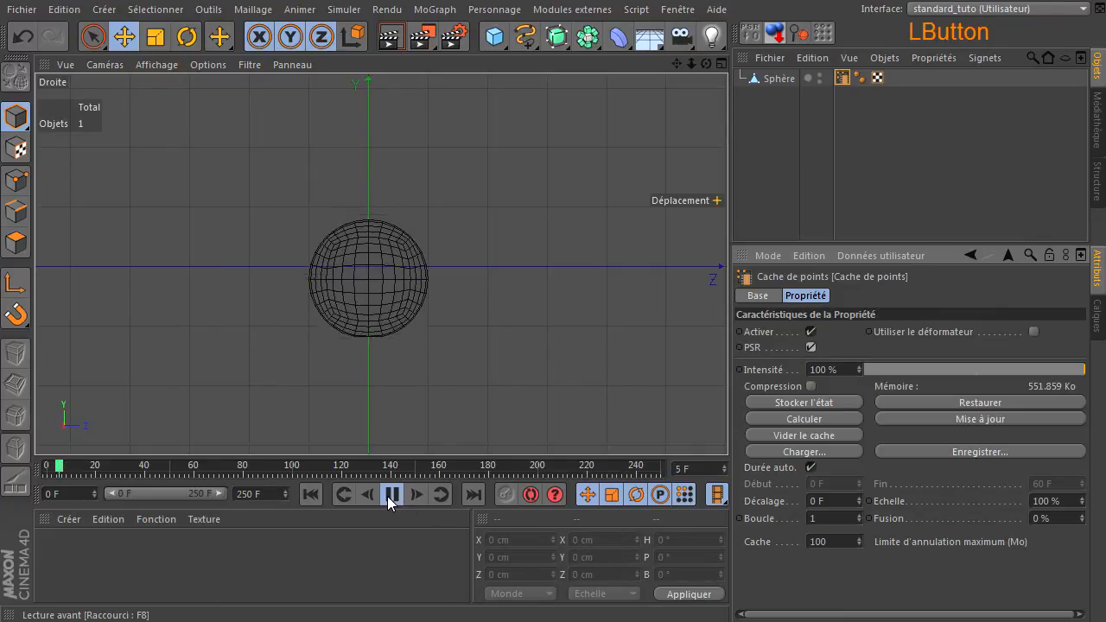
{"action": "left_click", "coordinate": [387, 496]}
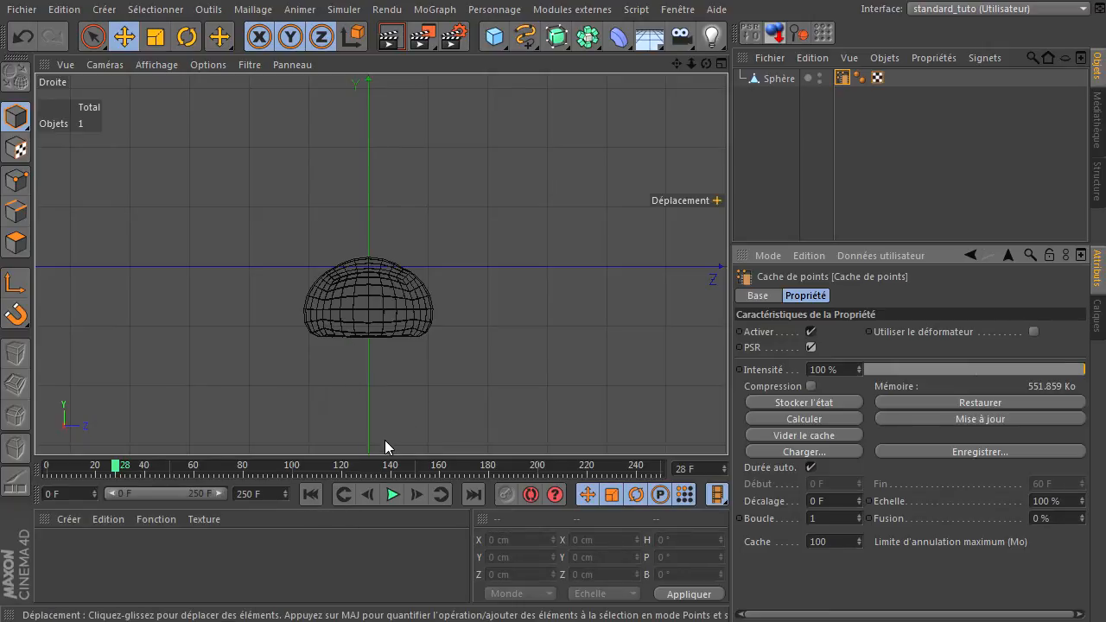
{"action": "left_click", "coordinate": [314, 494]}
{"action": "middle_click", "coordinate": [450, 335]}
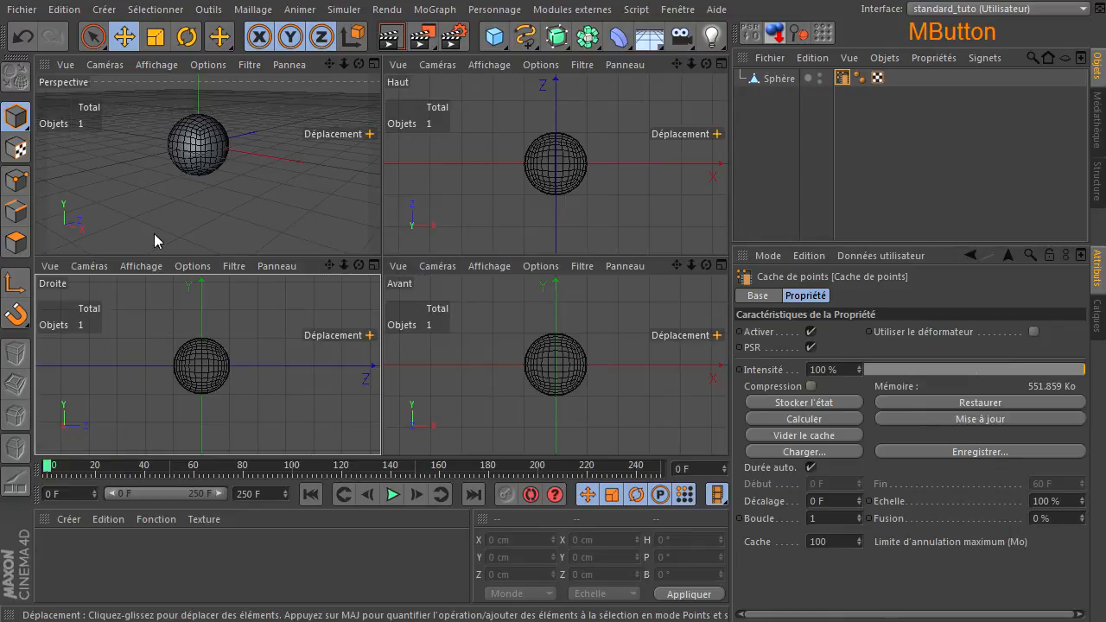
{"action": "middle_click", "coordinate": [188, 156]}
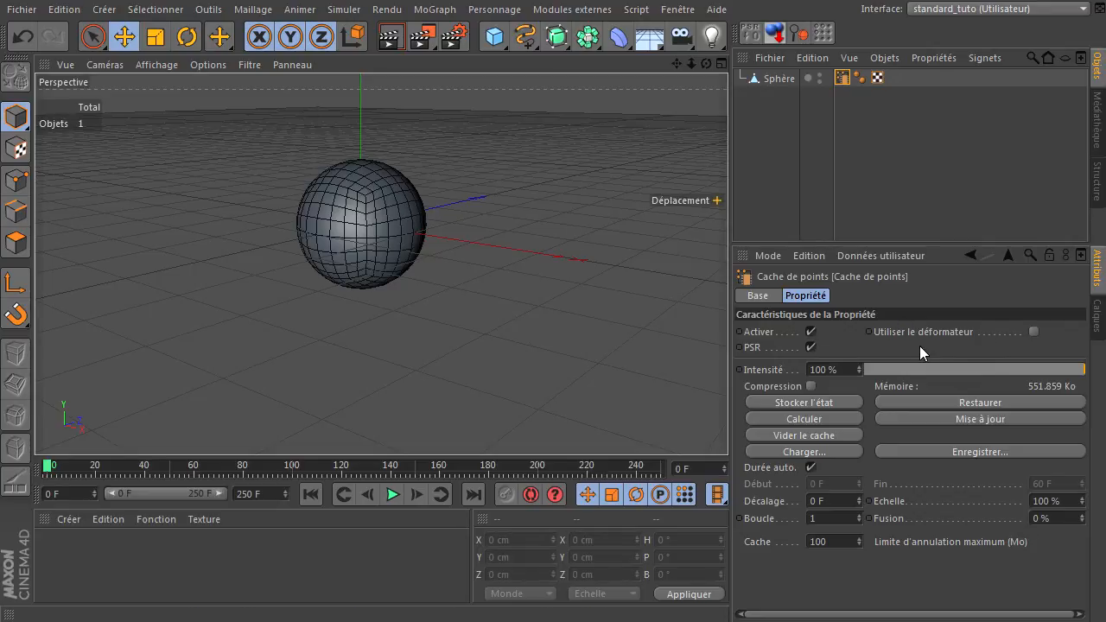
Play to frame 24, try the tag's Intensité and set it back to 100 %, and toggle Compression on and off
{"action": "left_click", "coordinate": [392, 495]}
{"action": "left_click", "coordinate": [392, 496]}
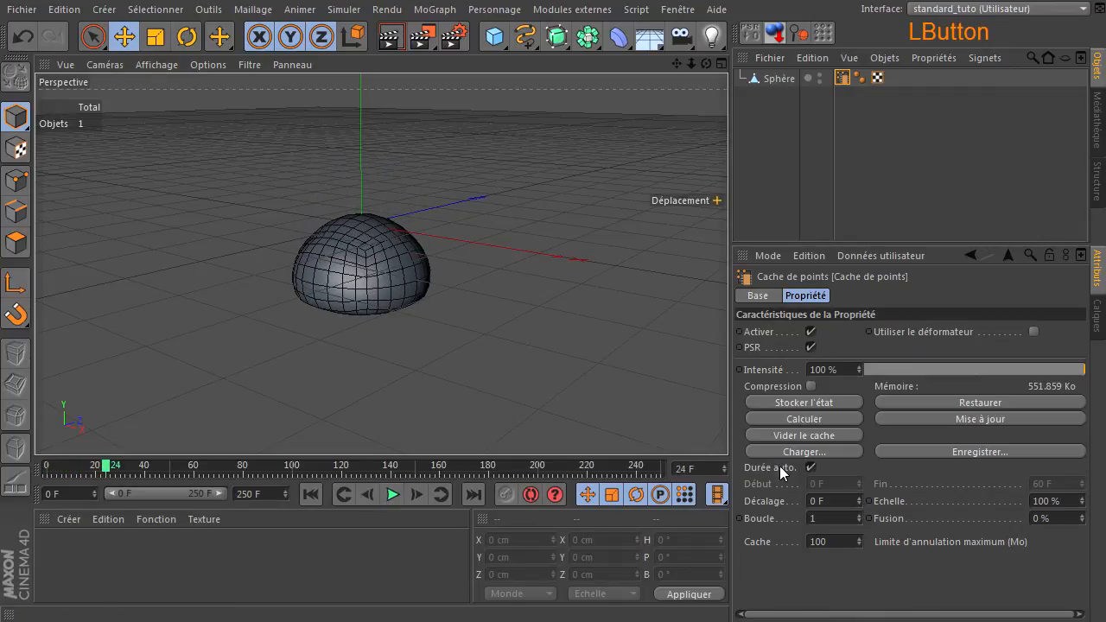
{"action": "left_click", "coordinate": [1077, 369]}
{"action": "mouse_move", "coordinate": [1078, 372]}
{"action": "left_mouse_down"}
{"action": "mouse_move", "coordinate": [836, 377]}
{"action": "mouse_move", "coordinate": [1099, 376]}
{"action": "left_mouse_up"}
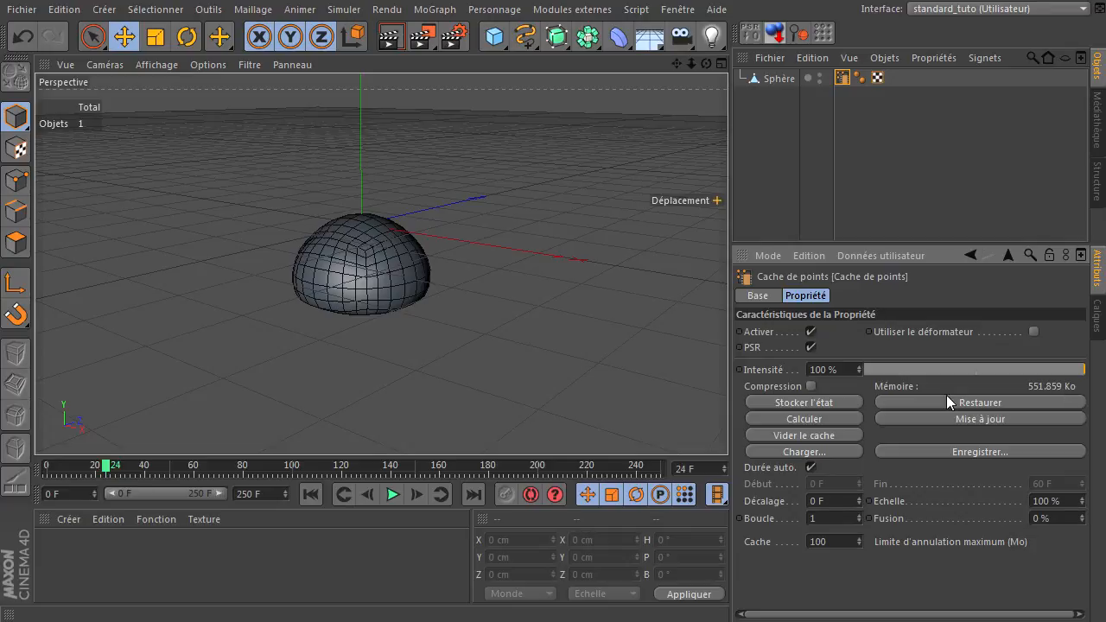
{"action": "left_click", "coordinate": [813, 388]}
{"action": "left_click", "coordinate": [811, 386]}
{"action": "left_click", "coordinate": [765, 190]}
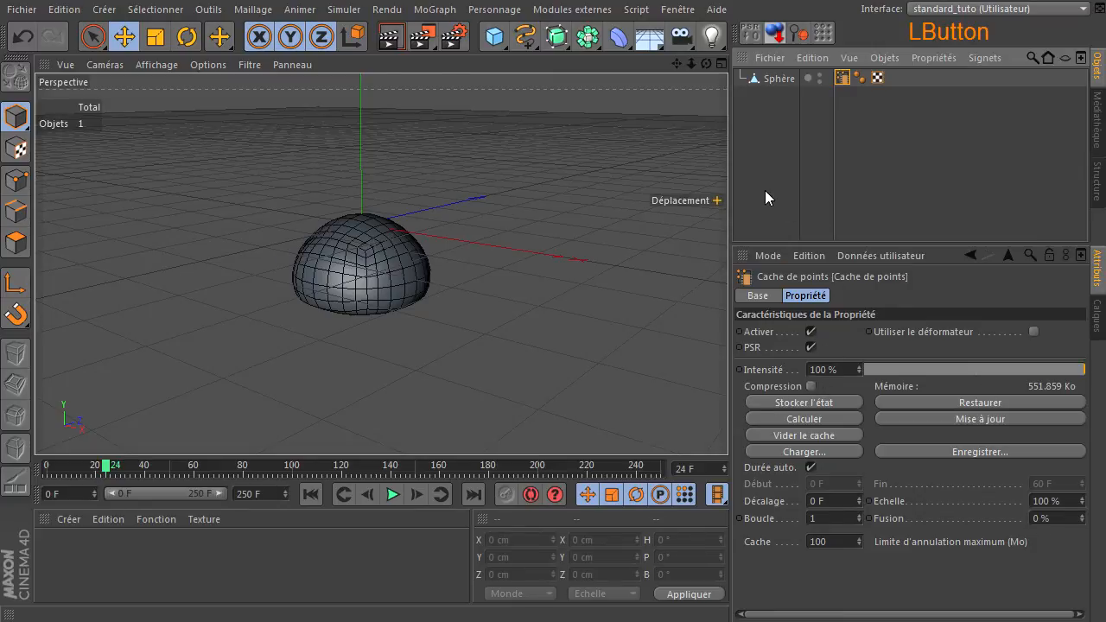
Return to frame 0 and turn off PSR on the sphere's Cache de points tag
{"action": "left_click", "coordinate": [841, 79]}
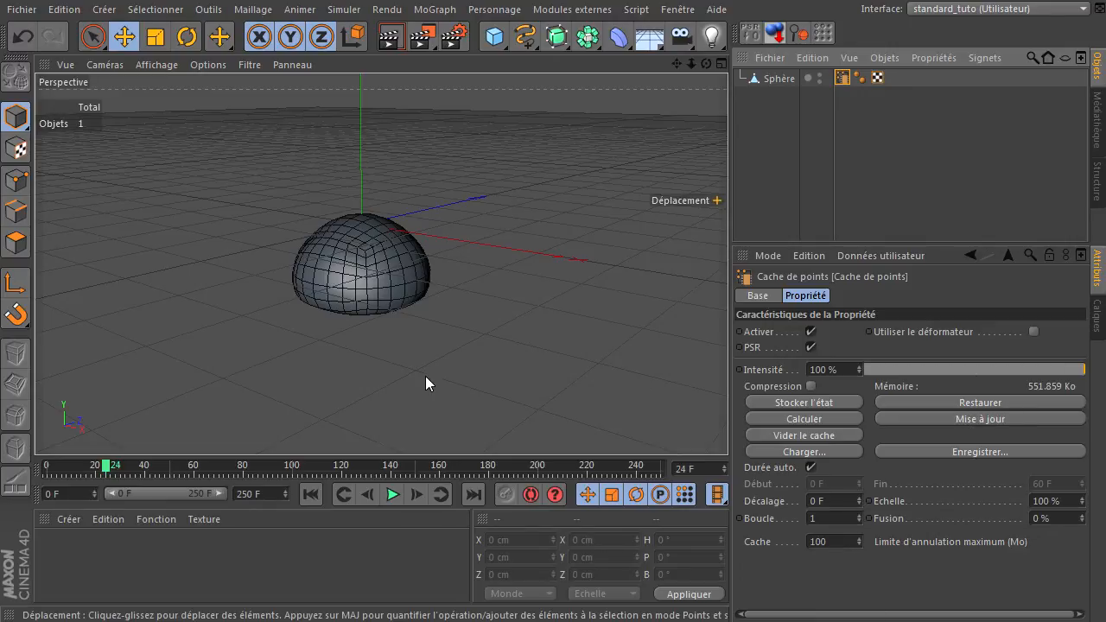
{"action": "left_click", "coordinate": [310, 494]}
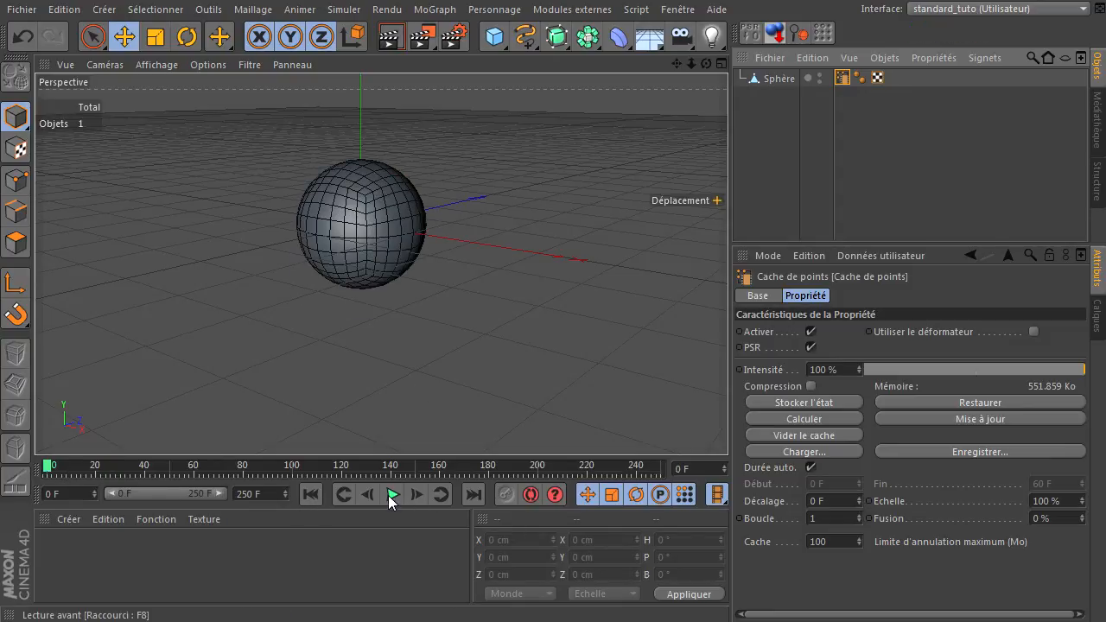
{"action": "left_click", "coordinate": [809, 347]}
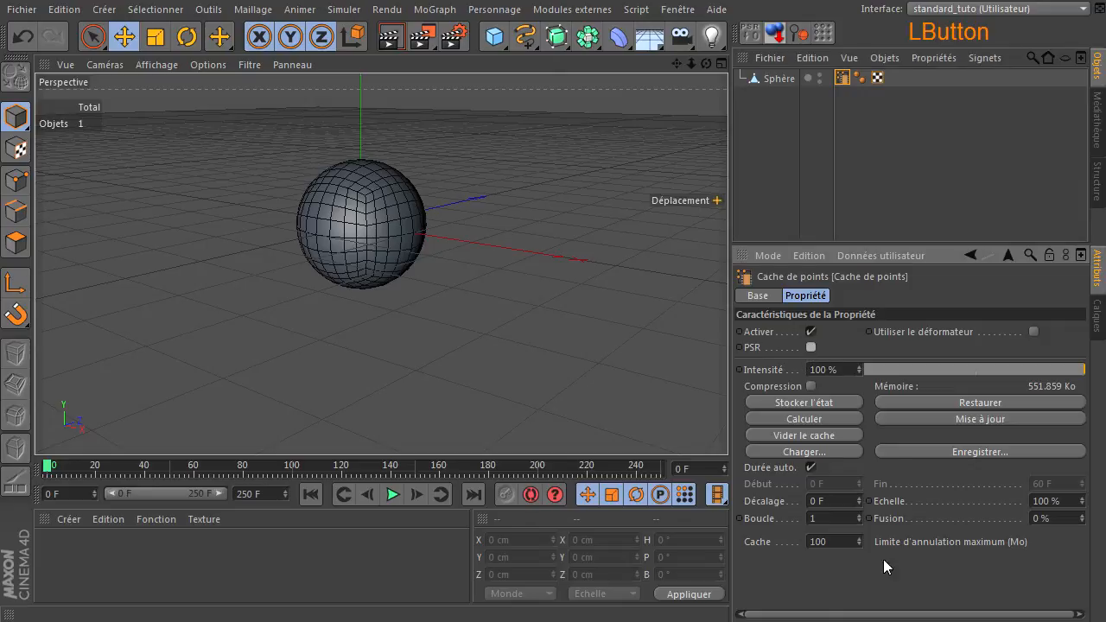
Play the cached animation in a closer view of the sphere, and move the timeline to frame 40
{"action": "scroll", "coordinate": [291, 274], "scroll_direction": "up", "scroll_amount": 4}
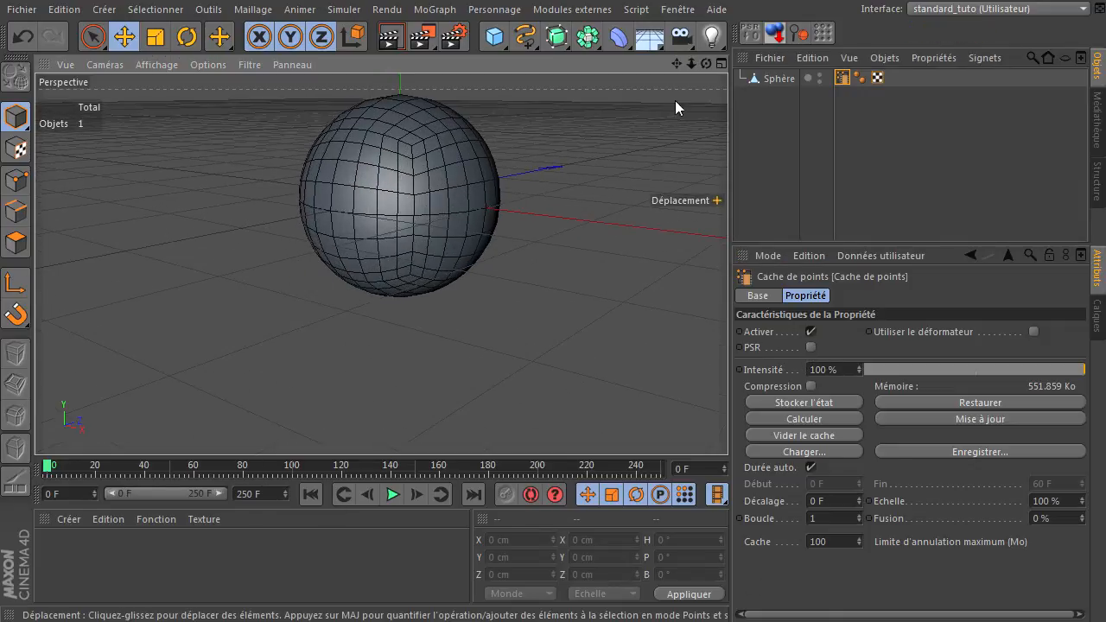
{"action": "left_click_drag", "start_coordinate": [677, 63], "coordinate": [527, 272]}
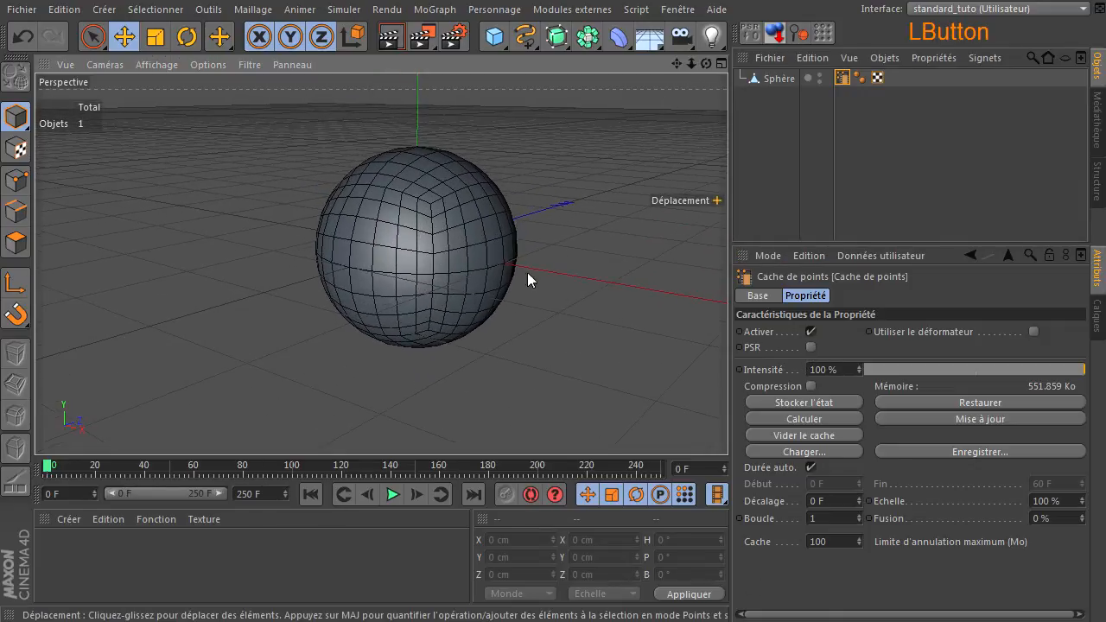
{"action": "left_click", "coordinate": [388, 494]}
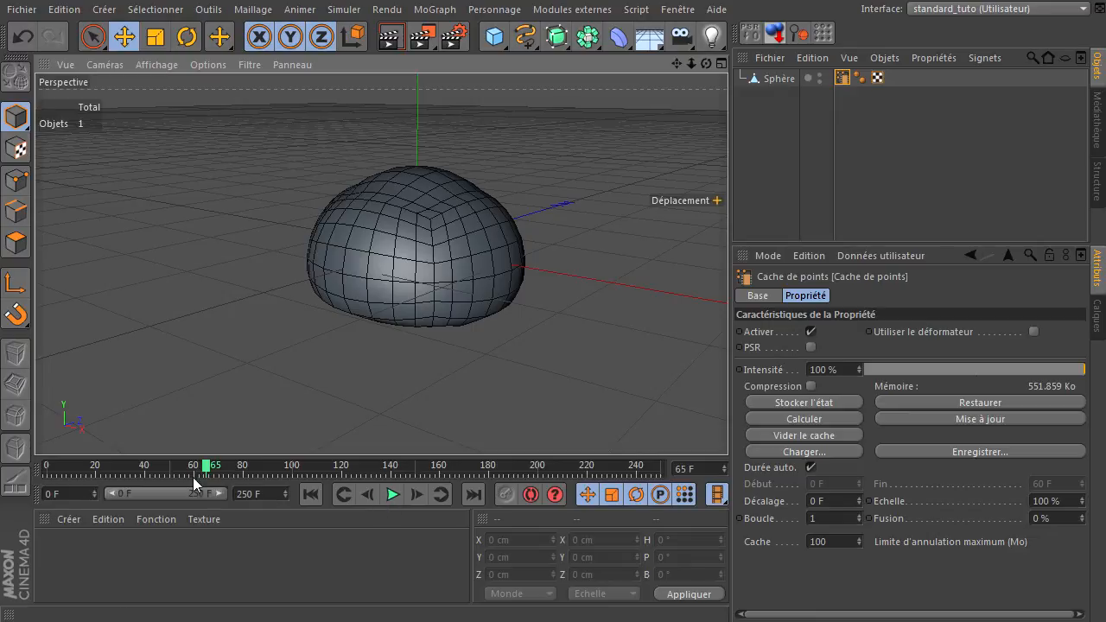
{"action": "left_click", "coordinate": [161, 464]}
{"action": "mouse_move", "coordinate": [161, 466]}
{"action": "left_mouse_down"}
{"action": "mouse_move", "coordinate": [136, 463]}
{"action": "mouse_move", "coordinate": [147, 470]}
{"action": "left_mouse_up"}
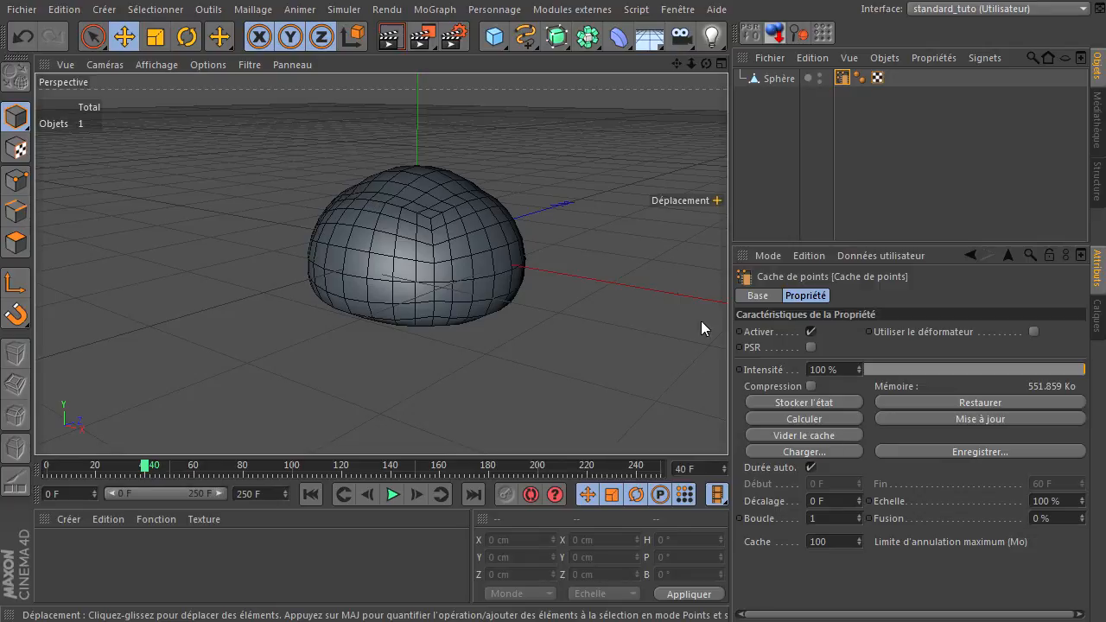
Deactivate the sphere's point cache tag, select about 50 points on its upper surface, and raise them to about Y 114.6 cm at frame 40
{"action": "left_click", "coordinate": [810, 332]}
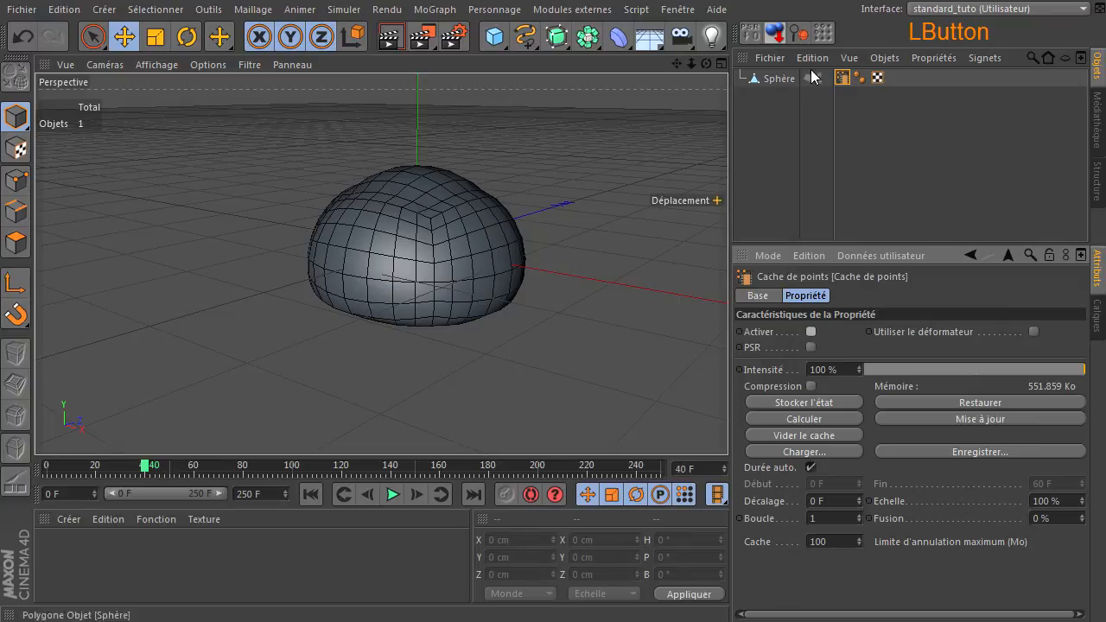
{"action": "left_click", "coordinate": [16, 179]}
{"action": "left_click", "coordinate": [93, 36]}
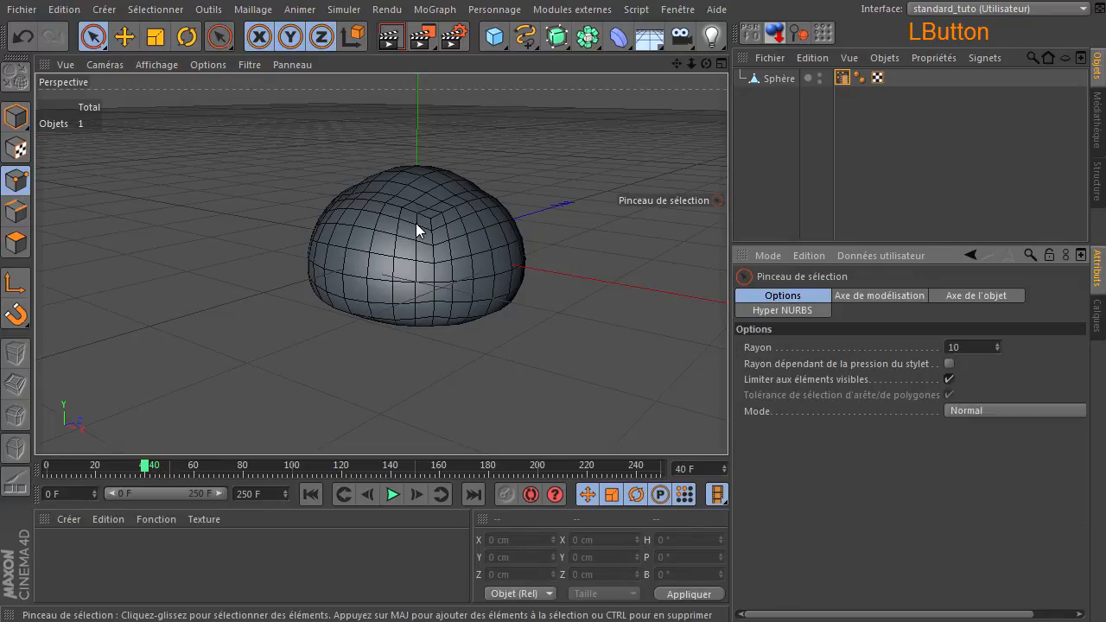
{"action": "left_click", "coordinate": [773, 79]}
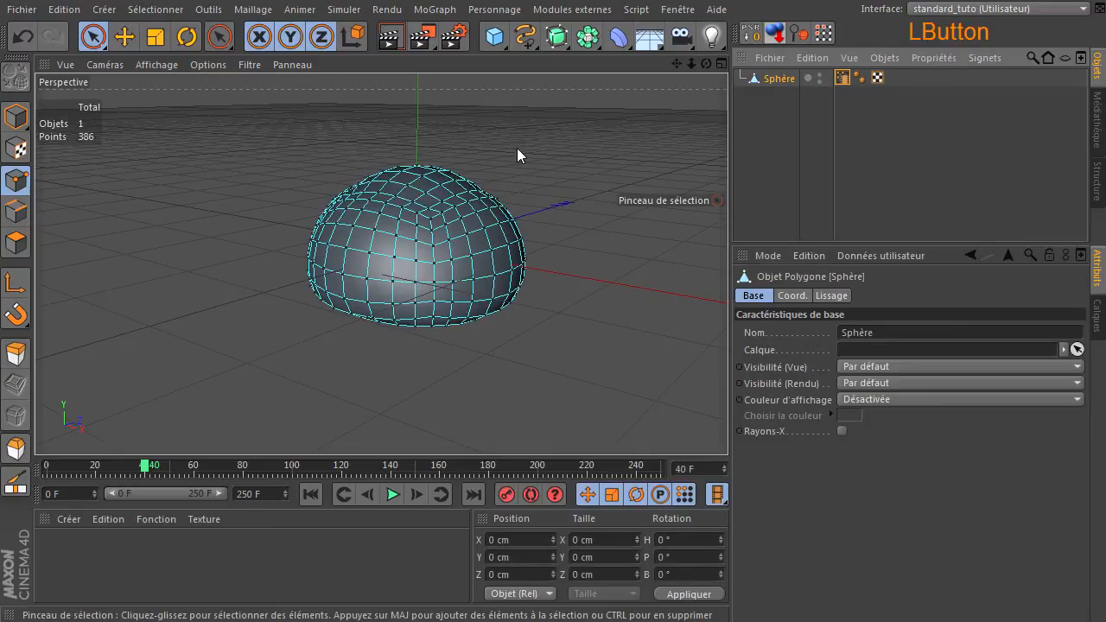
{"action": "mouse_move", "coordinate": [316, 203]}
{"action": "left_mouse_down"}
{"action": "mouse_move", "coordinate": [441, 223]}
{"action": "mouse_move", "coordinate": [333, 188]}
{"action": "mouse_move", "coordinate": [421, 220]}
{"action": "mouse_move", "coordinate": [395, 184]}
{"action": "mouse_move", "coordinate": [371, 183]}
{"action": "mouse_move", "coordinate": [451, 184]}
{"action": "left_mouse_up"}
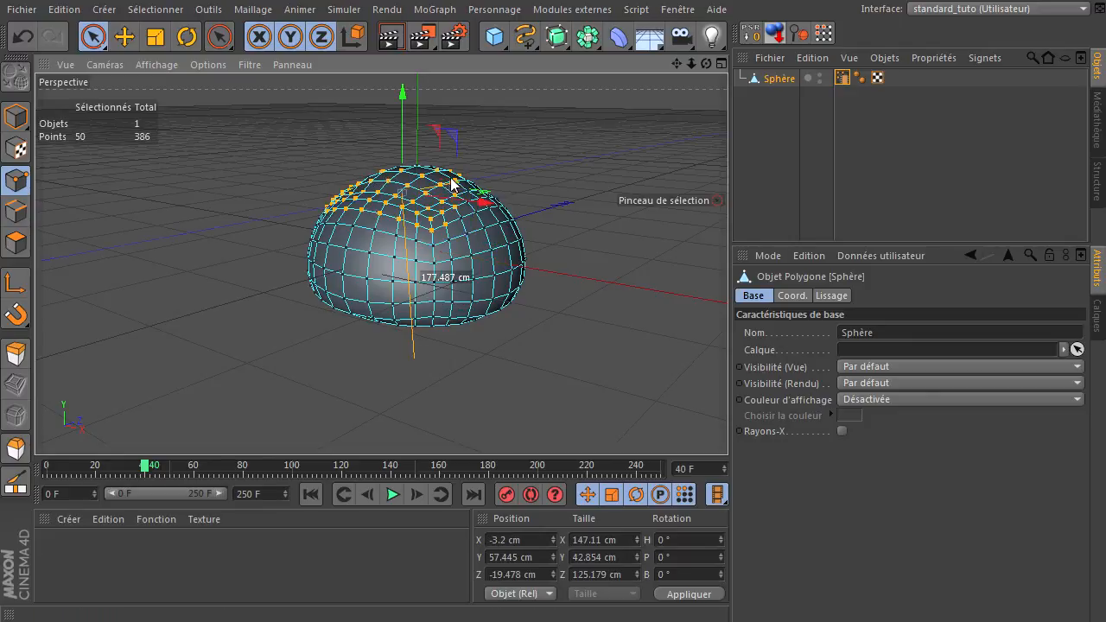
{"action": "left_click_drag", "start_coordinate": [403, 109], "coordinate": [403, 45]}
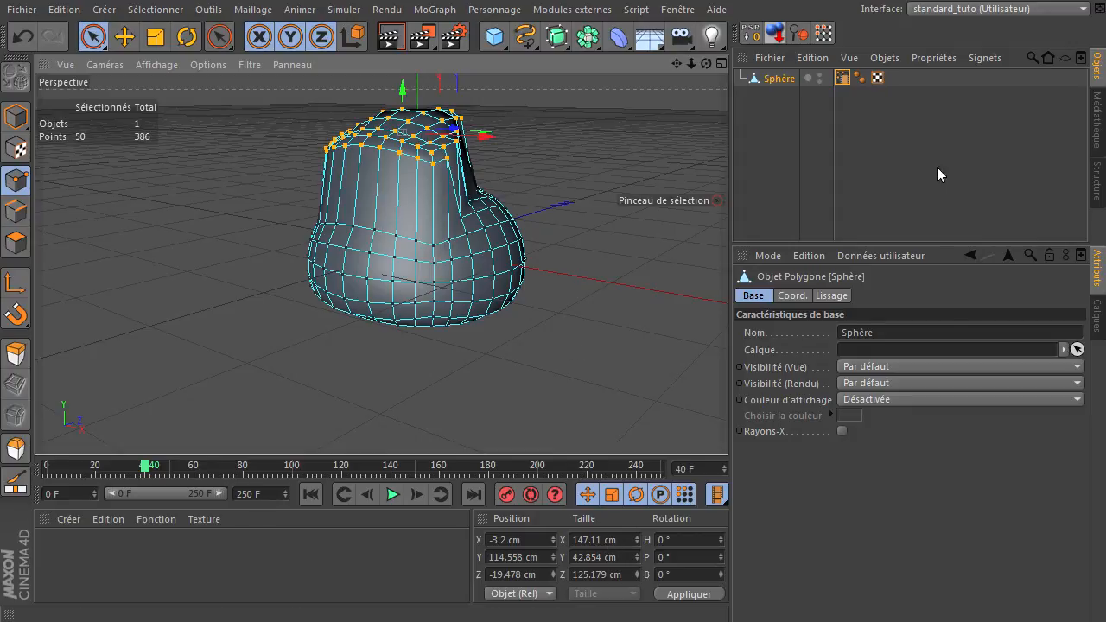
Store the edited points in the sphere's Cache de points tag with Mise à jour and turn Activer back on
{"action": "left_click", "coordinate": [842, 77]}
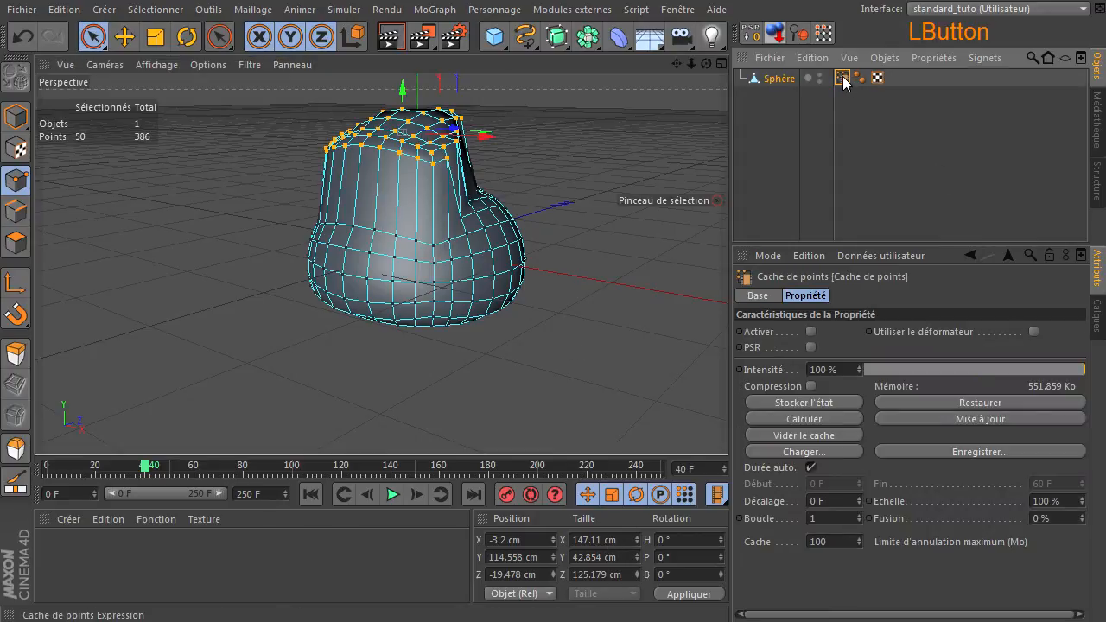
{"action": "left_click", "coordinate": [933, 419]}
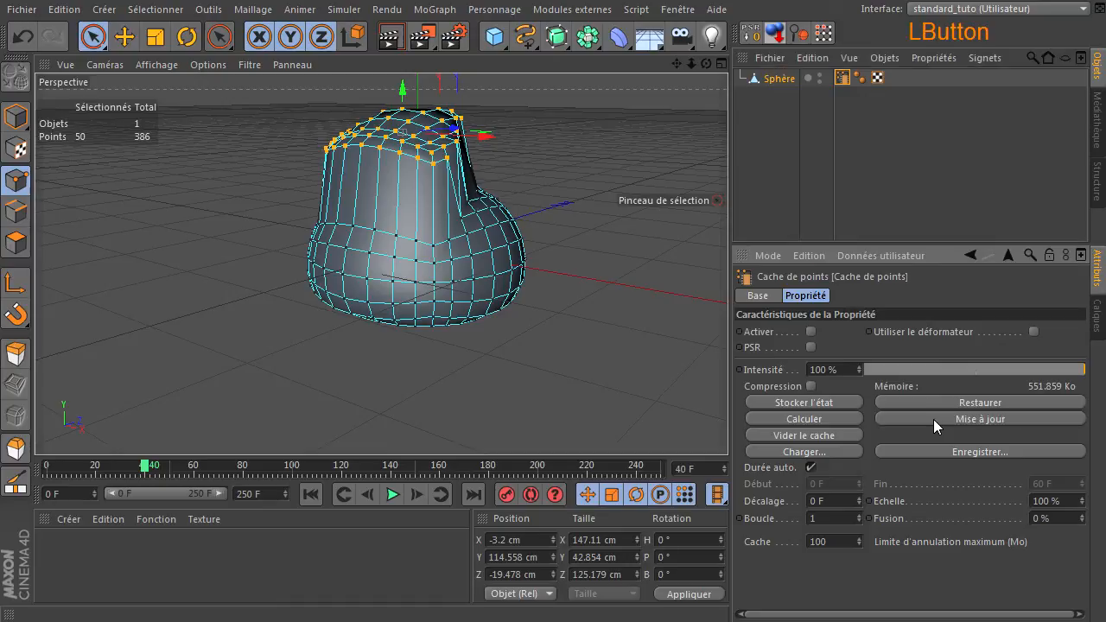
{"action": "left_click", "coordinate": [811, 331]}
Return to frame 0, clear the point selection, play the cached animation, and go back to frame 0
{"action": "left_click", "coordinate": [304, 493]}
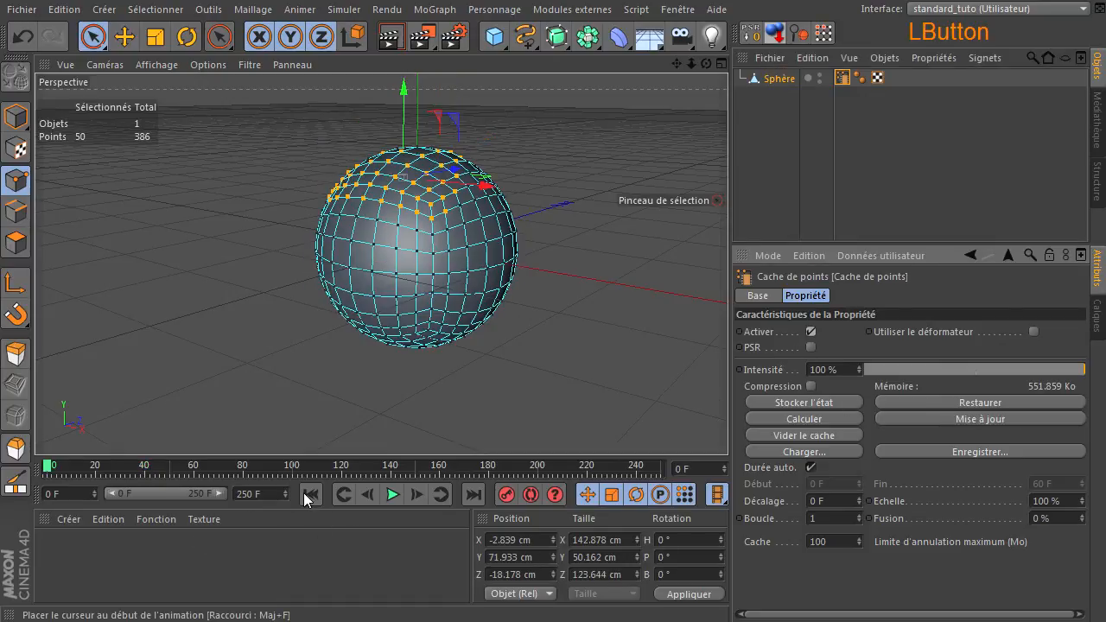
{"action": "left_click", "coordinate": [264, 412]}
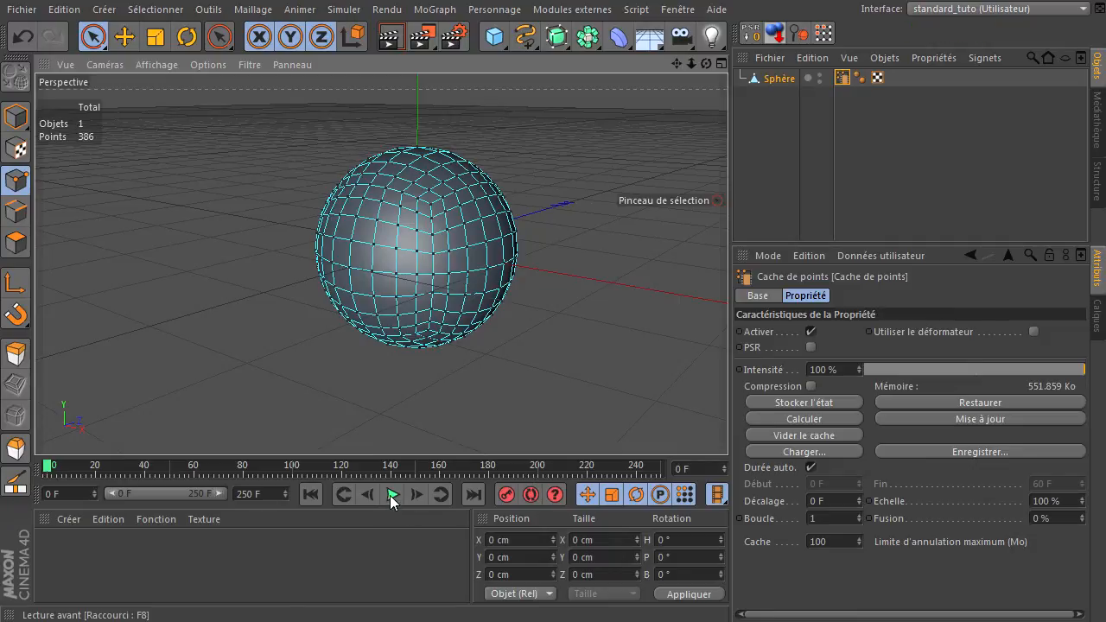
{"action": "scroll", "coordinate": [216, 405], "scroll_direction": "down", "scroll_amount": 1}
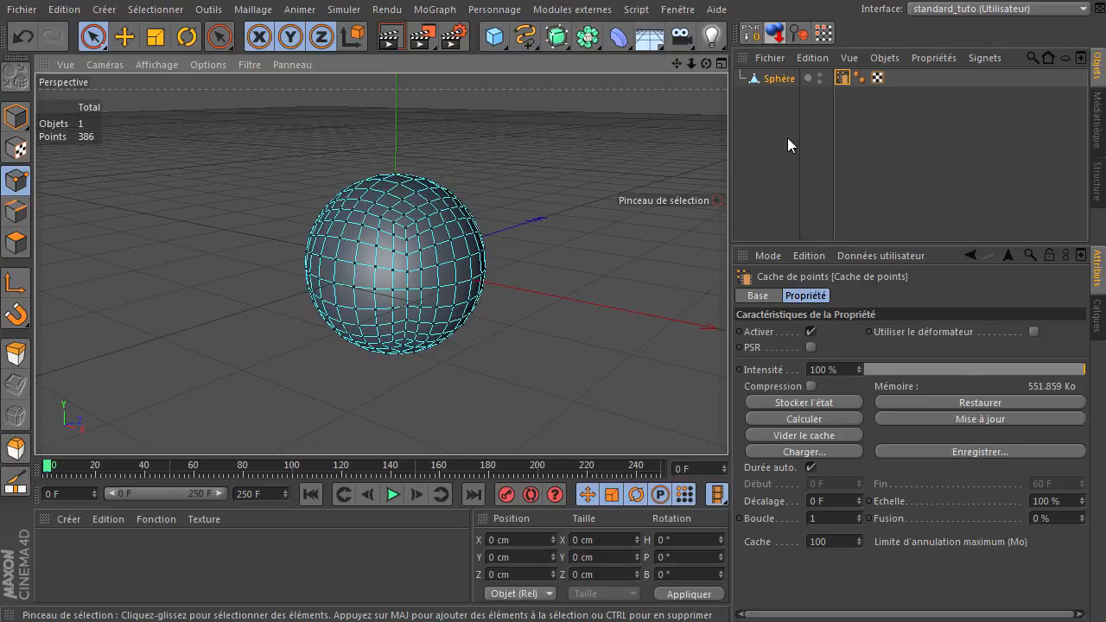
{"action": "left_click", "coordinate": [395, 494]}
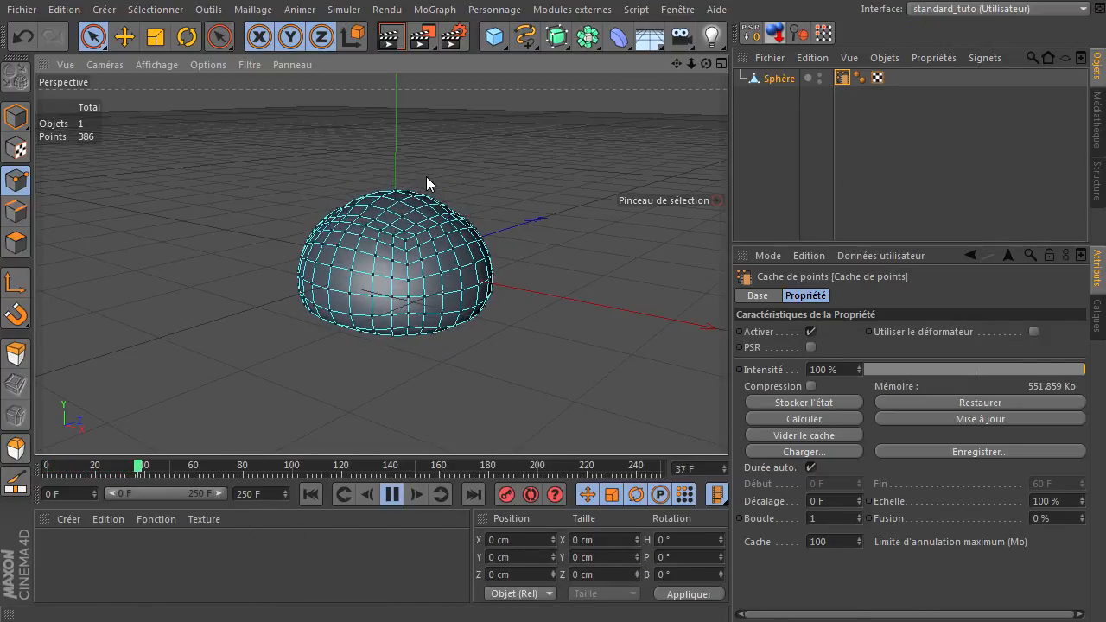
{"action": "left_click", "coordinate": [391, 495]}
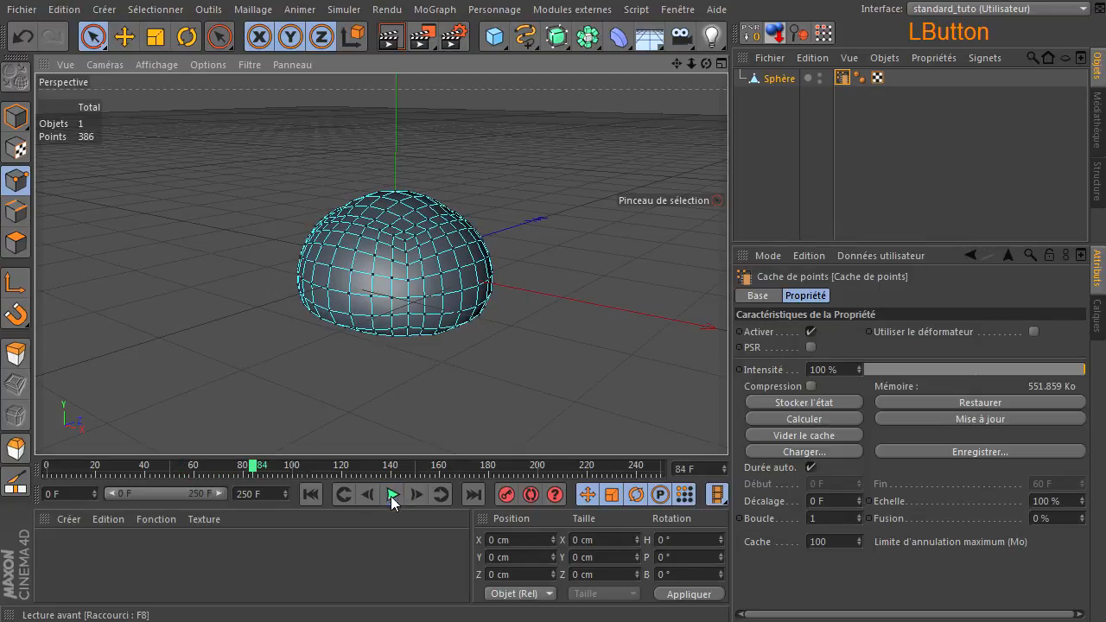
{"action": "left_click", "coordinate": [304, 494]}
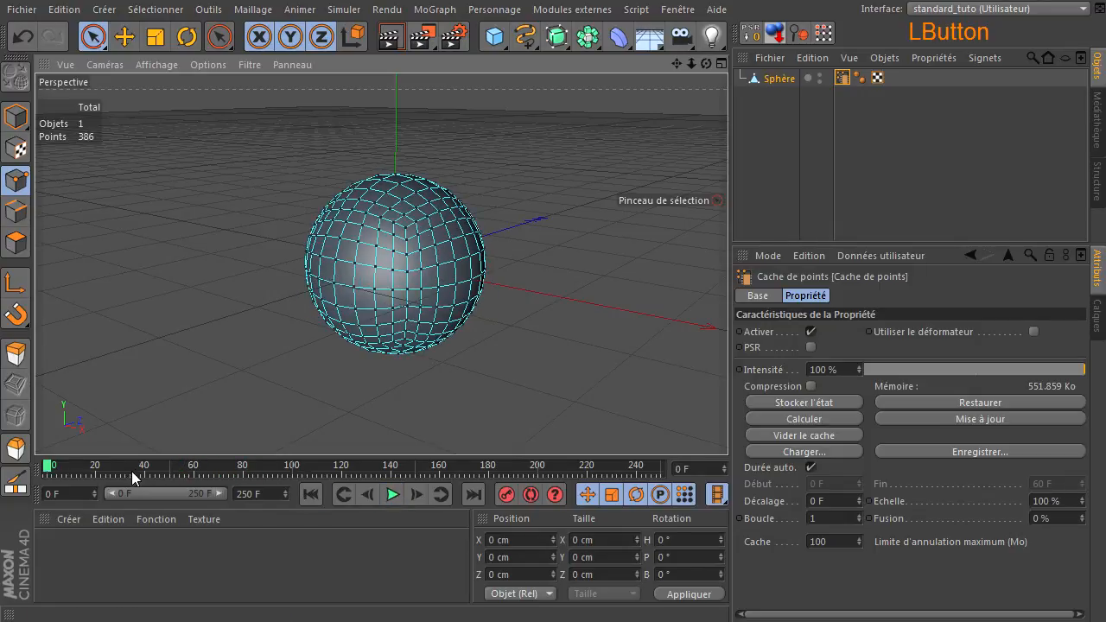
Advance through the cached animation from frame 0 to frame 40 to examine the edited sphere shape
{"action": "left_click", "coordinate": [414, 495]}
{"action": "left_click", "coordinate": [415, 498]}
{"action": "left_click", "coordinate": [415, 497]}
{"action": "left_click", "coordinate": [415, 498]}
{"action": "left_click", "coordinate": [415, 498]}
{"action": "left_click", "coordinate": [415, 498]}
{"action": "left_click", "coordinate": [415, 497]}
{"action": "left_click", "coordinate": [415, 498]}
{"action": "left_click", "coordinate": [415, 497]}
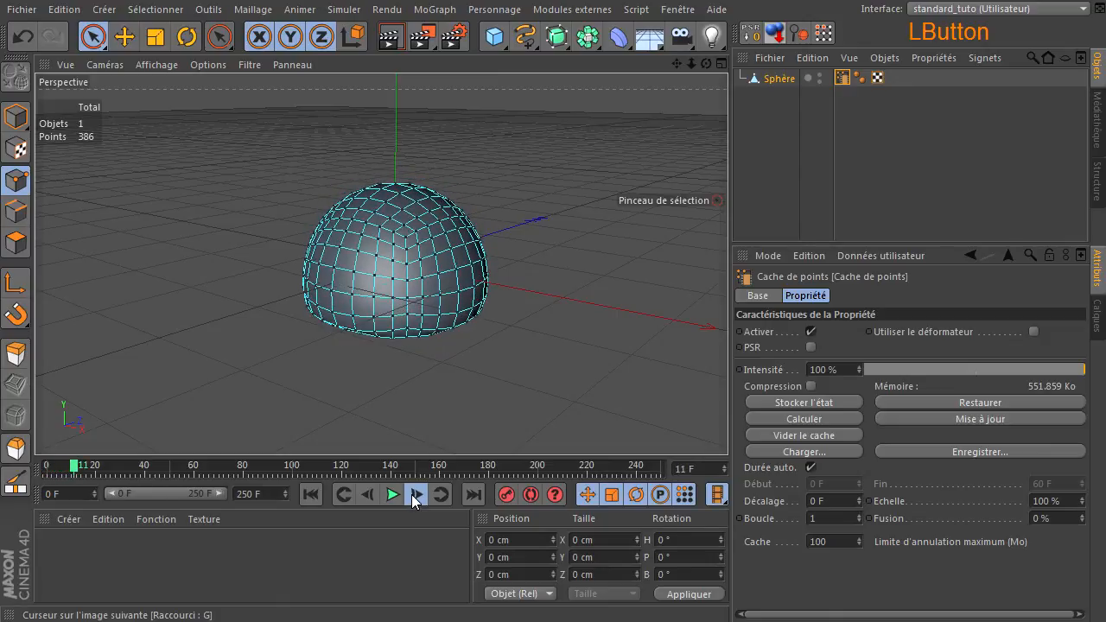
{"action": "left_click", "coordinate": [393, 495]}
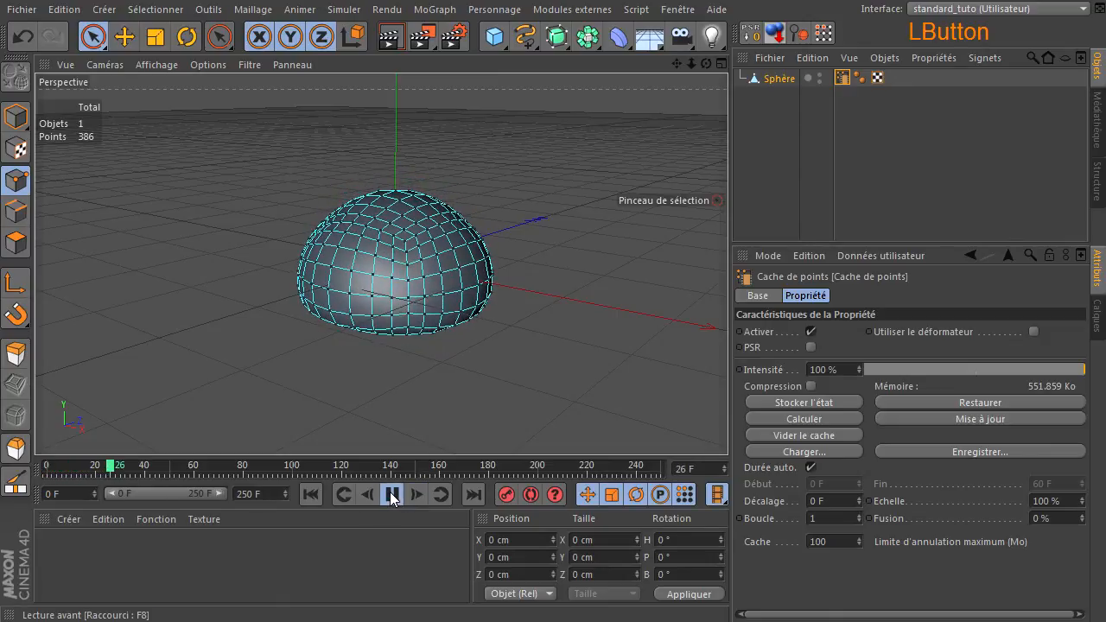
{"action": "left_click", "coordinate": [391, 495]}
{"action": "left_click", "coordinate": [416, 497]}
{"action": "left_click", "coordinate": [416, 497]}
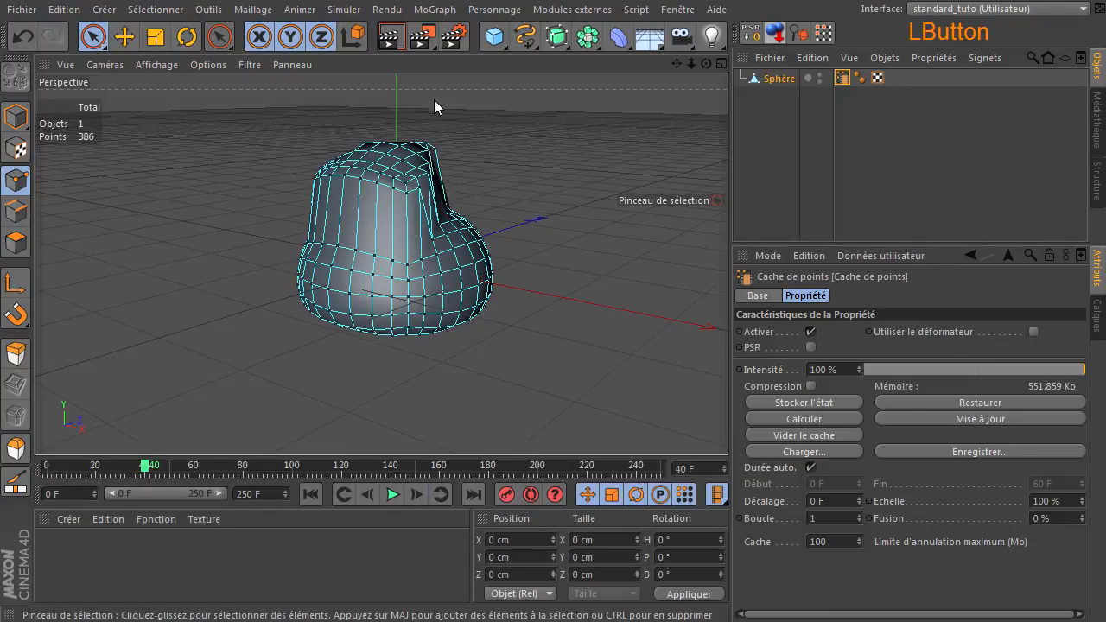
Step frame by frame from frame 40 to frame 45 to see how long the edited shape lasts
{"action": "left_click", "coordinate": [418, 500]}
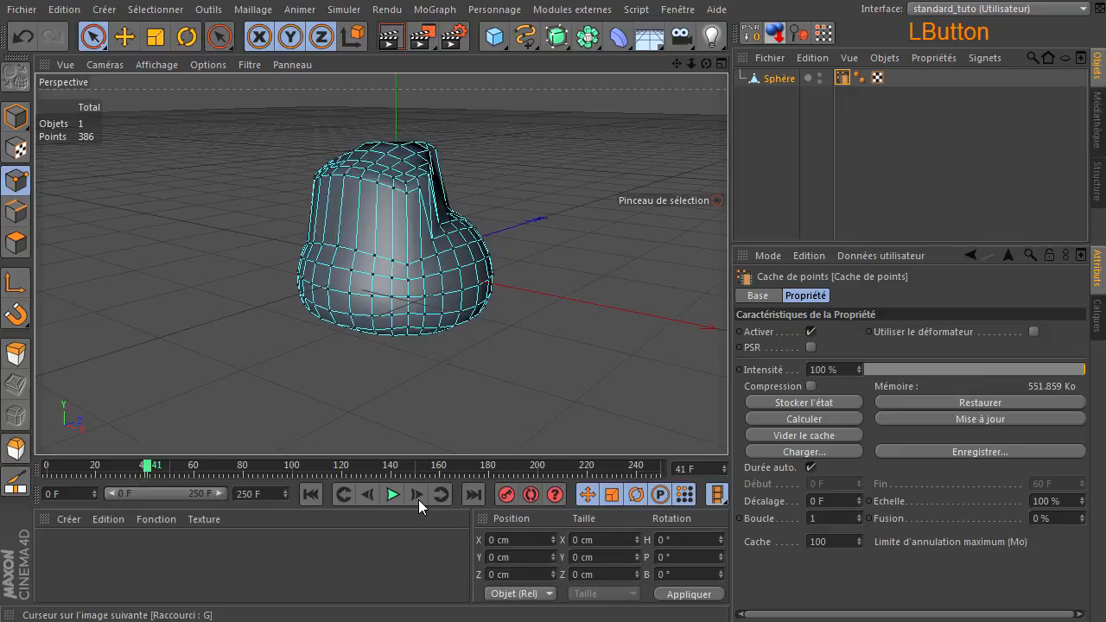
{"action": "left_click", "coordinate": [418, 499]}
{"action": "left_click", "coordinate": [418, 500]}
{"action": "left_click", "coordinate": [419, 499]}
{"action": "left_click", "coordinate": [418, 500]}
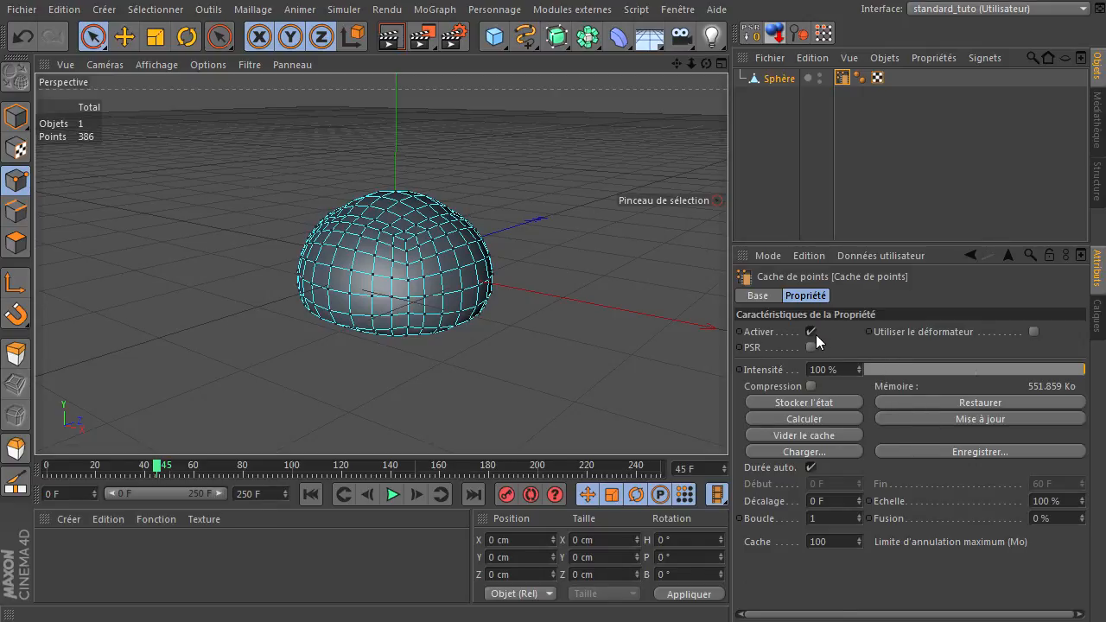
Delete the sphere from the scene and switch from point mode back to model mode
{"action": "left_click", "coordinate": [767, 78]}
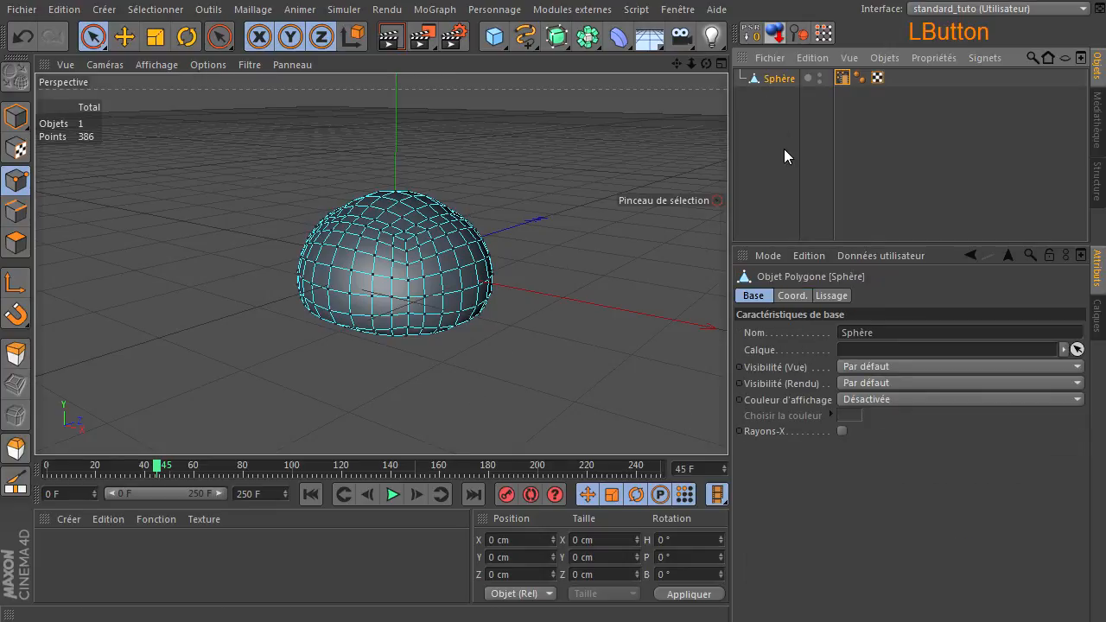
{"action": "key", "text": "Delete"}
{"action": "left_click", "coordinate": [784, 150]}
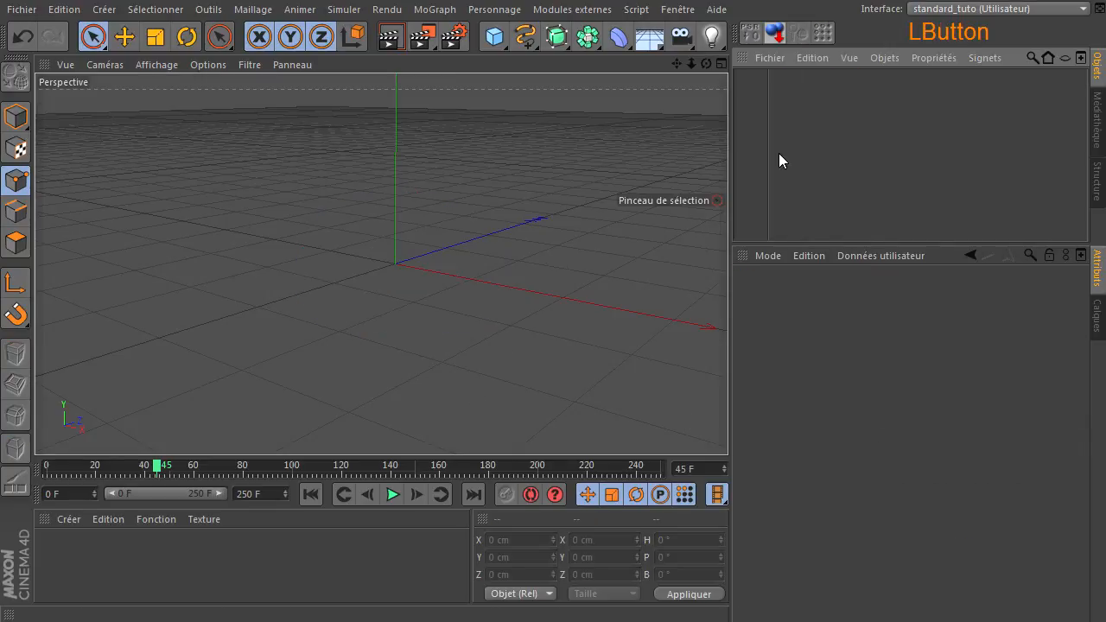
{"action": "left_click", "coordinate": [15, 116]}
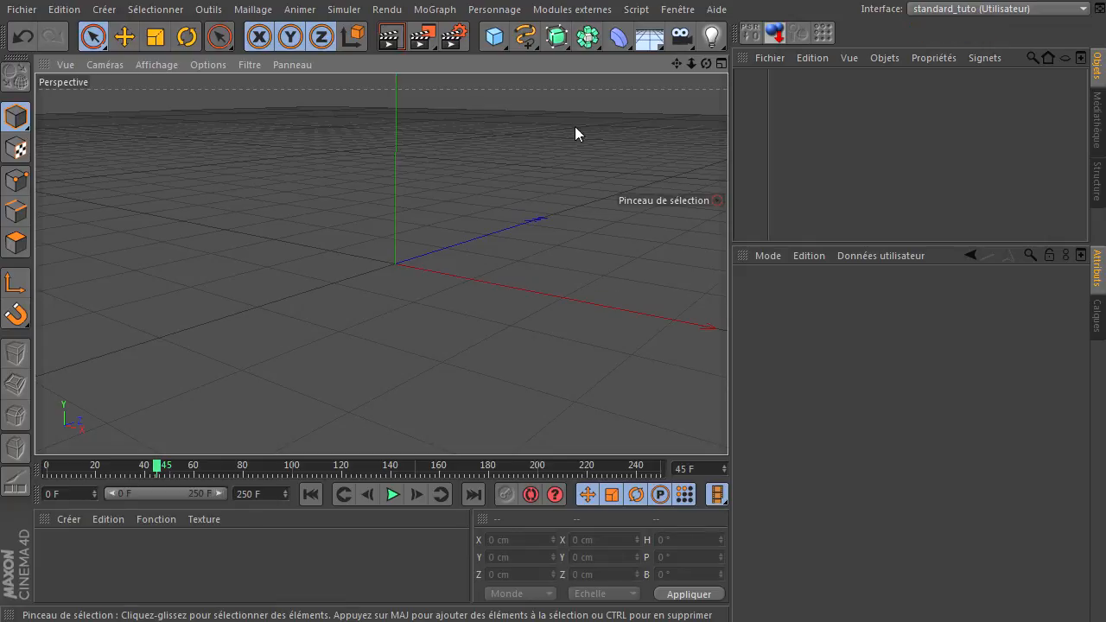
{"action": "left_click", "coordinate": [495, 10]}
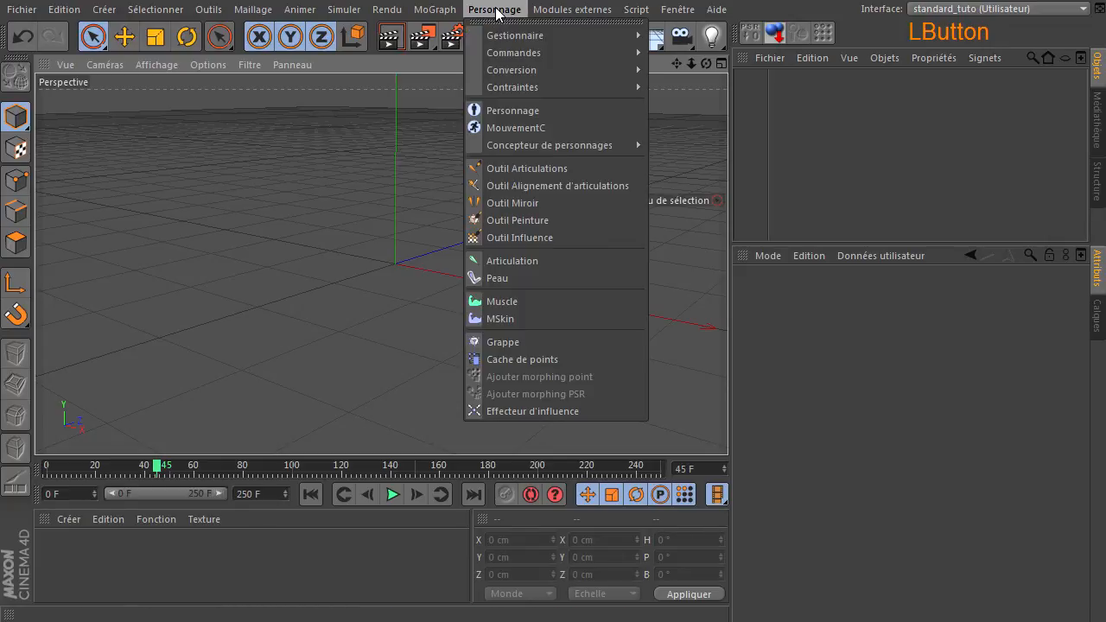
{"action": "left_click", "coordinate": [886, 138]}
Add a cube to the scene and give it a Cache de points tag
{"action": "left_click", "coordinate": [491, 36]}
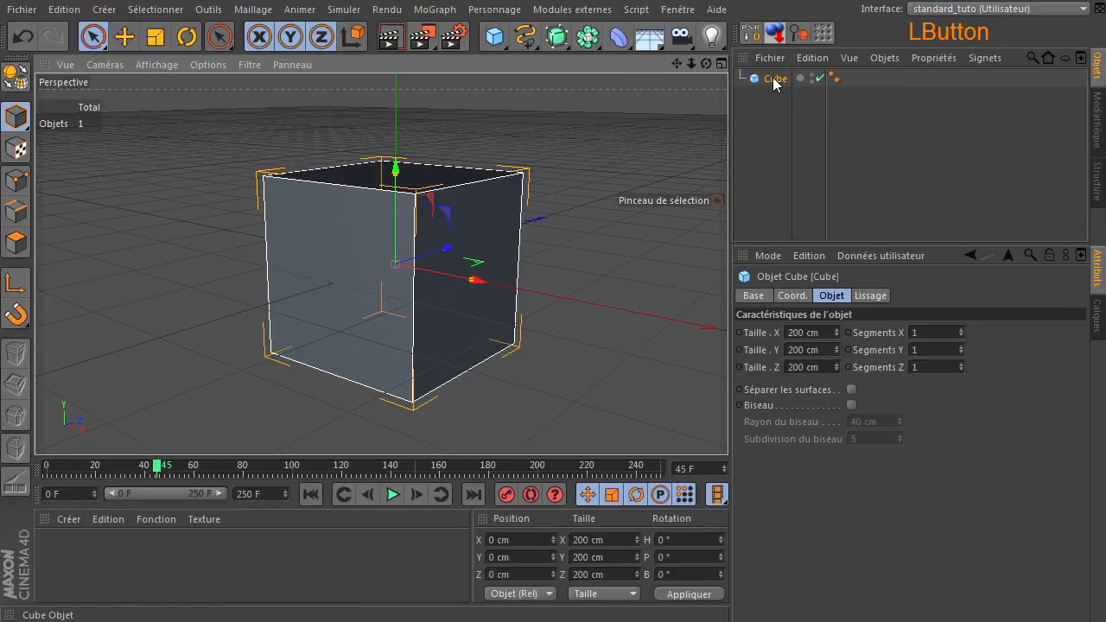
{"action": "right_click", "coordinate": [773, 79]}
{"action": "mouse_move", "coordinate": [871, 161]}
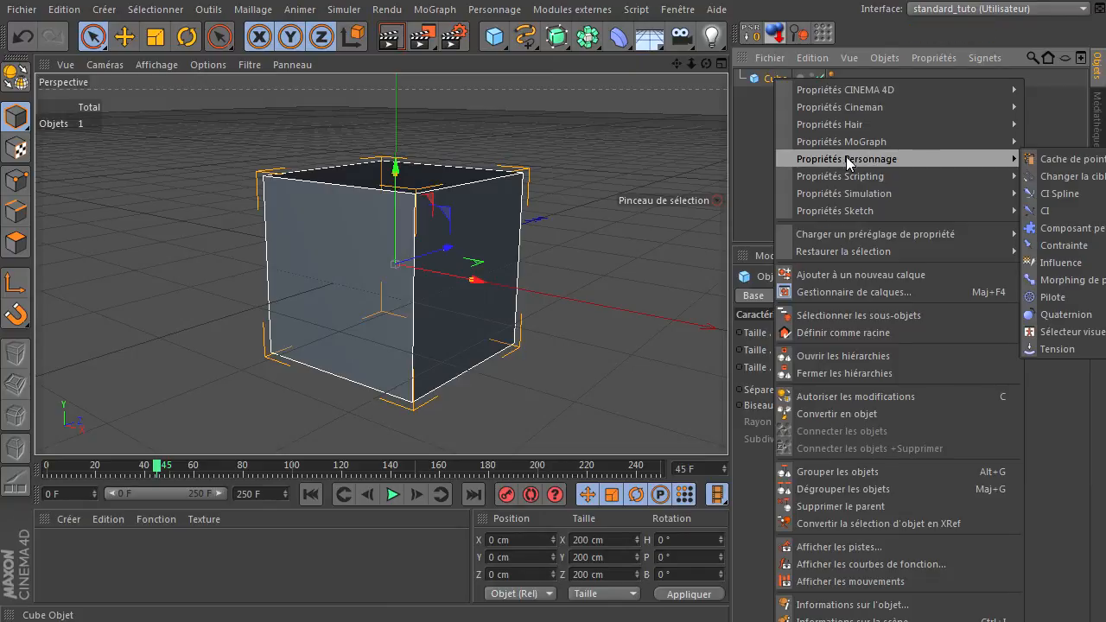
{"action": "left_click", "coordinate": [1037, 159]}
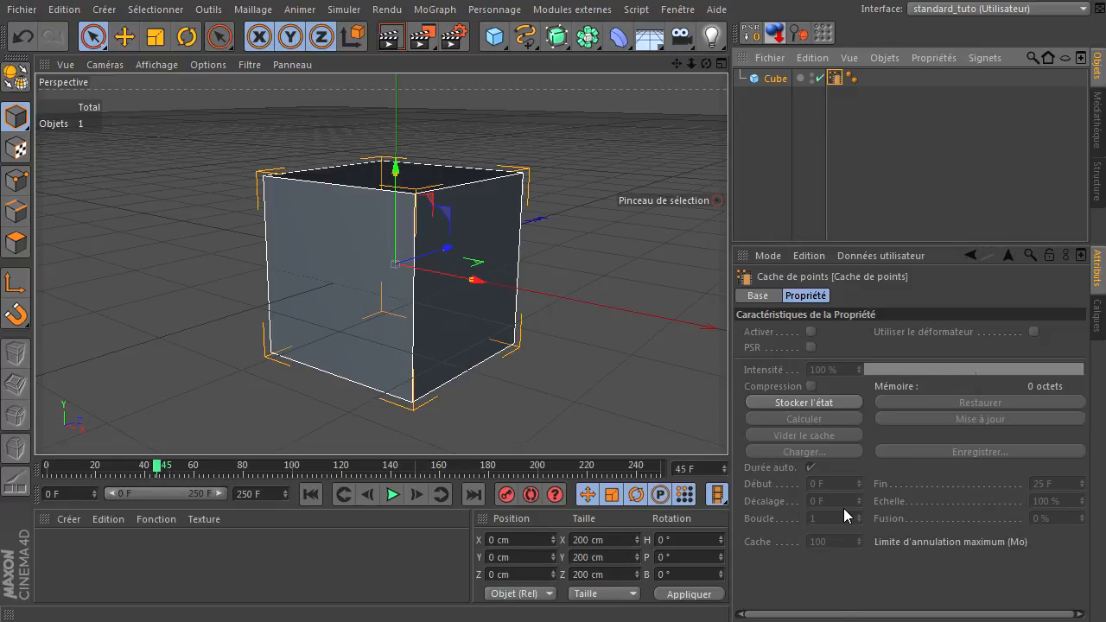
Convert the cube to a polygon object and store its initial state in the Cache de points tag
{"action": "left_click", "coordinate": [15, 77]}
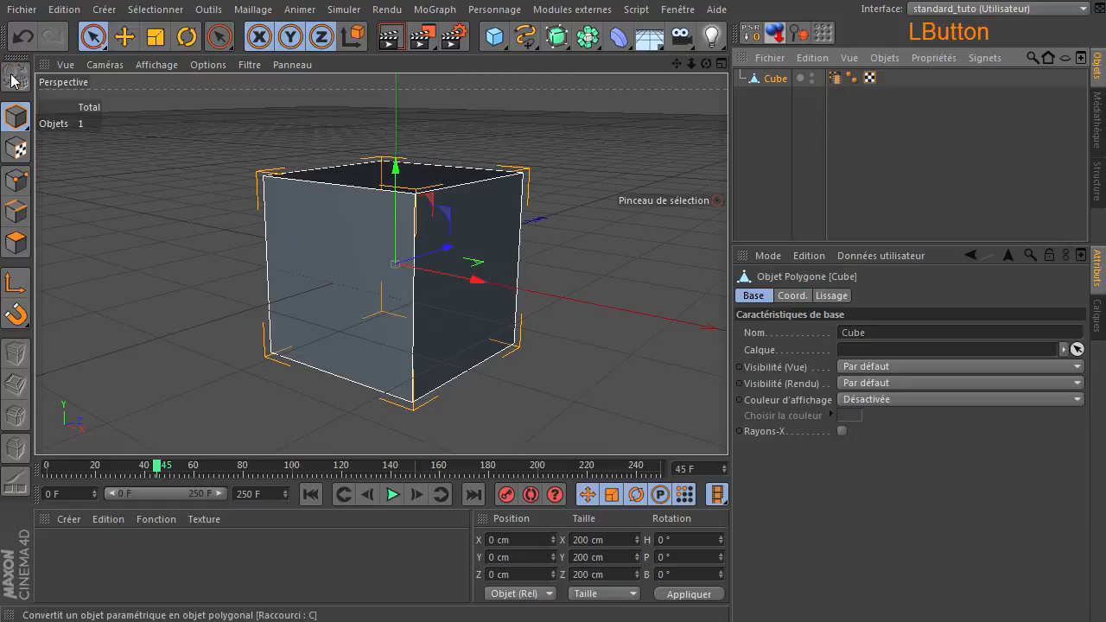
{"action": "left_click", "coordinate": [834, 78]}
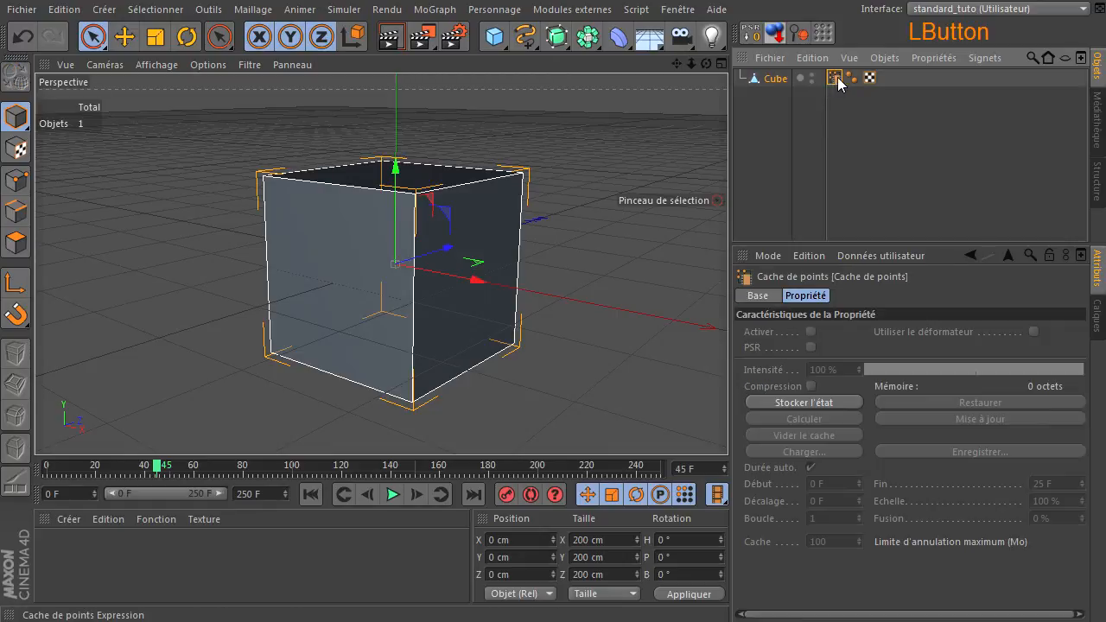
{"action": "left_click", "coordinate": [813, 402]}
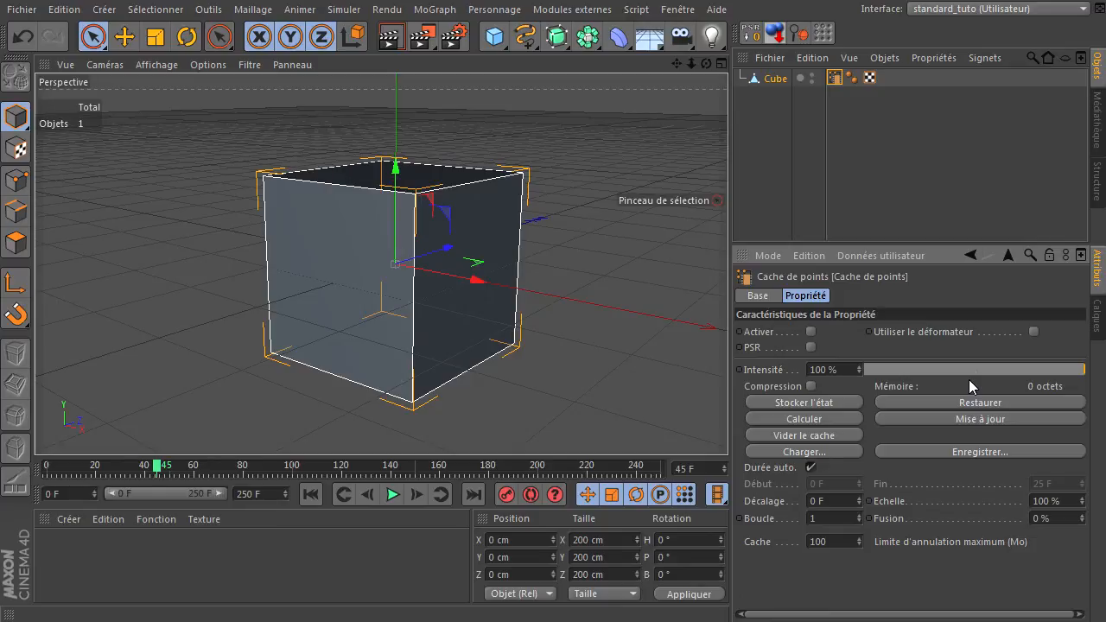
Turn Durée auto. off and on again while examining the tag's Début, Fin, Boucle and Décalage settings
{"action": "left_click", "coordinate": [809, 467]}
{"action": "left_click", "coordinate": [843, 485]}
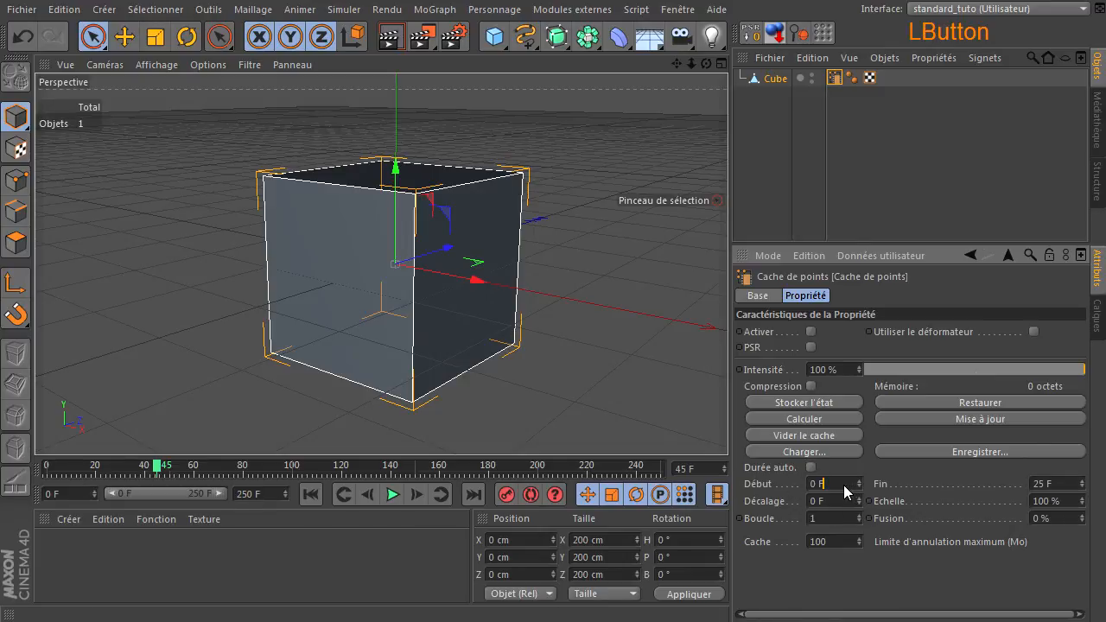
{"action": "left_click", "coordinate": [1062, 483]}
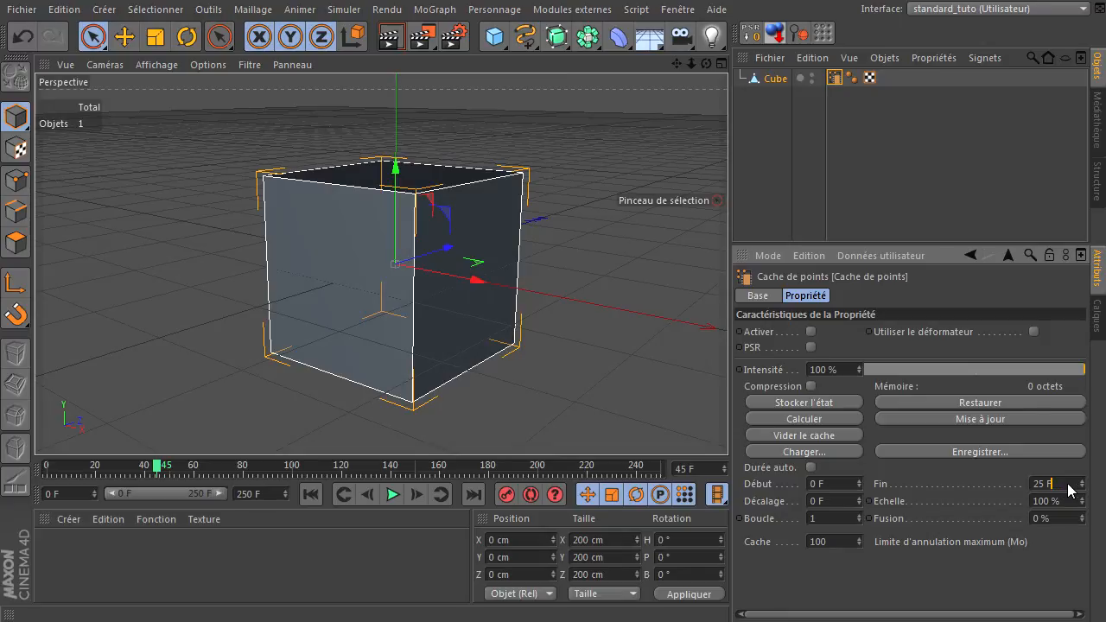
{"action": "left_click", "coordinate": [811, 467]}
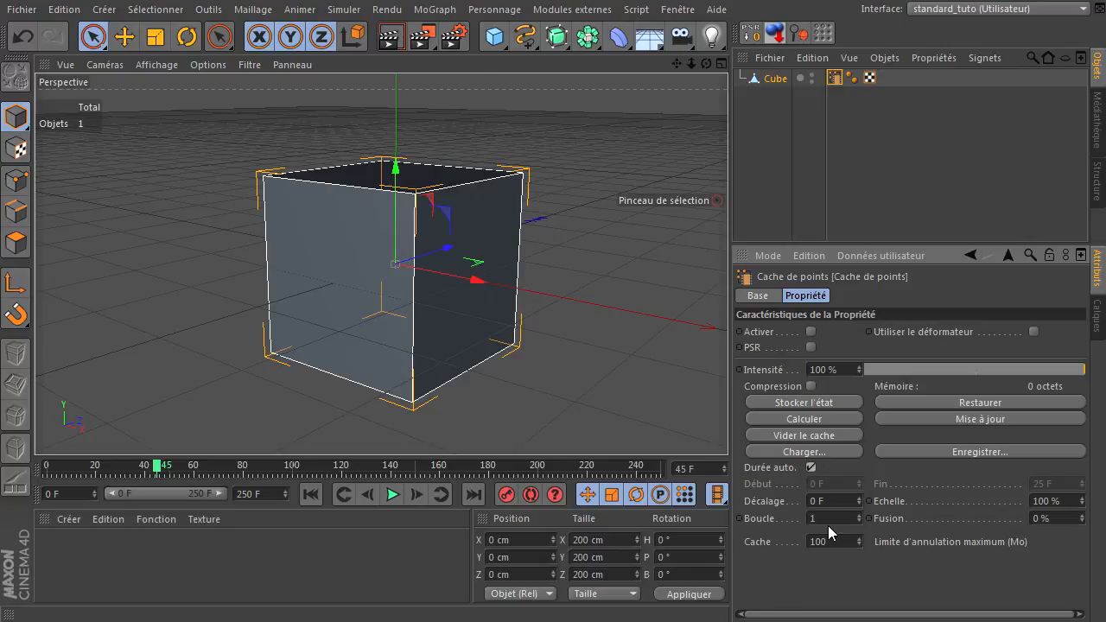
{"action": "left_click", "coordinate": [852, 519]}
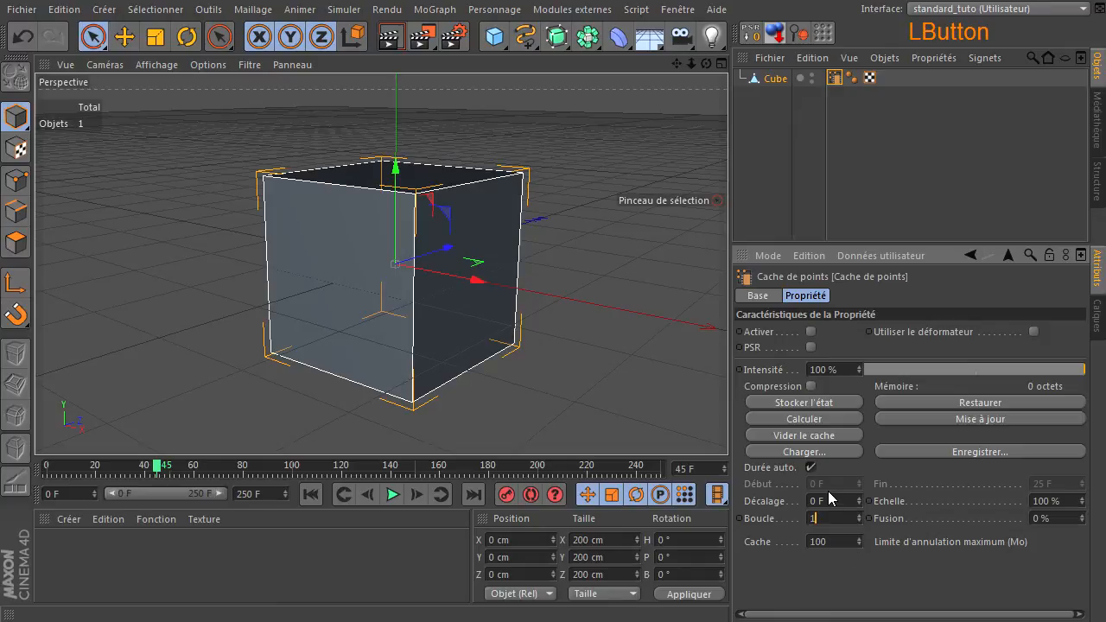
{"action": "left_click", "coordinate": [823, 502]}
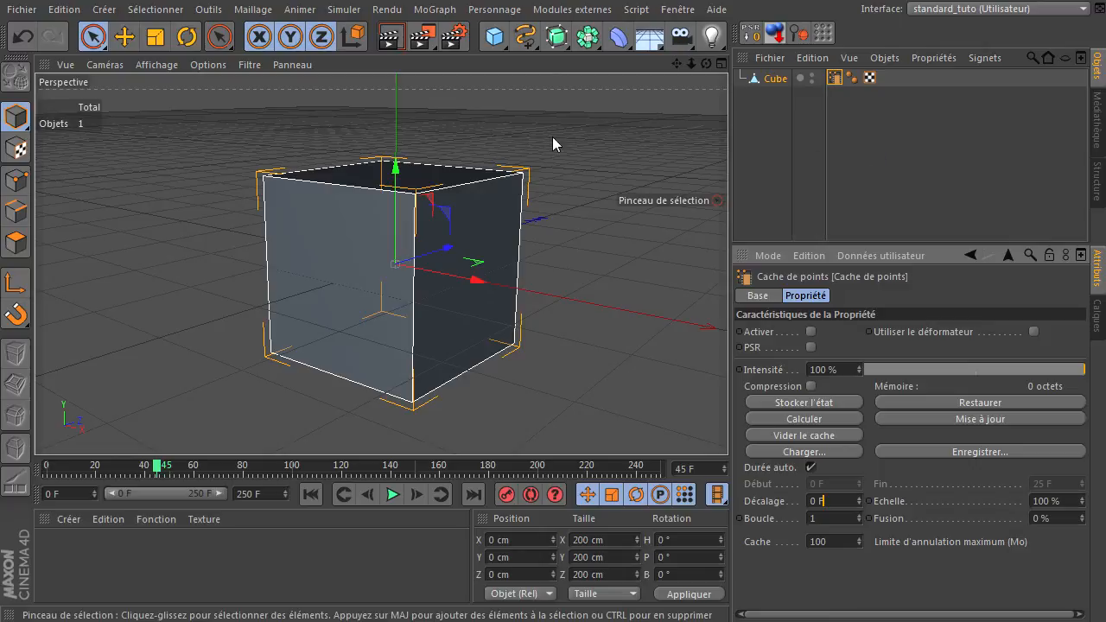
Add a Cache de points deformer object to the scene
{"action": "left_click", "coordinate": [496, 10]}
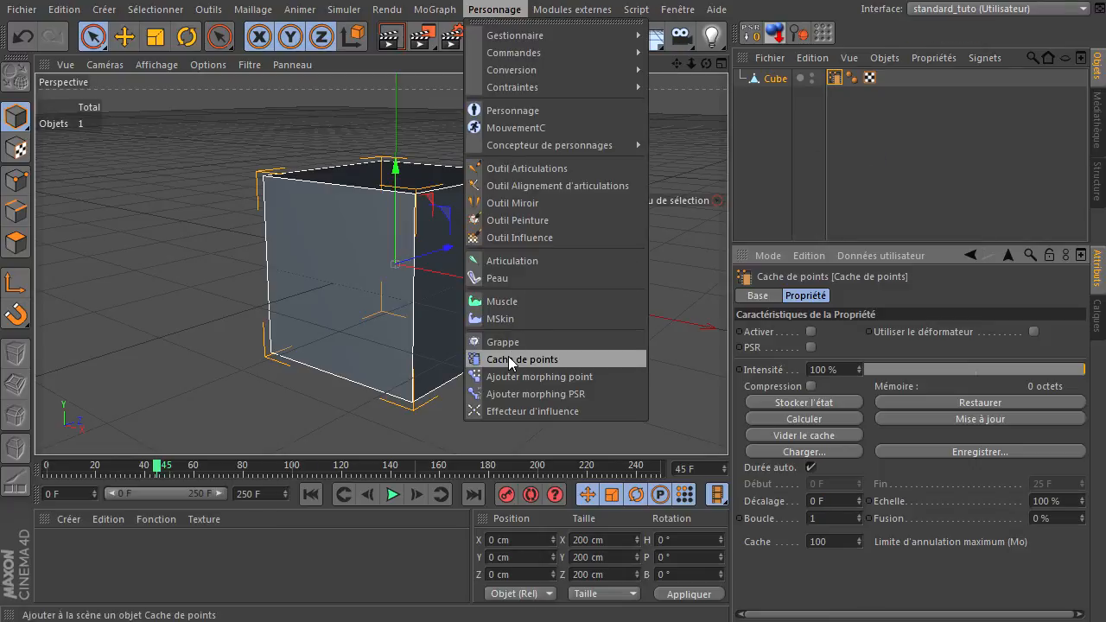
{"action": "left_click", "coordinate": [560, 359]}
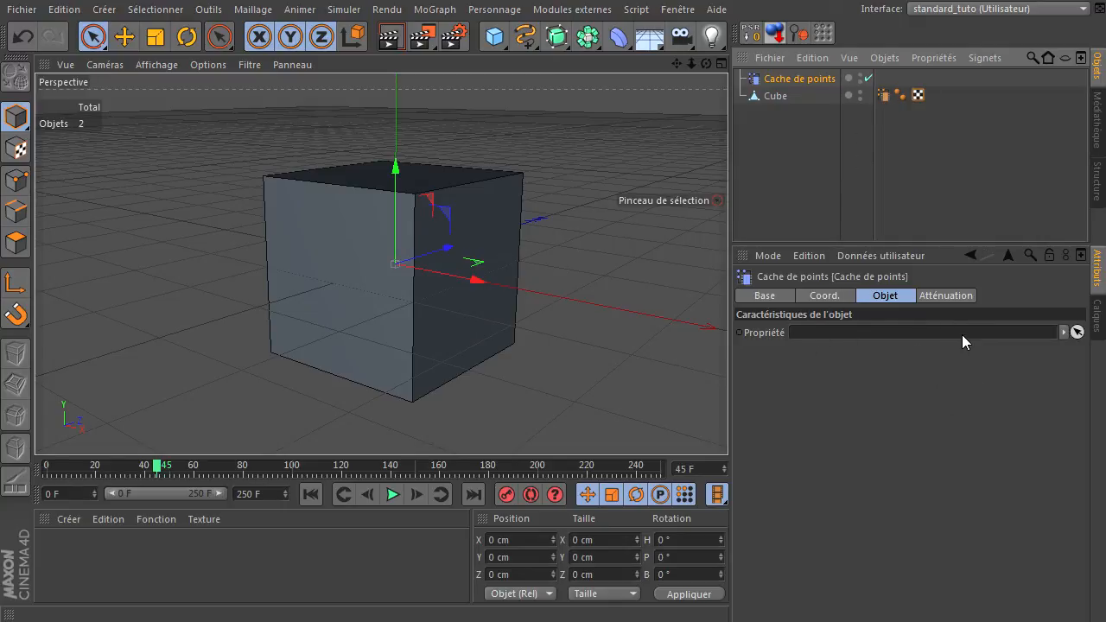
Examine the Cache de points deformer's falloff settings, switching Forme to Source and back to Infinie
{"action": "left_click", "coordinate": [947, 302]}
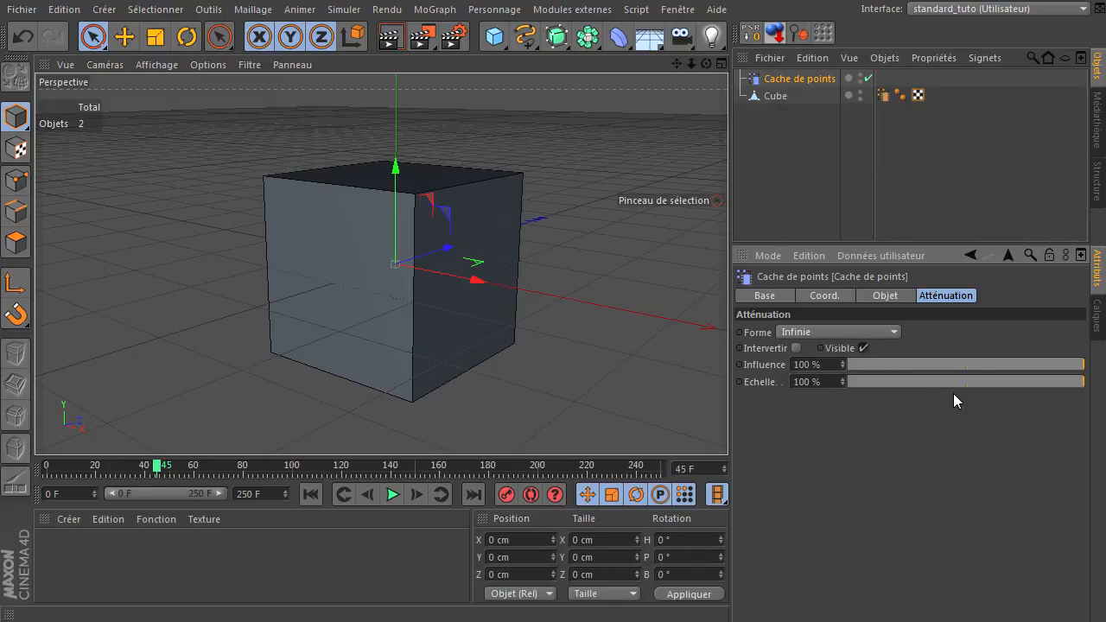
{"action": "left_click", "coordinate": [866, 332]}
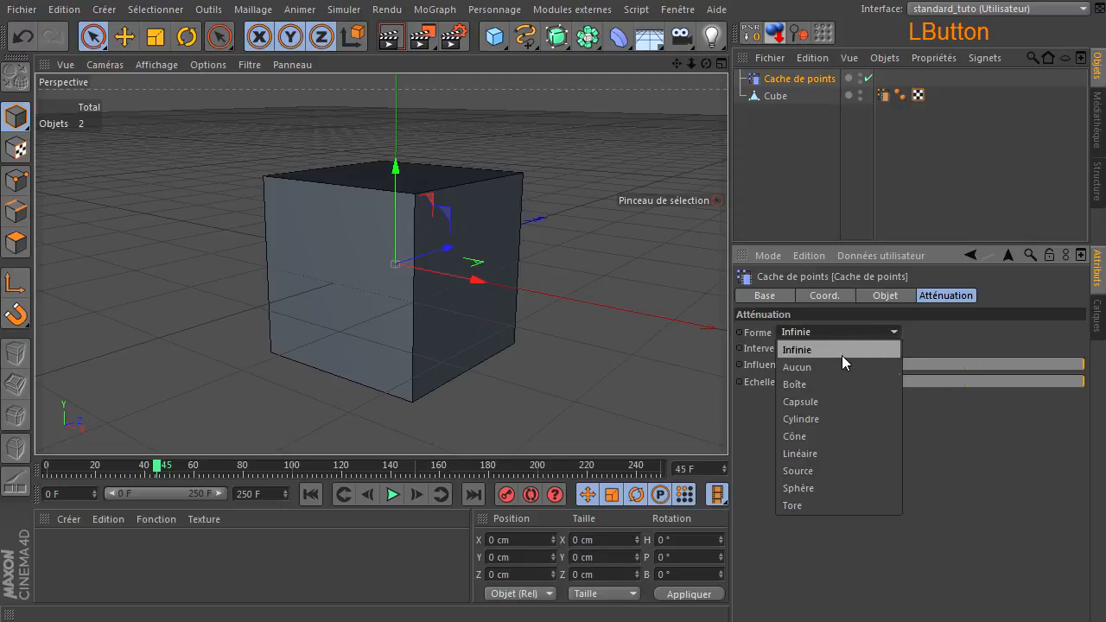
{"action": "left_click", "coordinate": [787, 472]}
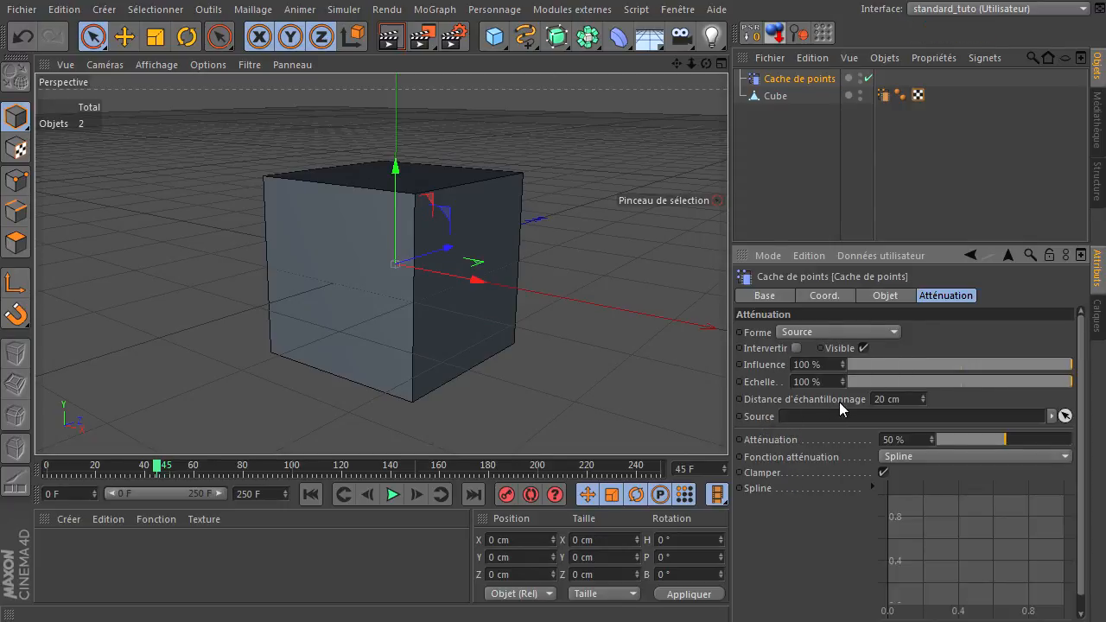
{"action": "left_click", "coordinate": [845, 332]}
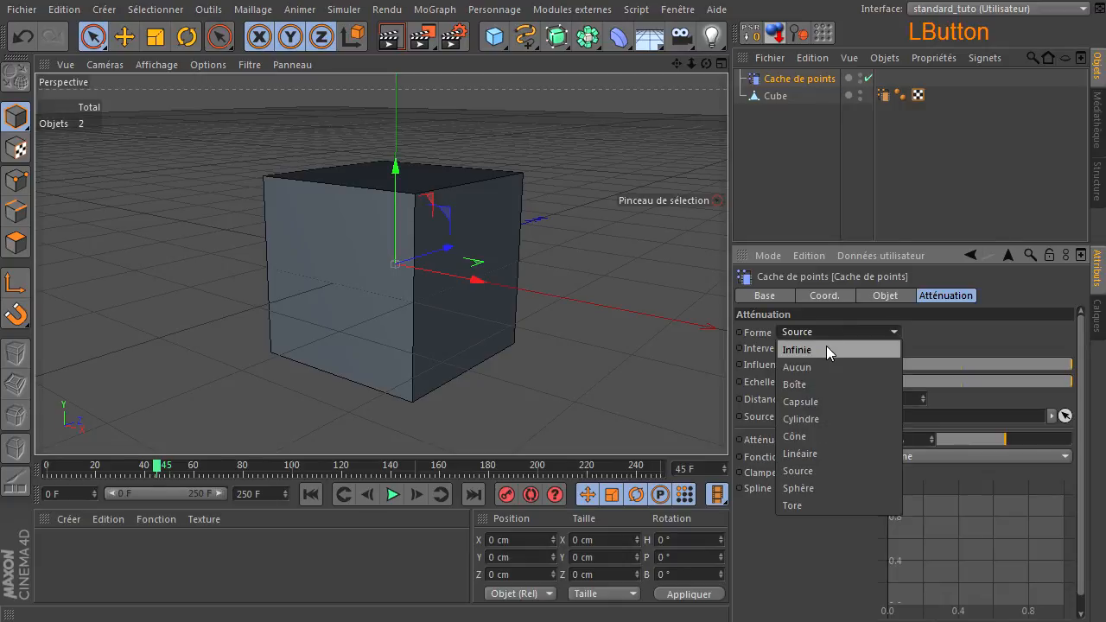
{"action": "left_click", "coordinate": [827, 347]}
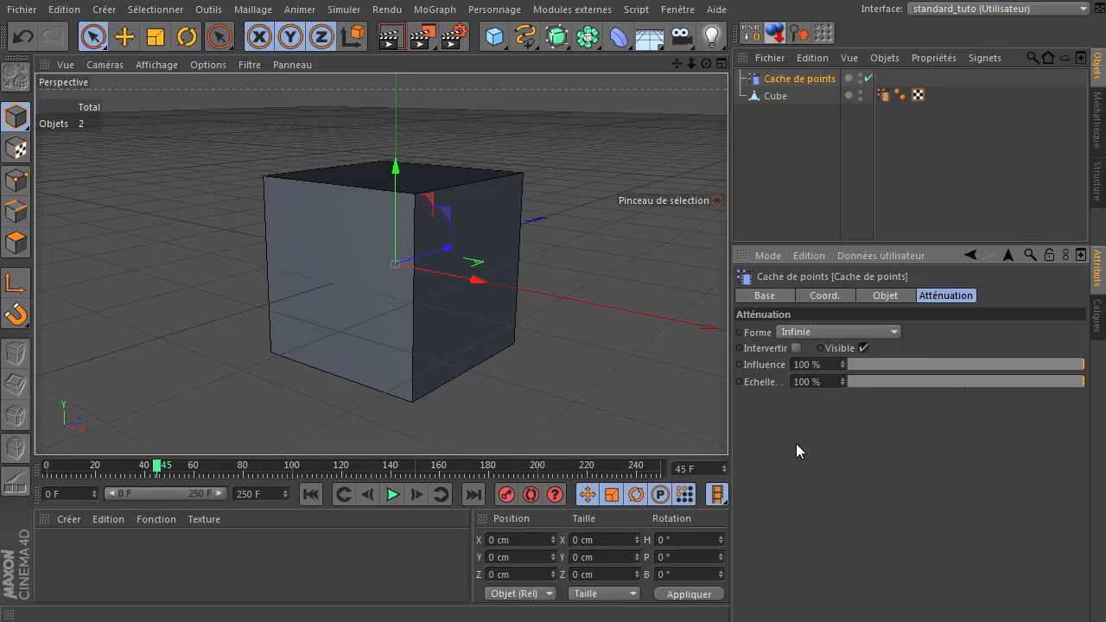
Return the timeline to frame 0 and add a Plan object to the scene
{"action": "left_click", "coordinate": [307, 496]}
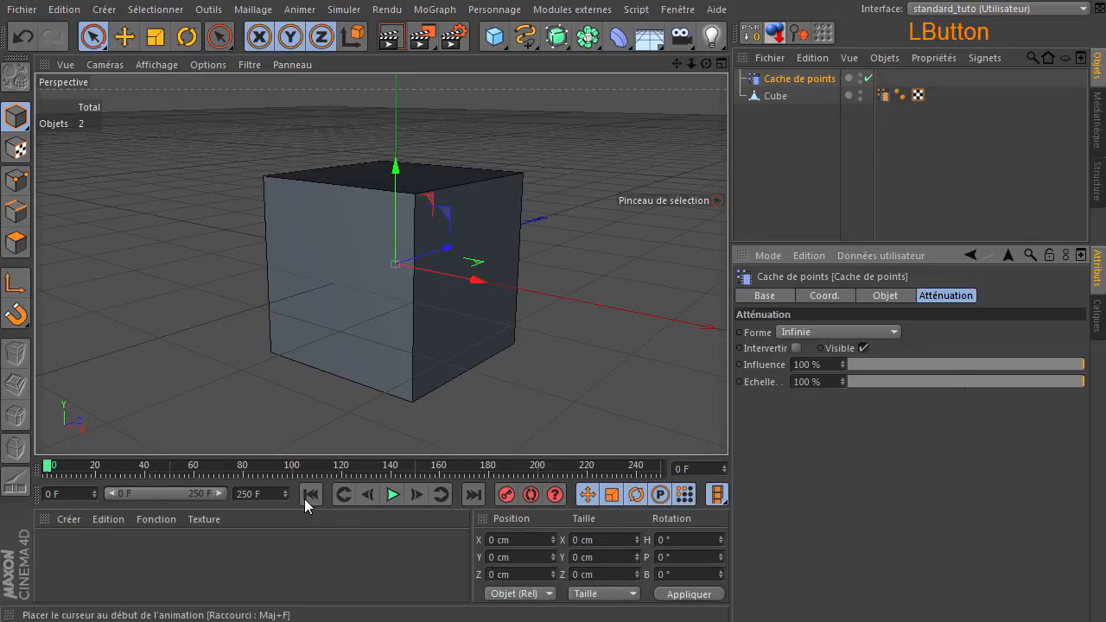
{"action": "left_click", "coordinate": [313, 568]}
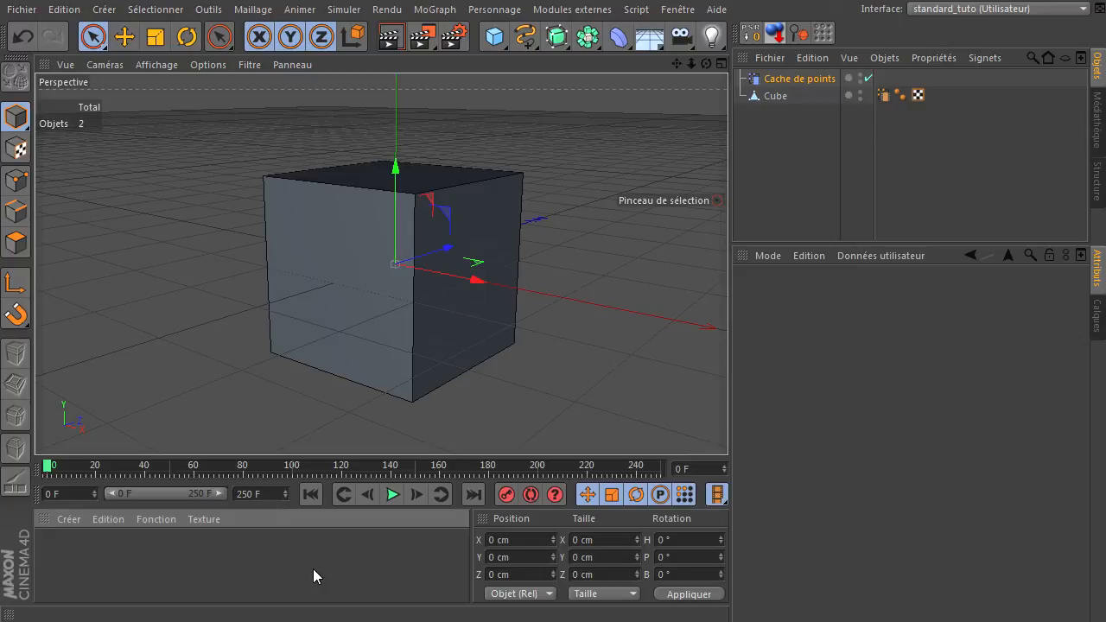
{"action": "left_click_drag", "start_coordinate": [497, 46], "coordinate": [666, 146]}
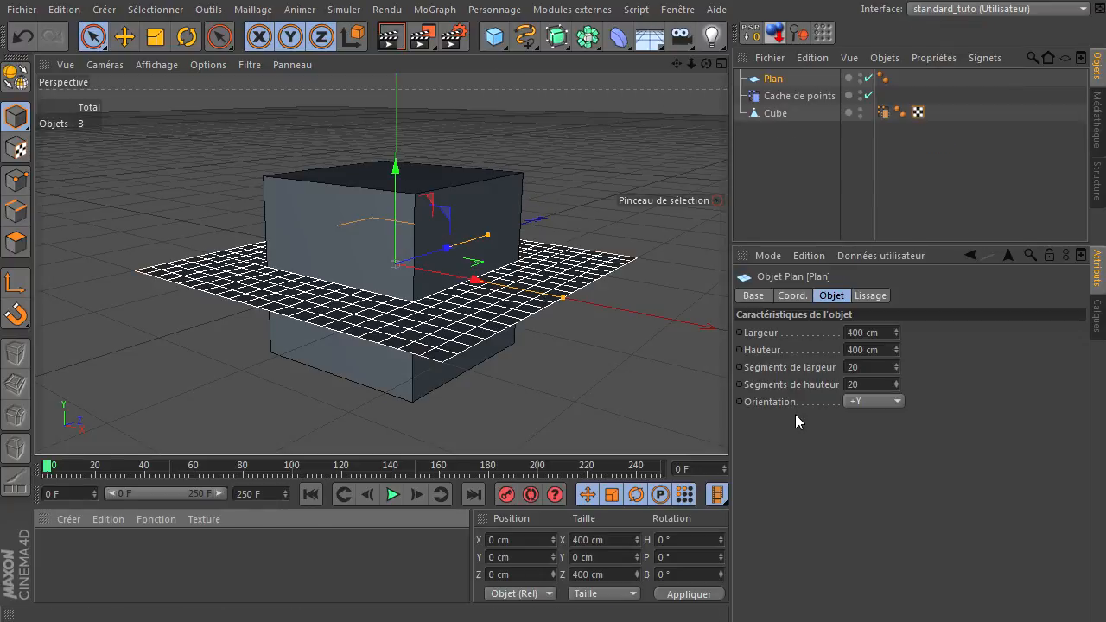
Set the plane to 4 width segments and 9 height segments
{"action": "left_click", "coordinate": [867, 365]}
{"action": "key", "text": "BackSpace"}
{"action": "key", "text": "BackSpace"}
{"action": "type", "text": "5"}
{"action": "left_click", "coordinate": [858, 385]}
{"action": "double_click", "coordinate": [861, 369]}
{"action": "type", "text": "4"}
{"action": "left_click", "coordinate": [862, 387]}
{"action": "key", "text": "BackSpace"}
{"action": "key", "text": "BackSpace"}
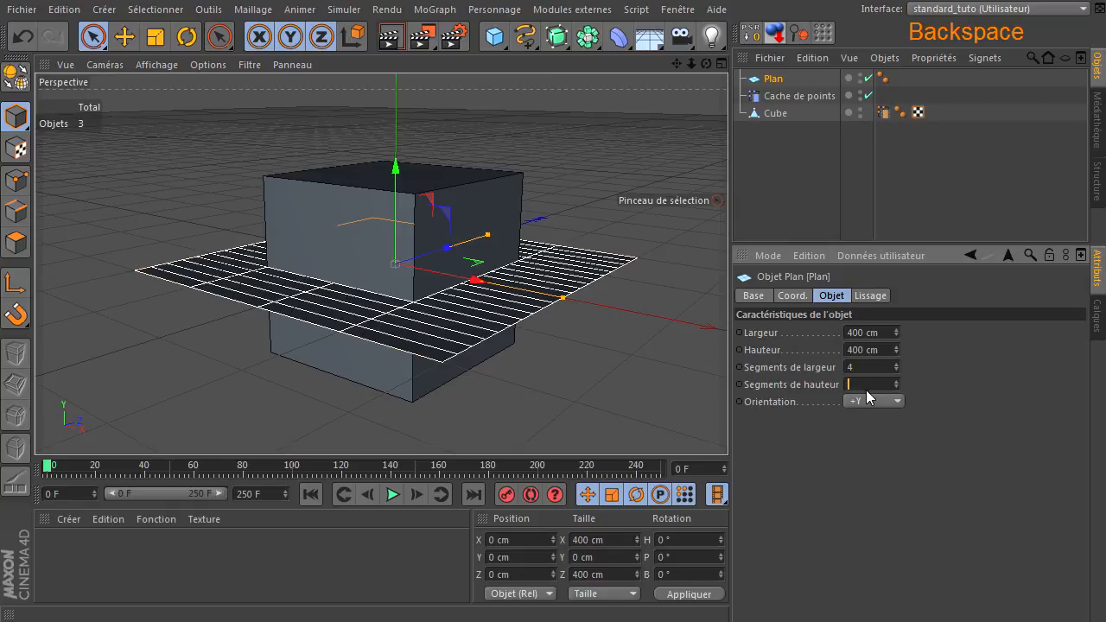
{"action": "type", "text": "9"}
{"action": "key", "text": "Return"}
{"action": "left_click", "coordinate": [866, 385]}
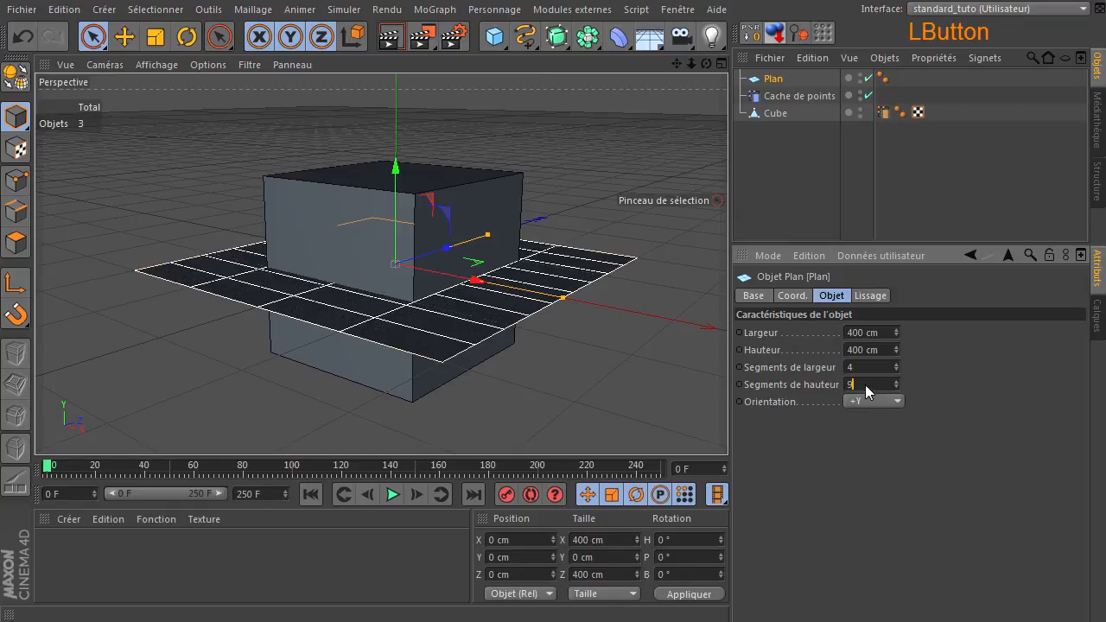
Delete the cube and the Cache de points deformer from the scene
{"action": "left_click", "coordinate": [776, 115]}
{"action": "key", "text": "Delete"}
{"action": "left_click", "coordinate": [782, 97]}
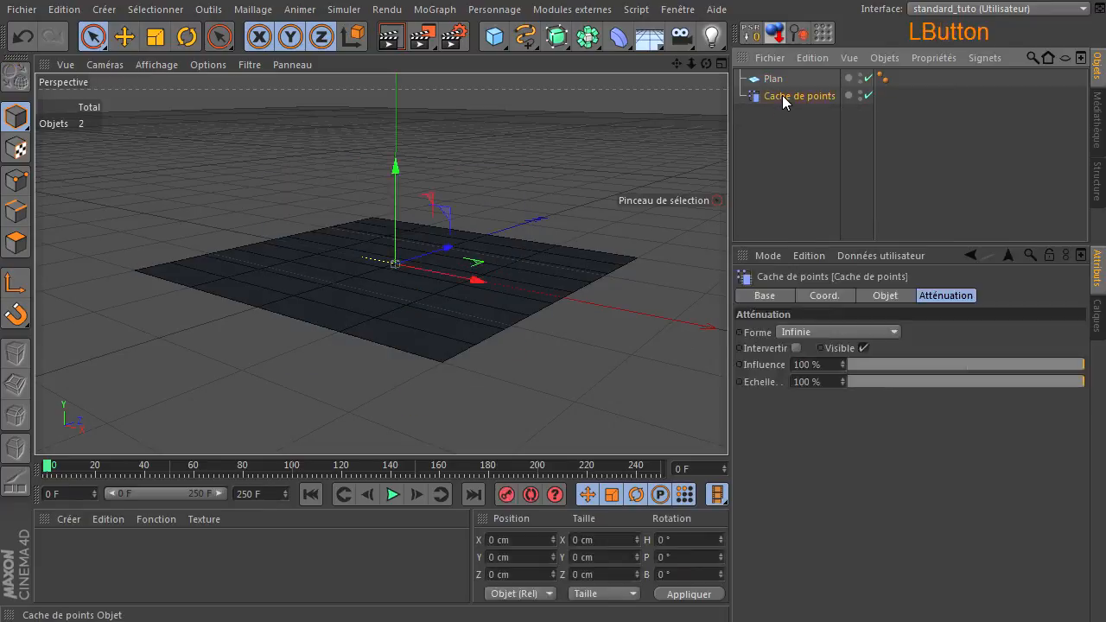
{"action": "key", "text": "Delete"}
Convert the plane to an editable polygon object and select all its points, clearing the selection after inspection
{"action": "left_click", "coordinate": [773, 78]}
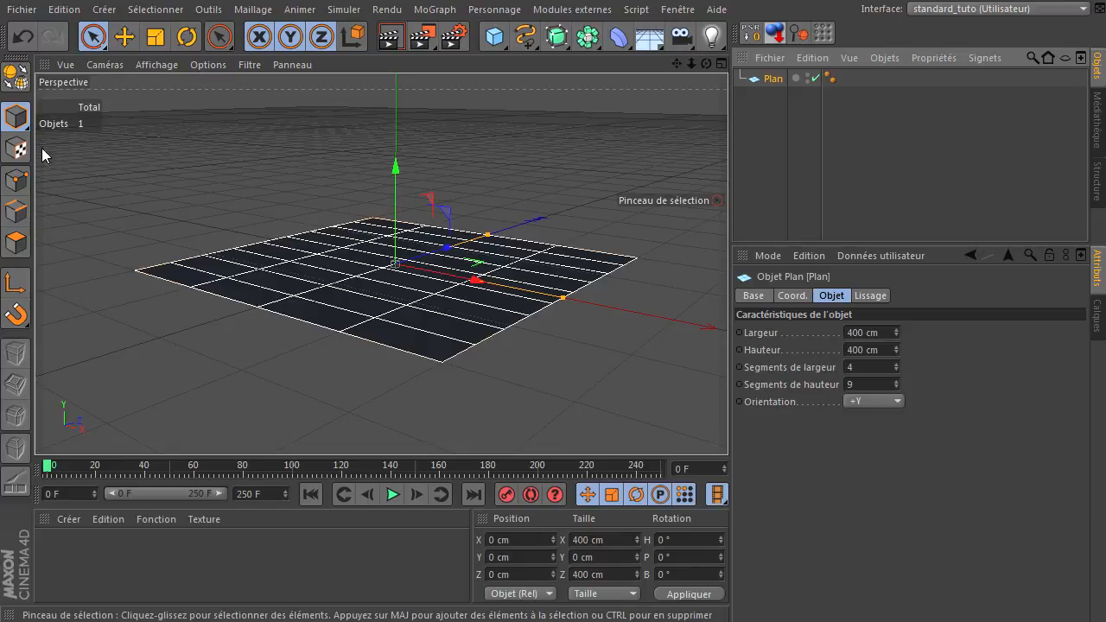
{"action": "left_click", "coordinate": [15, 78]}
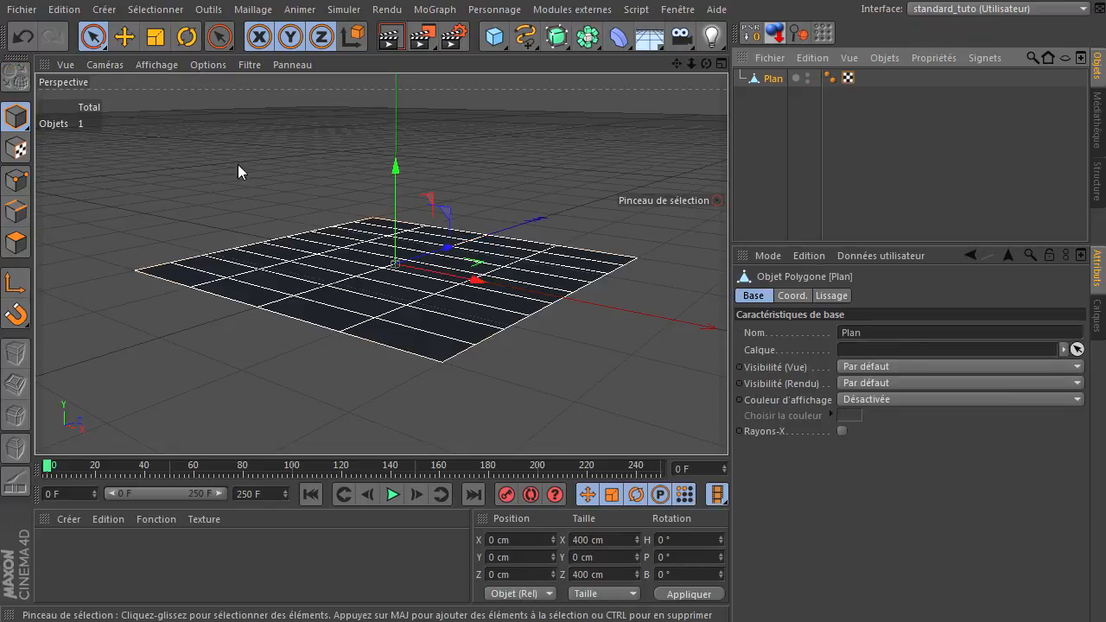
{"action": "left_click", "coordinate": [16, 179]}
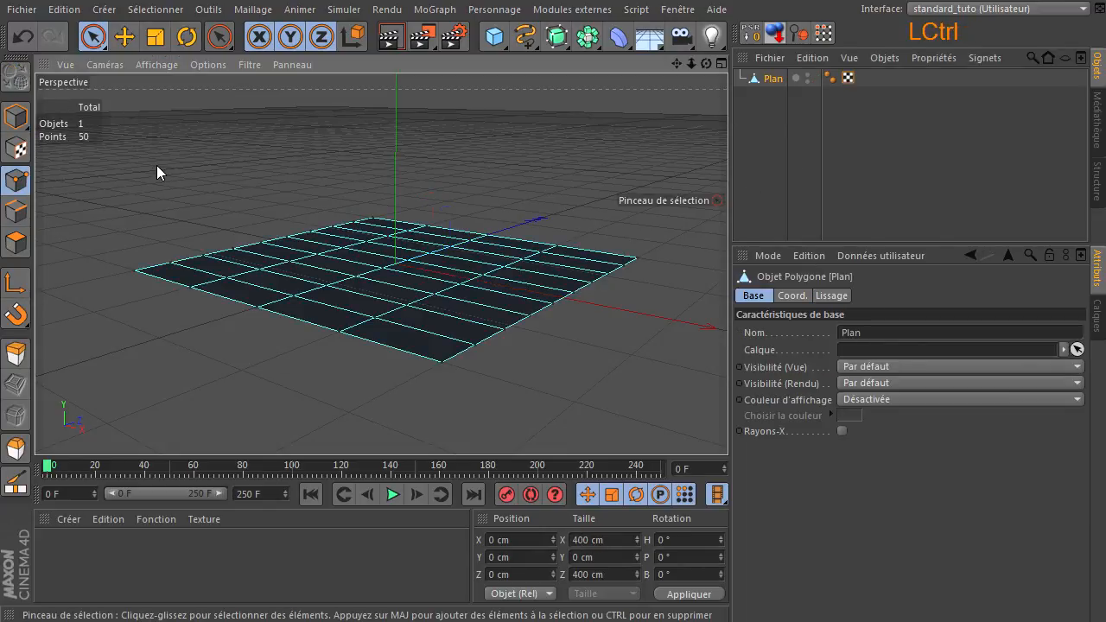
{"action": "key", "text": "ctrl+a"}
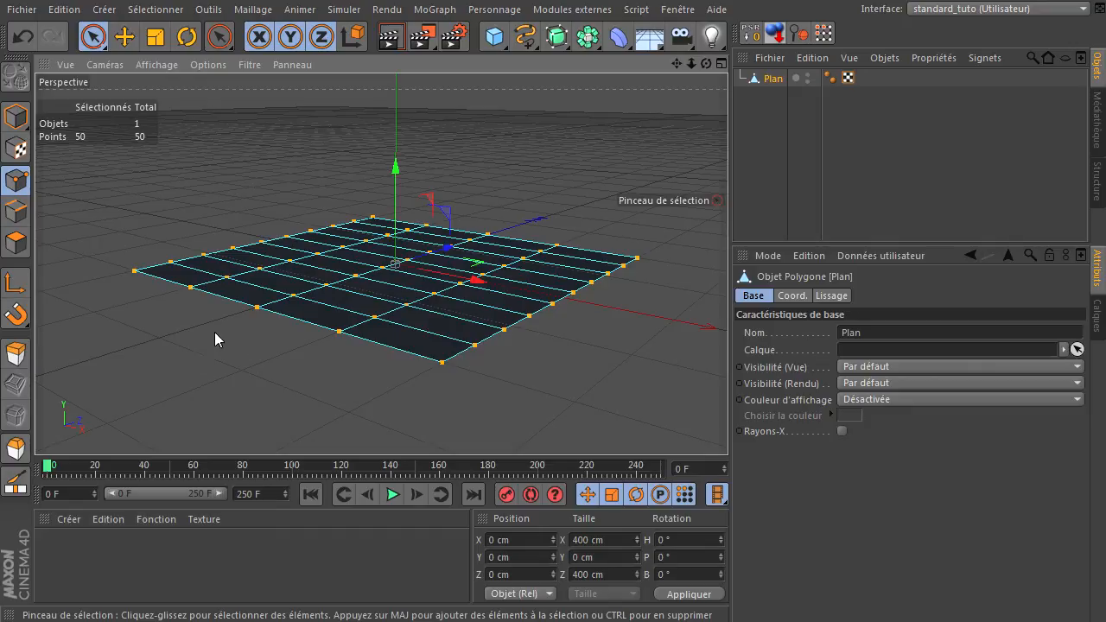
{"action": "left_click", "coordinate": [532, 386]}
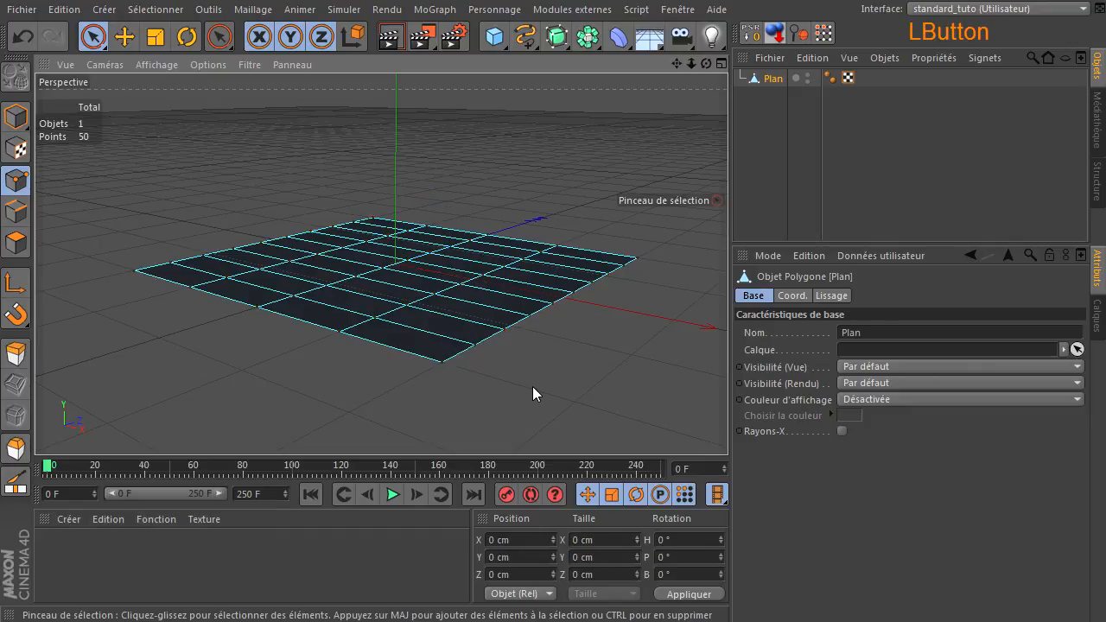
{"action": "left_click", "coordinate": [780, 77]}
Delete all of the plane's polygons while keeping its points
{"action": "left_click_drag", "start_coordinate": [710, 66], "coordinate": [629, 118]}
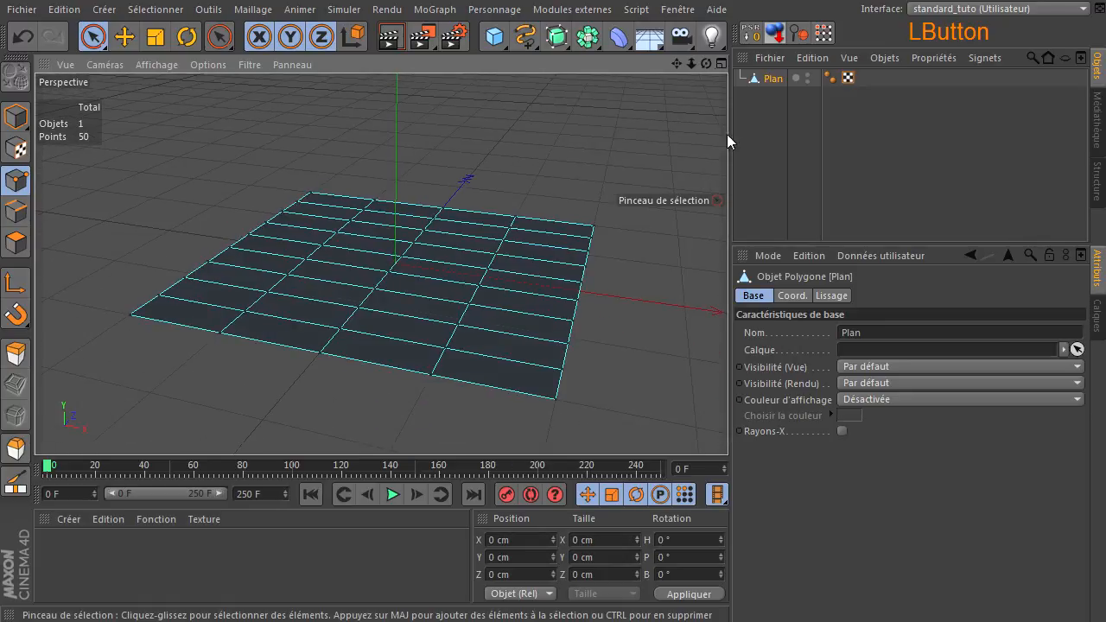
{"action": "left_click", "coordinate": [16, 242]}
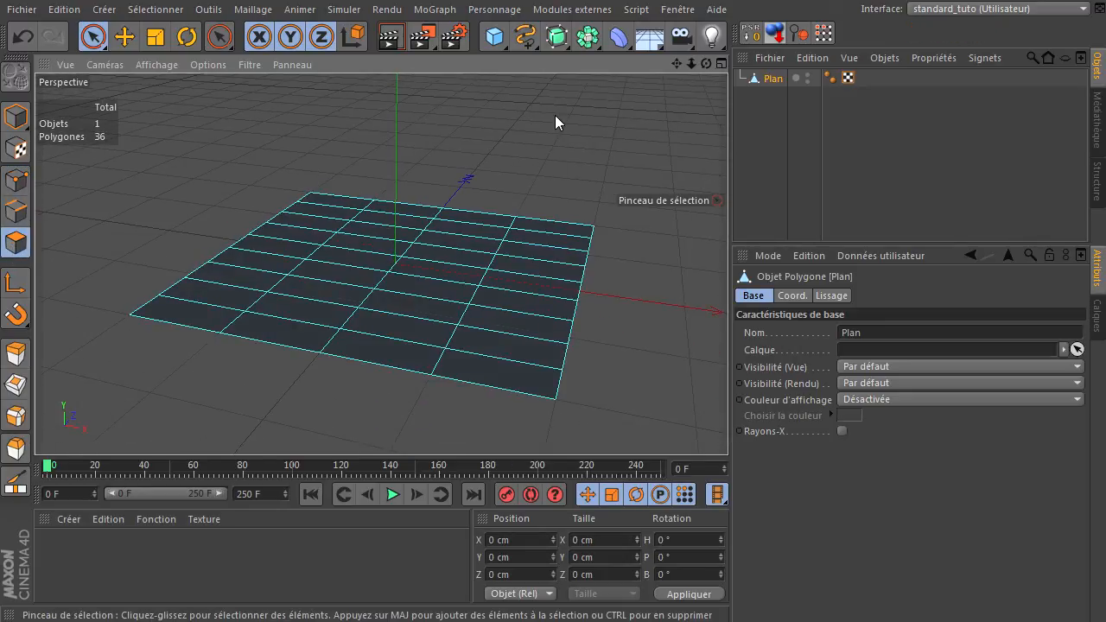
{"action": "key", "text": "ctrl+a"}
{"action": "key", "text": "Delete"}
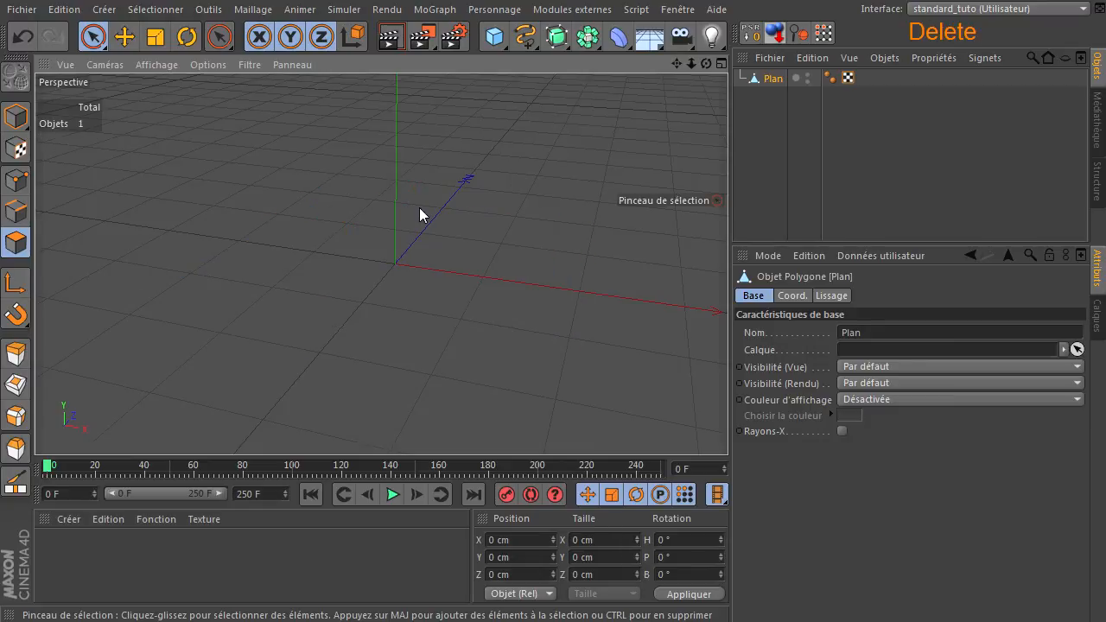
Select all of the plane's remaining points to inspect them, and clear the selection
{"action": "left_click", "coordinate": [15, 179]}
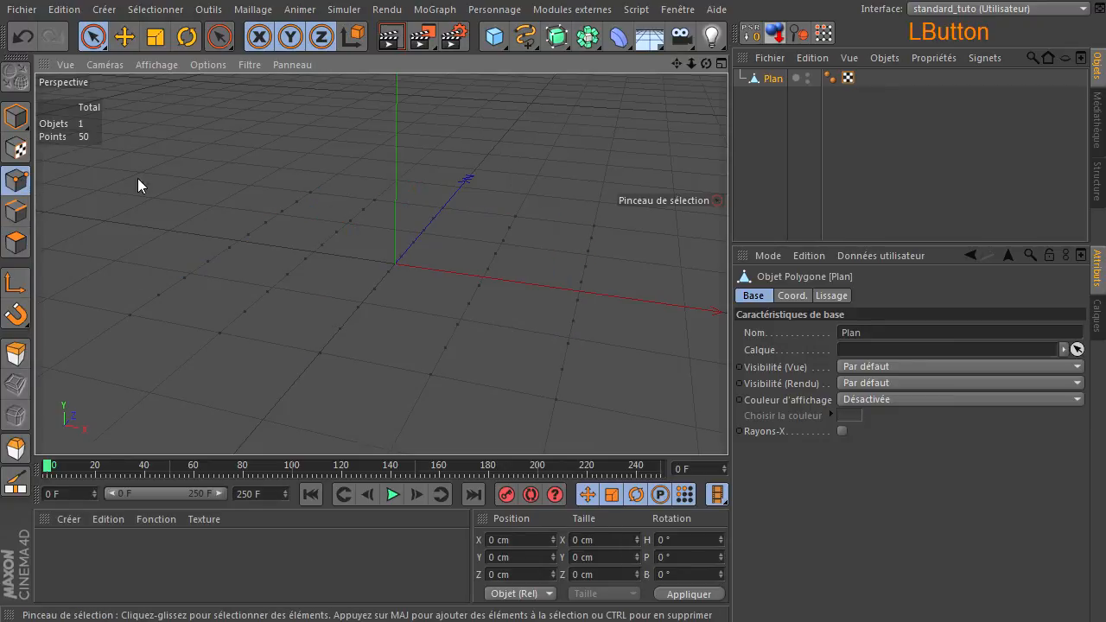
{"action": "left_click", "coordinate": [296, 267]}
{"action": "key", "text": "ctrl+a"}
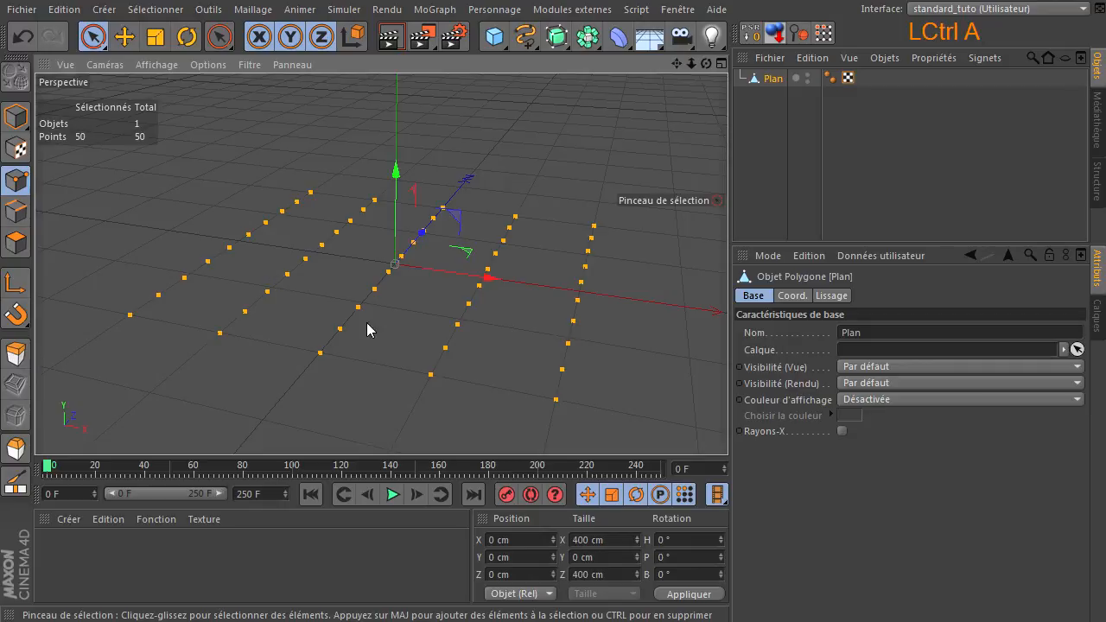
{"action": "left_click", "coordinate": [282, 408]}
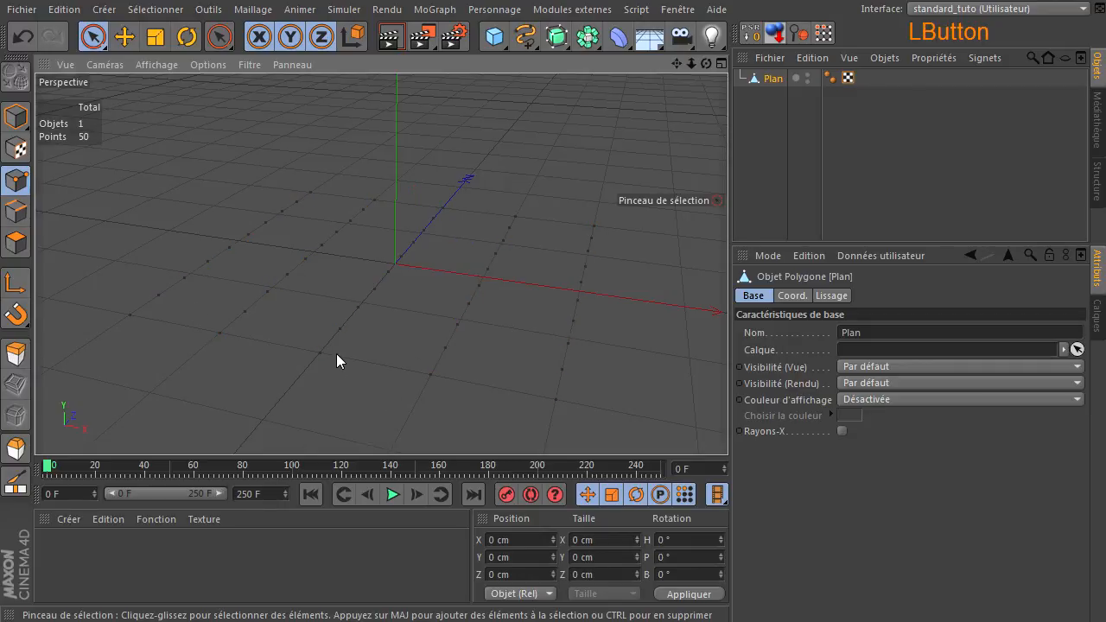
{"action": "left_click", "coordinate": [314, 356]}
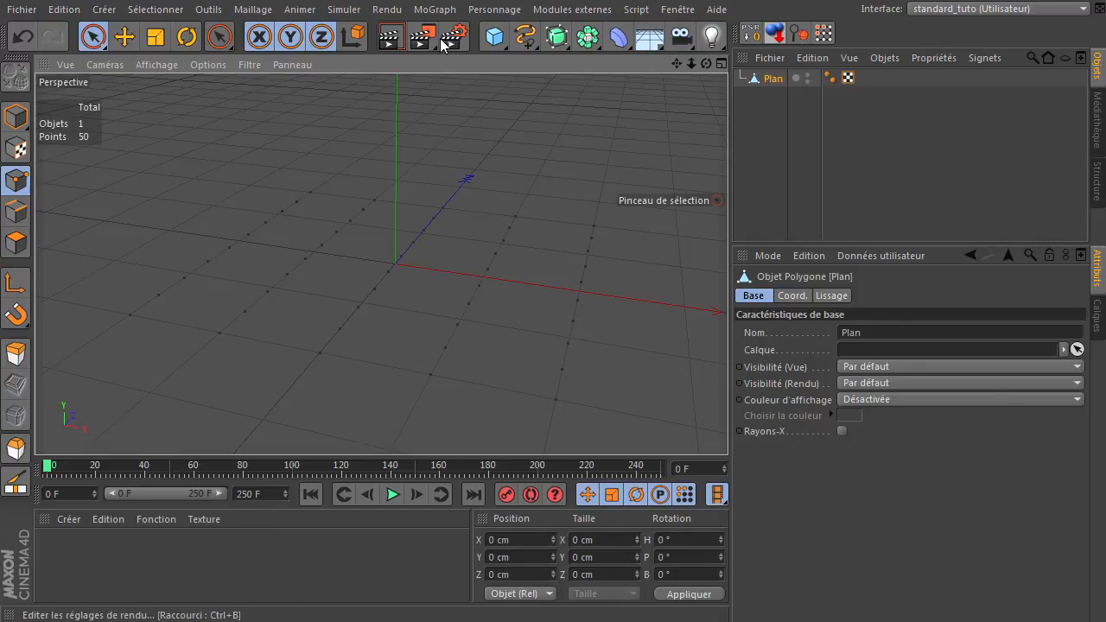
Delete the plane object and return to model mode
{"action": "left_click", "coordinate": [435, 9]}
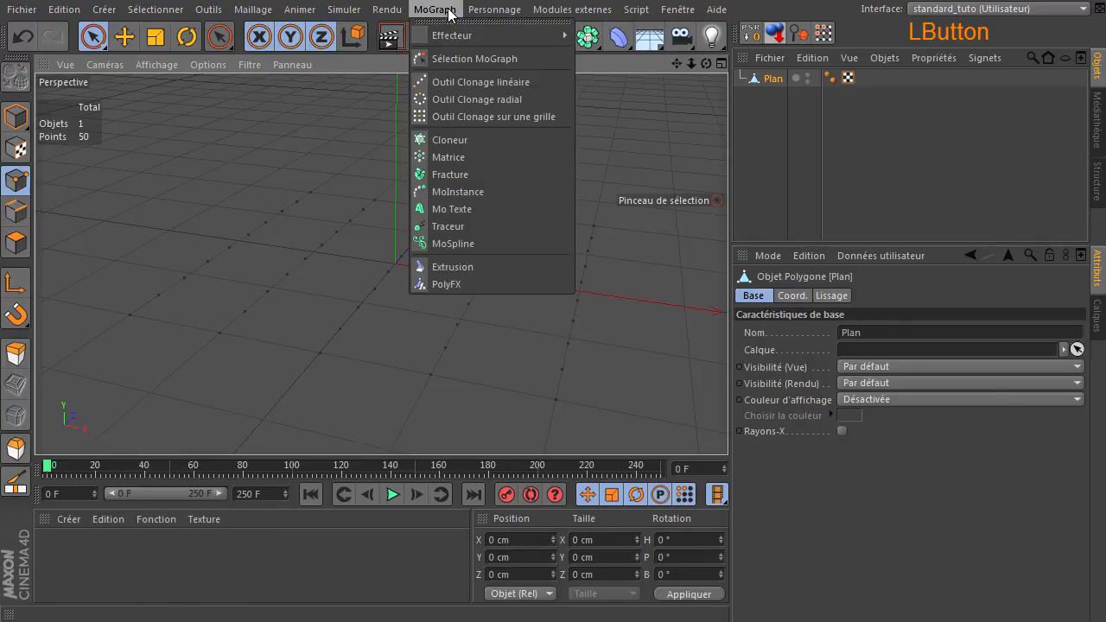
{"action": "left_click", "coordinate": [914, 205]}
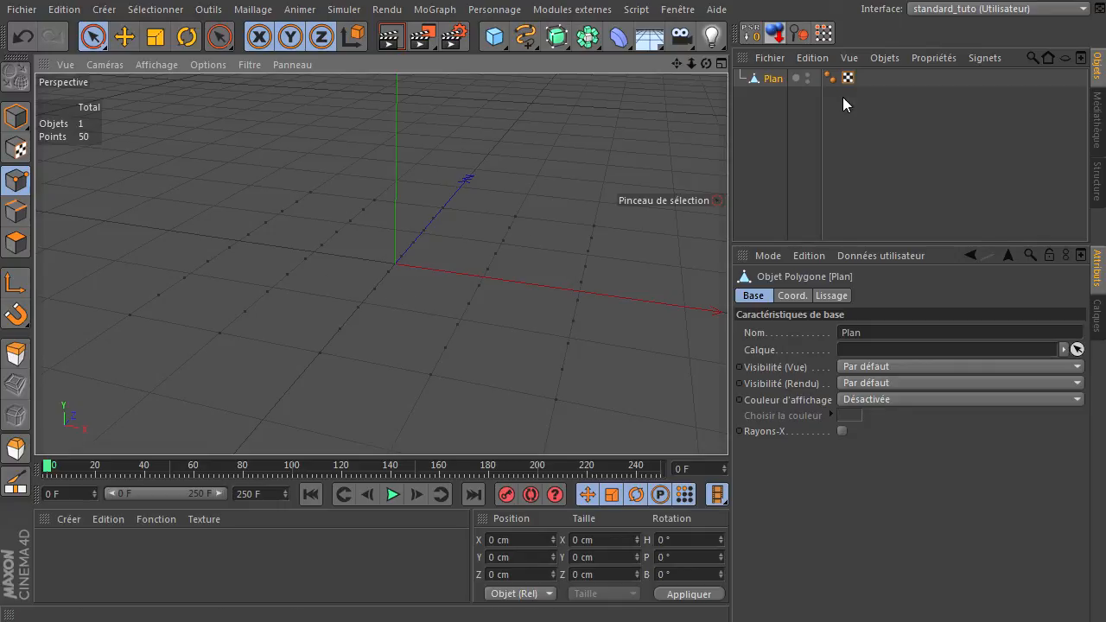
{"action": "key", "text": "Delete"}
{"action": "left_click", "coordinate": [769, 174]}
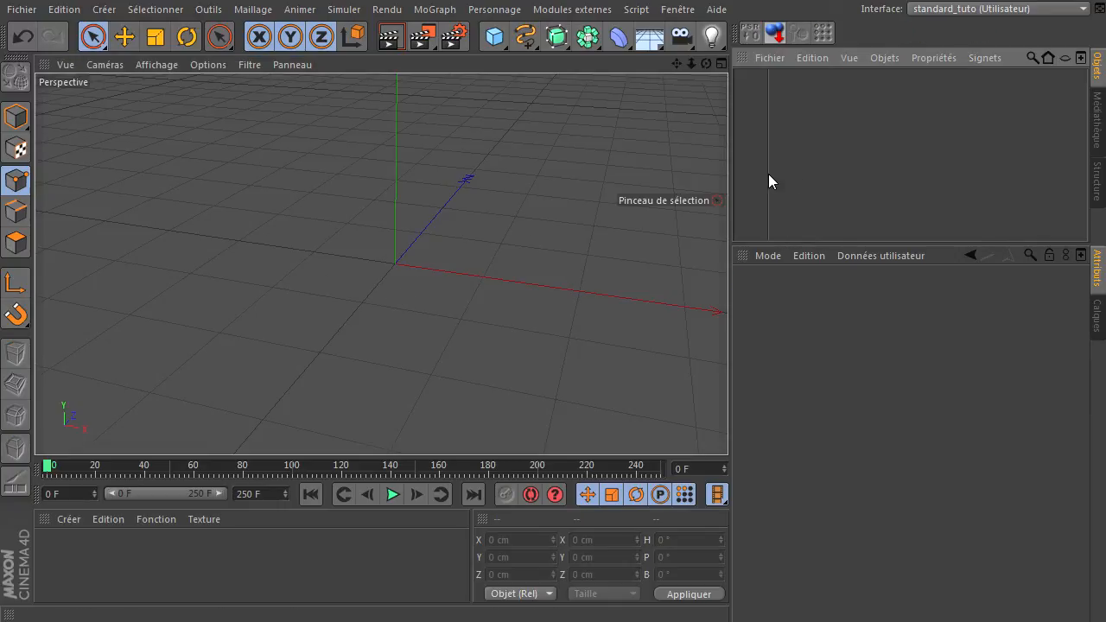
{"action": "left_click", "coordinate": [17, 117]}
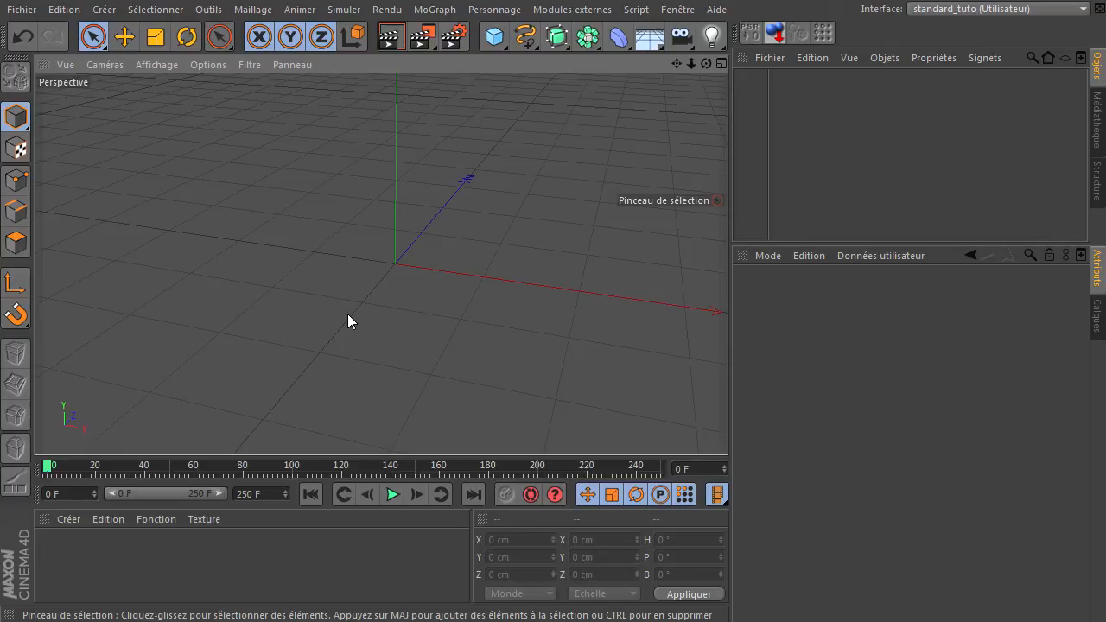
{"action": "left_click", "coordinate": [885, 373]}
{"action": "left_click_drag", "start_coordinate": [705, 64], "coordinate": [727, 427]}
{"action": "left_click", "coordinate": [557, 216]}
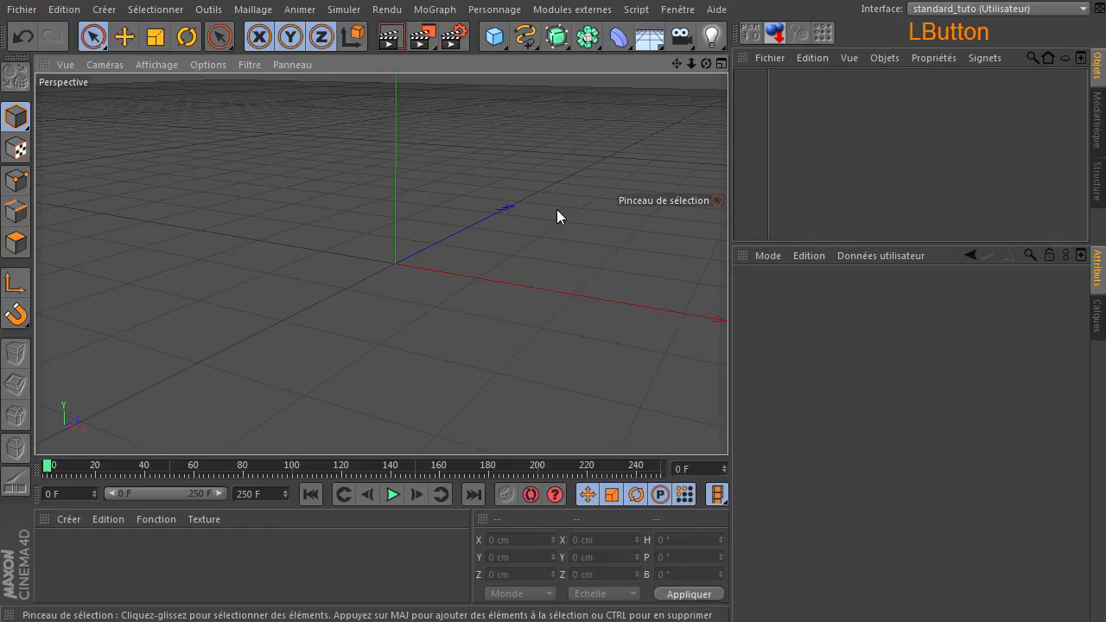
{"action": "left_click_drag", "start_coordinate": [407, 308], "coordinate": [403, 305], "text": "alt"}
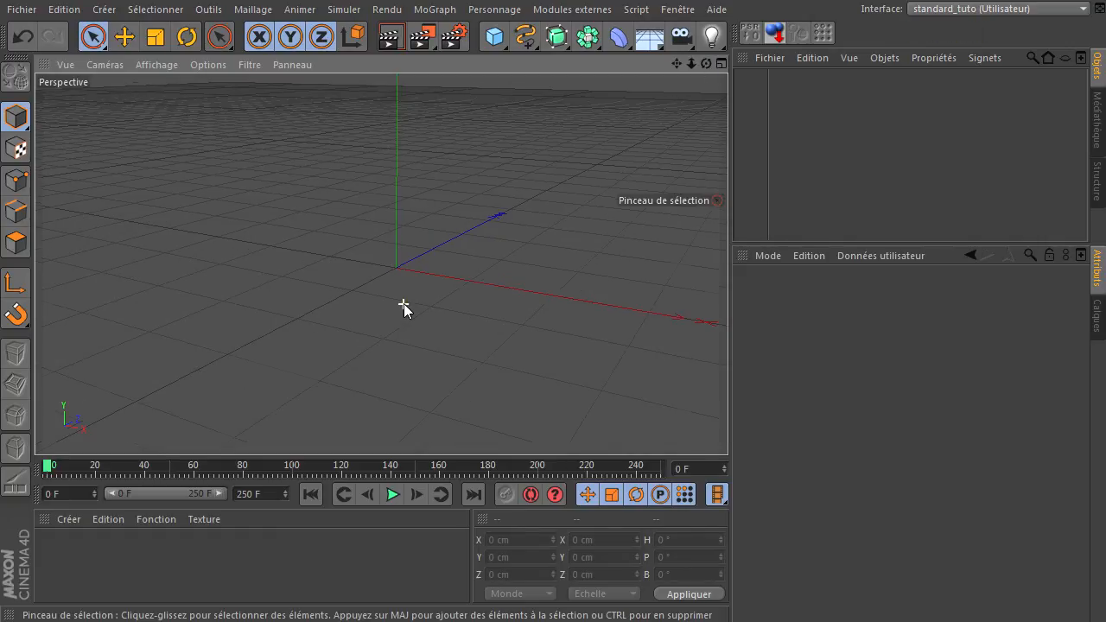
{"action": "left_click", "coordinate": [501, 11]}
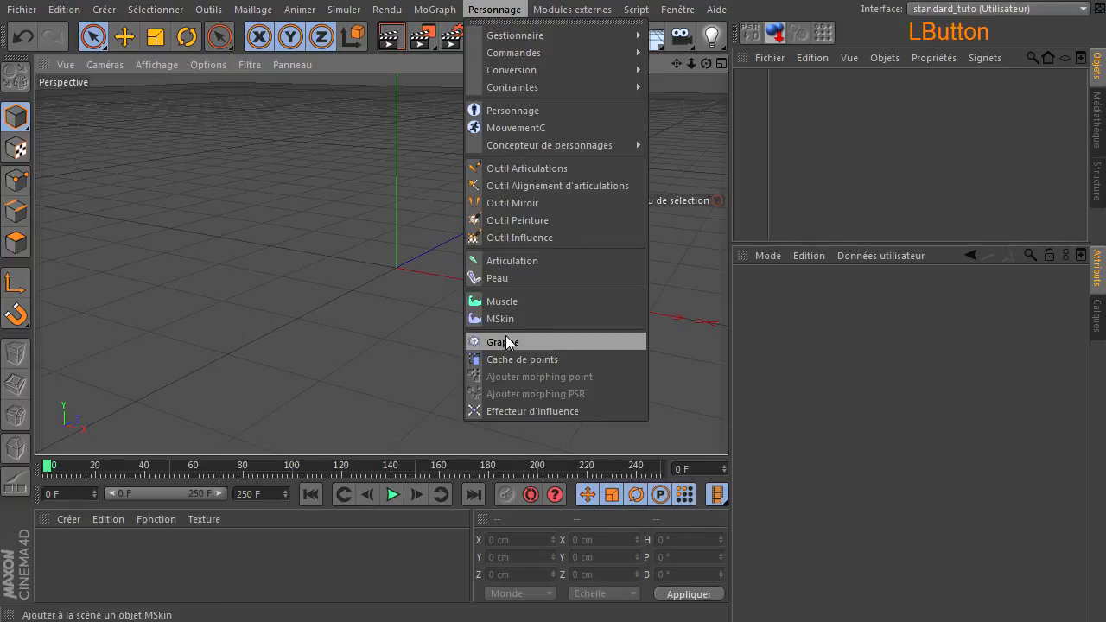
{"action": "left_click", "coordinate": [879, 406]}
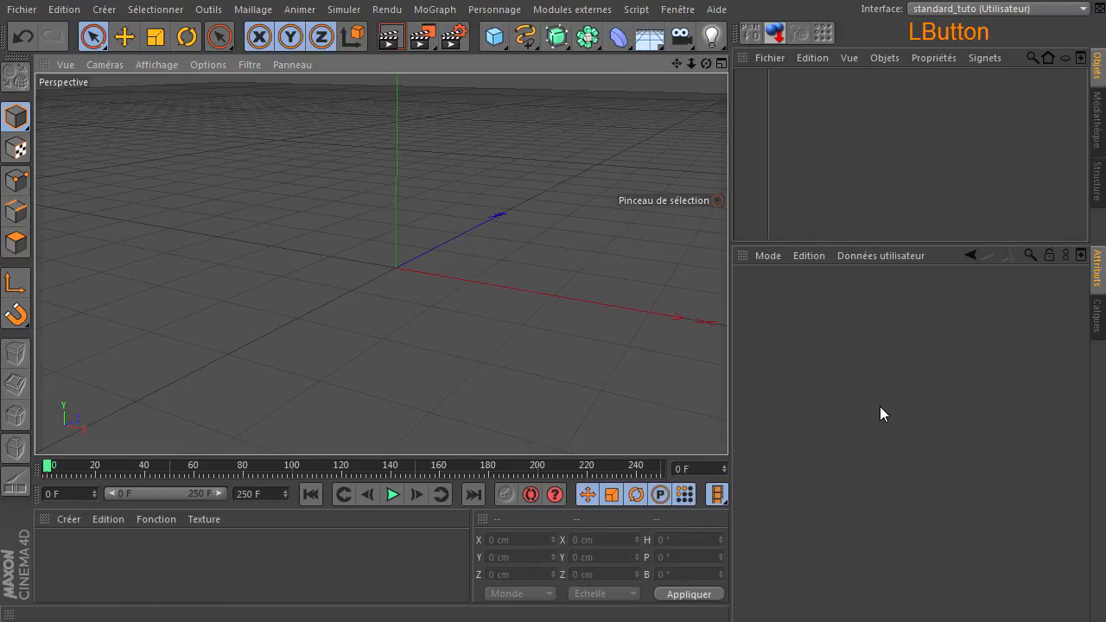